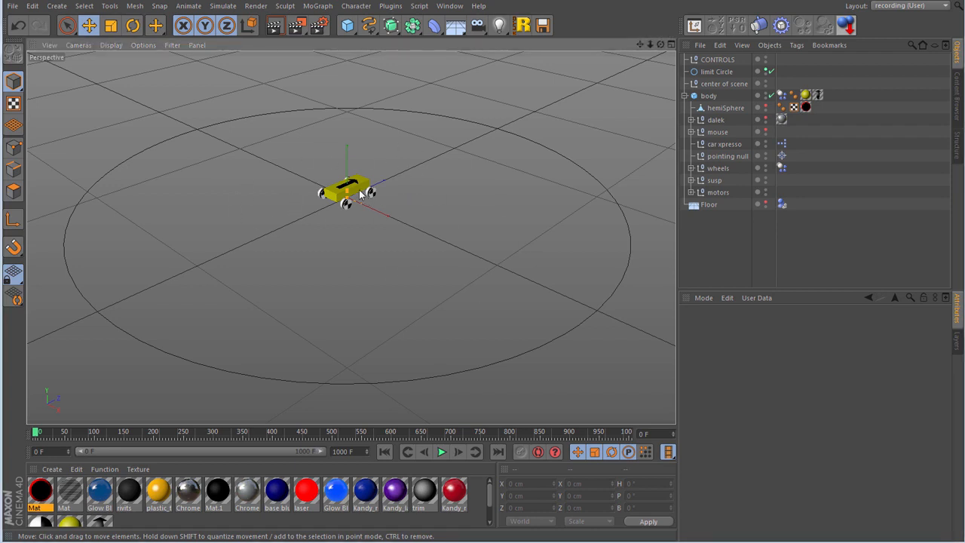
- Play the simulation of the yellow car driving inside the limit circle, stop it and return to frame 0
scroll(360, 194, "up", 5)
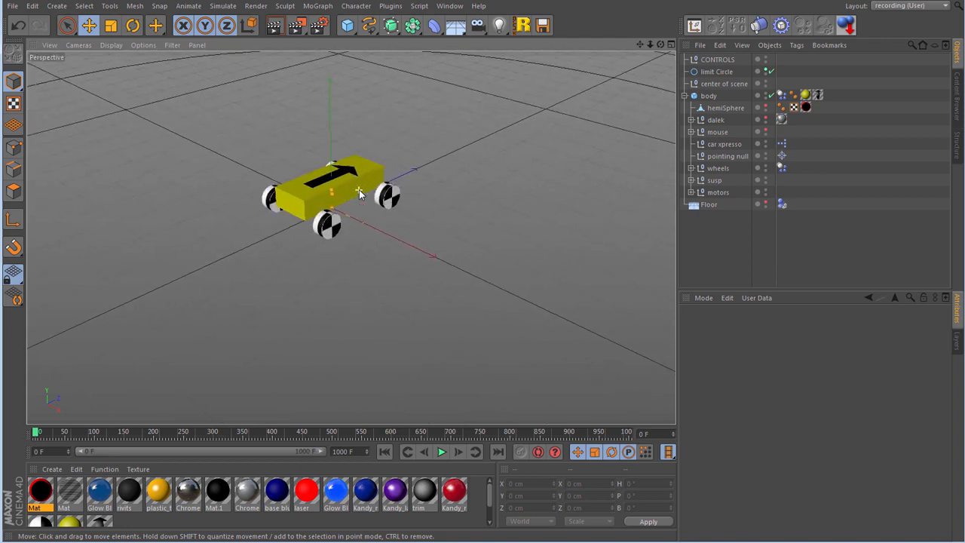
scroll(359, 192, "up", 1)
scroll(359, 192, "up", 1)
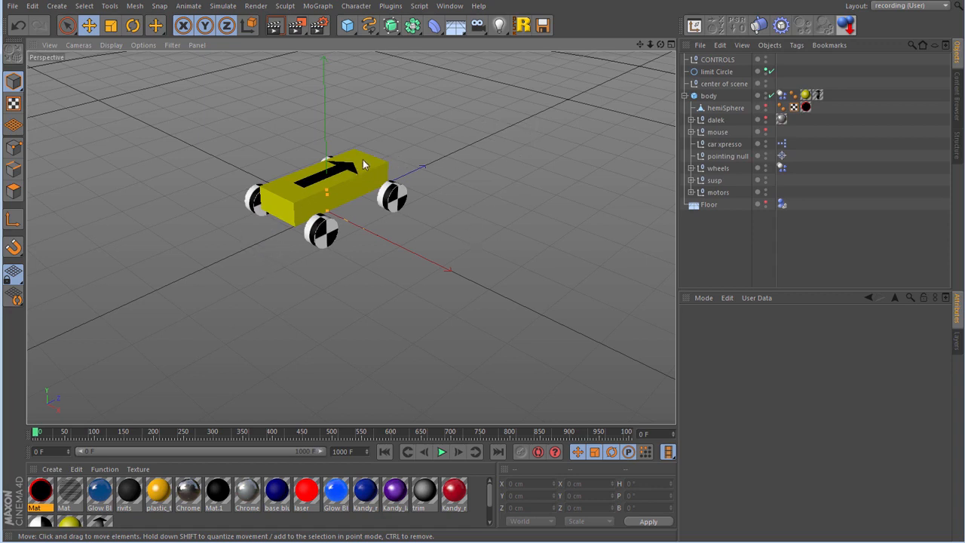
scroll(362, 159, "down", 6)
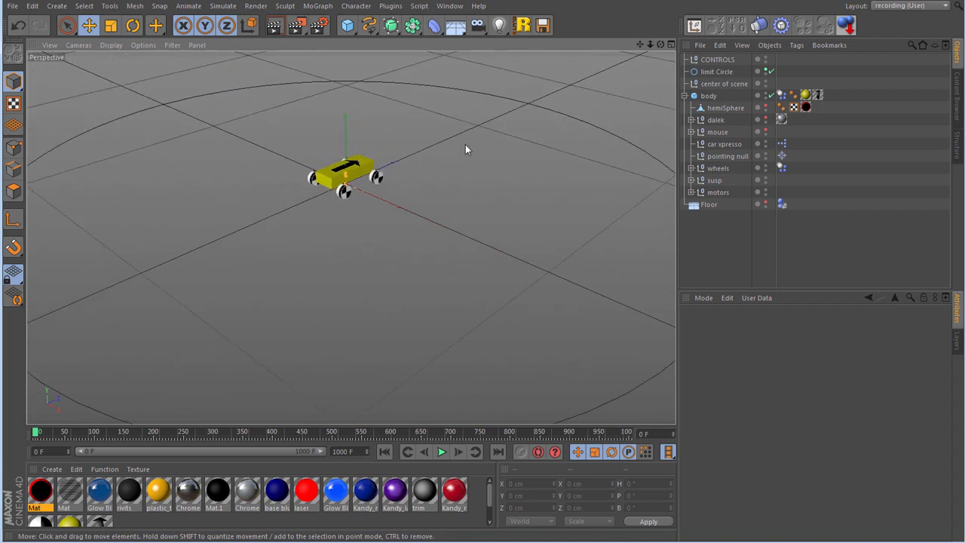
scroll(466, 146, "down", 3)
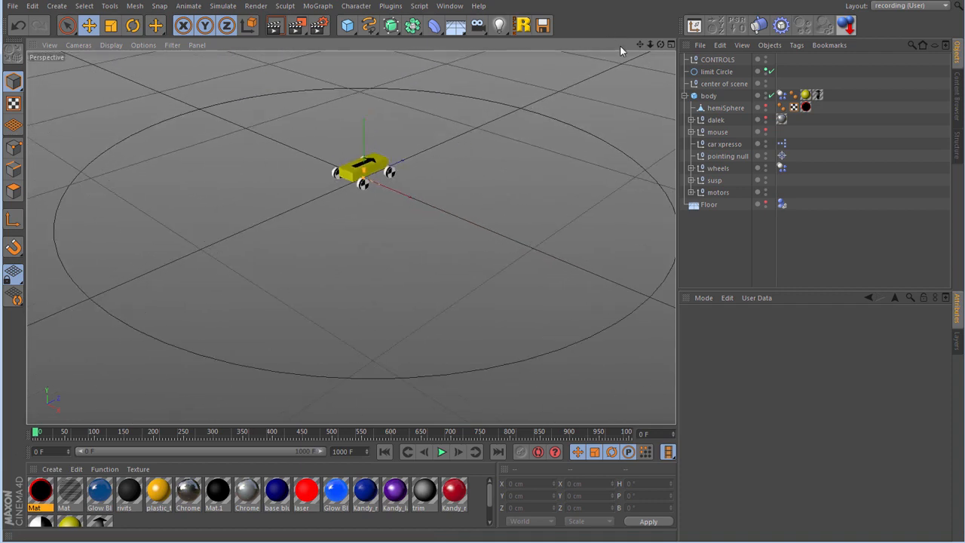
left_click_drag(641, 45, 595, 202)
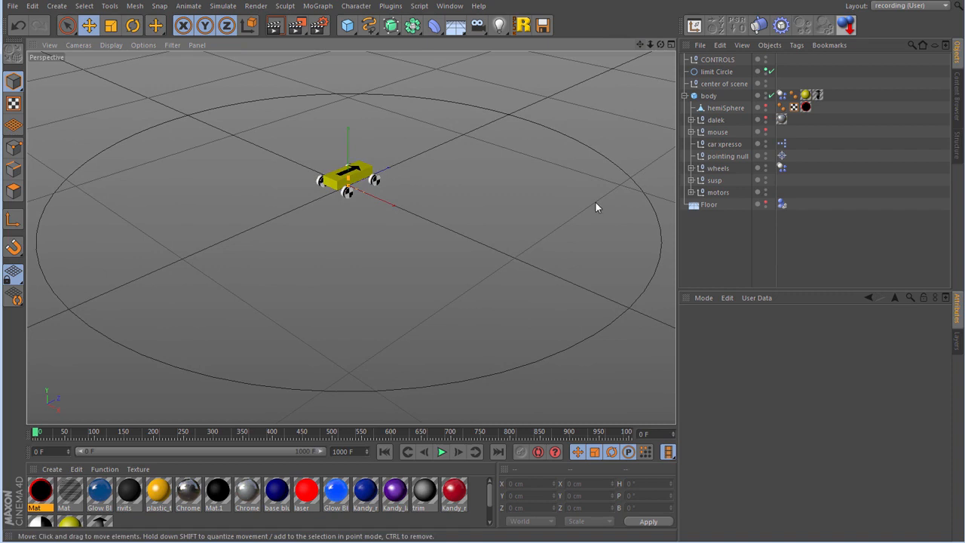
left_click(441, 452)
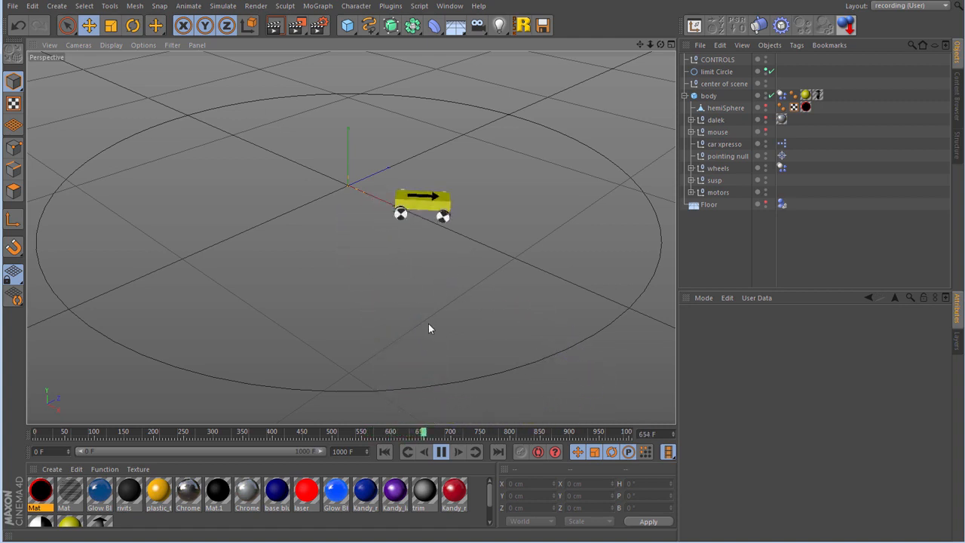
left_click(444, 451)
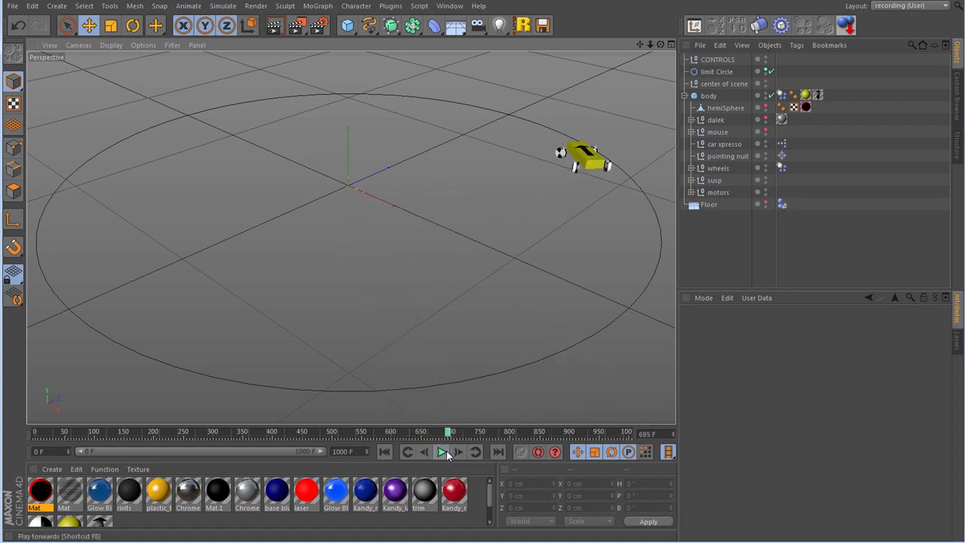
left_click(384, 452)
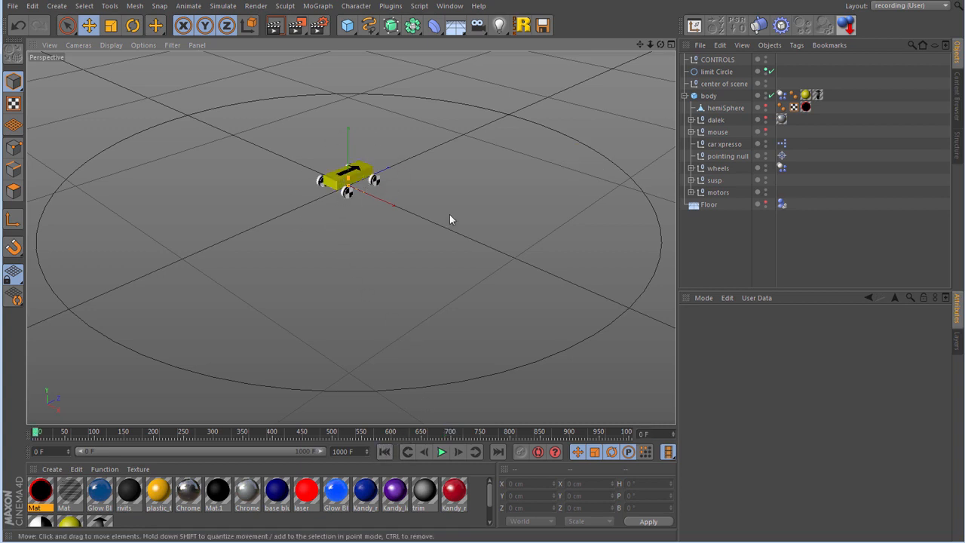
- Show the mouse model in the viewport in place of the yellow car and start the simulation
scroll(336, 183, "down", 2)
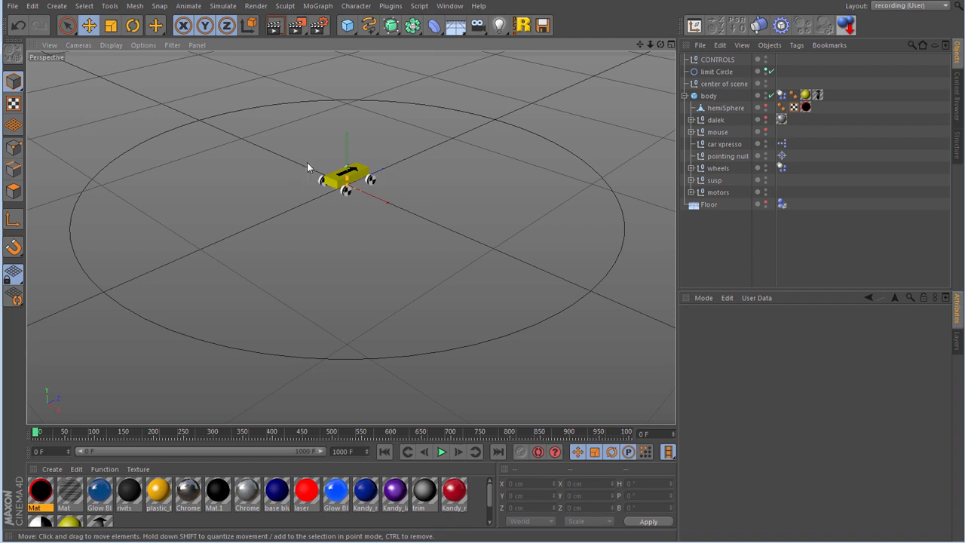
left_click(765, 129)
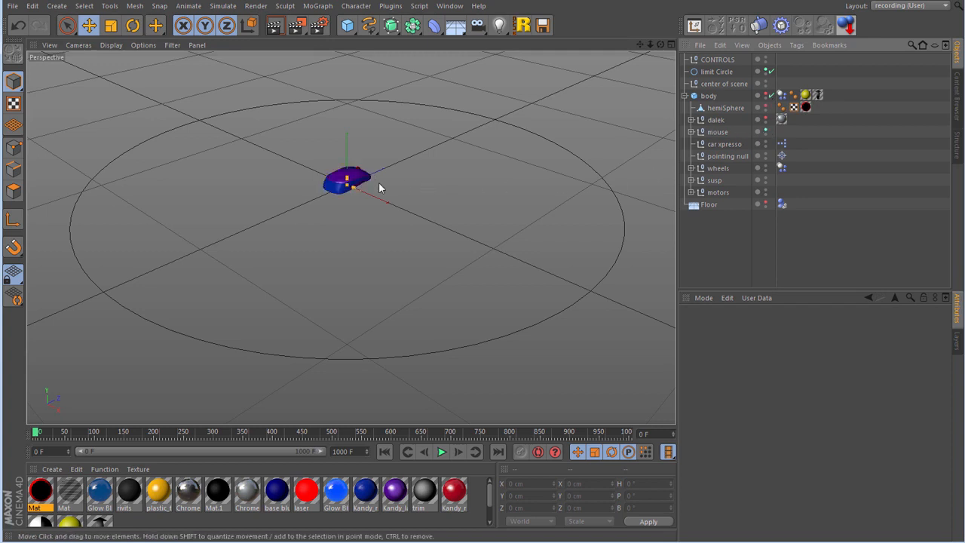
left_click(442, 451)
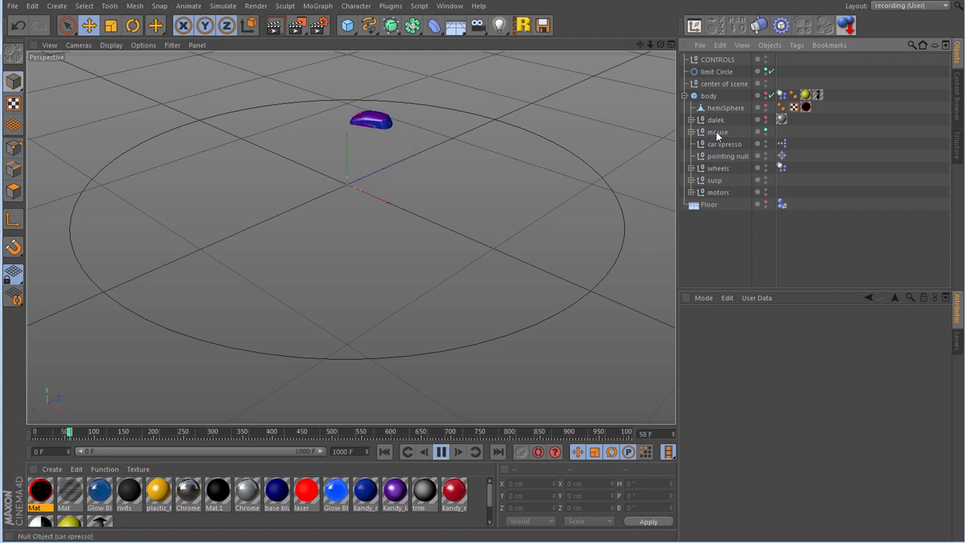
- Set the CONTROLS null's speed to 39 and noise amplitude to 2.3 during playback, and return to frame 0
left_click(715, 60)
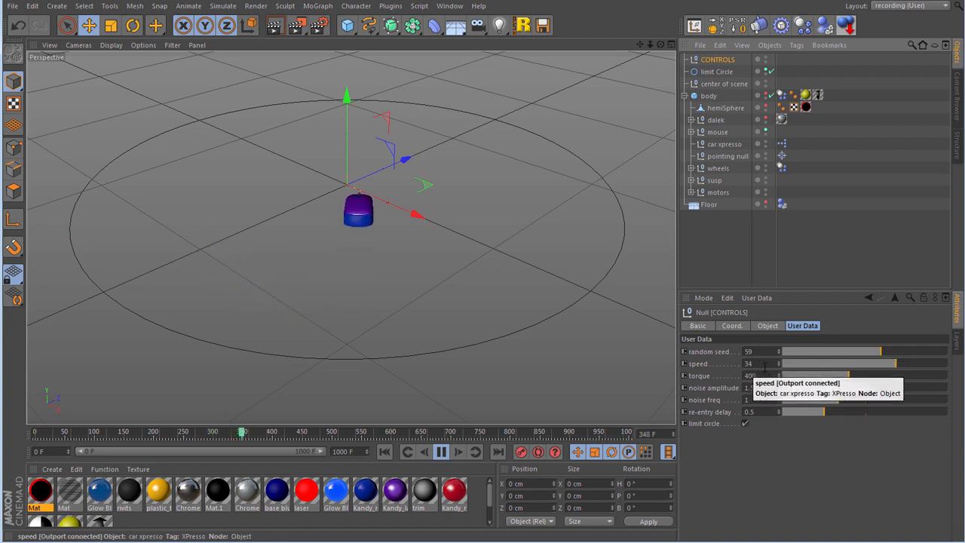
left_click(908, 364)
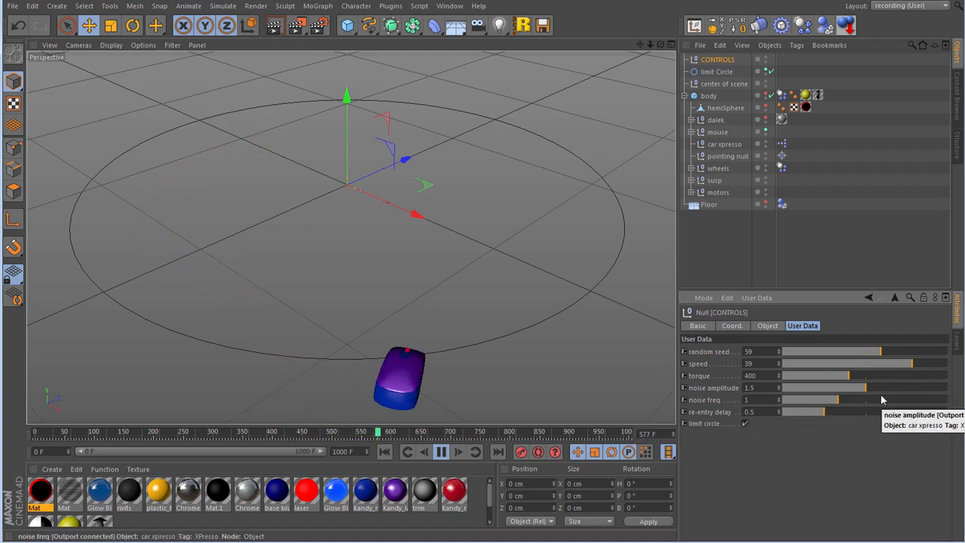
left_click(906, 393)
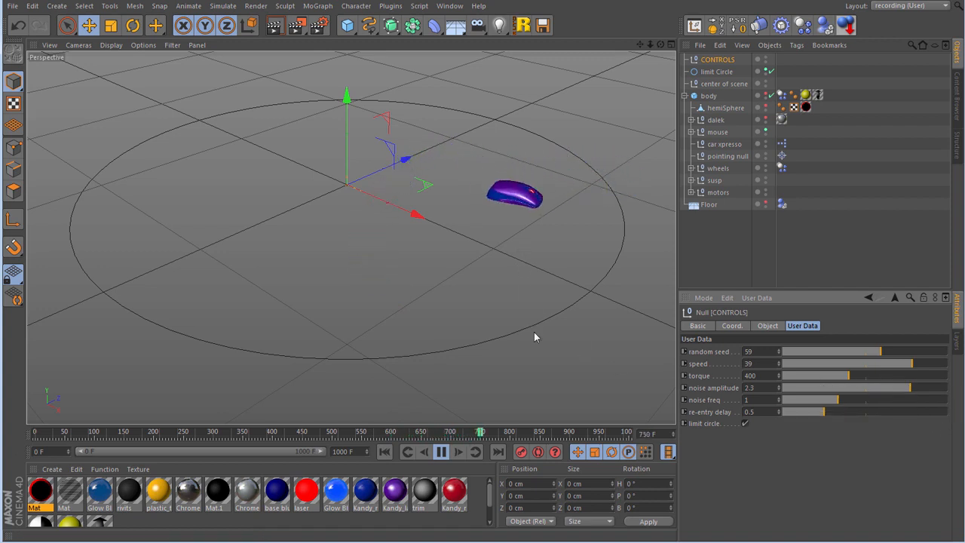
left_click(442, 451)
left_click(385, 451)
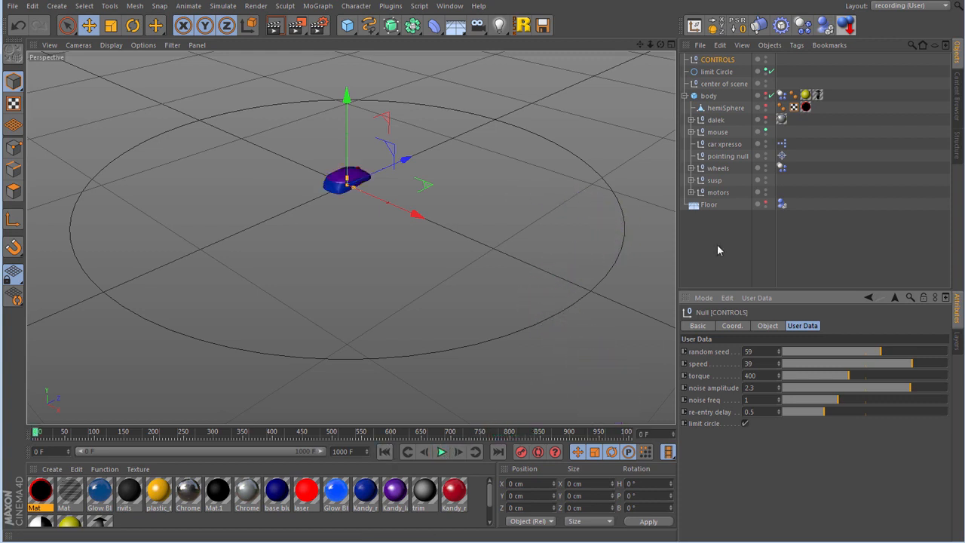
- Hide the mouse model, show the dalek model instead and start the simulation
left_click(765, 131)
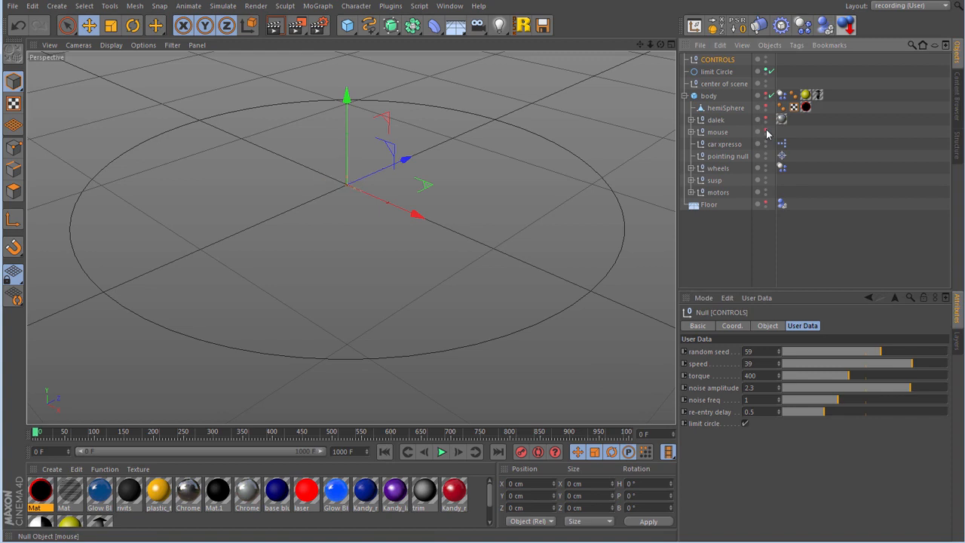
left_click(766, 120)
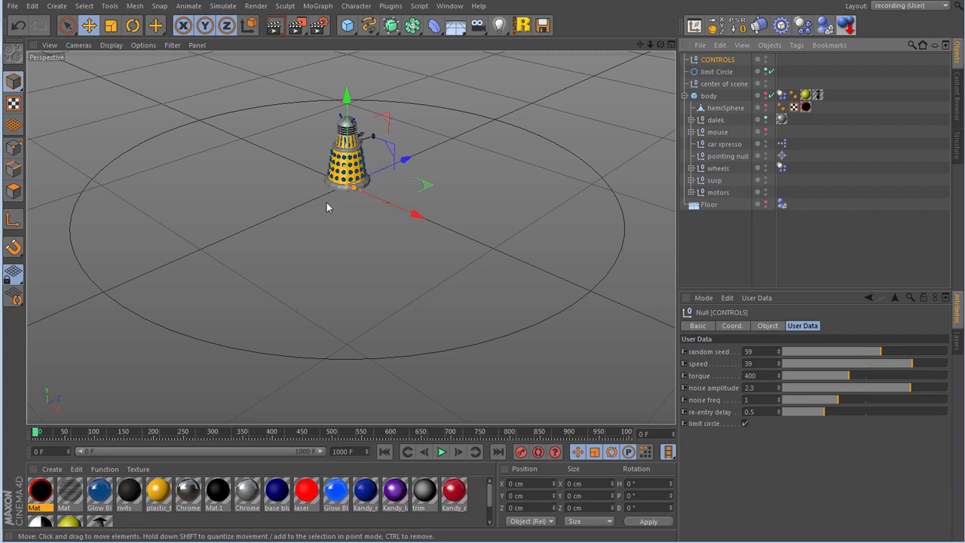
left_click(442, 453)
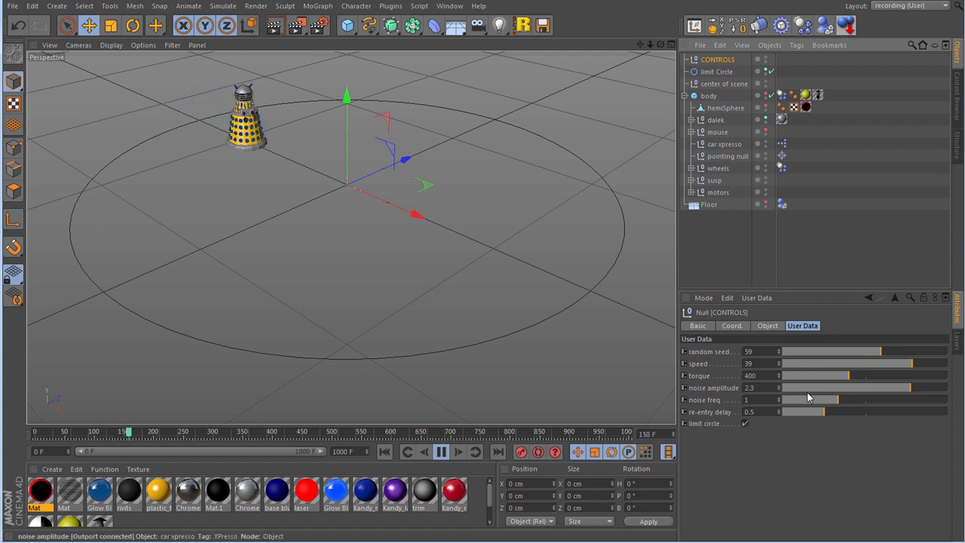
- Lower the speed to 25 and raise the noise amplitude to 2.7 during playback, and return to frame 0
left_click(866, 366)
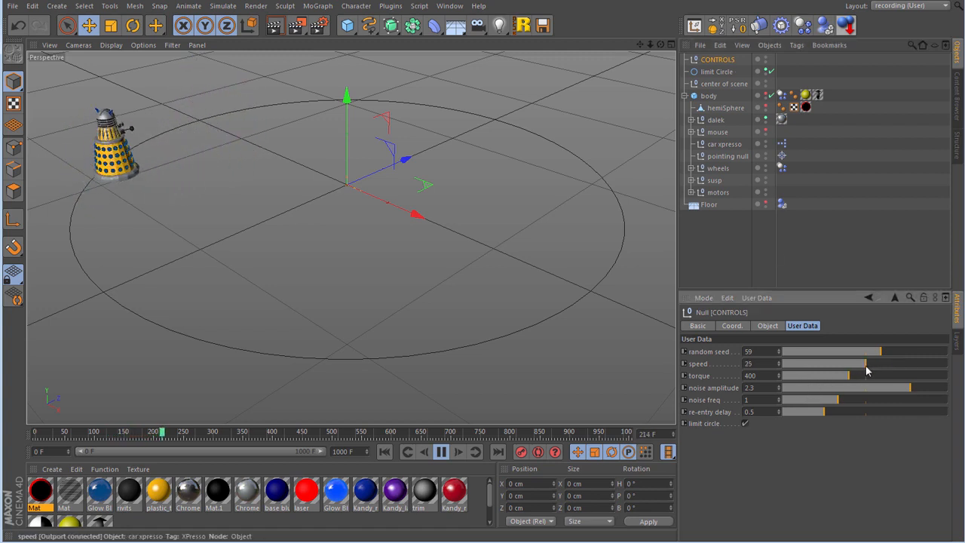
left_click(931, 393)
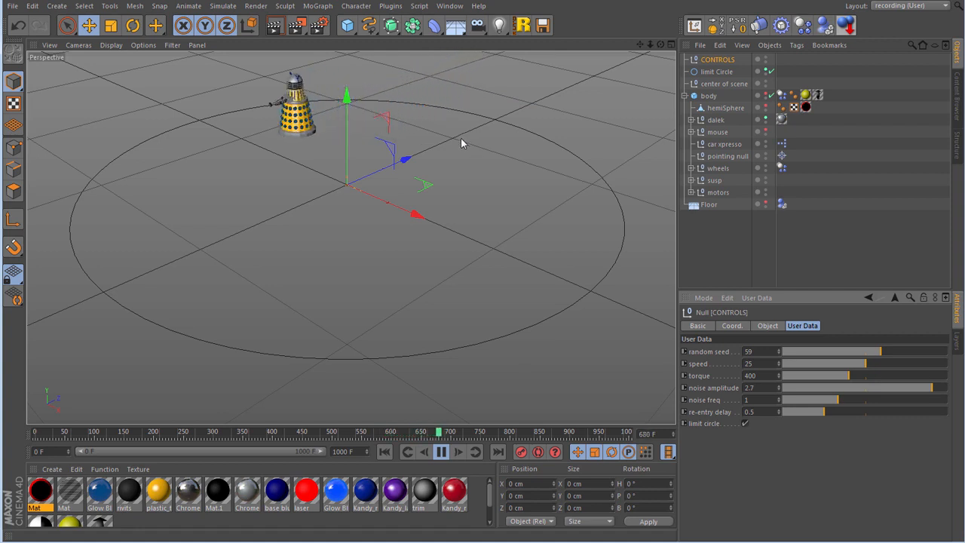
left_click(442, 452)
left_click(385, 453)
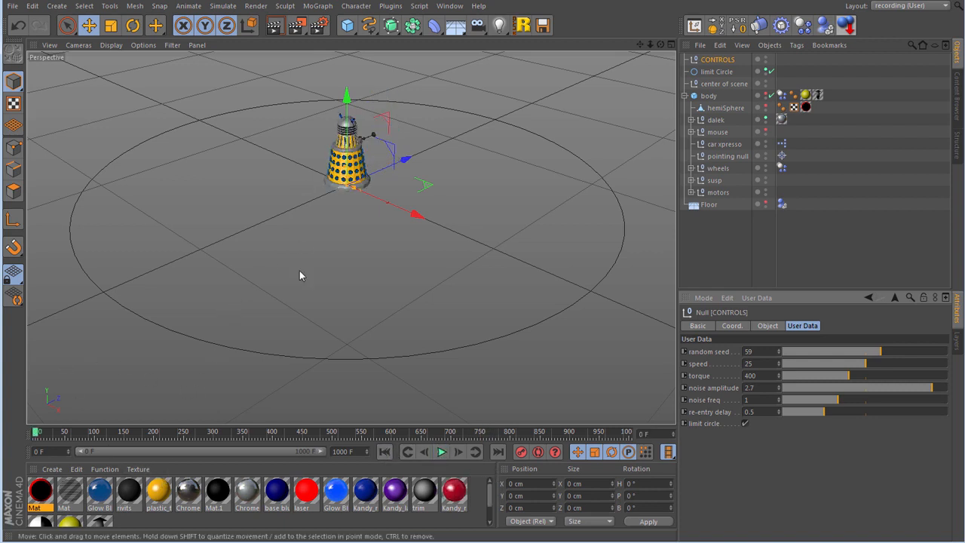
- Switch to VLC media player and watch part of the mice 720p.mp4 render from about 00:09, pausing at about 00:20
mouse_move(216, 542)
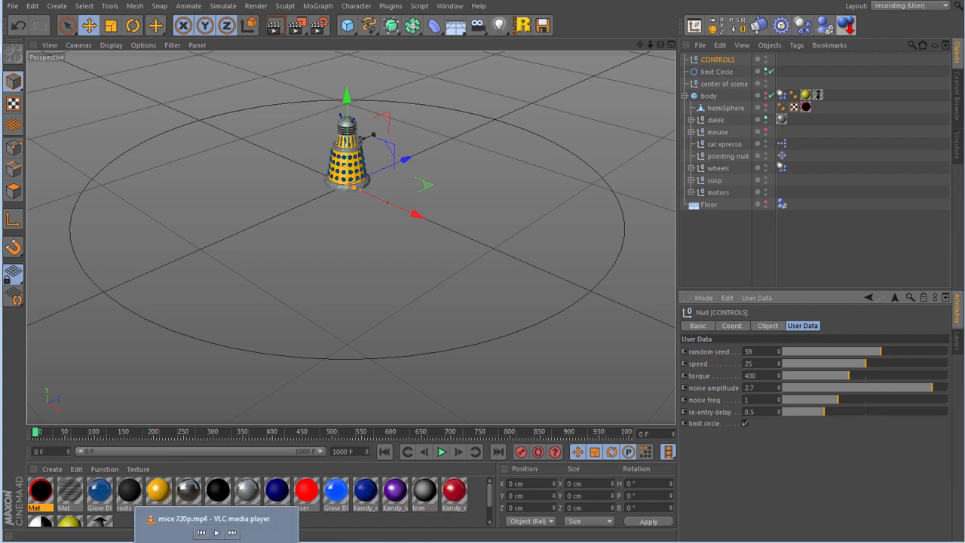
left_click(248, 534)
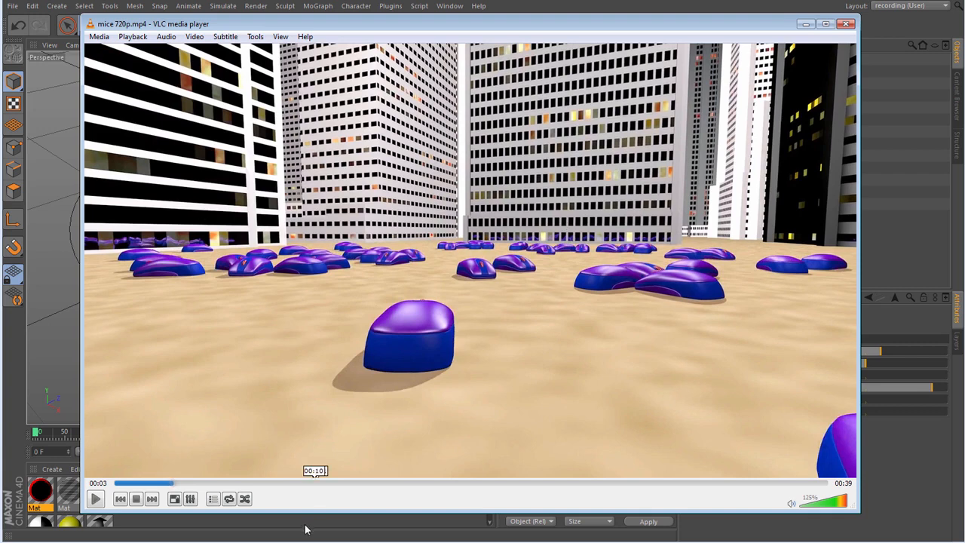
left_click(288, 486)
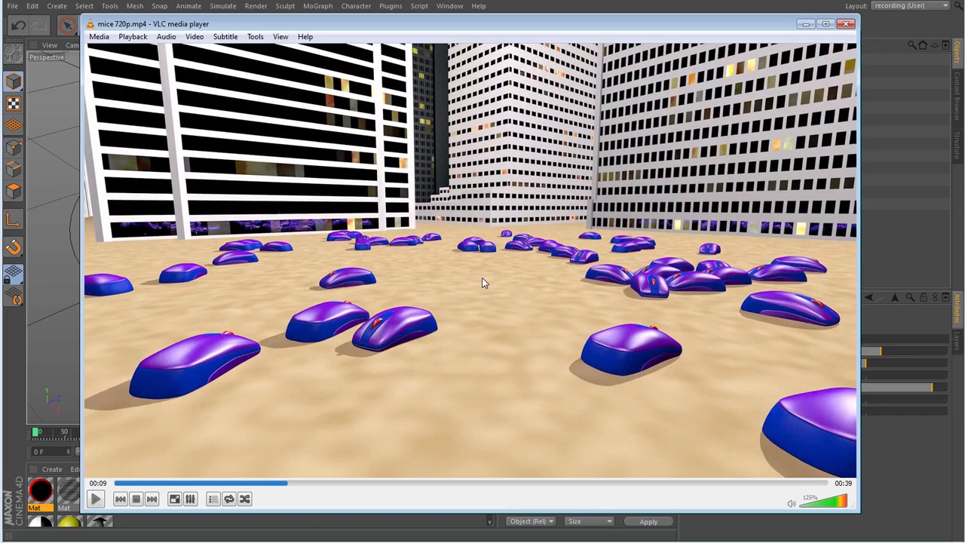
left_click(94, 505)
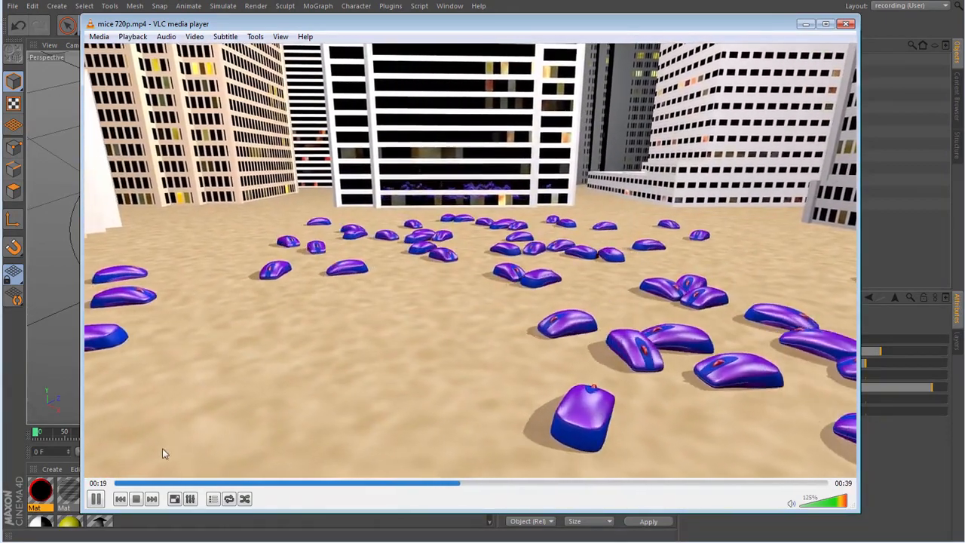
key("space")
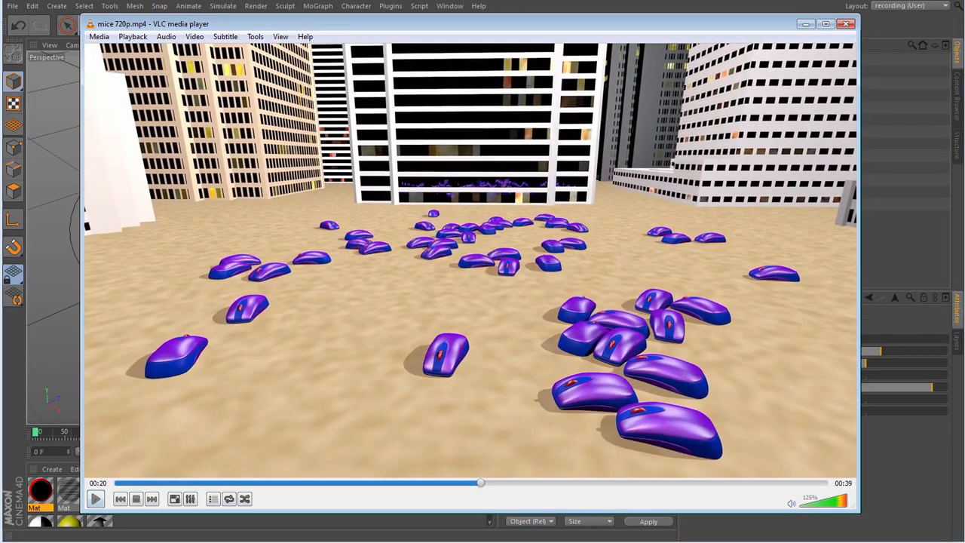
- Play the dalek cctv 720p.mp4 render and skip forward through it to view several later parts
left_click_drag(405, 266, 406, 271)
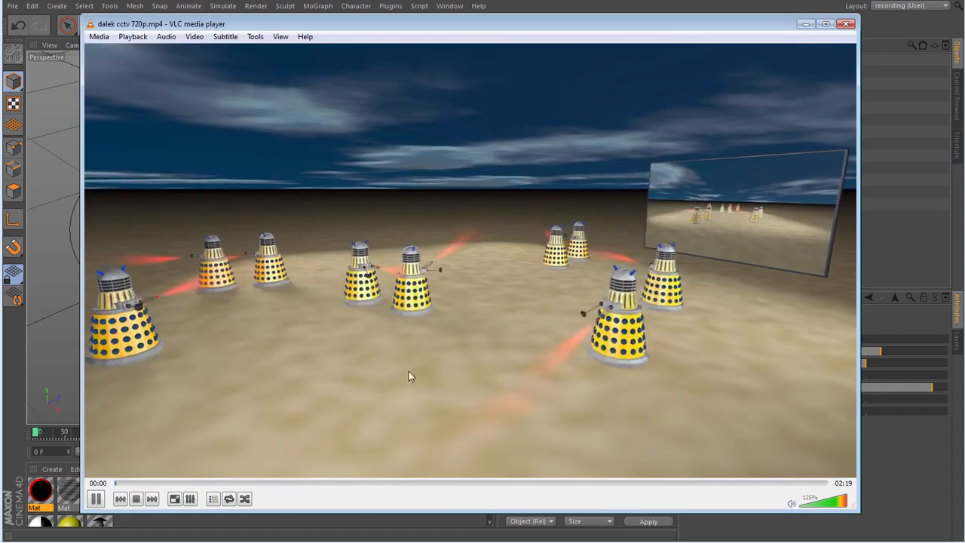
left_click(287, 484)
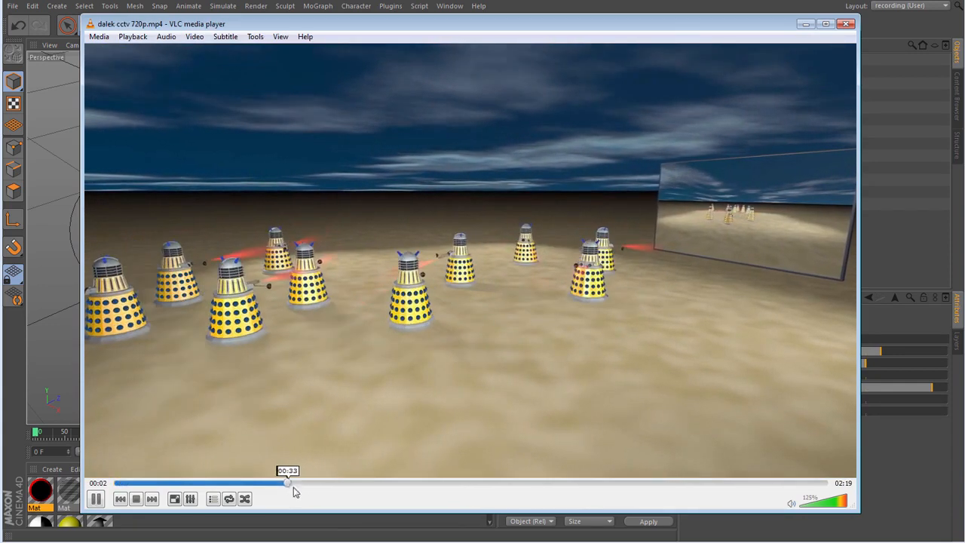
left_click(525, 485)
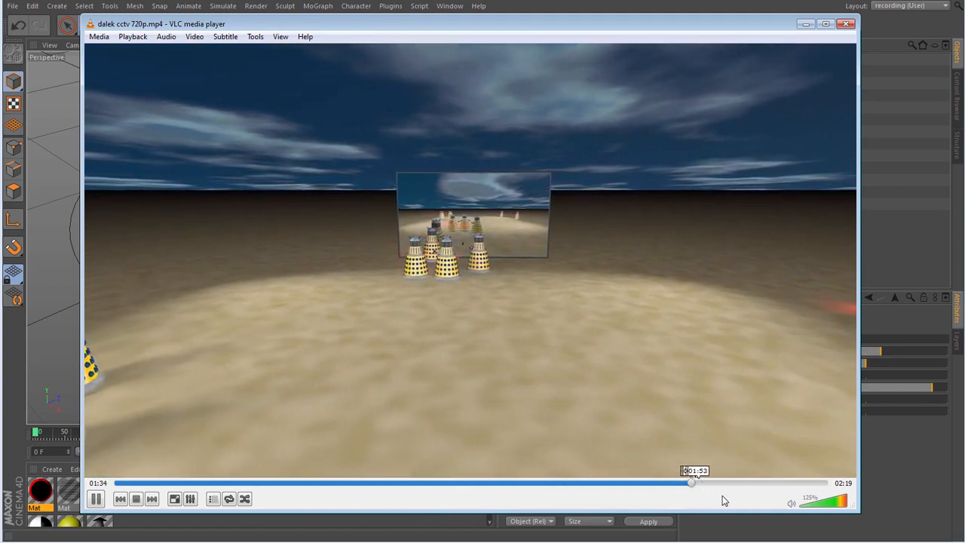
left_click(688, 483)
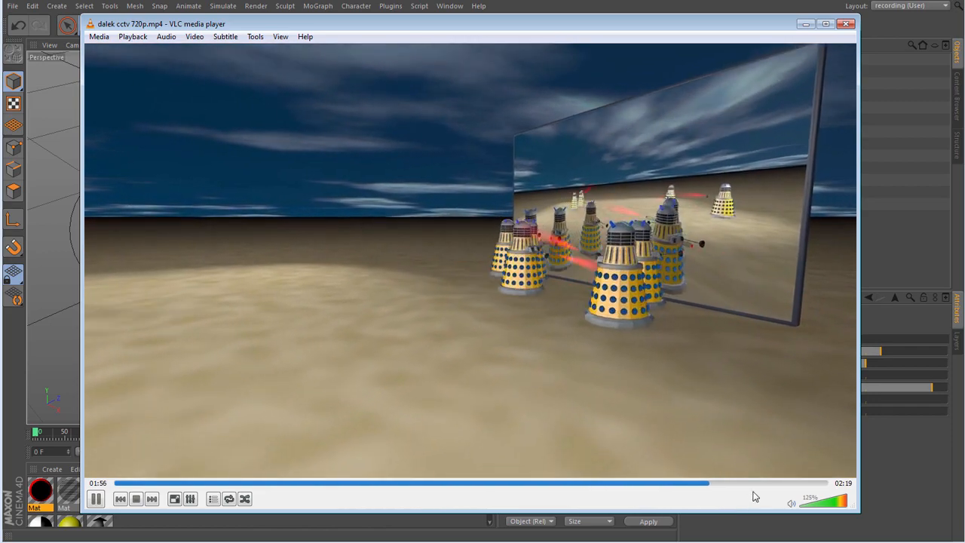
left_click(757, 483)
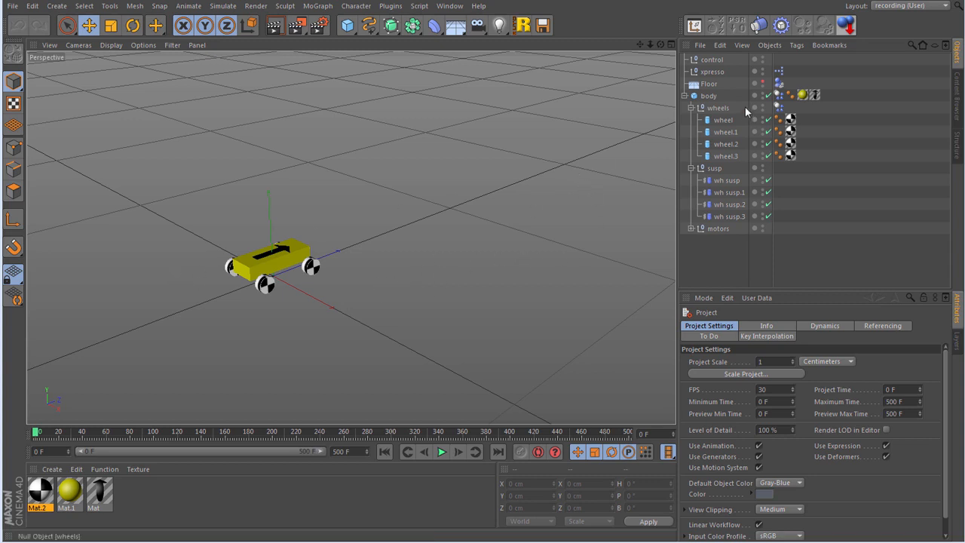
- In the car rig project in Cinema 4D, set the control null's steer L-R to 39% during playback, and return to frame 0
left_click(711, 60)
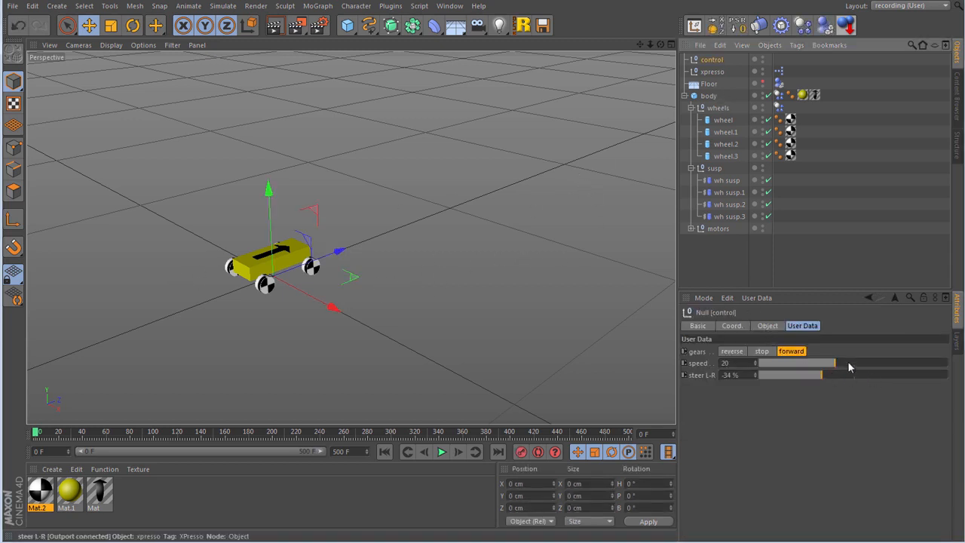
left_click(441, 452)
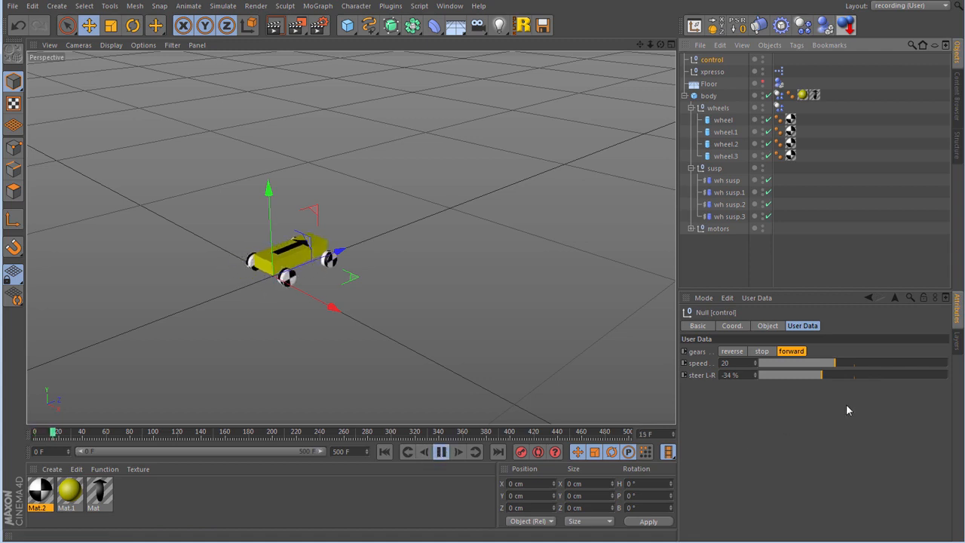
left_click_drag(821, 374, 889, 375)
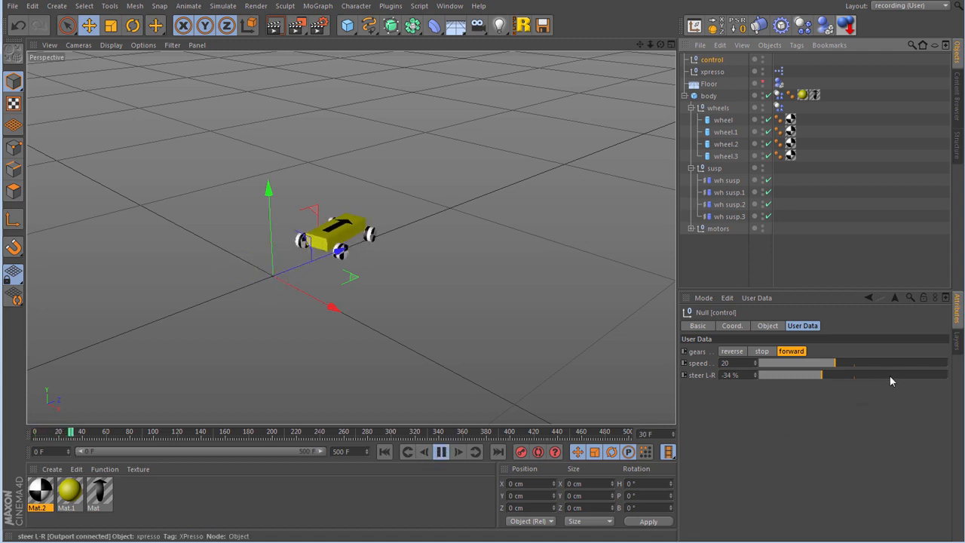
left_click(441, 451)
left_click(384, 452)
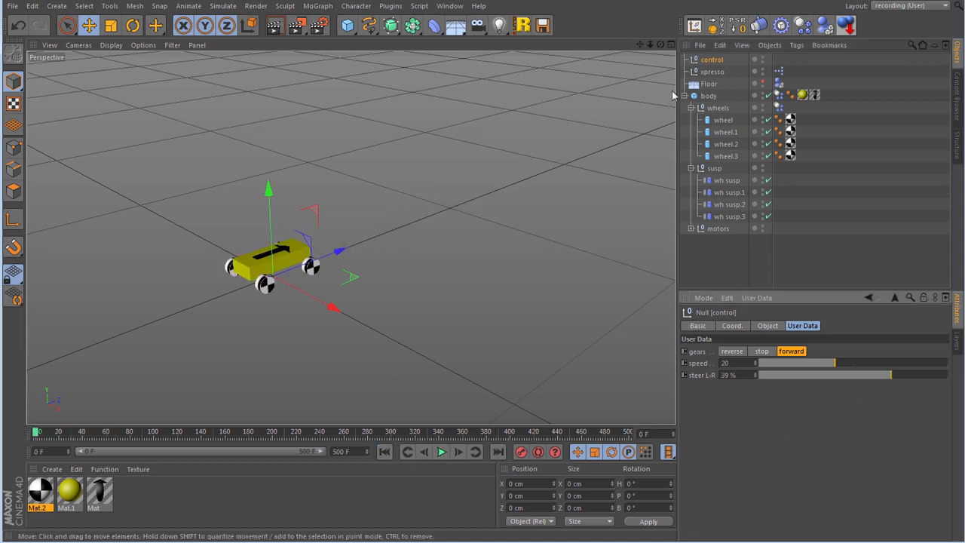
- Delete the existing control and xpresso nulls from the car rig scene
key("Delete")
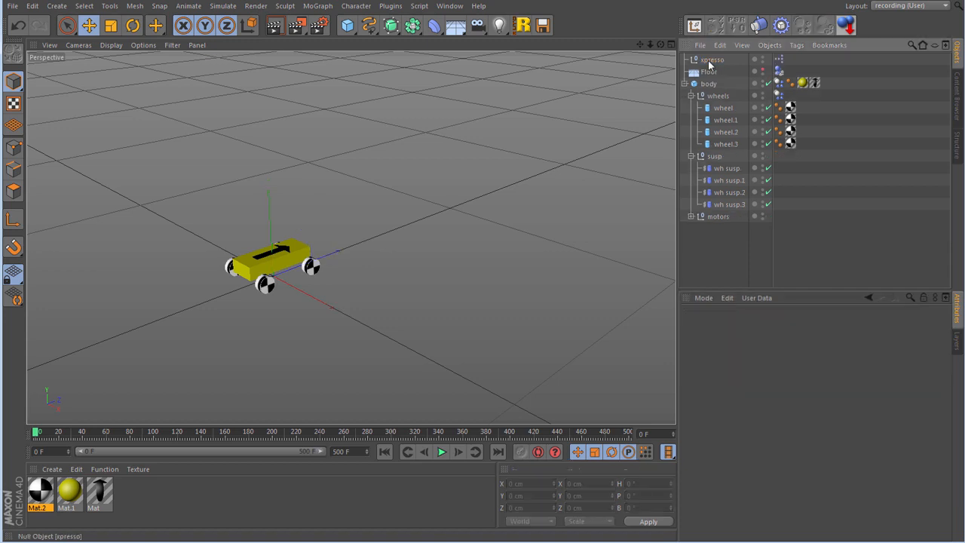
left_click(708, 64)
key("Delete")
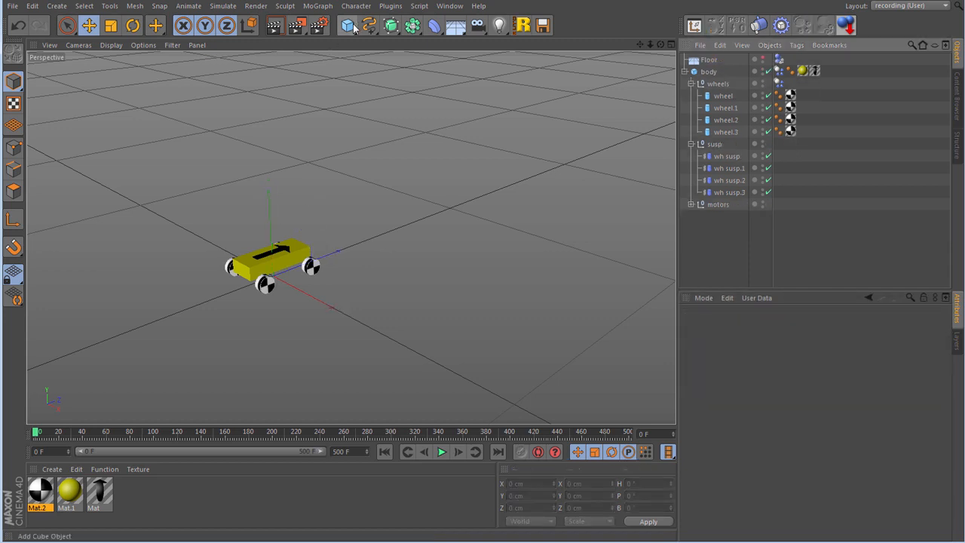
- Add a null object and rename it CONTROLS
left_click_drag(354, 23, 383, 42)
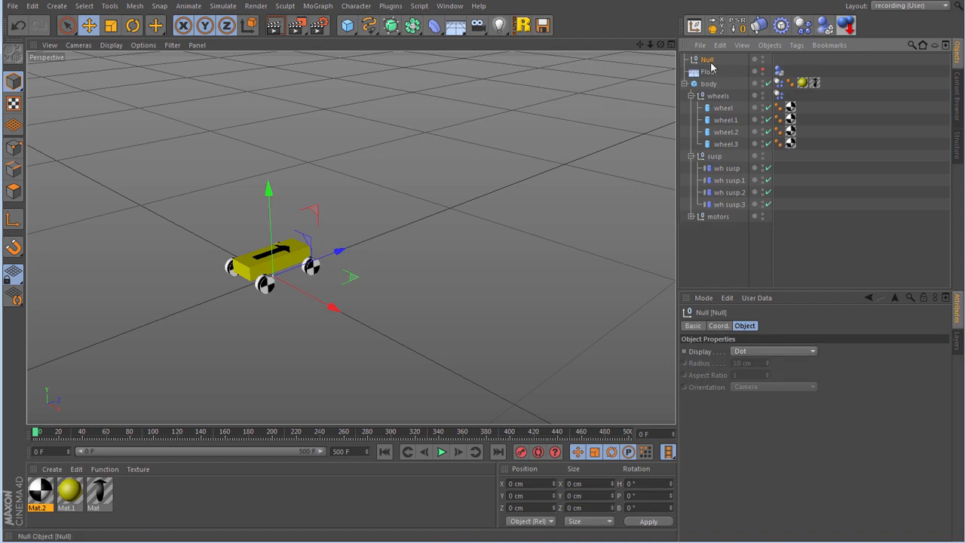
double_click(709, 59)
type("C")
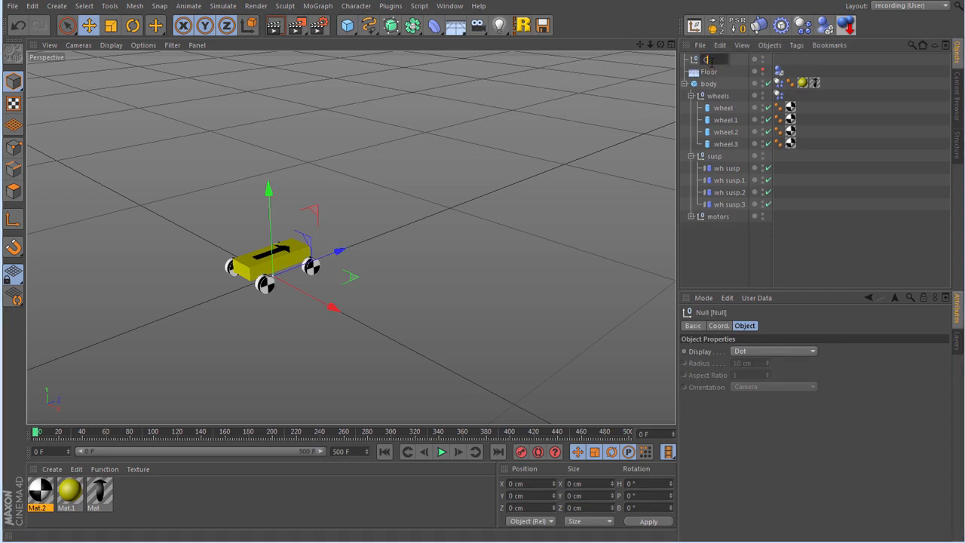
type("CNTROLS")
key("Return")
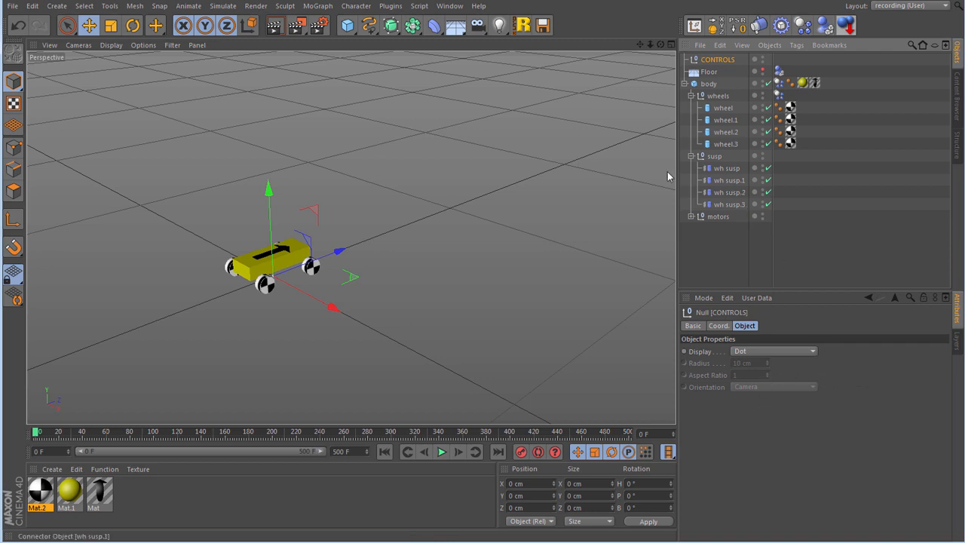
- Add a second null object and rename it xpresso
left_click(347, 25)
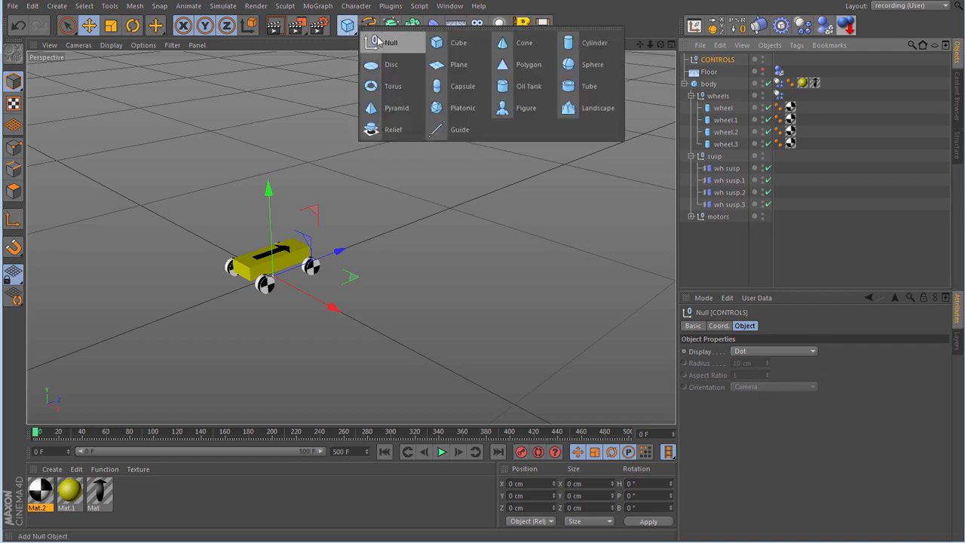
left_click(379, 43)
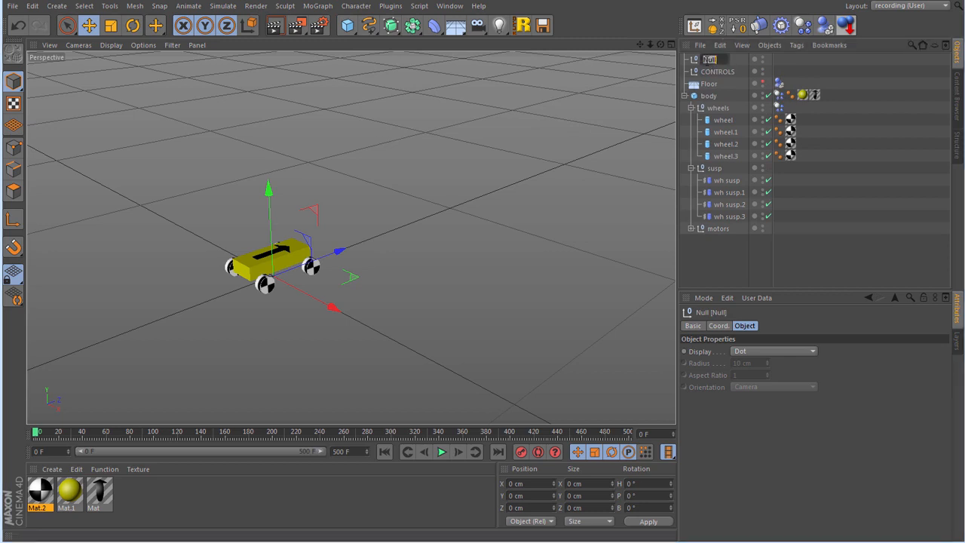
type("s")
type("presso")
key("Return")
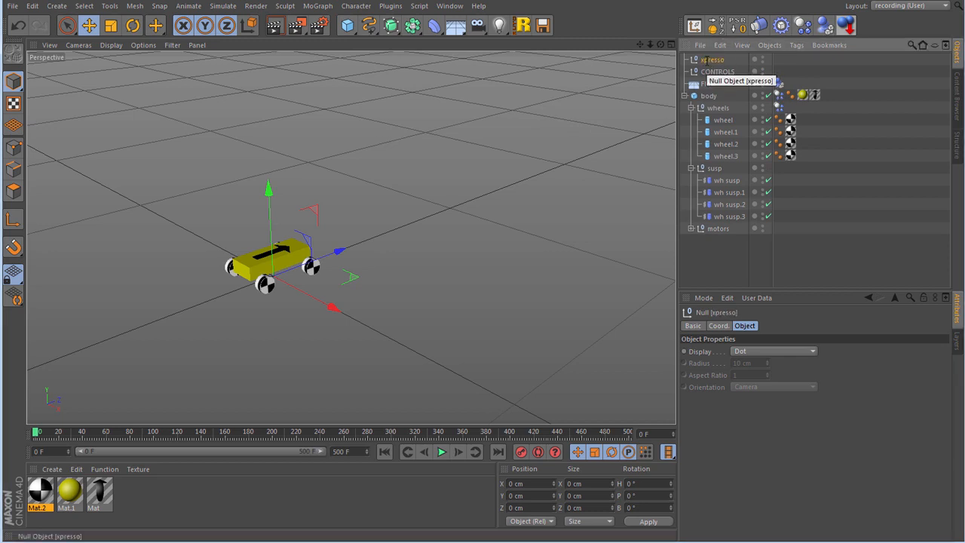
- Add an XPresso tag to the xpresso null and move the CONTROLS null above it in the hierarchy
right_click(704, 62)
mouse_move(753, 68)
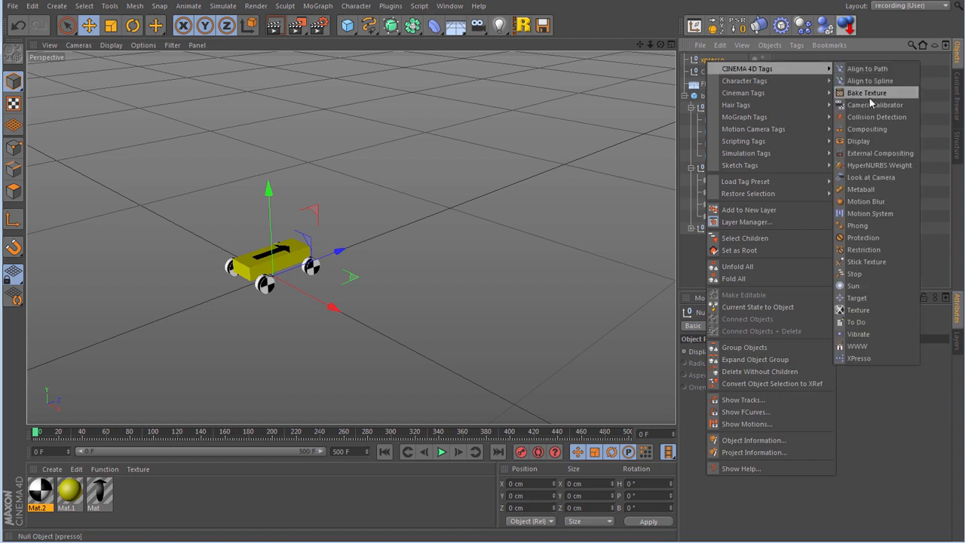
left_click(908, 359)
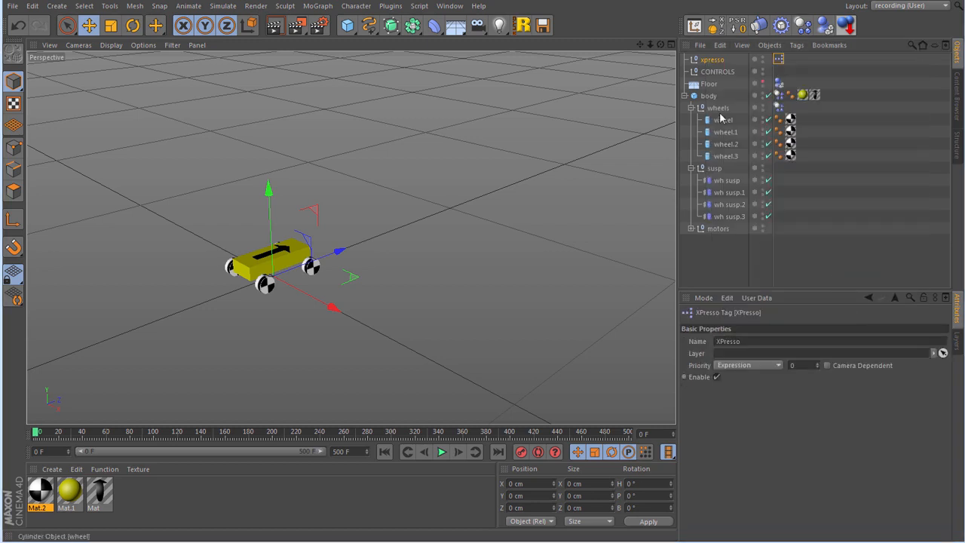
left_click_drag(716, 74, 718, 59)
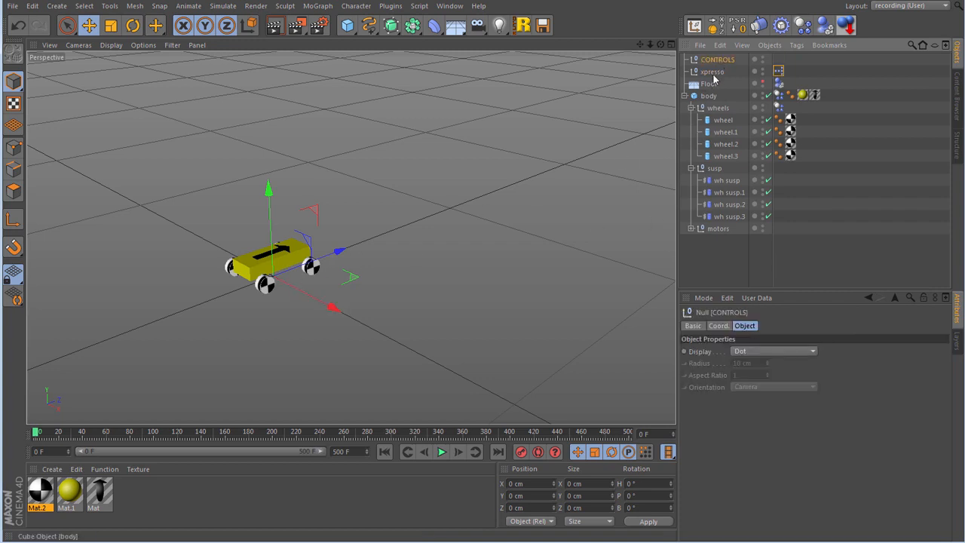
- Open the user data manager for the CONTROLS null and add a data field named speed
left_click(757, 298)
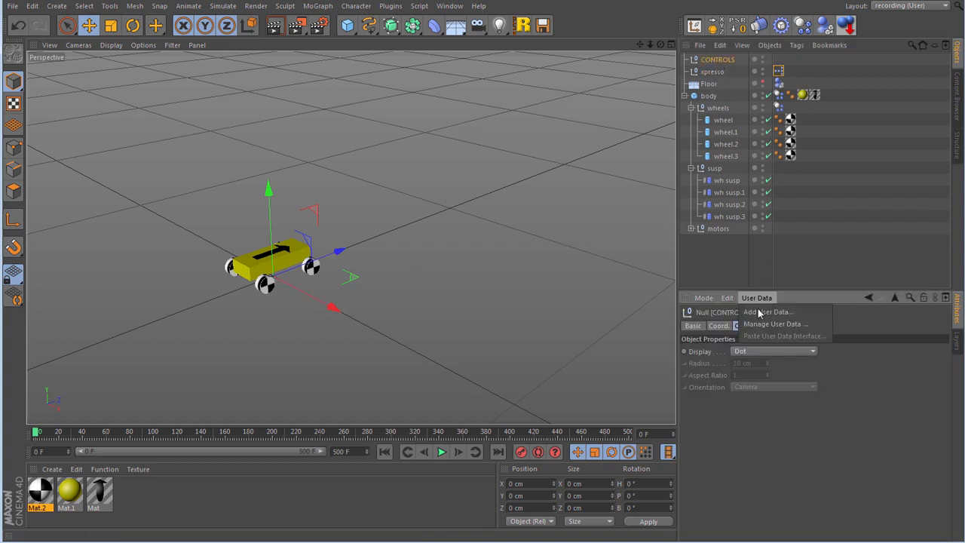
left_click(761, 324)
left_click_drag(568, 150, 255, 133)
left_click(230, 151)
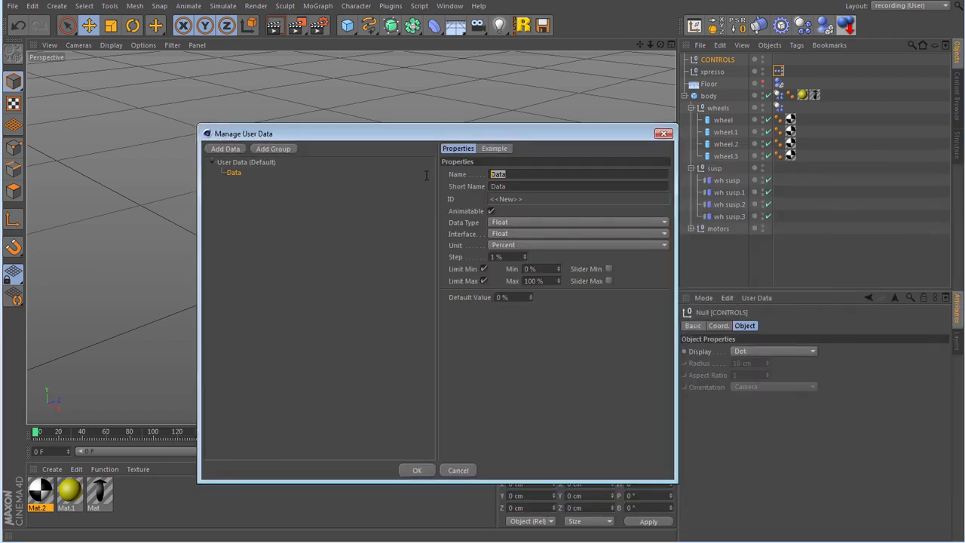
type("speed")
key("Return")
- Give the speed field a Float Slider interface, the Real unit and a maximum of 50
left_click(522, 234)
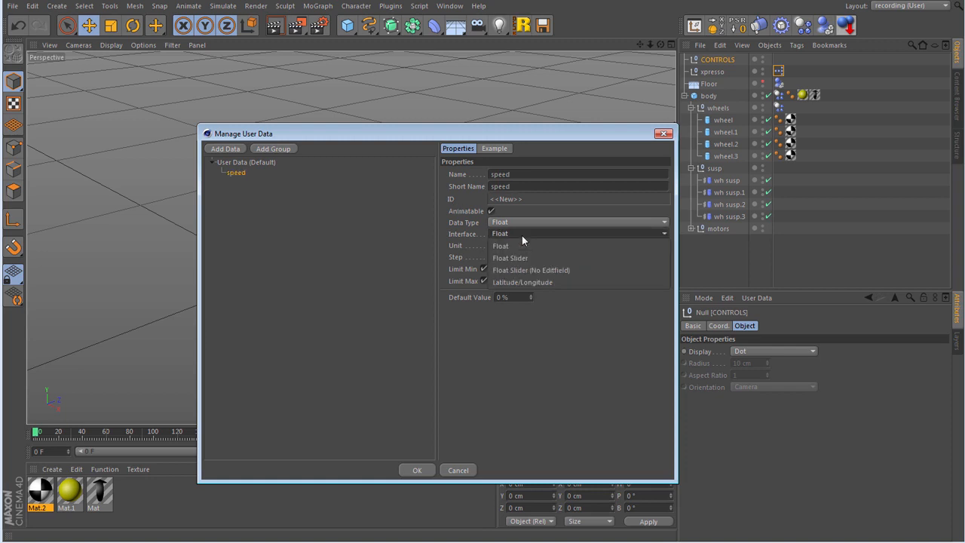
left_click(521, 258)
left_click(518, 244)
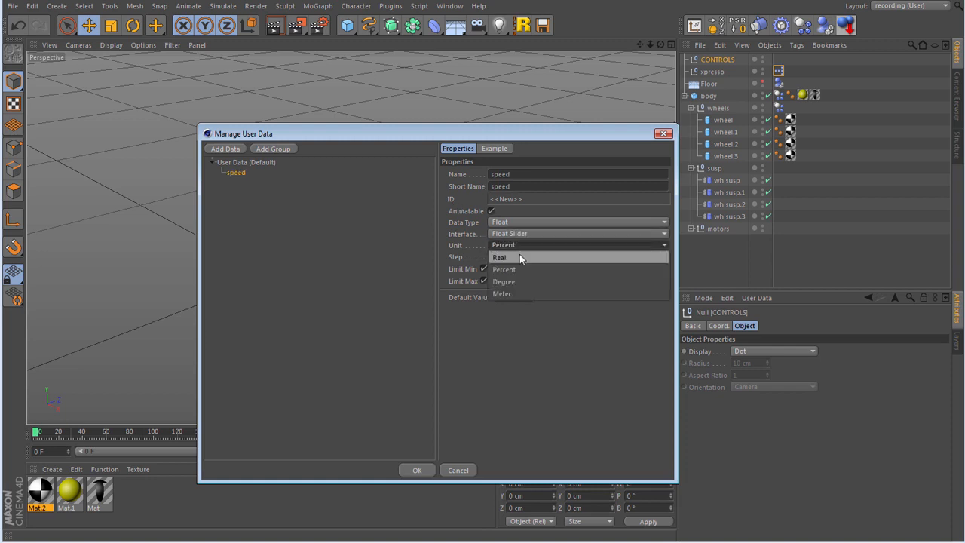
left_click(518, 257)
left_click_drag(550, 280, 509, 281)
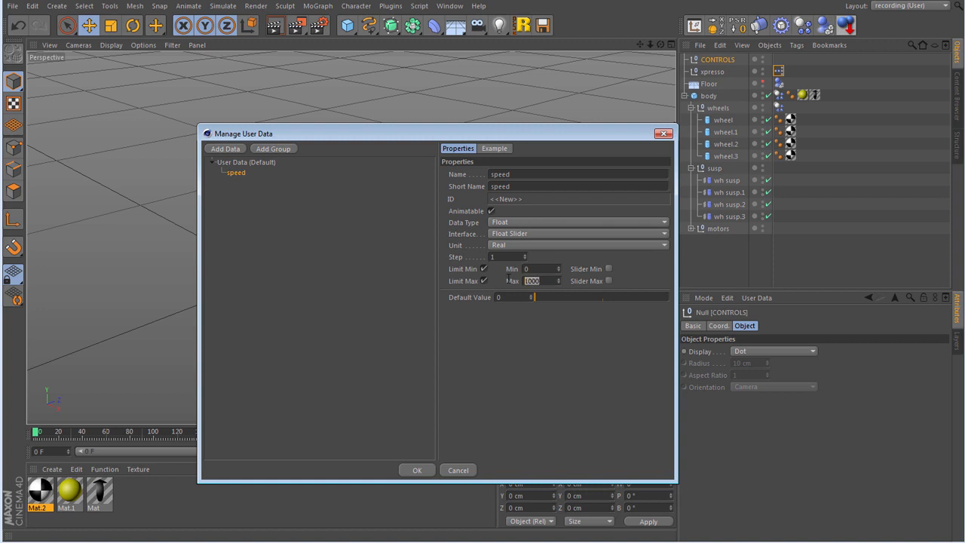
type("50")
left_click_drag(323, 140, 493, 133)
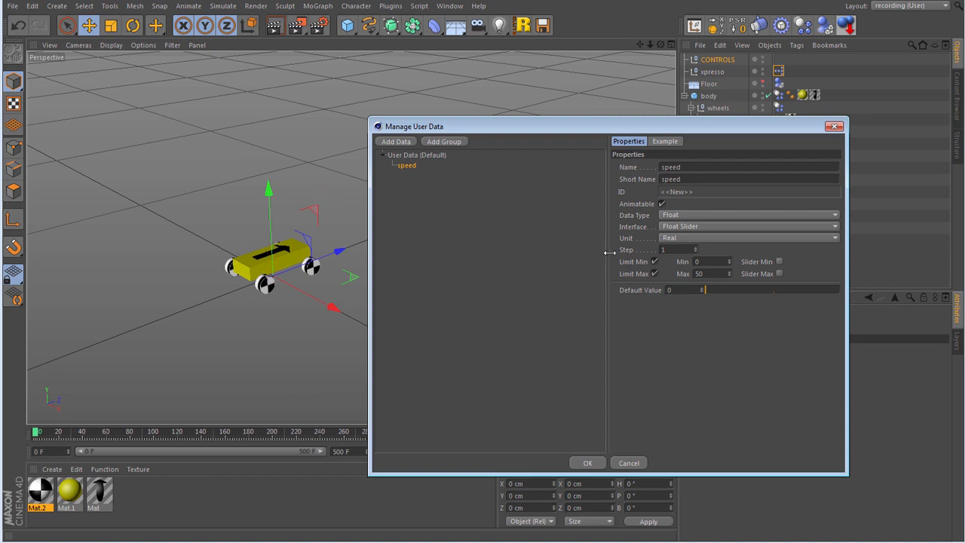
left_click_drag(586, 126, 477, 111)
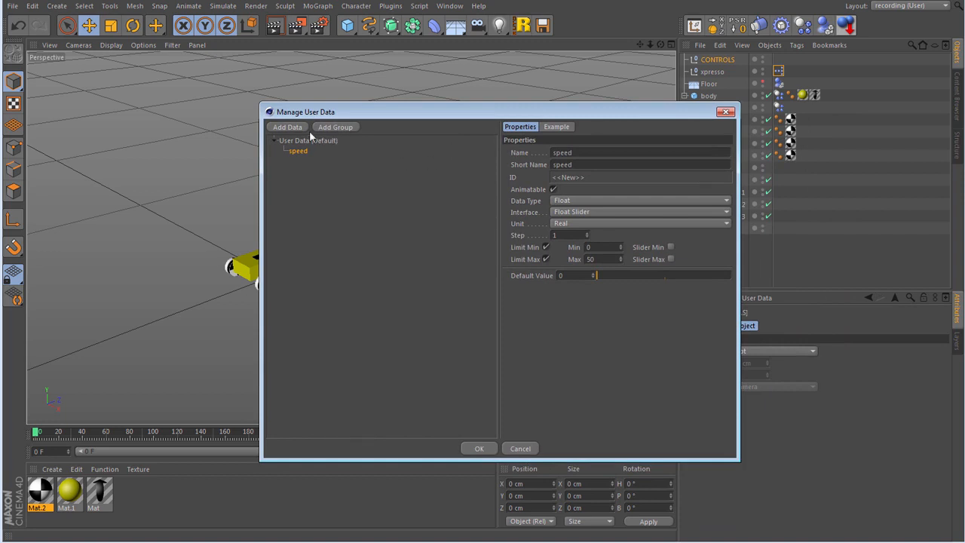
- Add a second user data field named torque
left_click(287, 128)
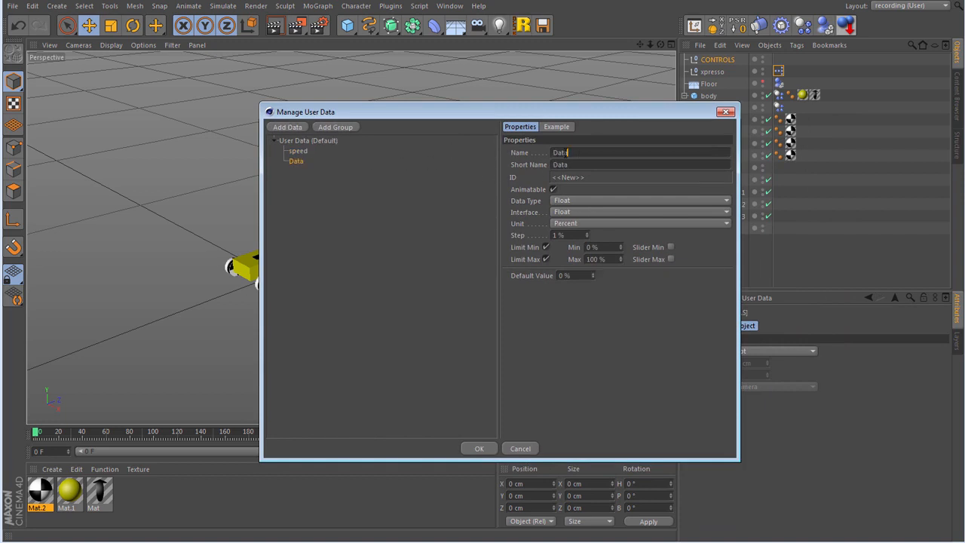
left_click_drag(566, 152, 534, 153)
type("torque")
key("Return")
- Give the torque field a Float Slider interface, Real unit, maximum 2000 and step 100, and apply the user data
left_click(578, 213)
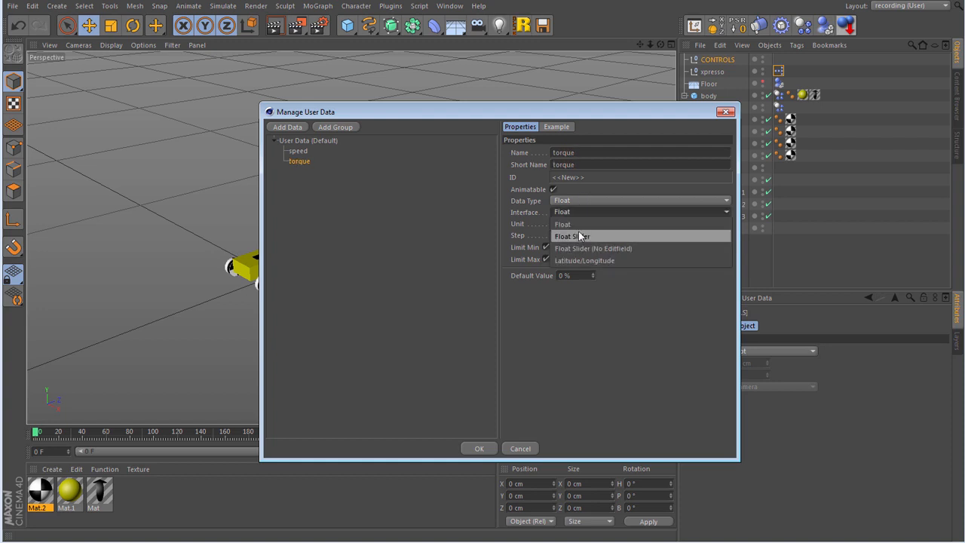
left_click(579, 237)
left_click(576, 224)
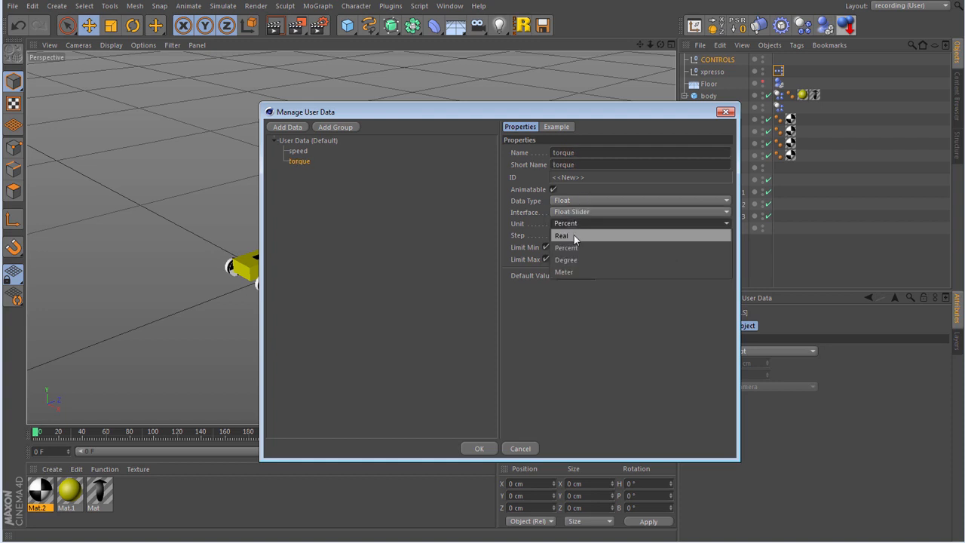
left_click(574, 237)
double_click(608, 260)
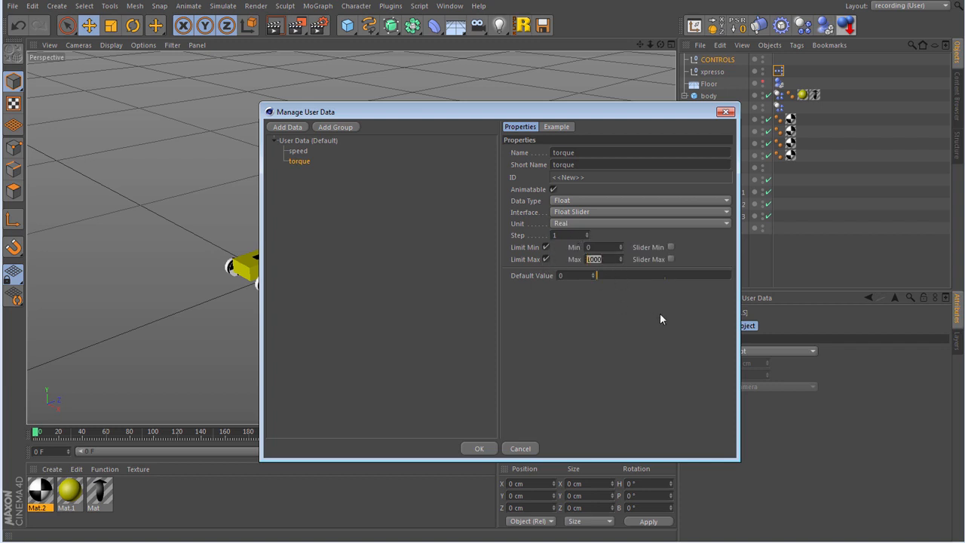
type("2000")
left_click(559, 235)
type("100")
left_click(477, 449)
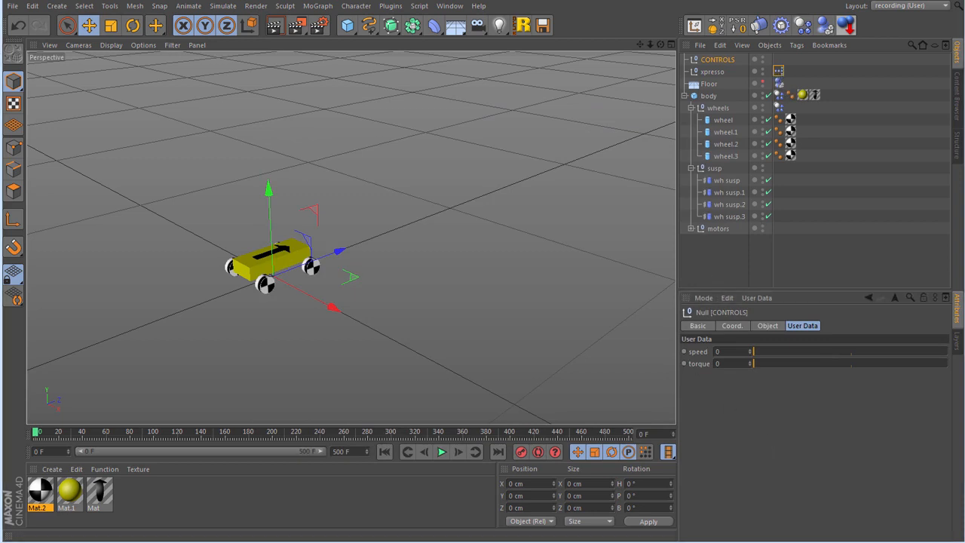
- Open the XPresso editor of the xpresso null and add a CONTROLS node with speed and torque output ports
left_click_drag(0, 62, 467, 48)
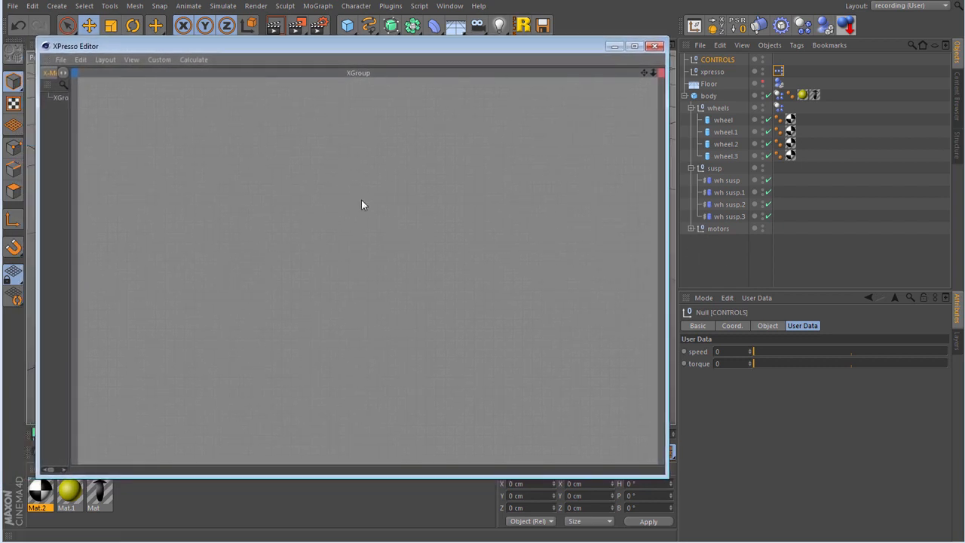
left_click_drag(274, 49, 279, 45)
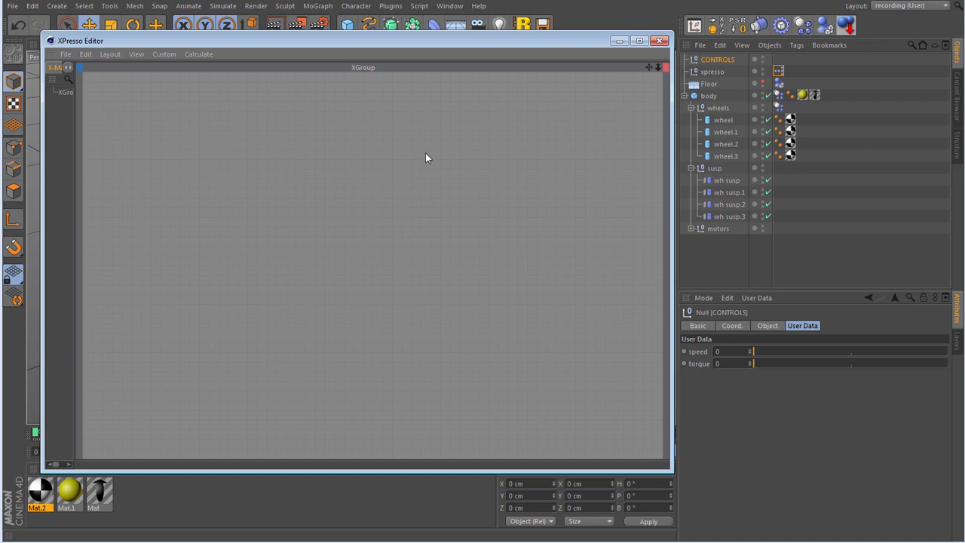
left_click_drag(698, 62, 185, 155)
left_click(195, 148)
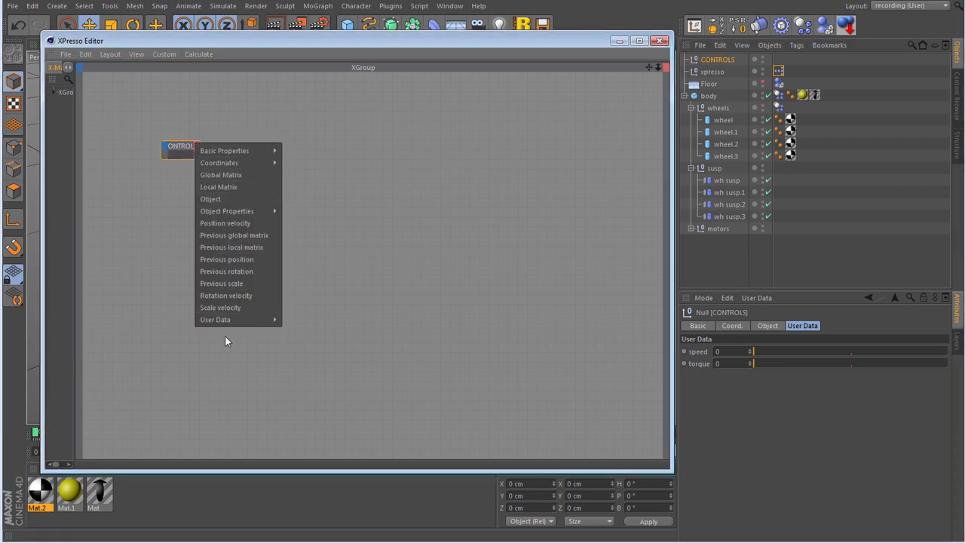
mouse_move(231, 321)
left_click(293, 320)
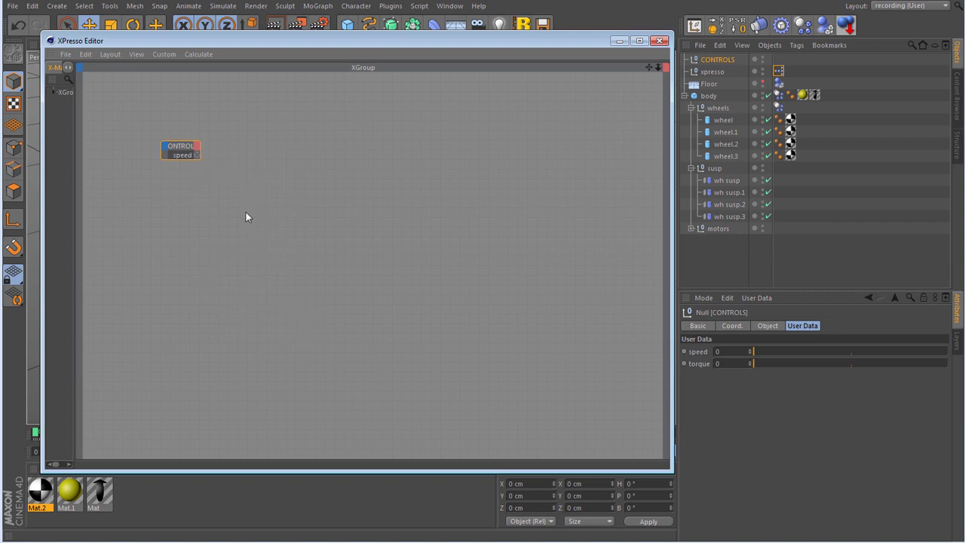
left_click(196, 148)
mouse_move(260, 324)
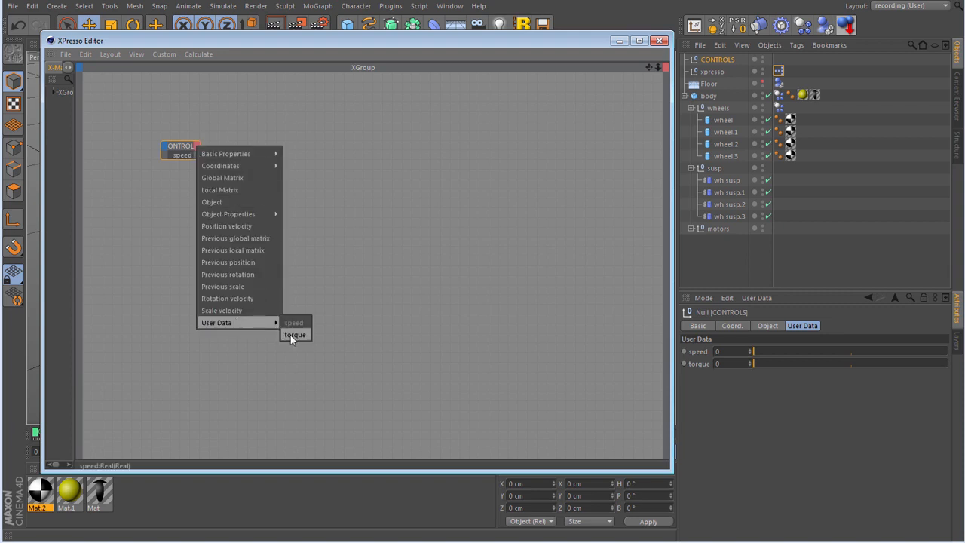
left_click(291, 335)
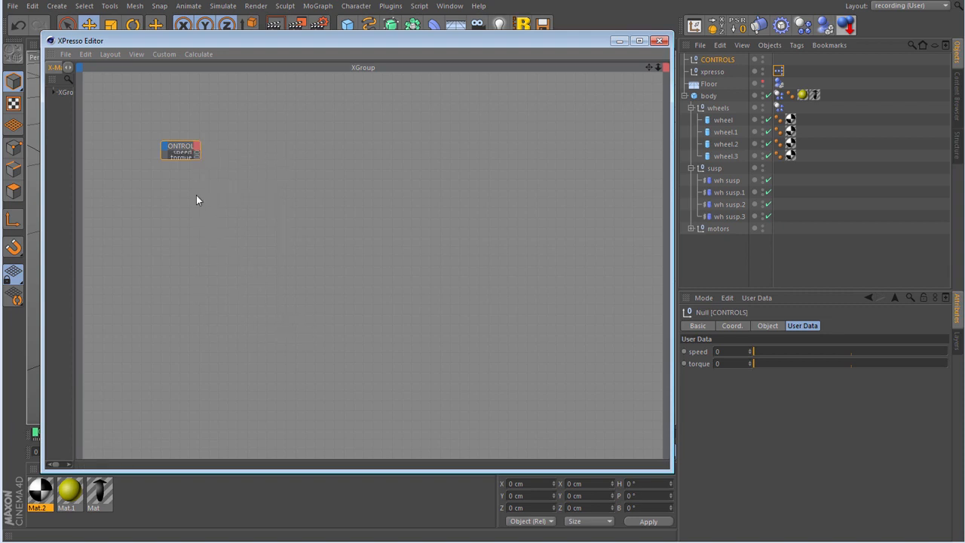
- Add an ObjectList iterator node beside the CONTROLS node in the XPresso graph
right_click(273, 128)
mouse_move(344, 137)
mouse_move(377, 135)
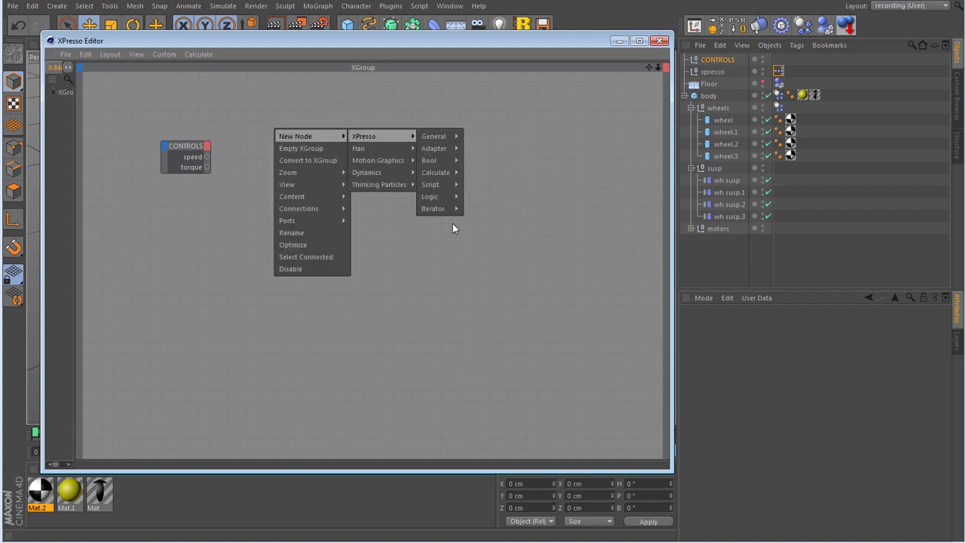
mouse_move(448, 208)
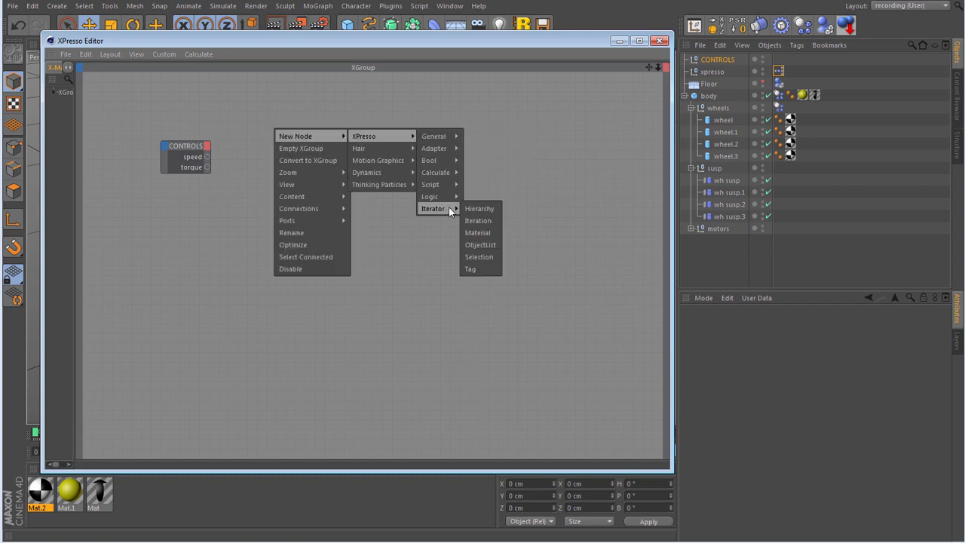
left_click(493, 243)
left_click_drag(270, 130, 280, 138)
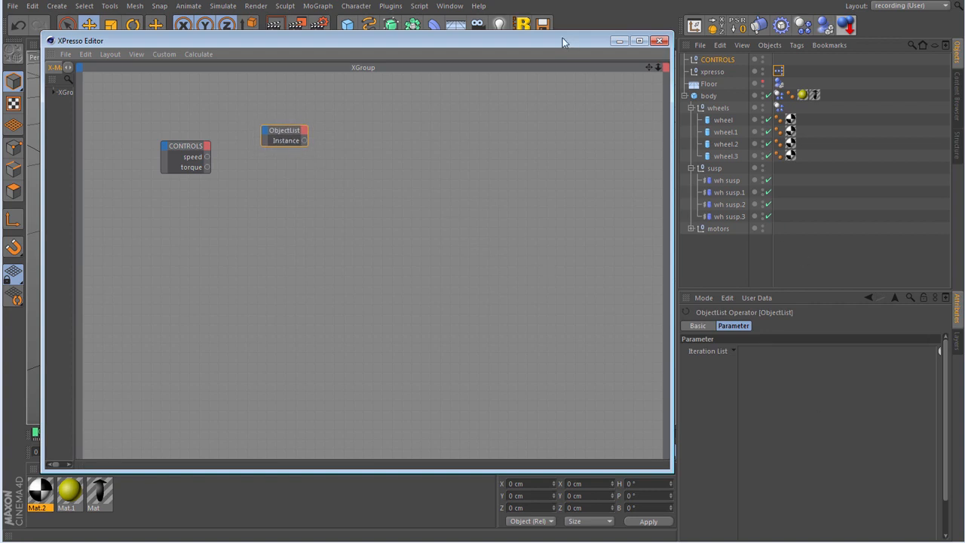
- Fill the ObjectList node's iteration list with Motor, Motor.1, Motor.2 and Motor.3 from the motors group
left_click_drag(563, 41, 506, 35)
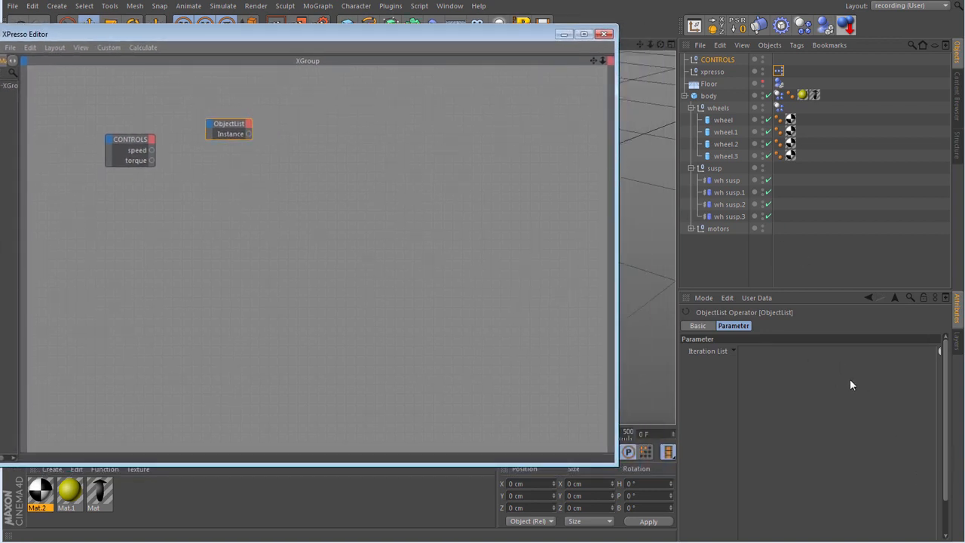
left_click(924, 296)
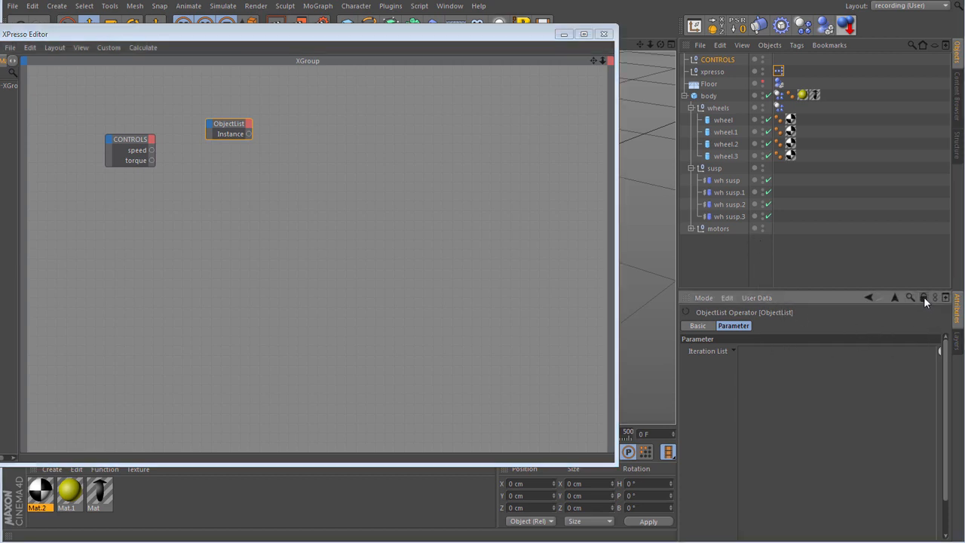
left_click(691, 229)
left_click(721, 243)
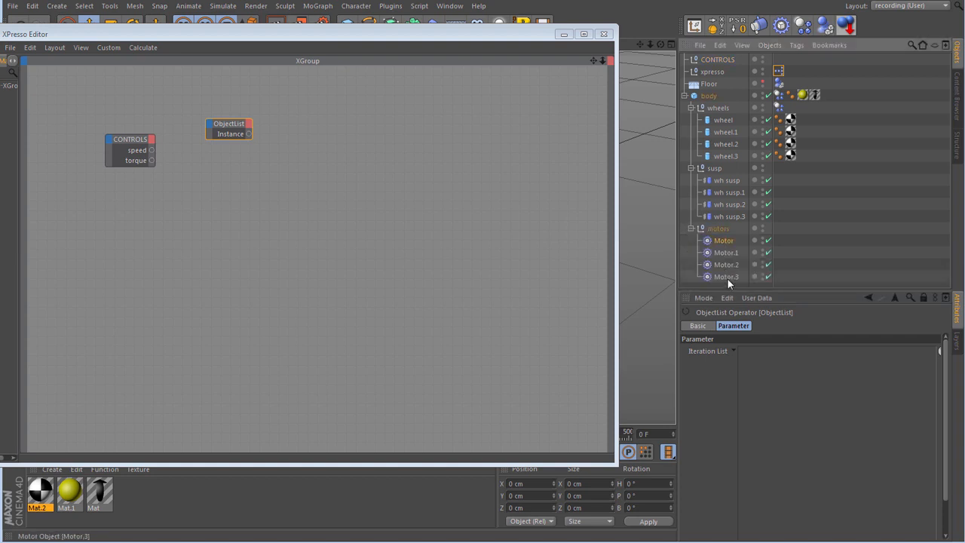
left_click(727, 277, "shift")
left_click_drag(729, 276, 765, 398)
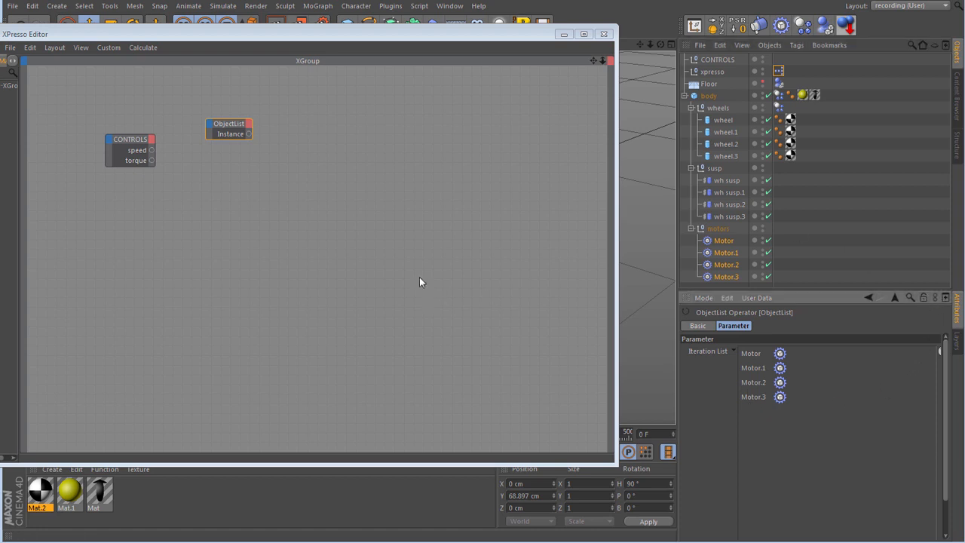
left_click(414, 257)
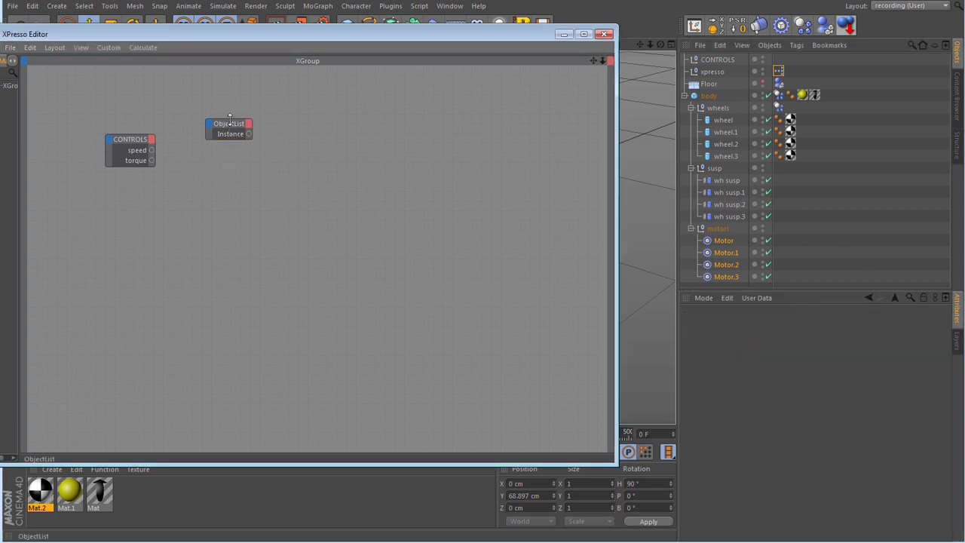
left_click(820, 218)
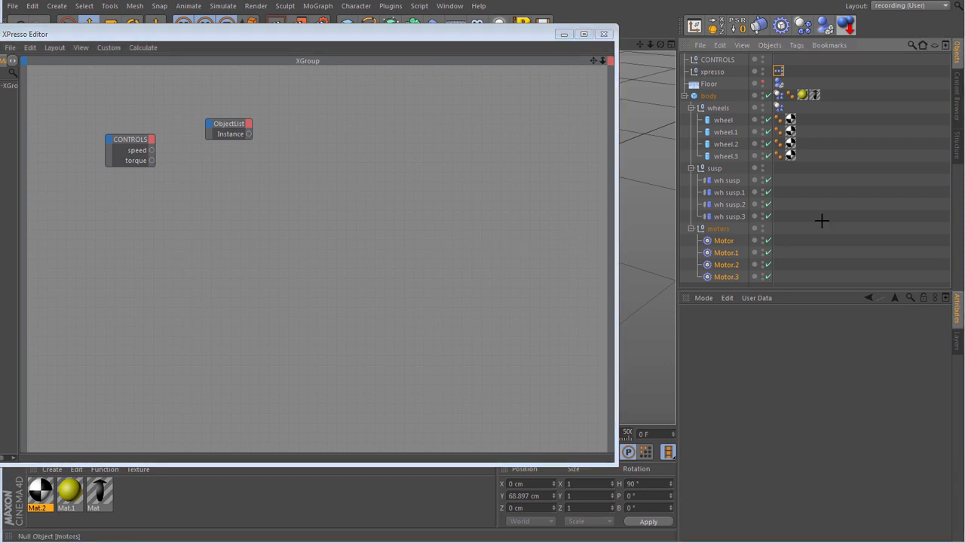
- Add a Motor node with an Object input port to the XPresso graph and connect the ObjectList's Instance output to it
left_click_drag(707, 242, 299, 143)
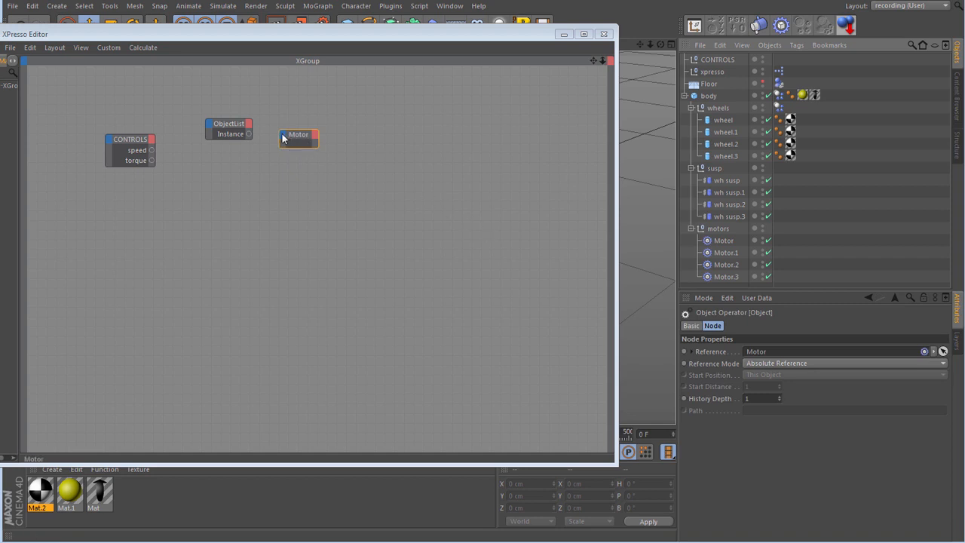
left_click(284, 136)
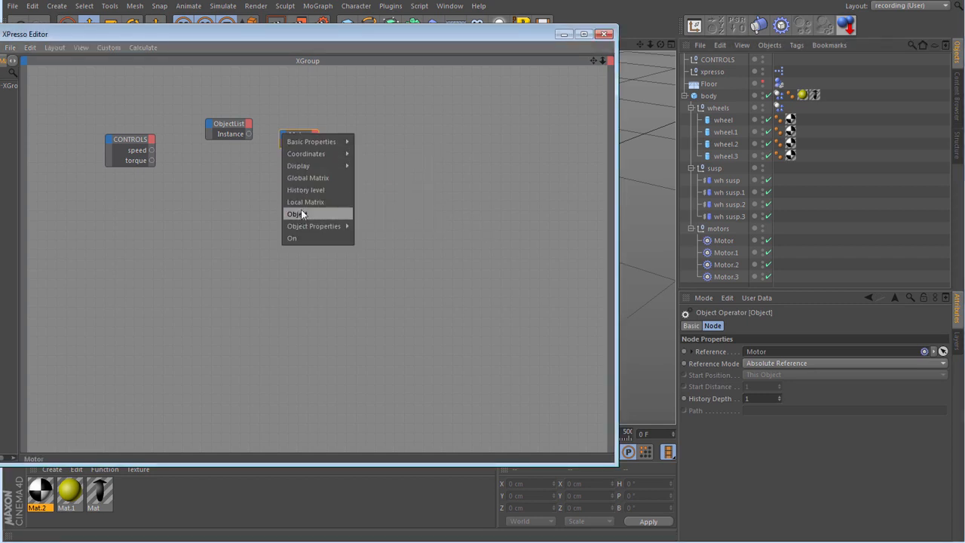
left_click(298, 214)
double_click(300, 135)
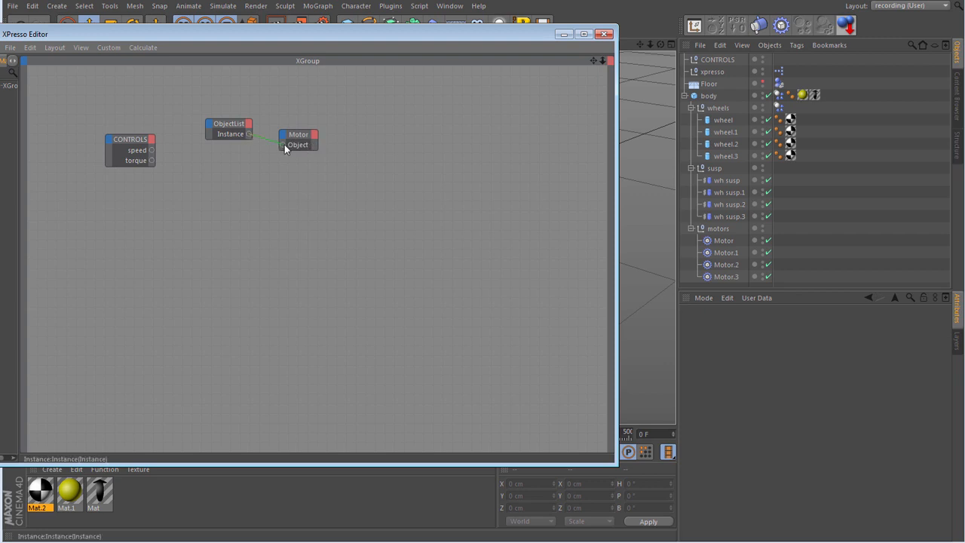
left_click_drag(284, 146, 283, 146)
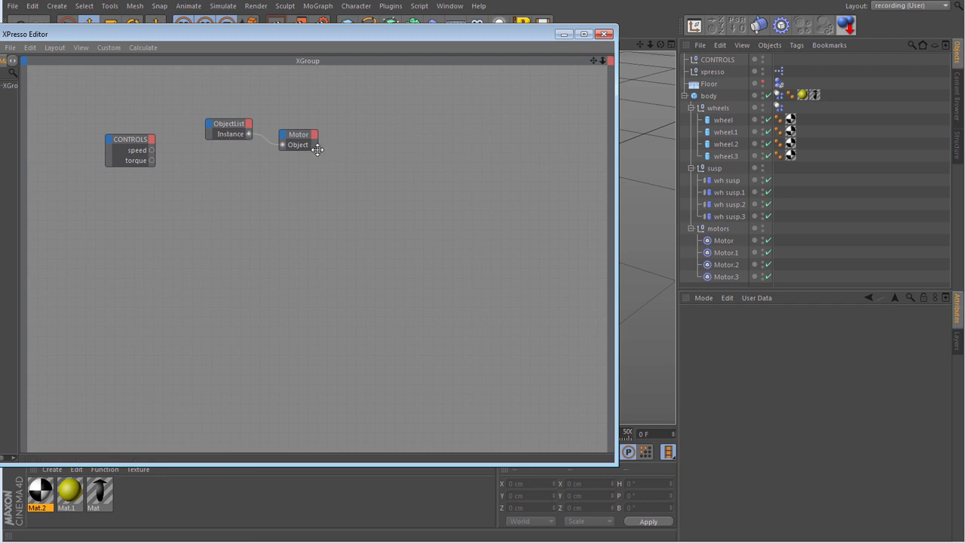
- Enlarge the Motor node and add Angular Target Speed and Torque input ports to it
left_click_drag(318, 150, 351, 179)
left_click(352, 174)
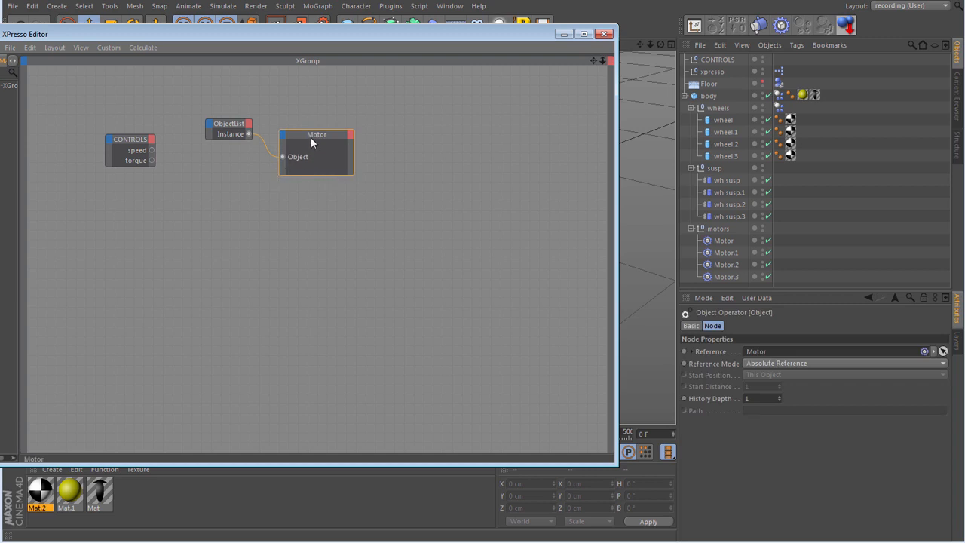
mouse_move(310, 134)
left_mouse_down()
mouse_move(323, 134)
mouse_move(311, 135)
left_mouse_up()
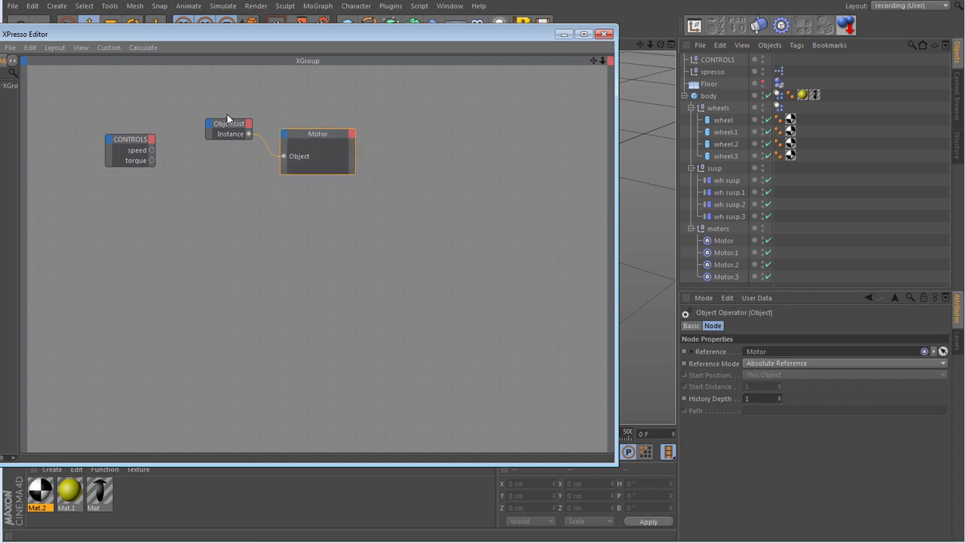
left_click(283, 134)
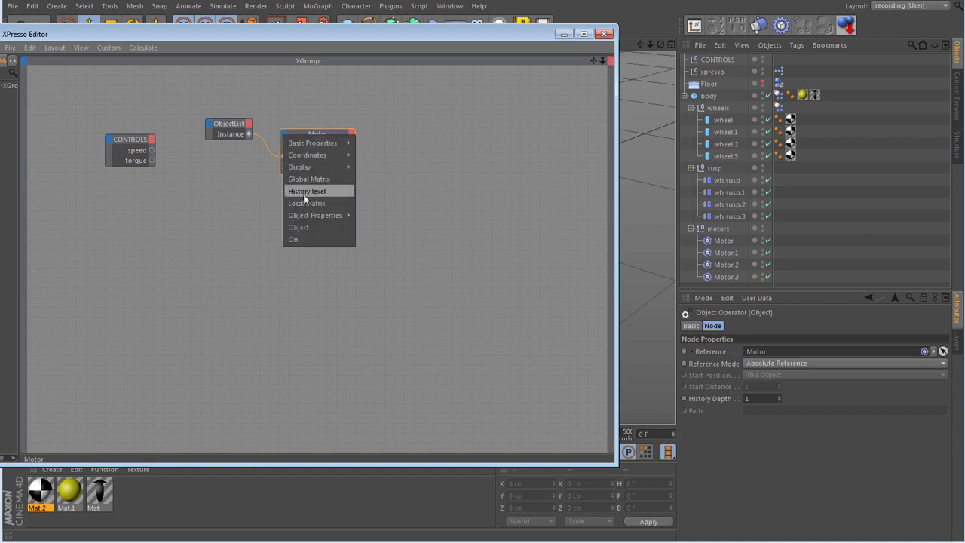
mouse_move(317, 215)
left_click(400, 216)
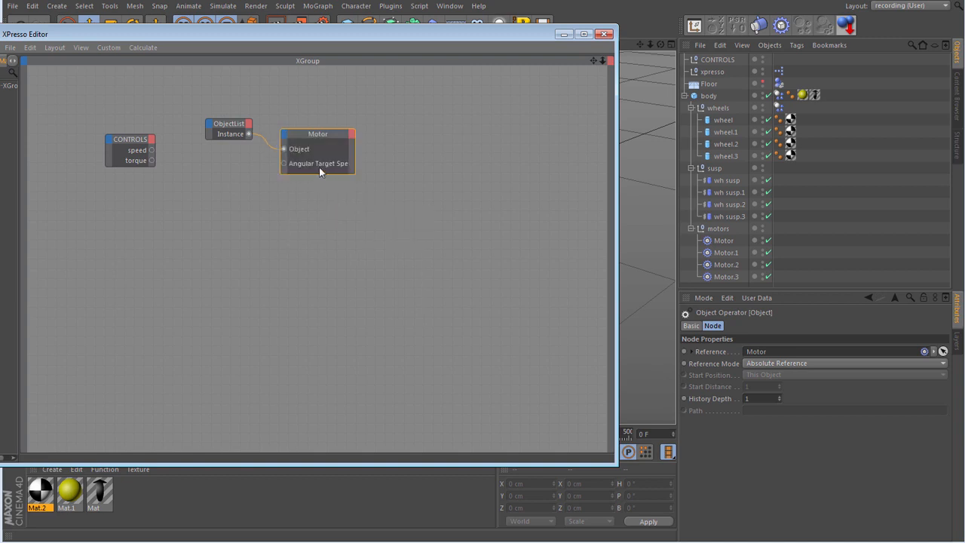
left_click(286, 134)
mouse_move(324, 212)
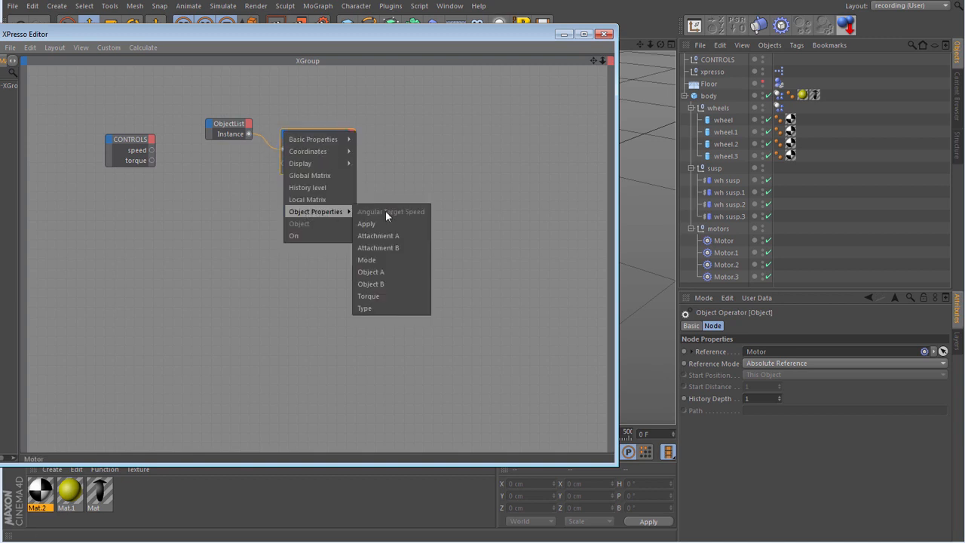
left_click(385, 295)
- Connect the CONTROLS speed and torque outputs to the Motor's Angular Target Speed and Torque inputs, and tidy the node layout
left_click_drag(135, 141, 218, 155)
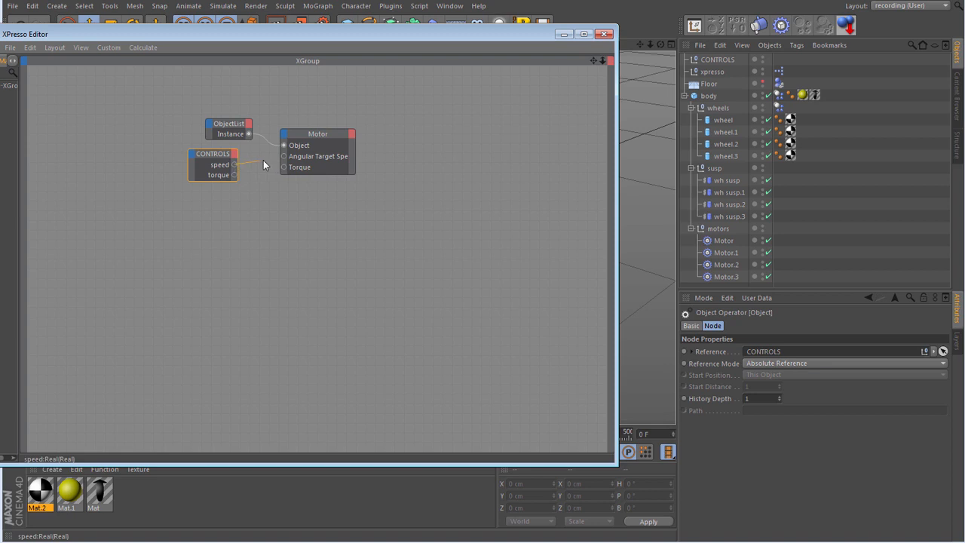
left_click_drag(281, 155, 284, 156)
left_click_drag(283, 167, 283, 167)
left_click_drag(215, 158, 232, 153)
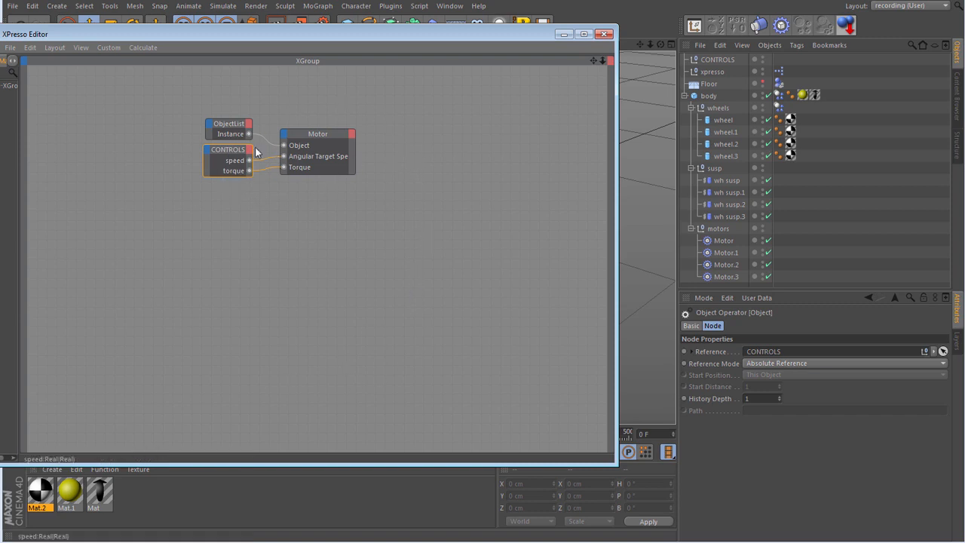
left_click_drag(227, 113, 329, 177)
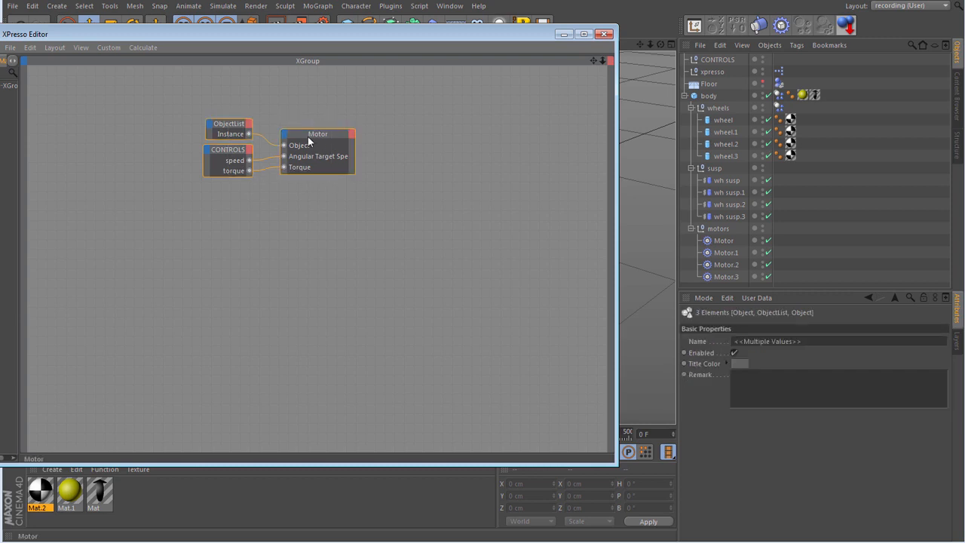
left_click_drag(307, 136, 416, 116)
left_click_drag(520, 34, 0, 37)
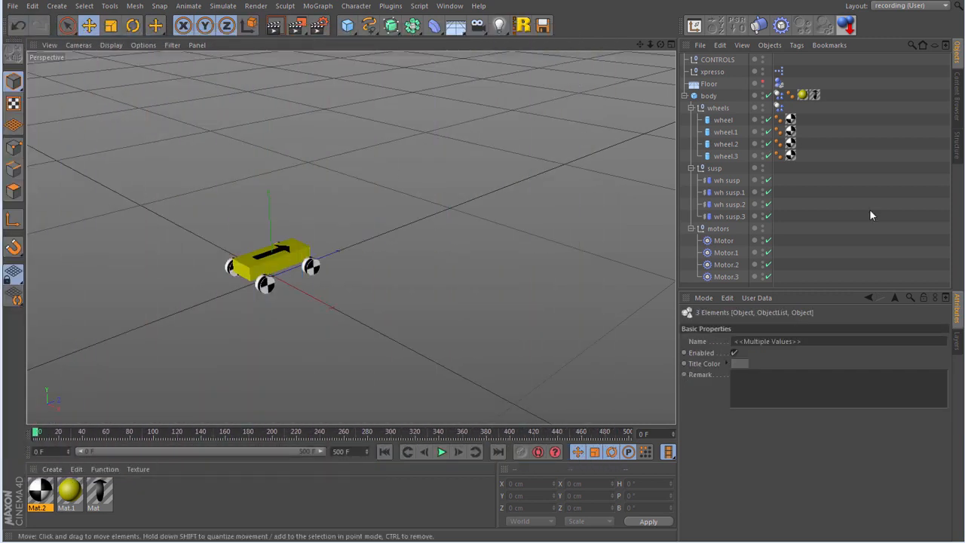
- Set the CONTROLS null's speed to 9 and torque to 1200, and start the simulation playback
left_click(728, 57)
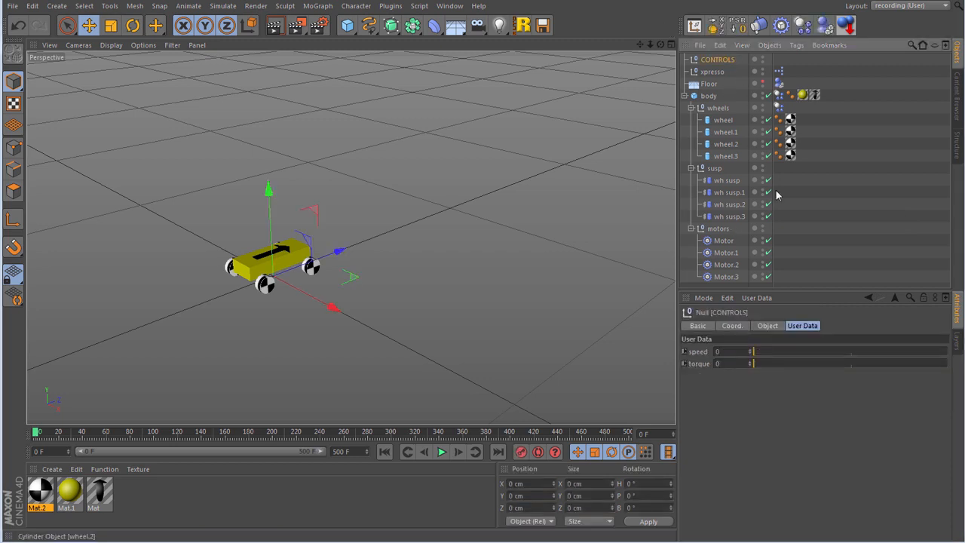
left_click(788, 352)
left_click(812, 364)
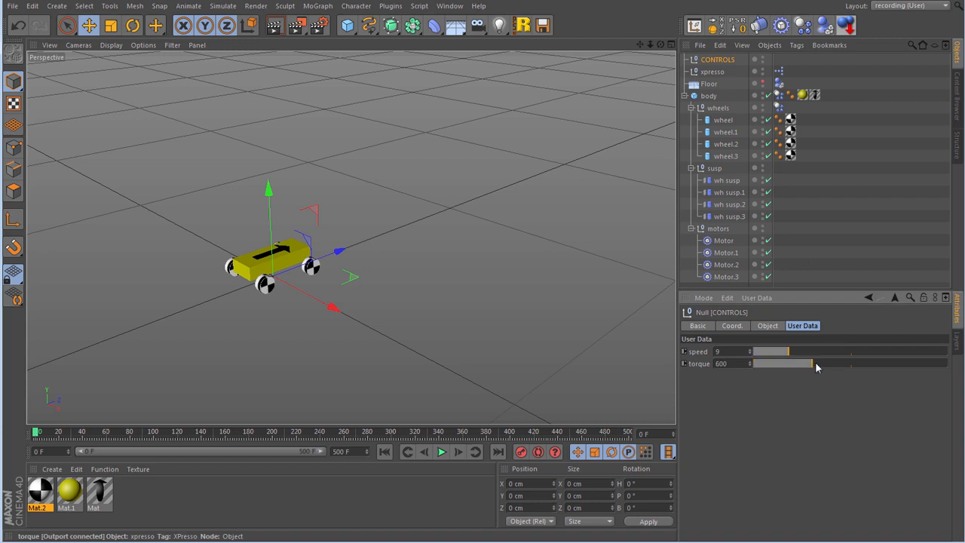
left_click(441, 452)
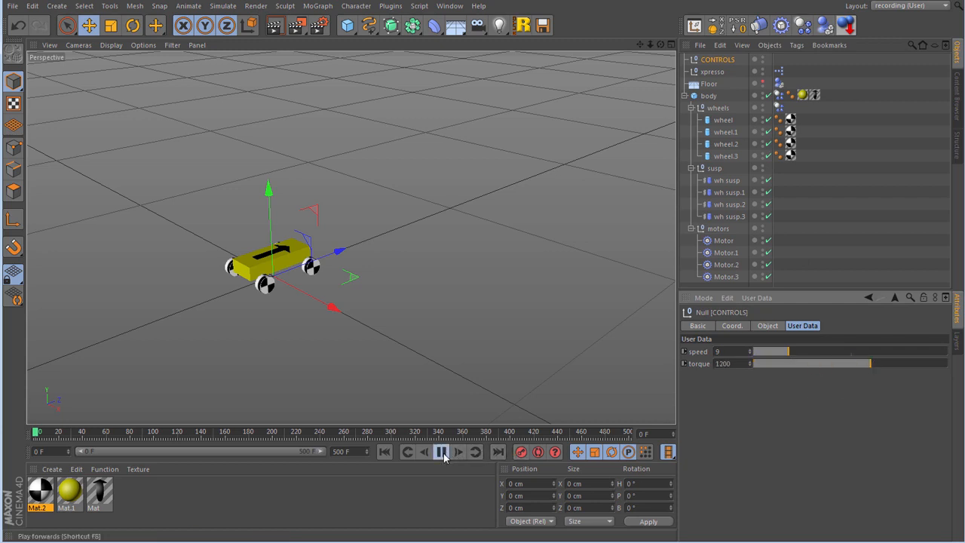
- Test the drive during playback with speed 47, then speed 7 and torque 400, and return the timeline to the first frame
left_click(831, 353)
left_click(939, 351)
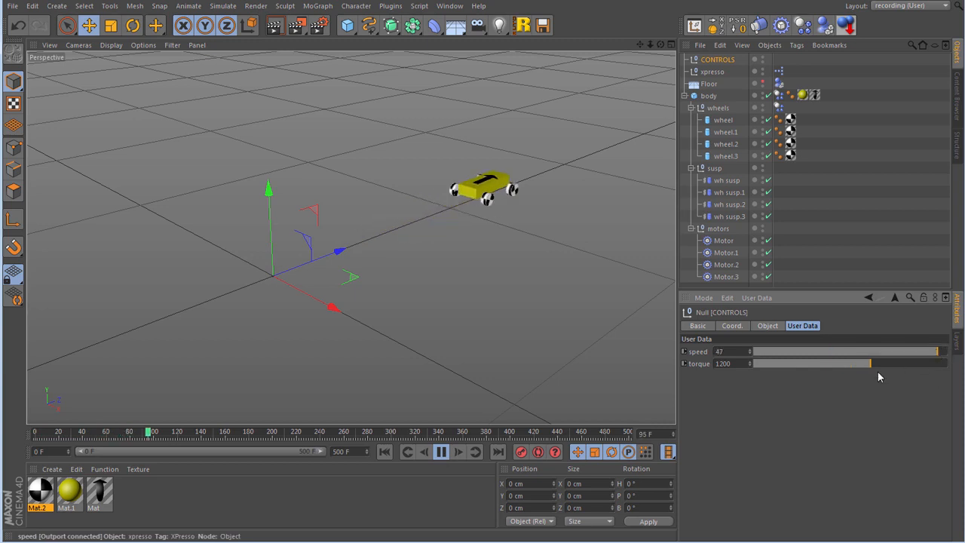
left_click(781, 352)
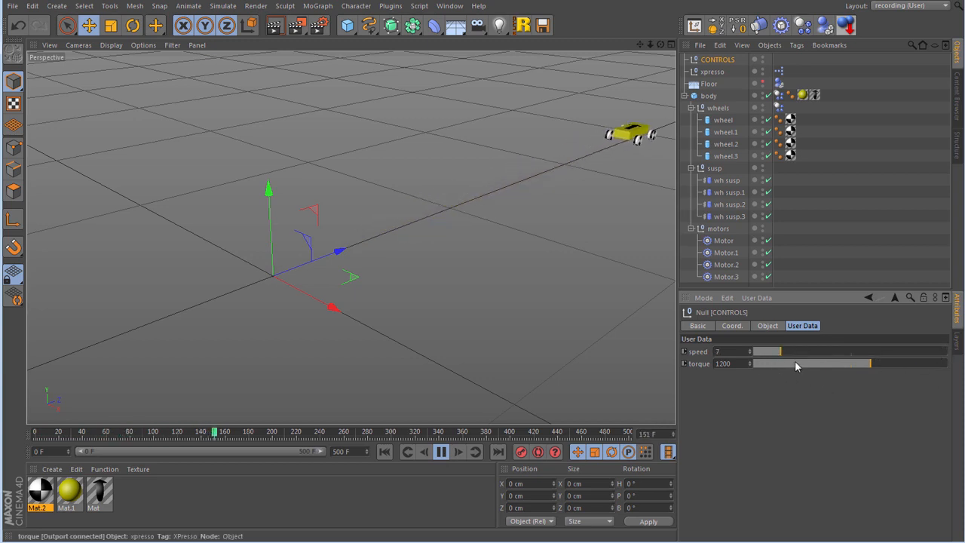
left_click(793, 363)
left_click(440, 452)
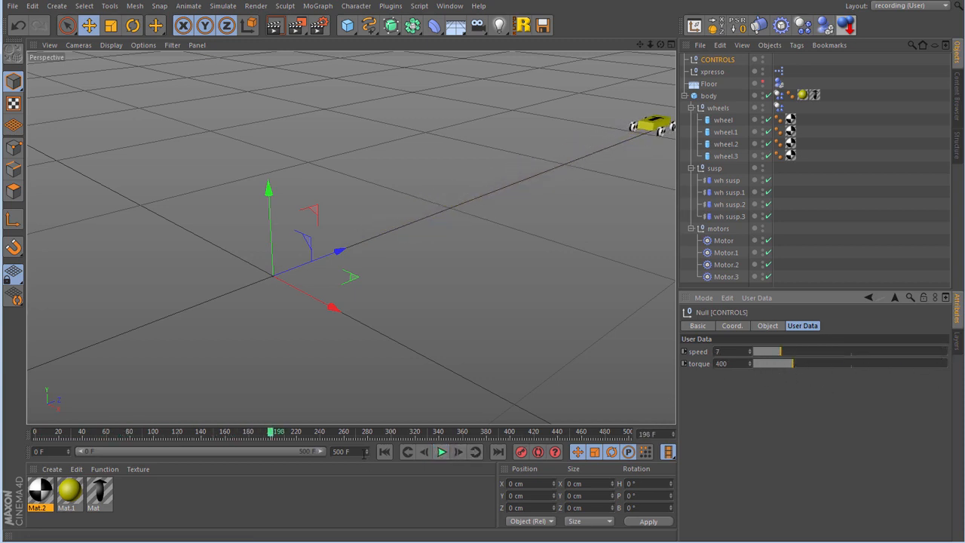
left_click(383, 451)
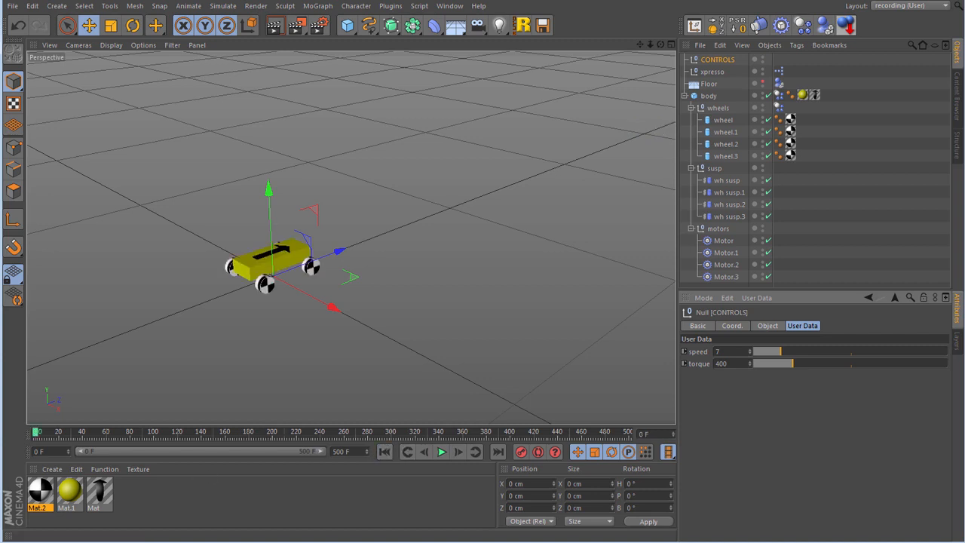
- Bring back the XPresso editor and add a wh susp node with a Steering Angle input port below the motor nodes
left_click(779, 71)
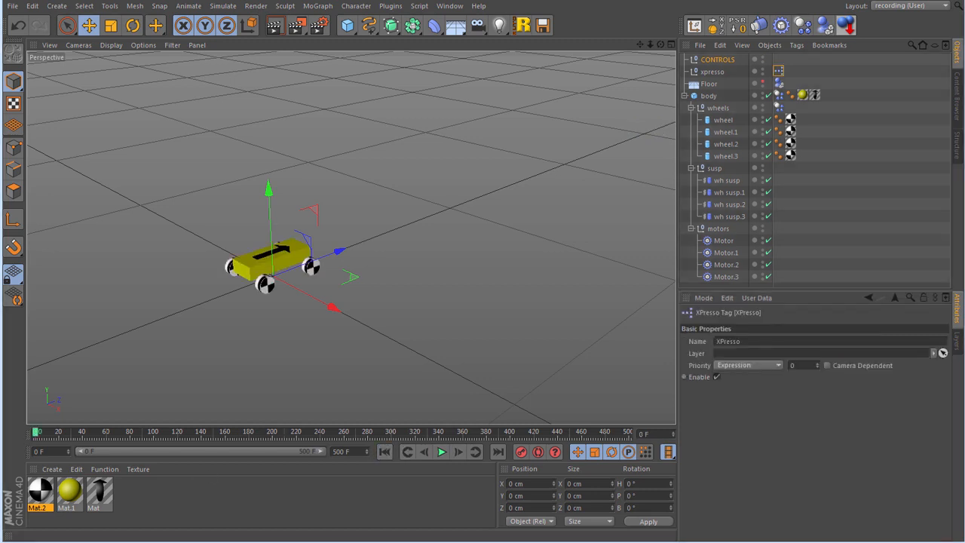
left_click_drag(0, 34, 282, 21)
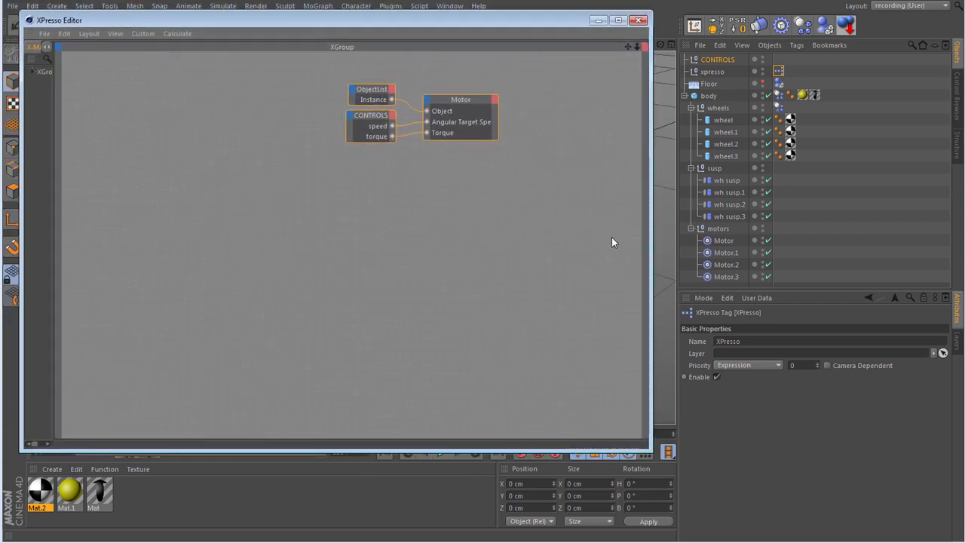
left_click_drag(711, 181, 427, 214)
left_click(416, 216)
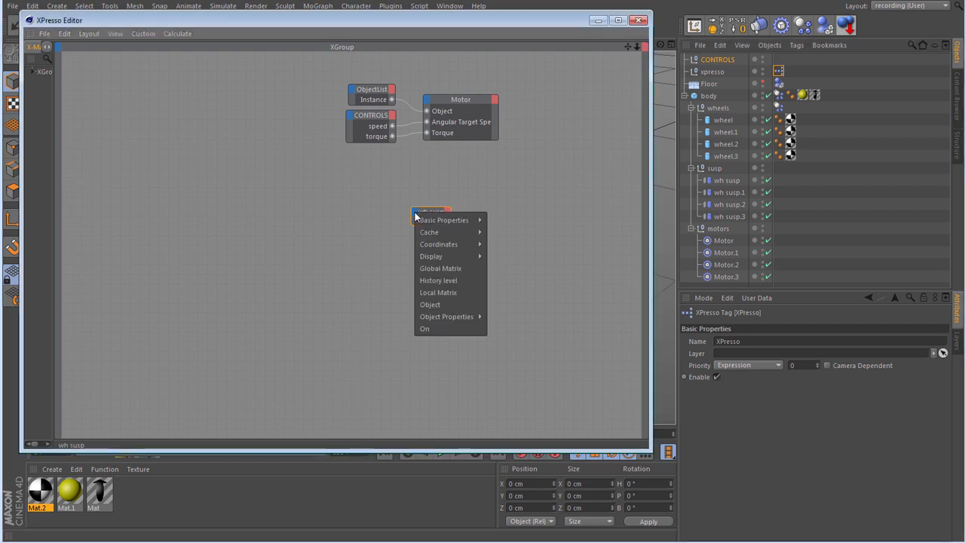
mouse_move(448, 317)
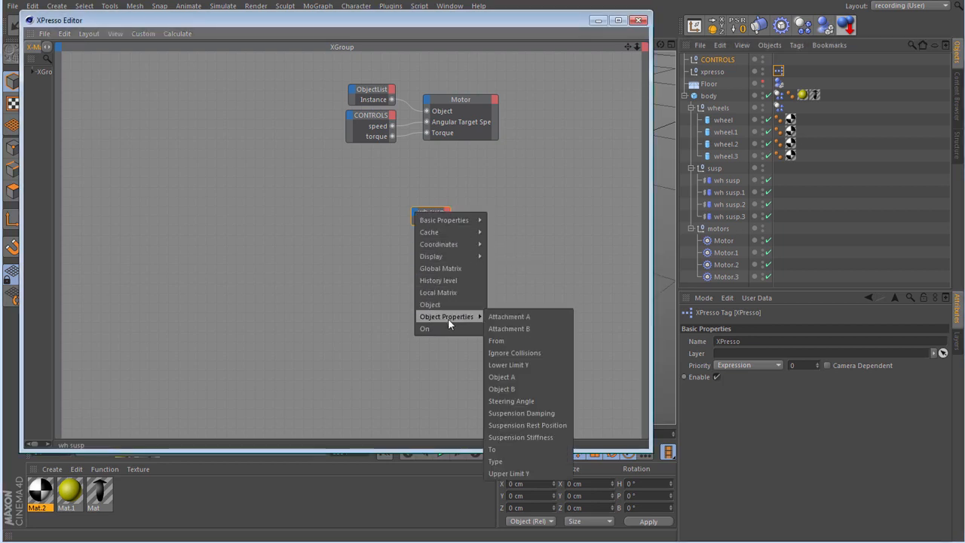
left_click(521, 401)
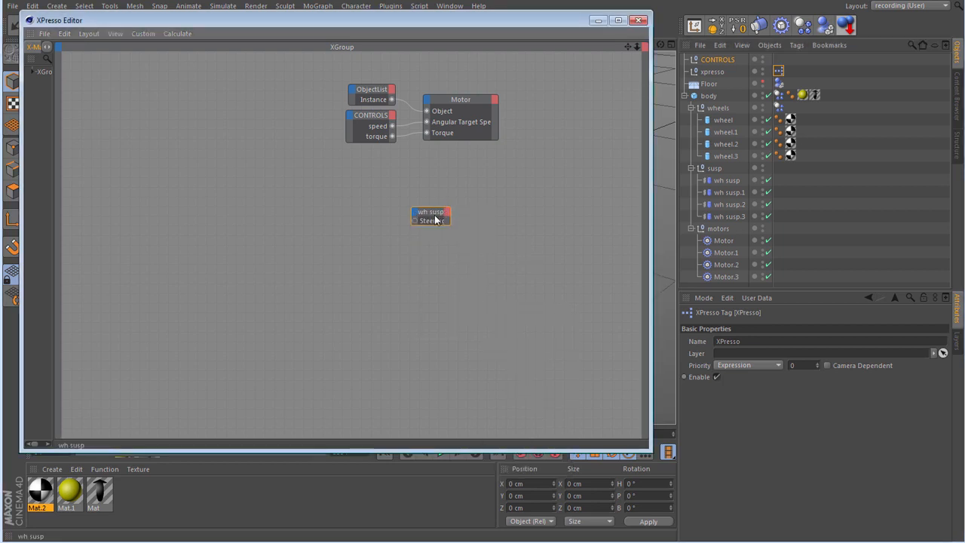
- Duplicate the wh susp node into four and assign wh susp.1, wh susp.2 and wh susp.3 to the copies
left_click_drag(436, 214, 436, 243)
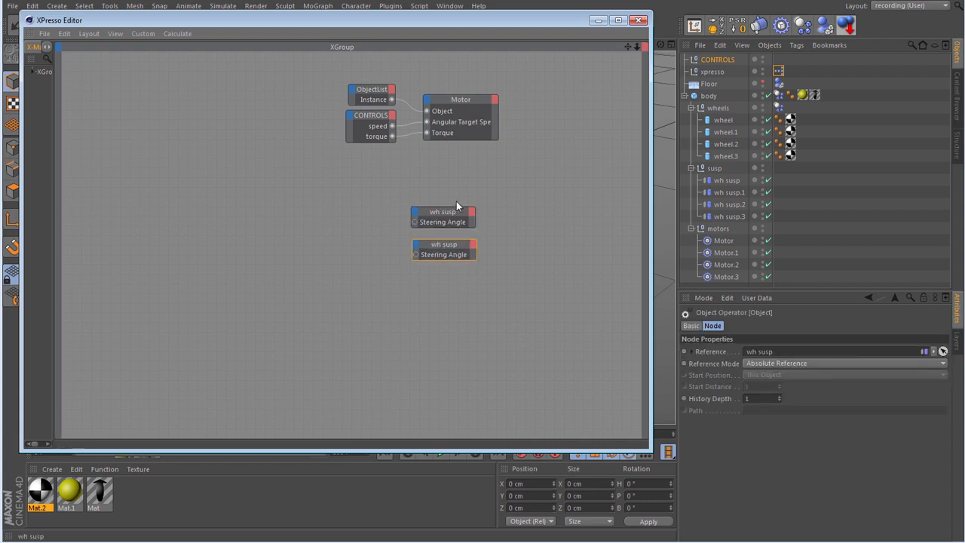
left_click_drag(456, 201, 554, 250)
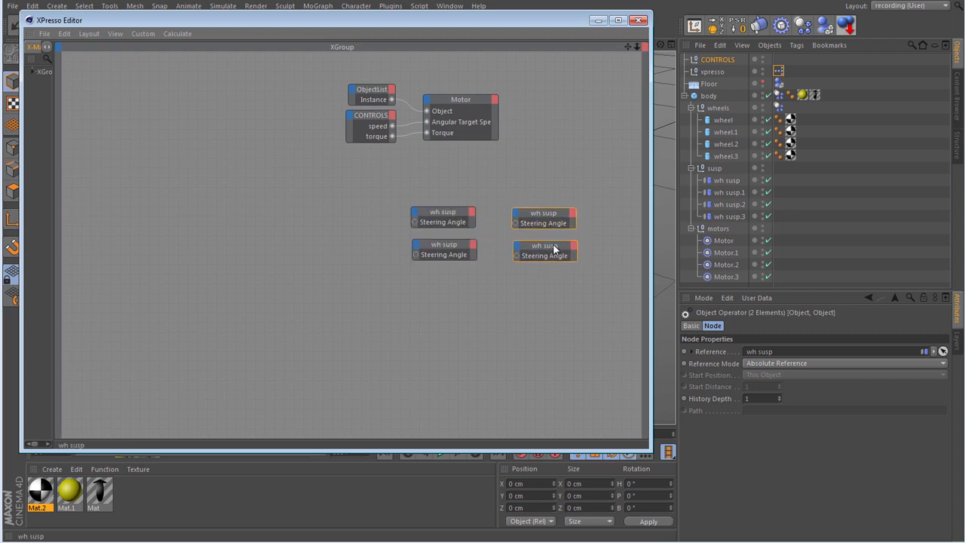
left_click(565, 311)
left_click_drag(725, 192, 557, 225)
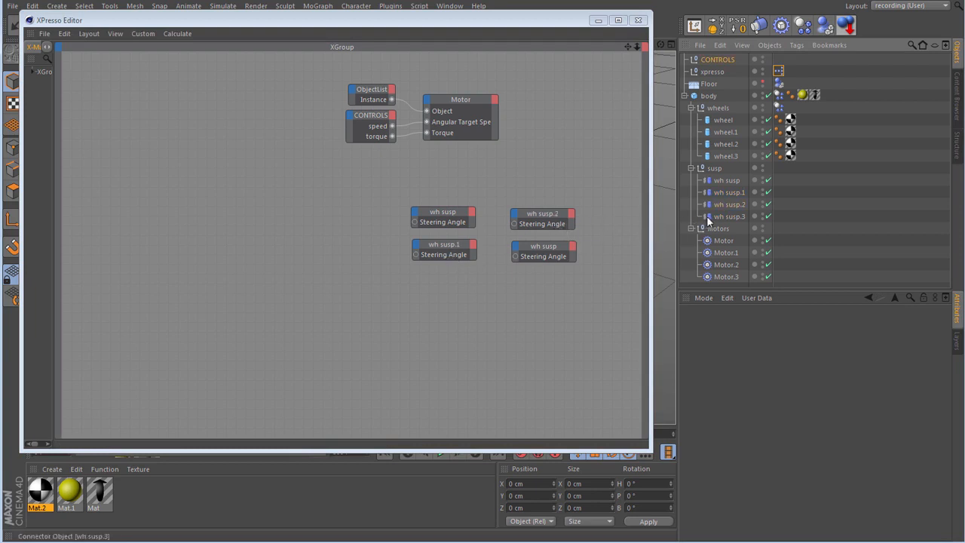
left_click_drag(654, 223, 543, 263)
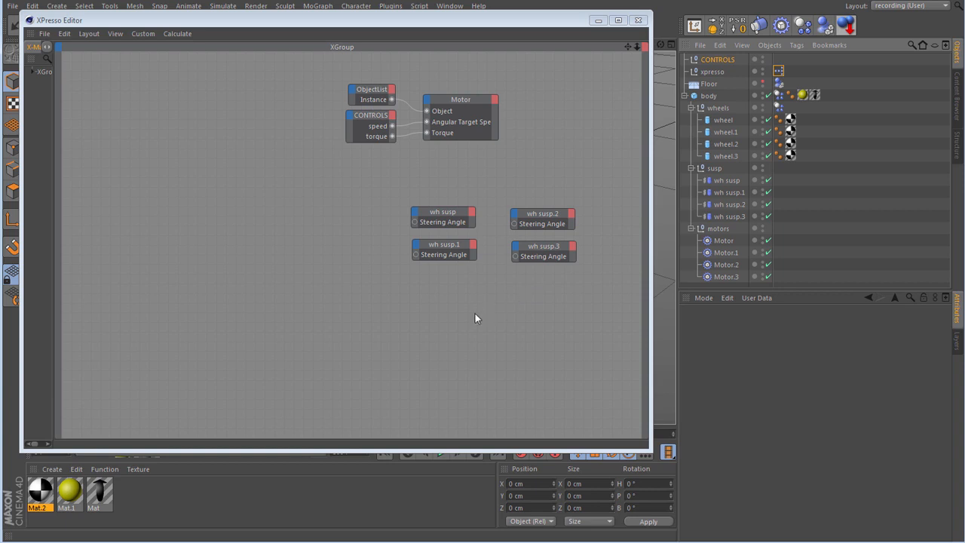
- Add a Negate node below wh susp.1 and connect its output to the Steering Angle of wh susp.2 and wh susp.3
right_click(416, 289)
mouse_move(442, 296)
mouse_move(517, 297)
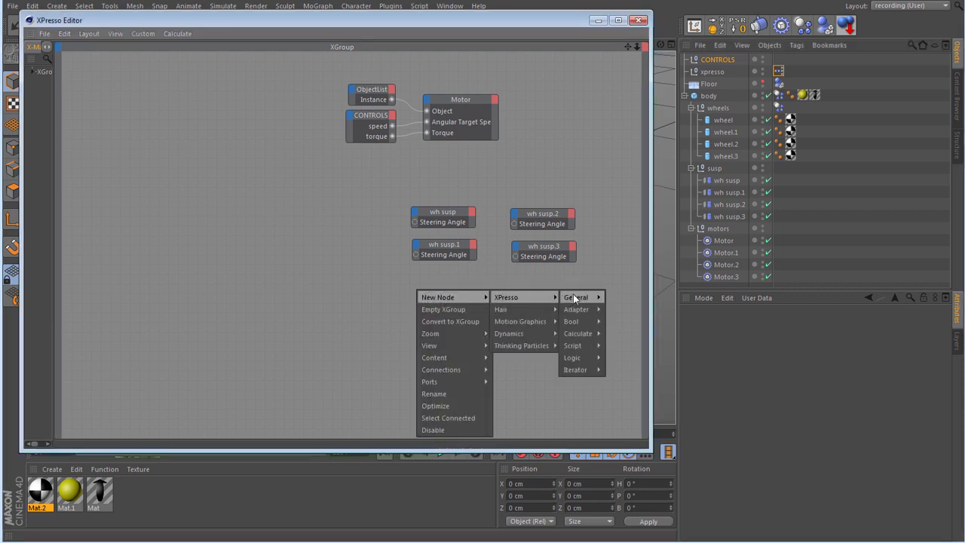
mouse_move(579, 297)
mouse_move(585, 331)
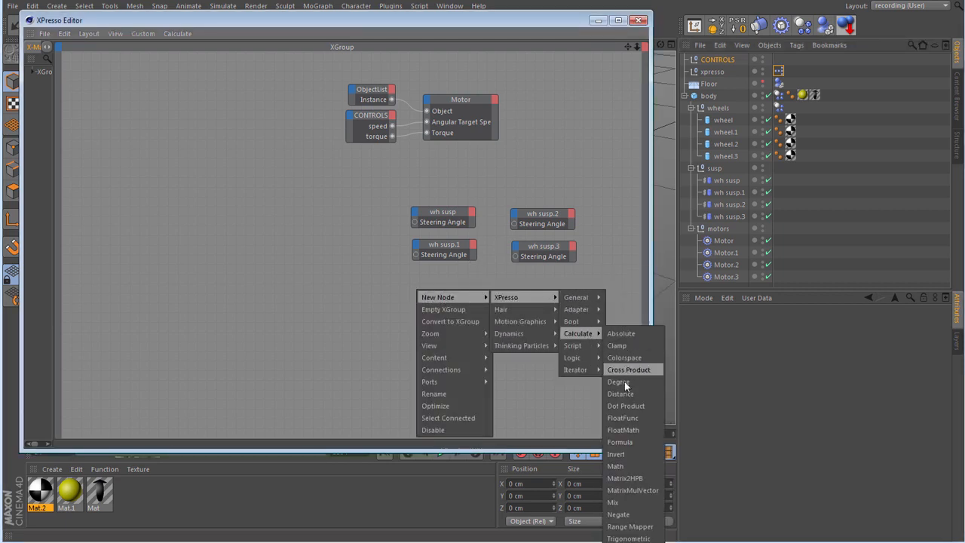
left_click(618, 515)
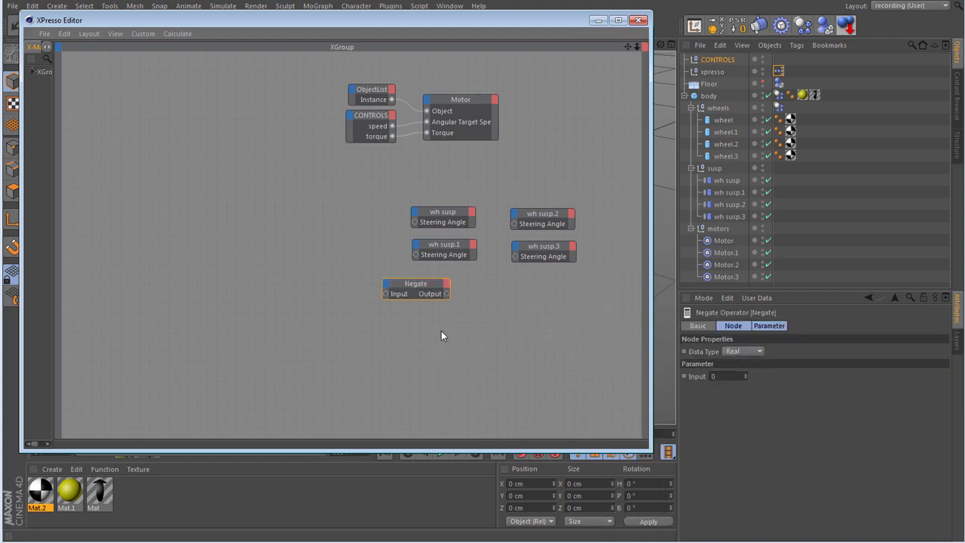
left_click_drag(426, 283, 457, 276)
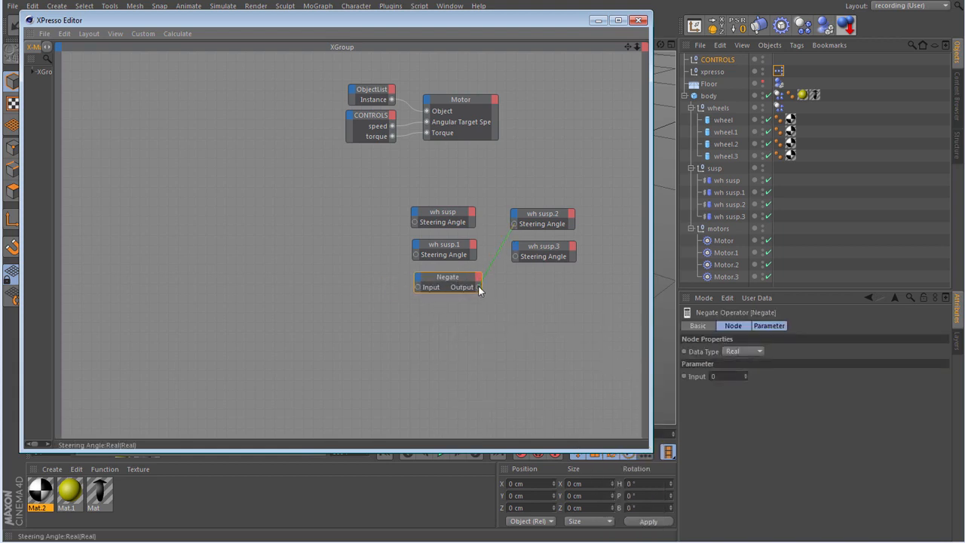
left_click_drag(478, 287, 478, 287)
left_click_drag(480, 288, 478, 287)
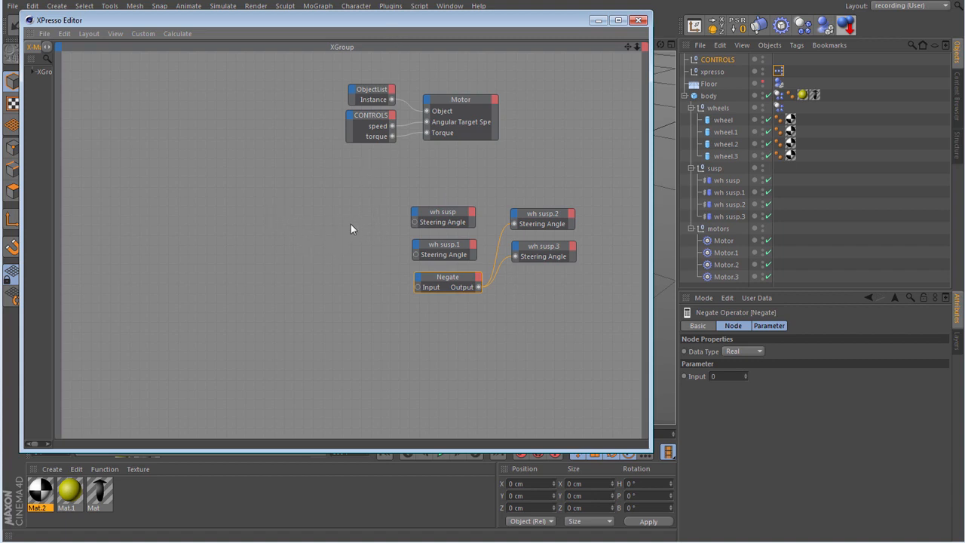
- Add a Clamp node to the graph, placed ahead of the wh susp nodes
right_click(254, 229)
mouse_move(290, 234)
mouse_move(376, 232)
mouse_move(414, 235)
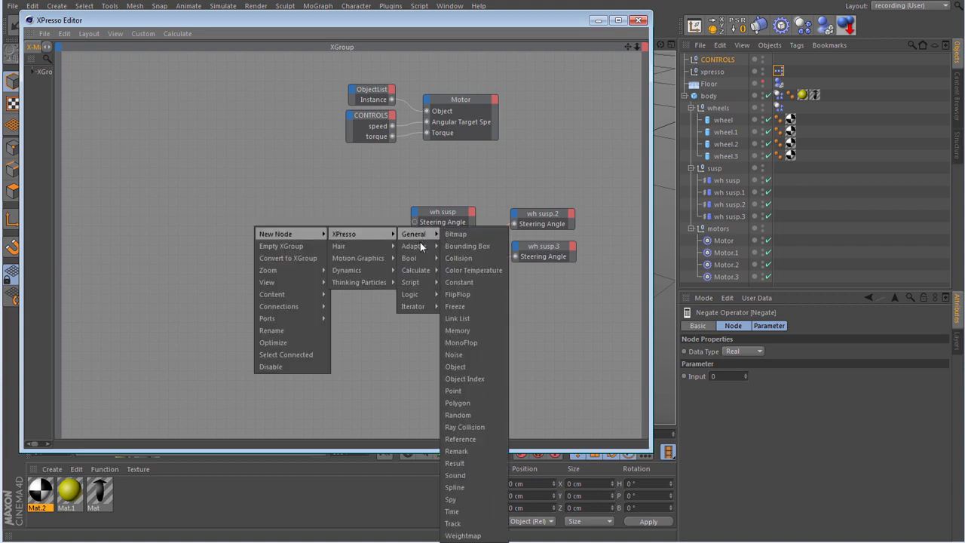
mouse_move(423, 269)
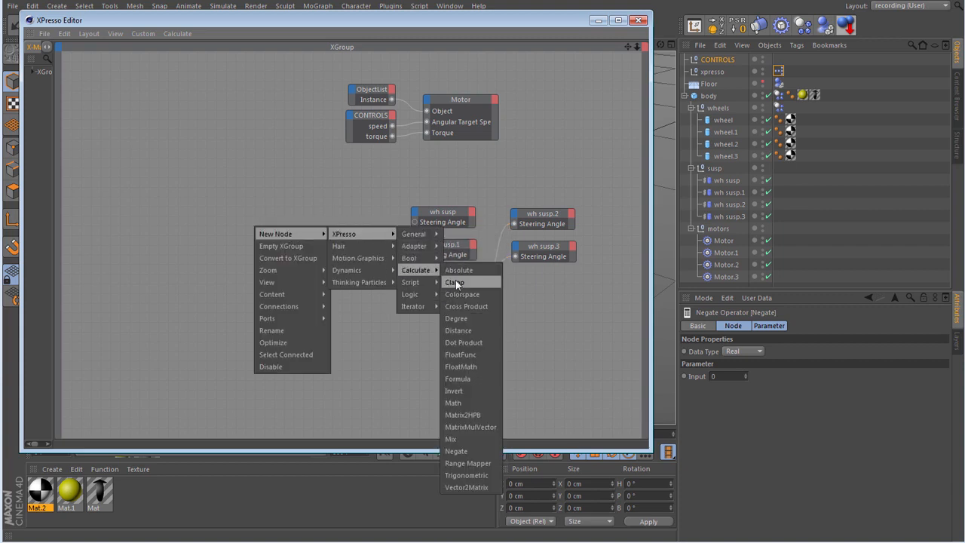
left_click(455, 283)
left_click_drag(270, 208, 335, 218)
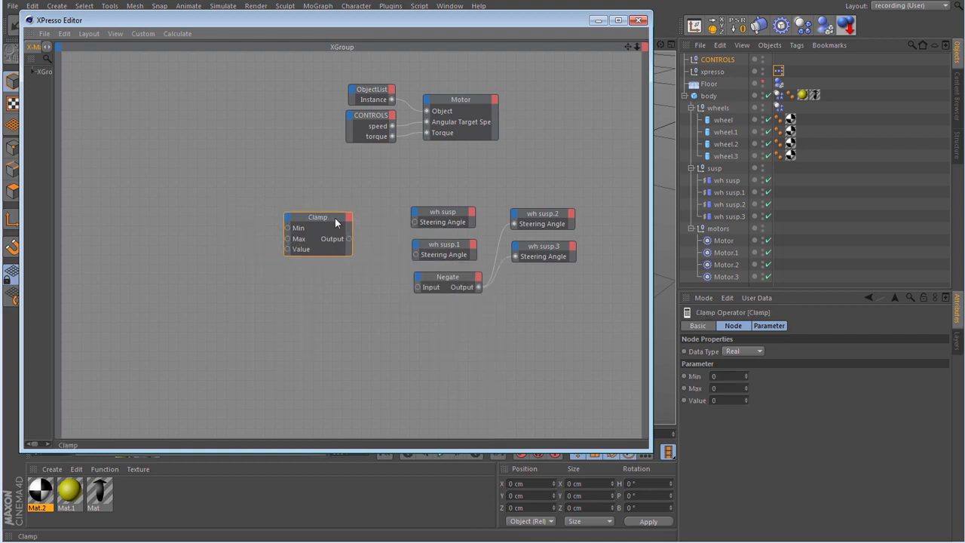
- Set the Clamp node's Min to -0.5 and Max to 0.5
left_click(733, 375)
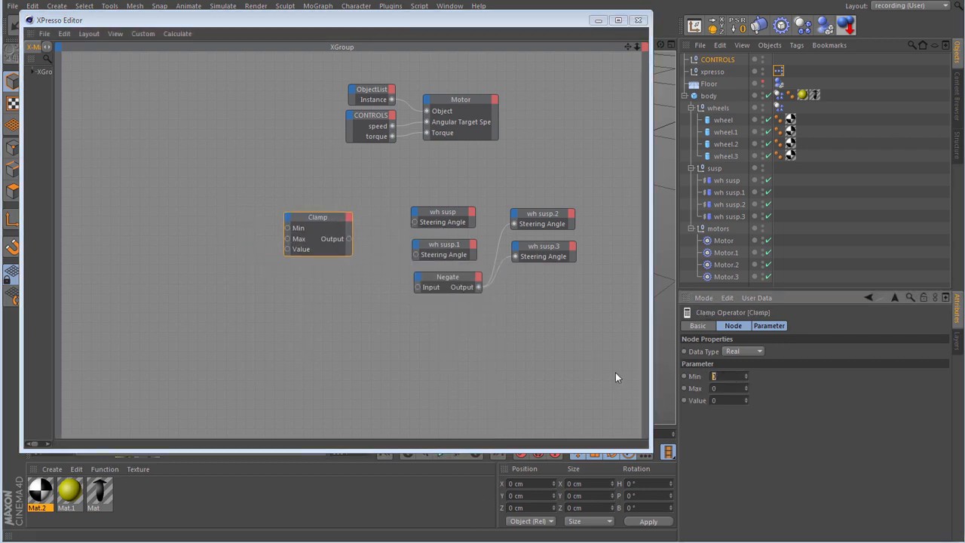
type("-.5")
key("Tab")
type(".5")
key("Tab")
- Connect the Clamp output to the Steering Angle of wh susp and wh susp.1 and to the Negate input, moving the Clamp node closer
left_click_drag(351, 239, 414, 224)
left_click_drag(350, 238, 415, 255)
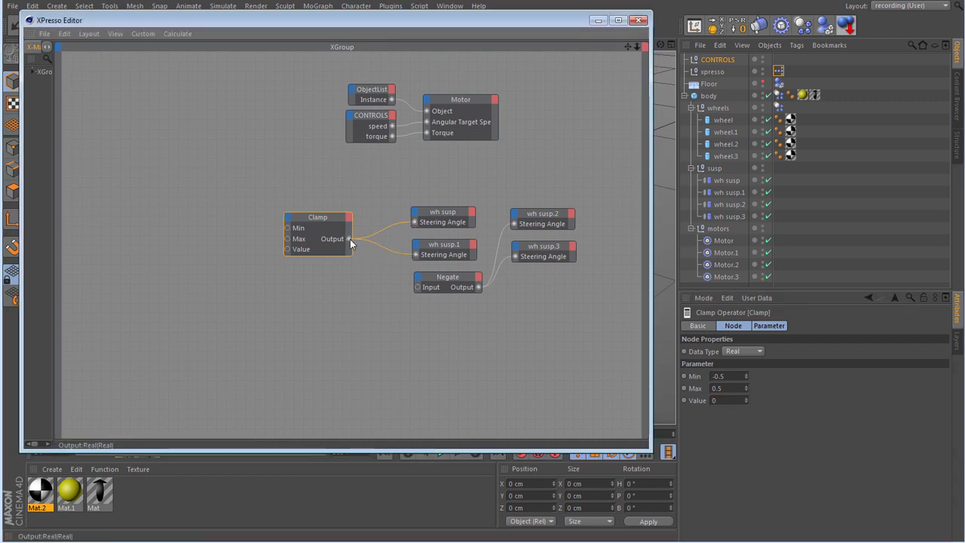
left_click_drag(349, 239, 416, 287)
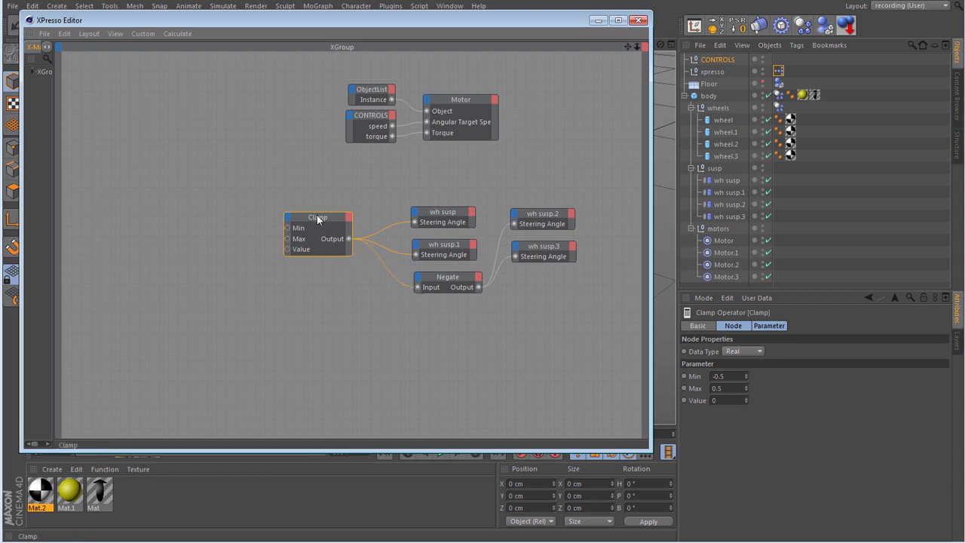
left_click_drag(316, 215, 348, 211)
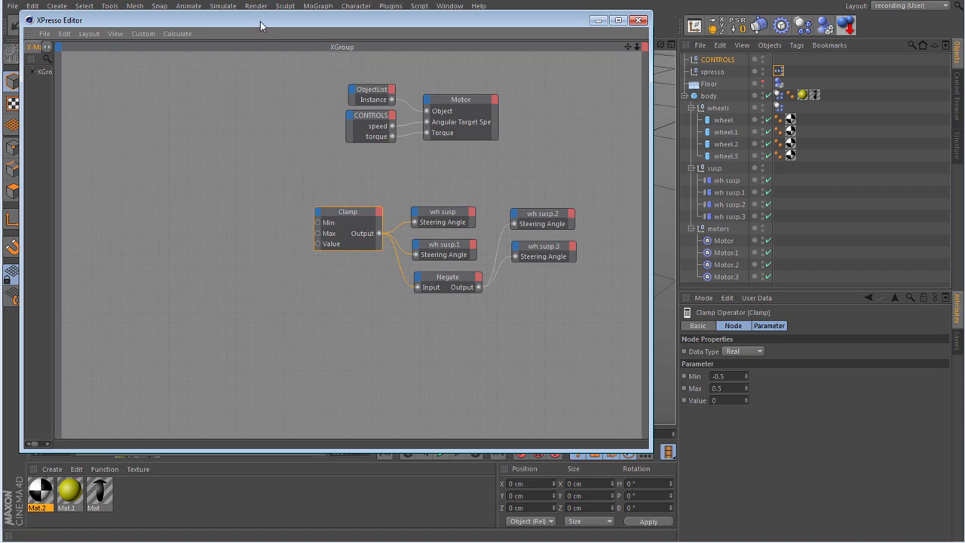
- Reposition the XPresso editor window and add a Time node in the empty area ahead of the Clamp node
left_click_drag(260, 21, 567, 56)
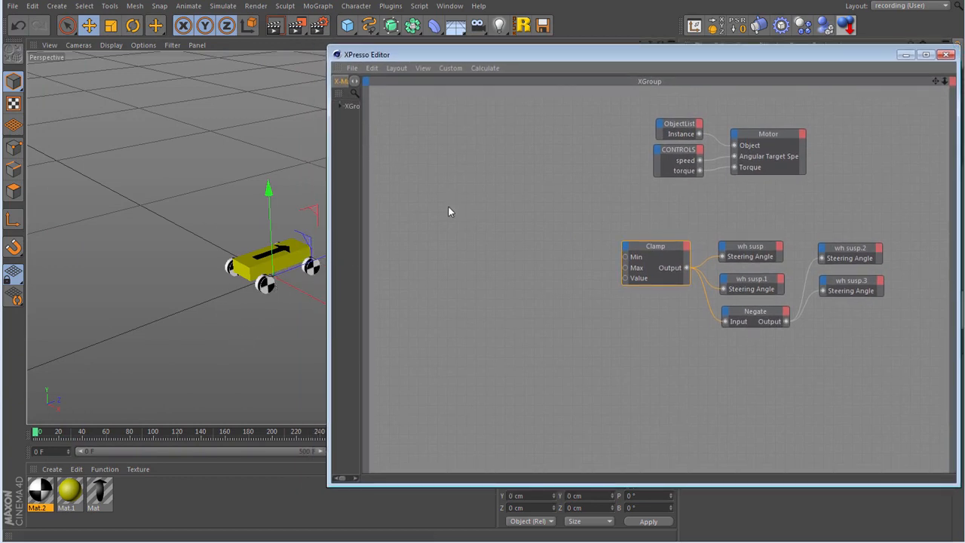
left_click_drag(530, 60, 268, 51)
right_click(159, 220)
mouse_move(181, 223)
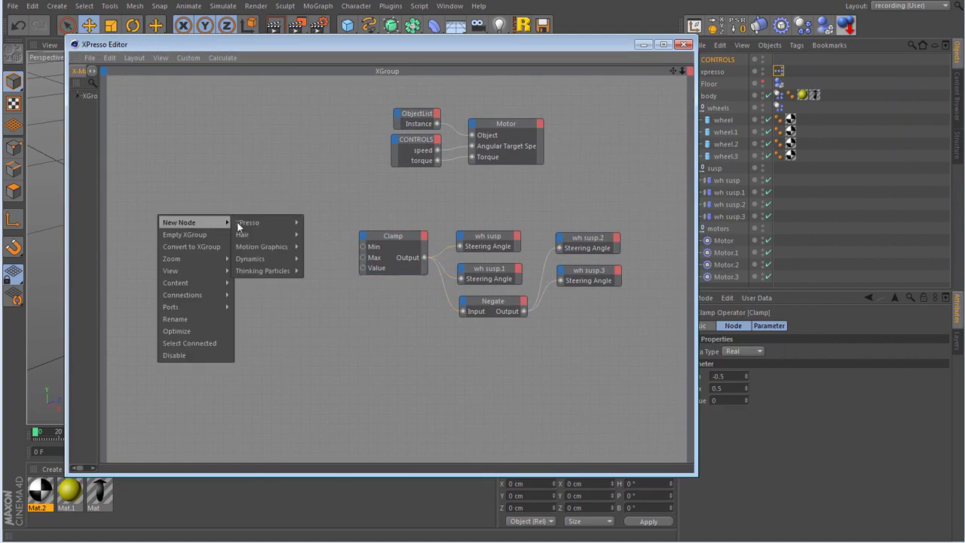
mouse_move(245, 223)
mouse_move(323, 223)
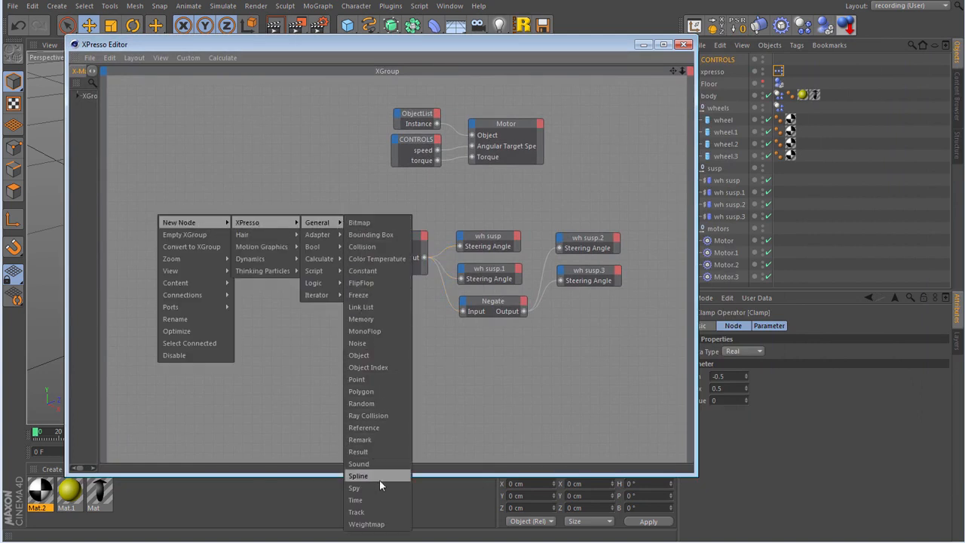
left_click(375, 500)
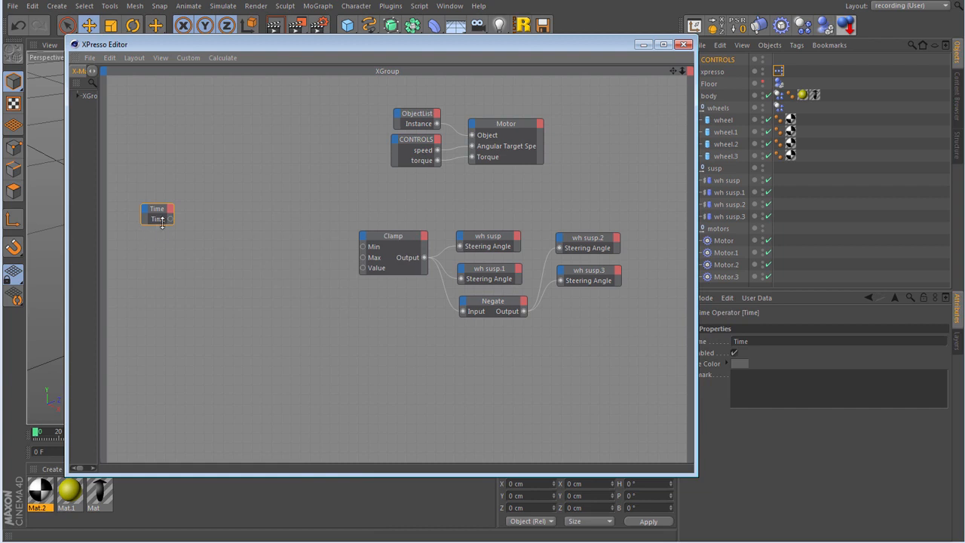
- Replace the Time node's Time output port with a Frame port
right_click(161, 220)
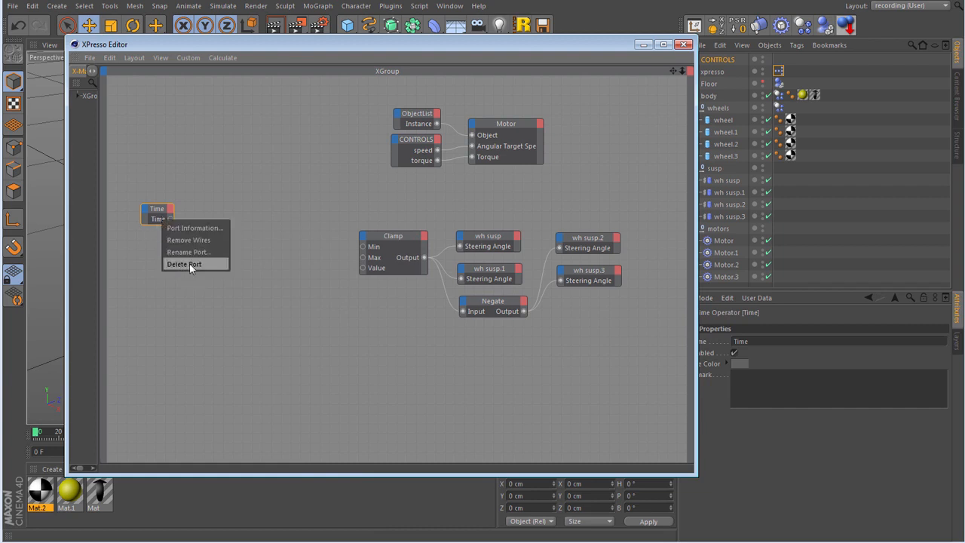
left_click(189, 263)
left_click(172, 213)
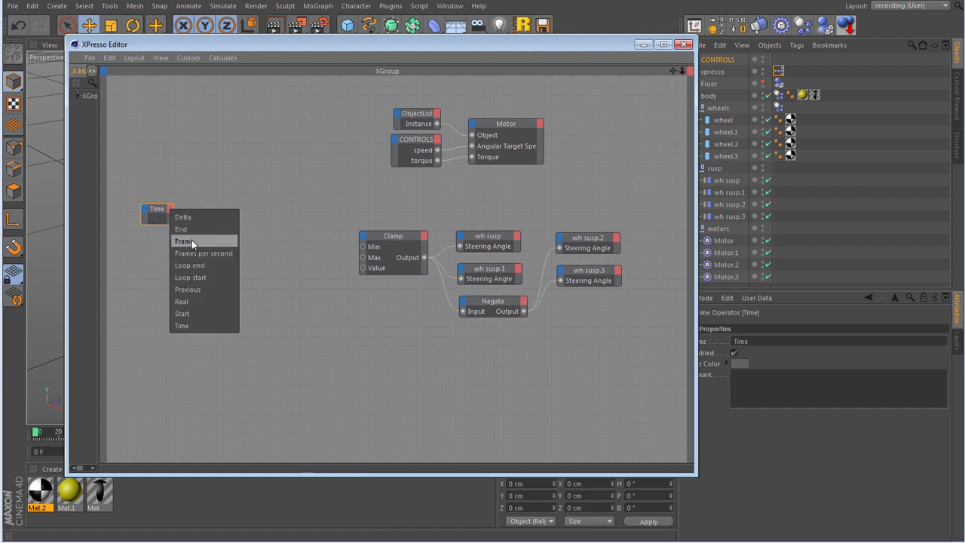
left_click(192, 240)
left_click(216, 230)
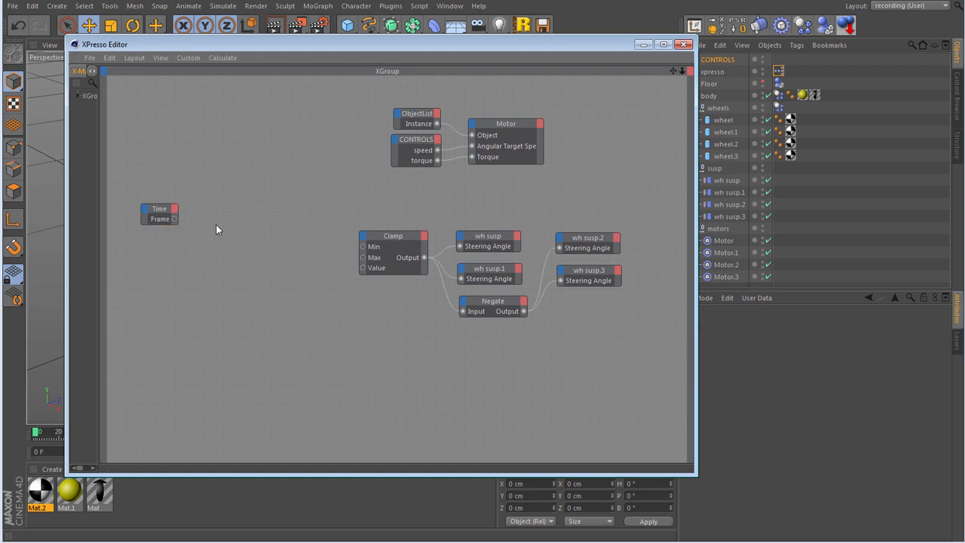
- Add a Compare node and place it beside the Time node
right_click(220, 231)
mouse_move(290, 234)
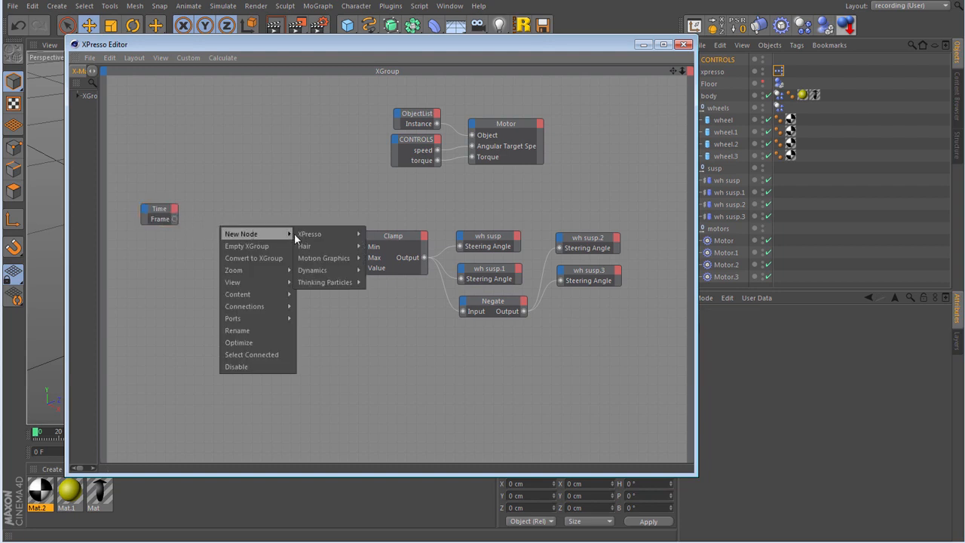
mouse_move(349, 239)
mouse_move(381, 294)
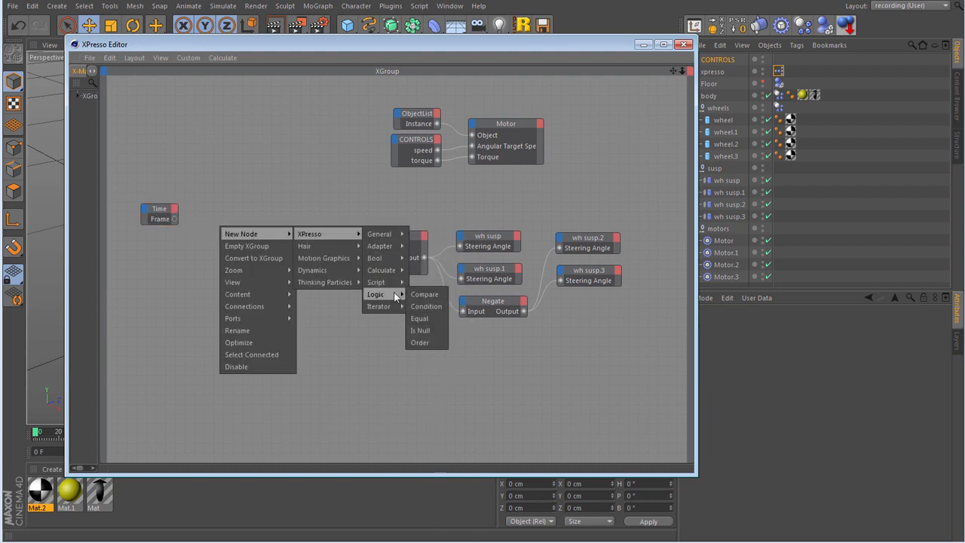
left_click(415, 294)
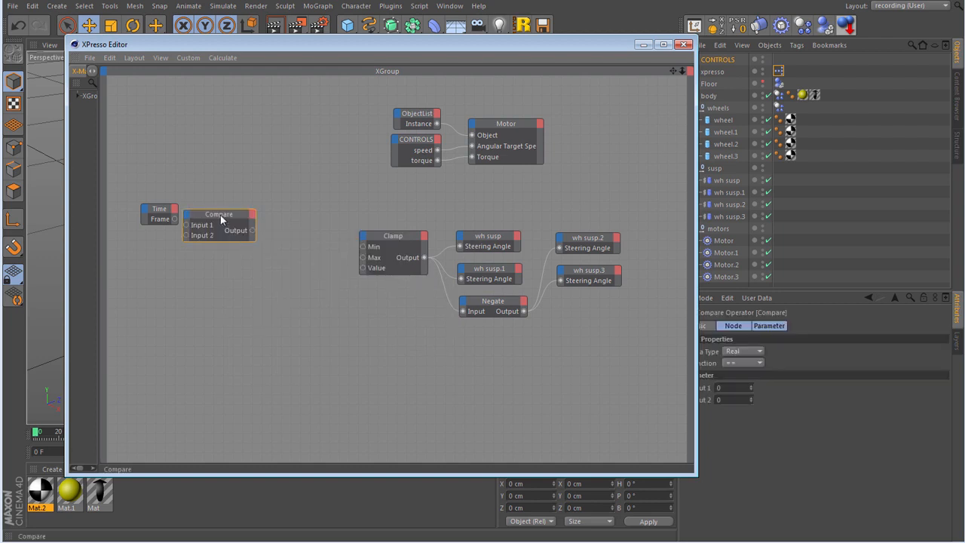
left_click_drag(220, 214, 235, 215)
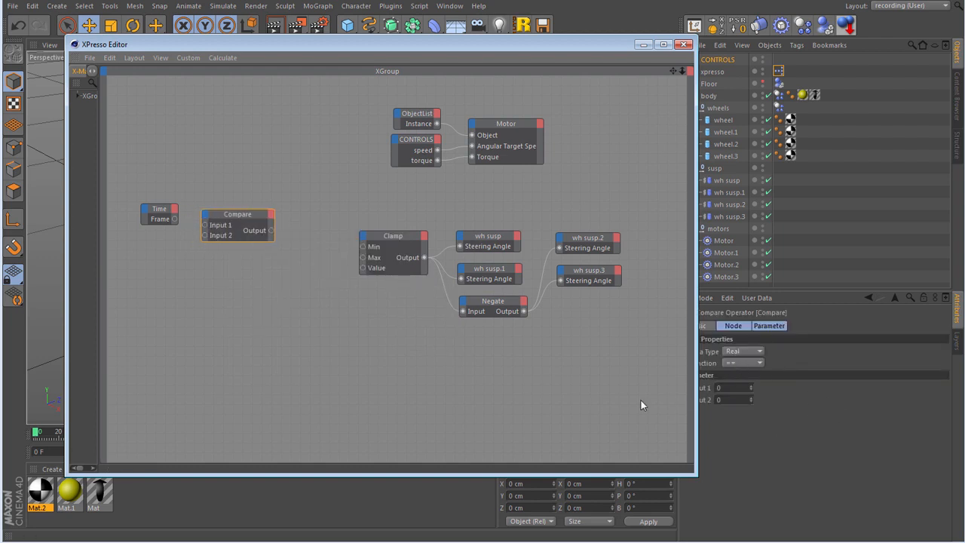
- Set the Compare node's function to > and its Input 2 to 5
left_click_drag(569, 49, 535, 49)
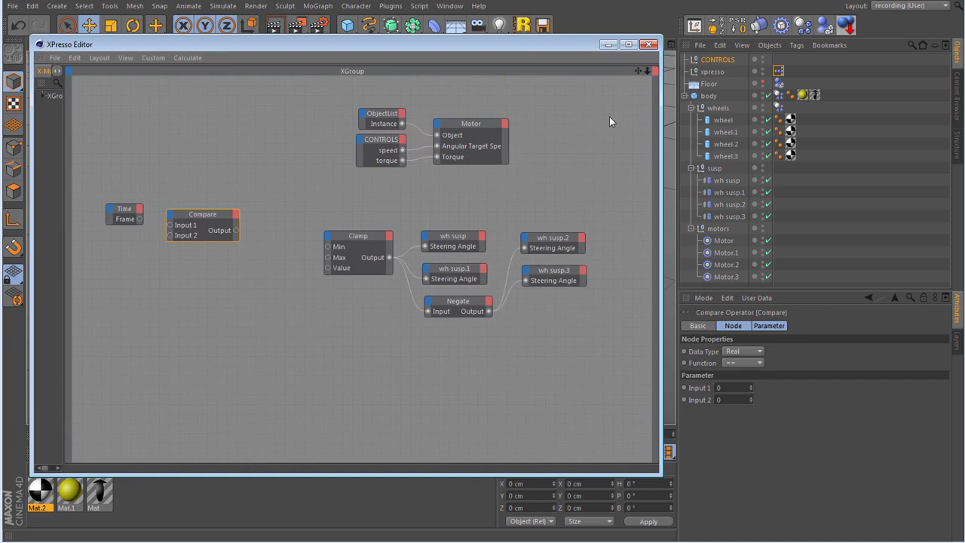
left_click(741, 363)
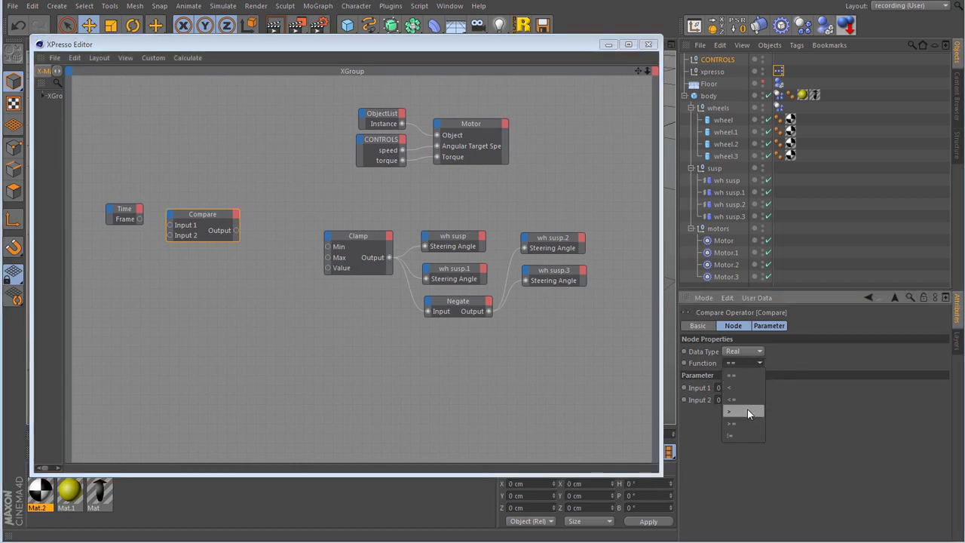
left_click(747, 411)
type("5")
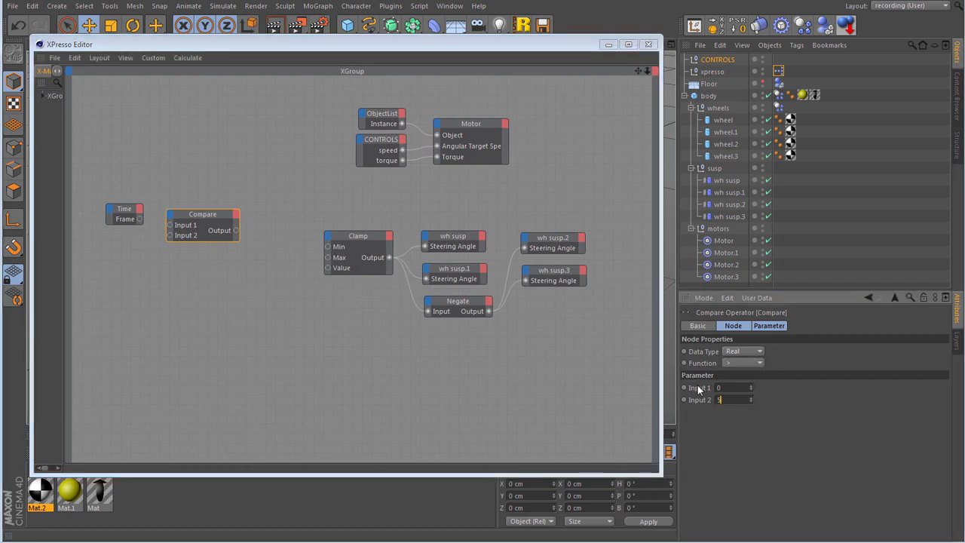
- Rename the Compare node as Compare >5 and connect the Time node's Frame output to its Input 1
left_click(698, 326)
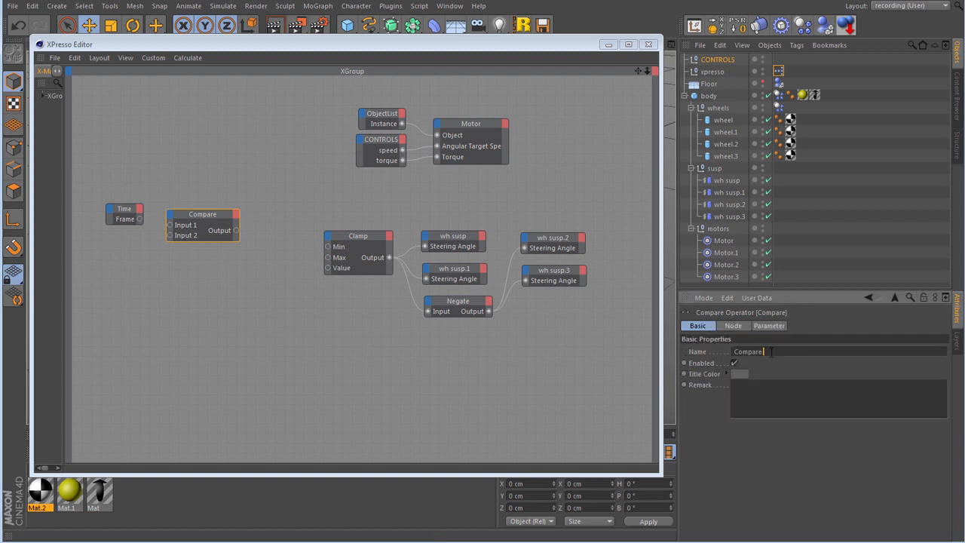
type("5")
key("Return")
left_click_drag(141, 220, 185, 217)
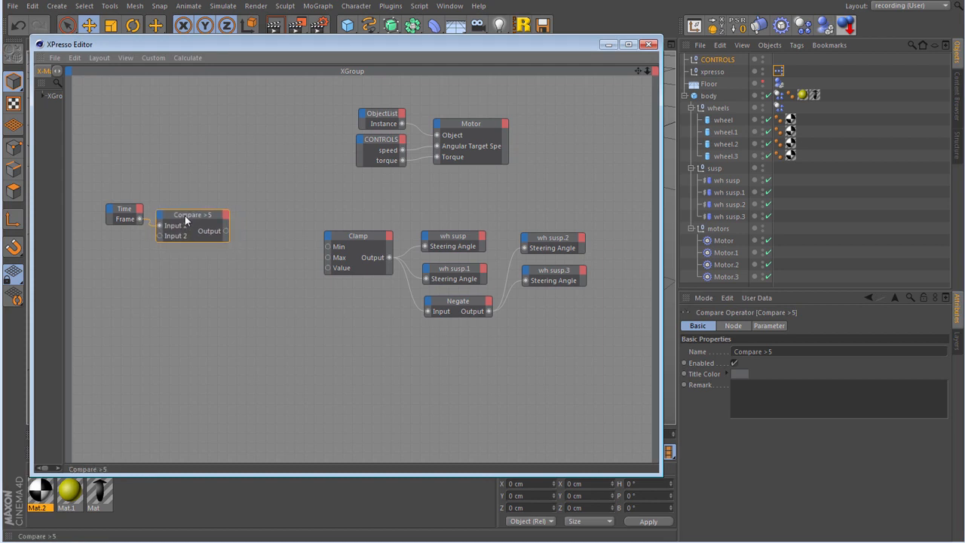
- Add a Condition node between Compare >5 and Clamp, with the Compare output connected to its Switch port
right_click(168, 276)
mouse_move(210, 279)
mouse_move(297, 281)
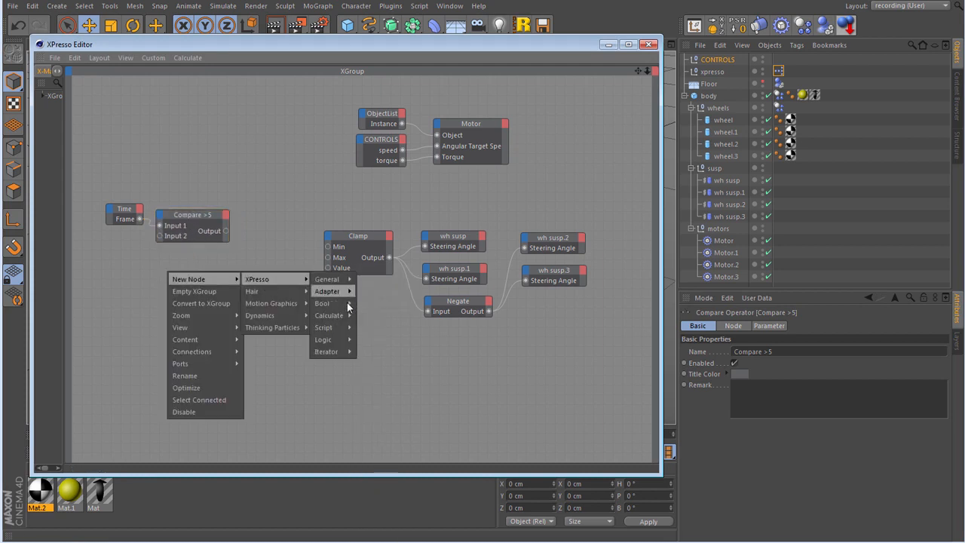
mouse_move(337, 339)
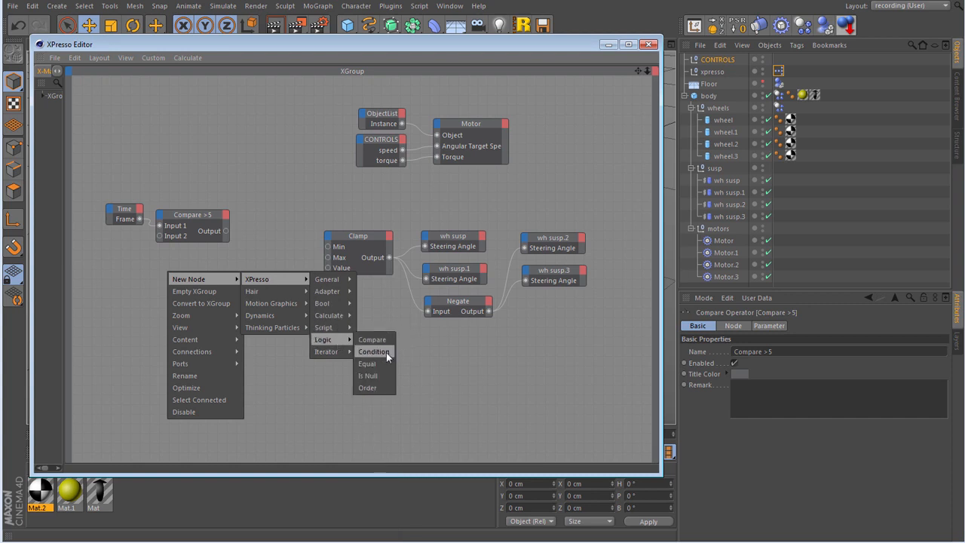
left_click(386, 352)
left_click_drag(163, 256, 227, 269)
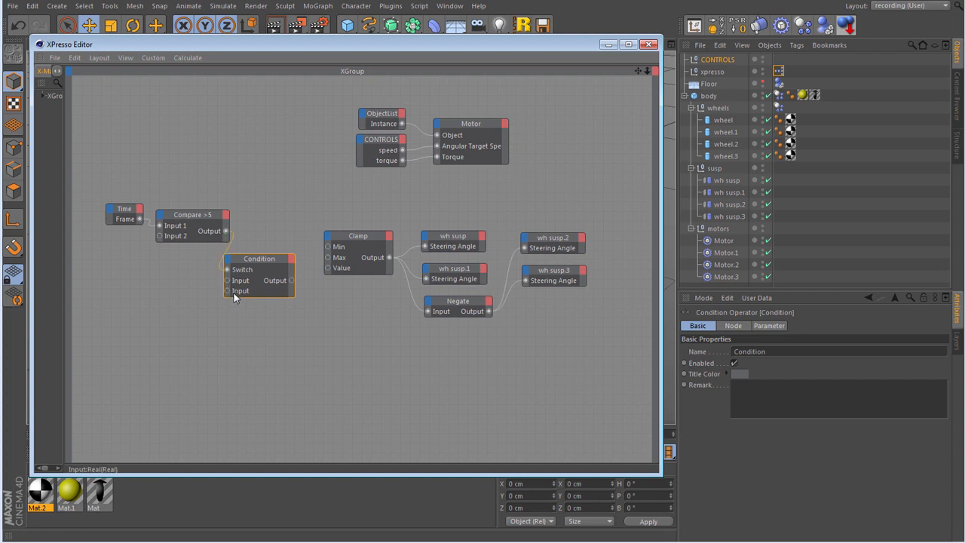
left_click_drag(250, 260, 264, 236)
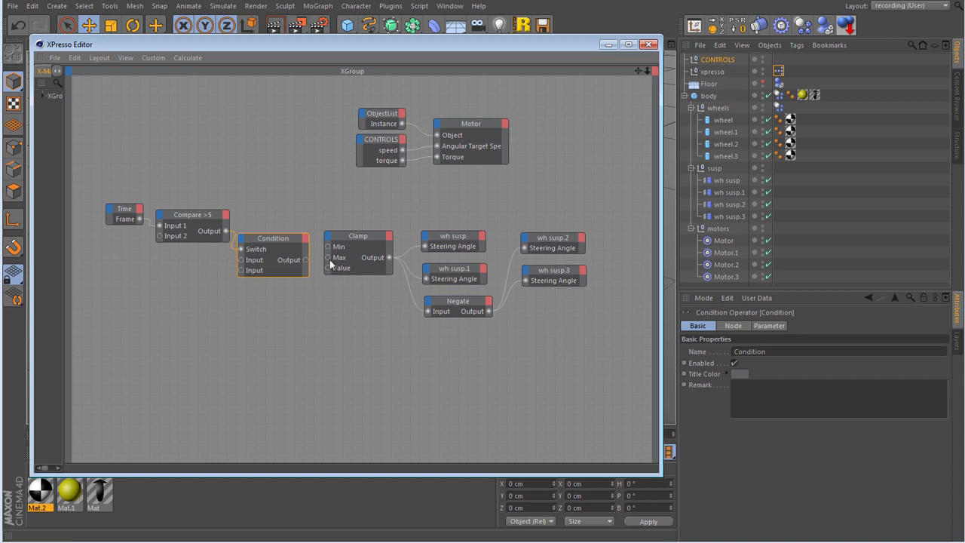
- Connect the Condition output to the Clamp node's Value input and select all nodes of the steering network, from Time to wh susp.3
left_click(770, 328)
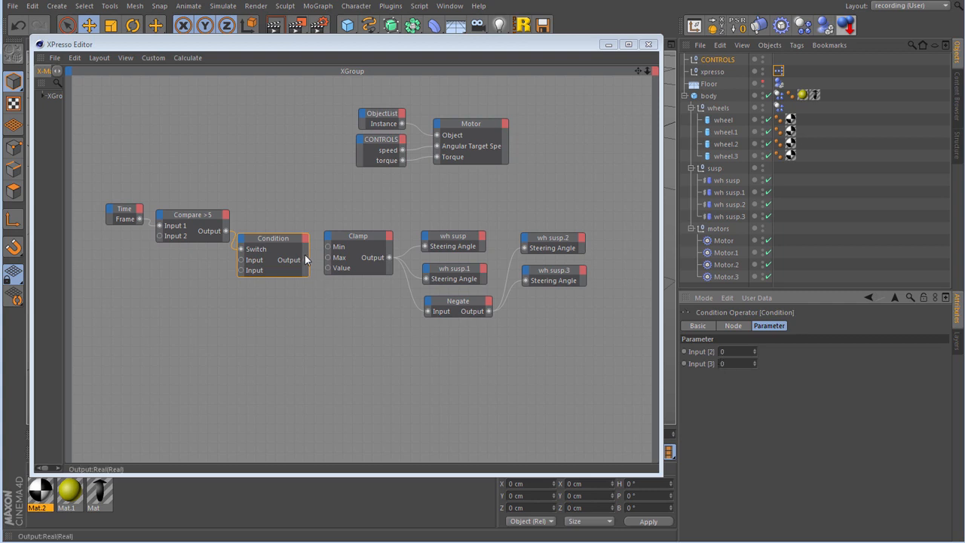
left_click_drag(305, 261, 327, 270)
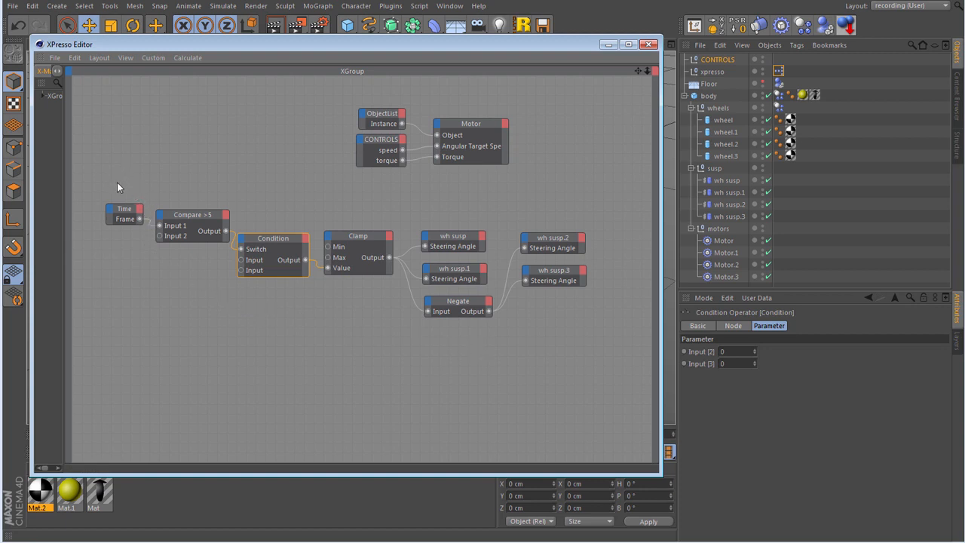
left_click_drag(117, 183, 554, 371)
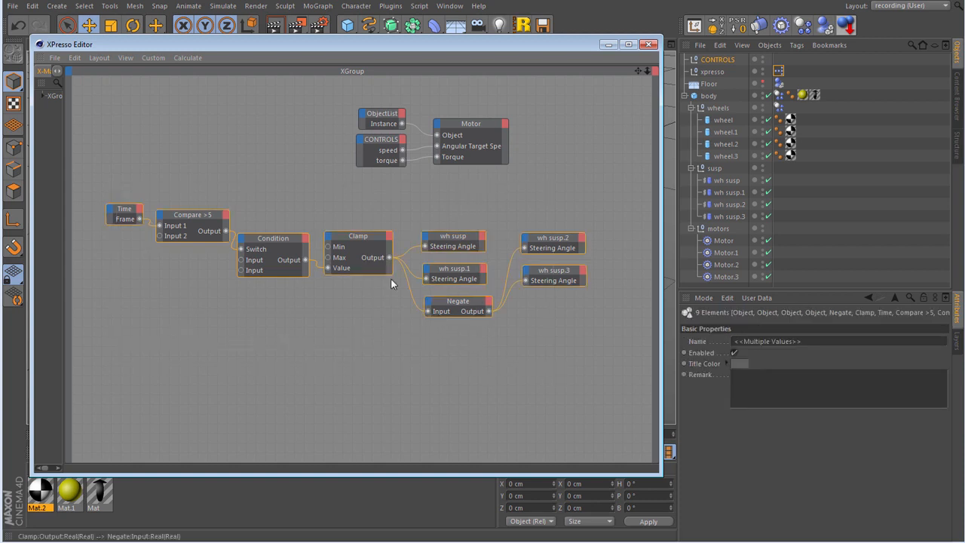
- Convert the selected steering nodes into an XGroup and reposition the group below the motor nodes
right_click(345, 235)
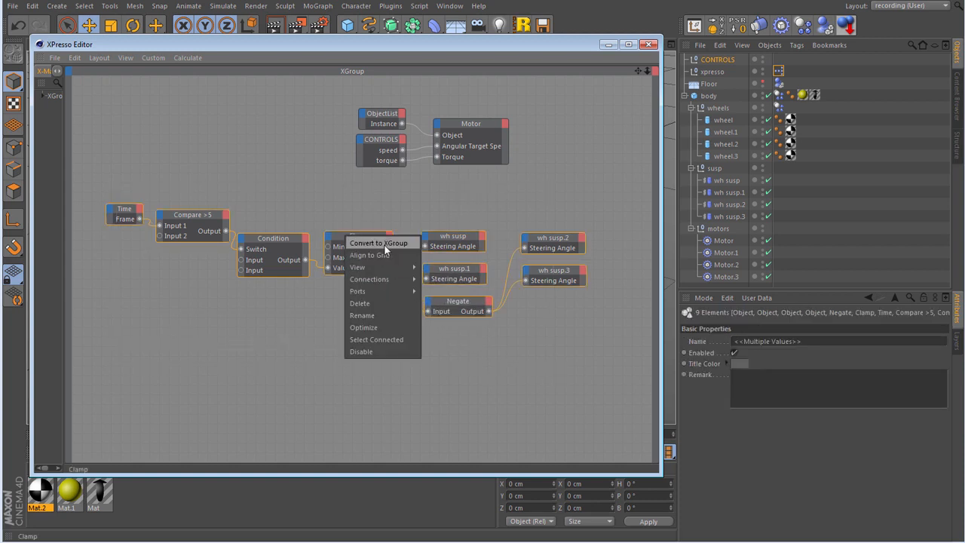
left_click(385, 248)
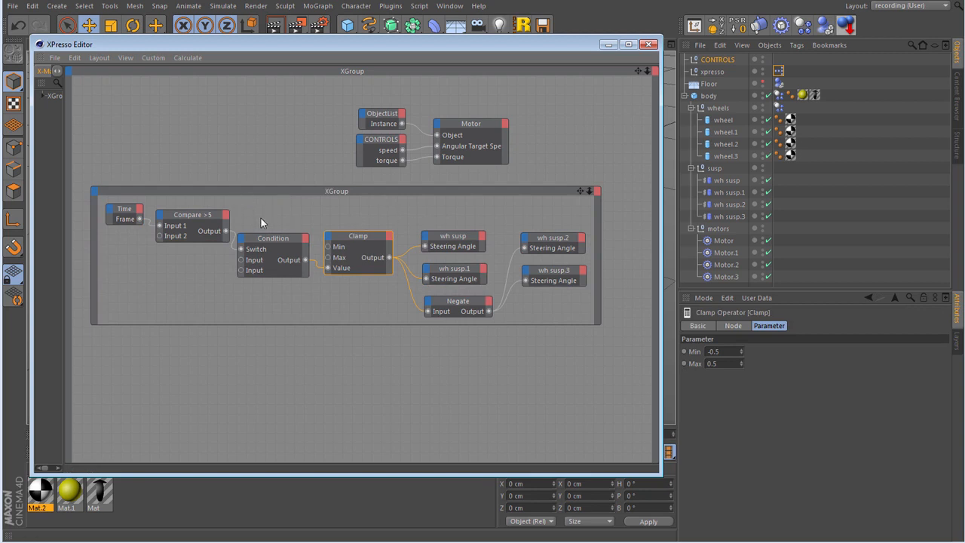
left_click_drag(239, 191, 295, 210)
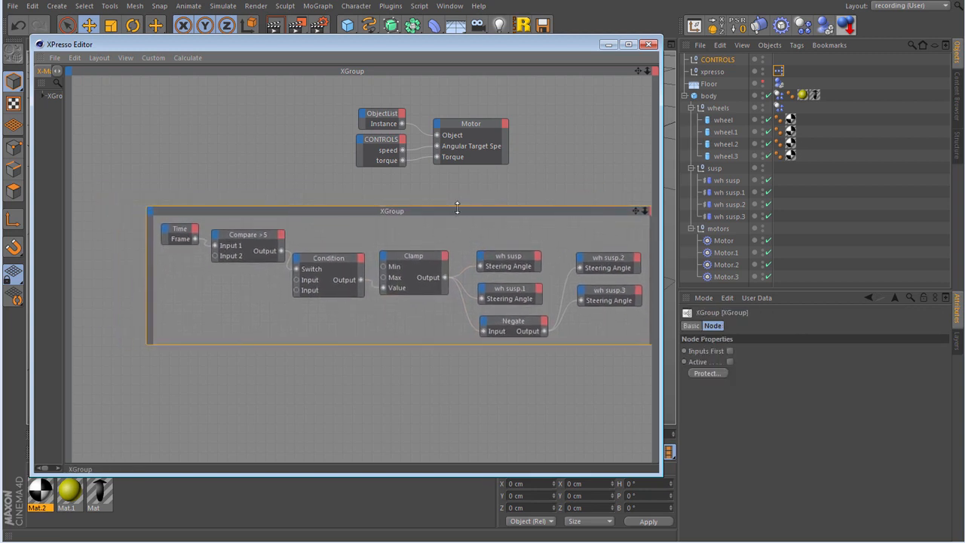
left_click_drag(457, 214, 431, 206)
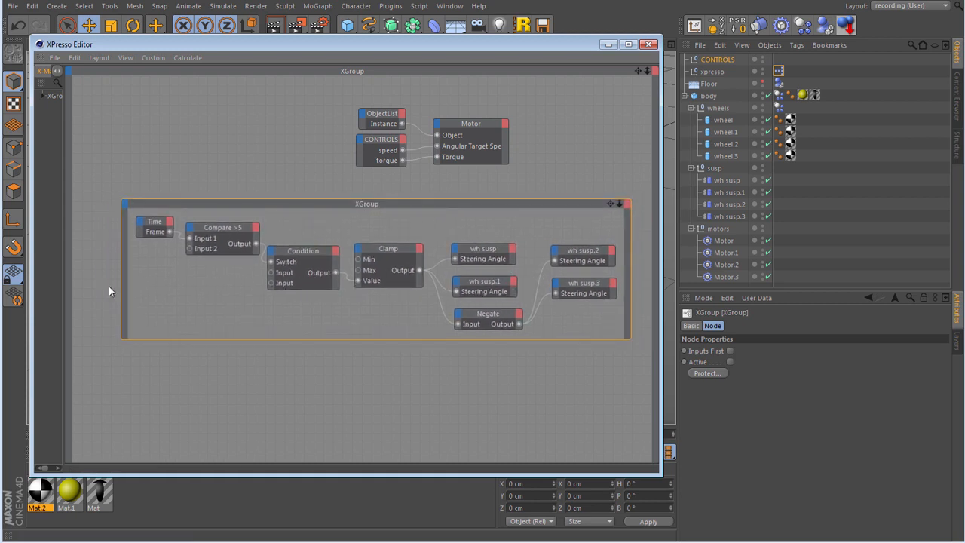
- Add a Real input port to the new steering XGroup and show its port names
left_click(124, 202)
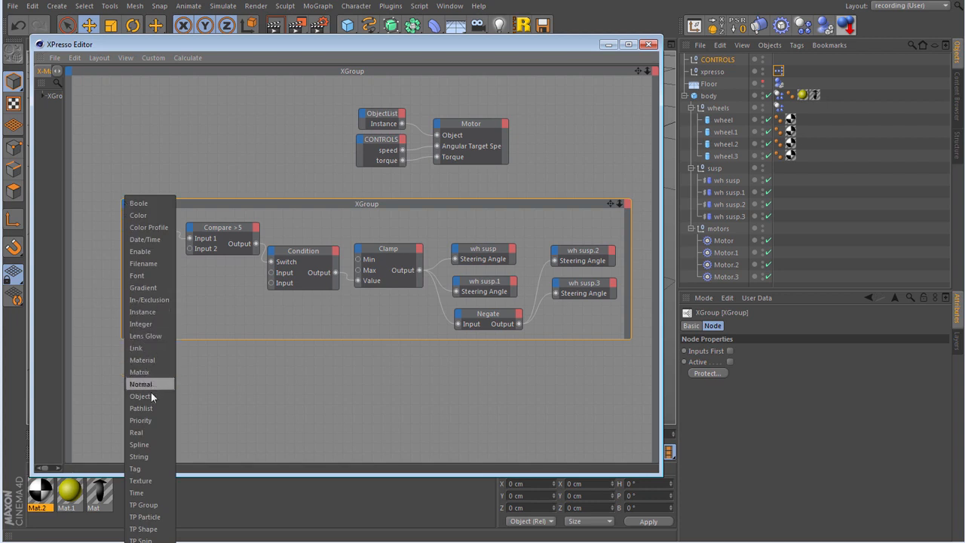
left_click(151, 432)
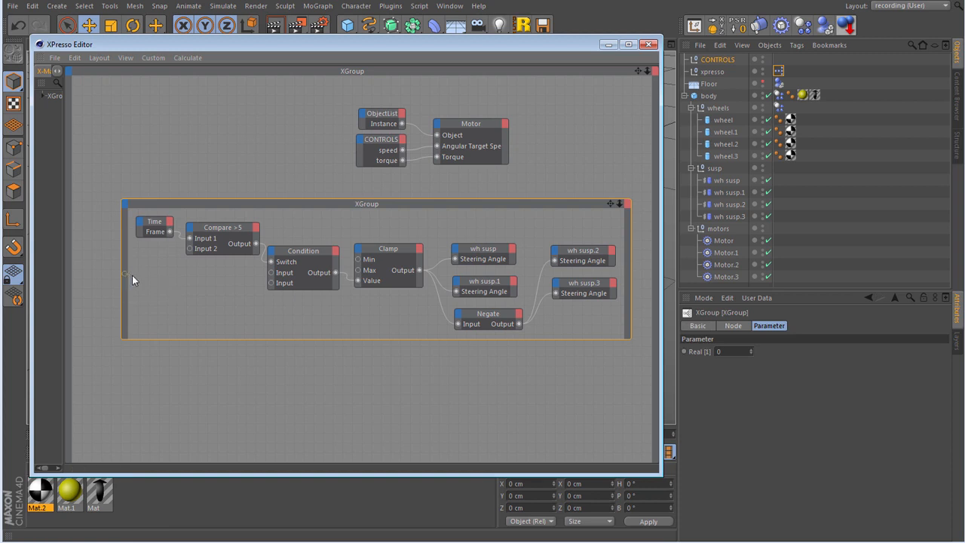
right_click(351, 204)
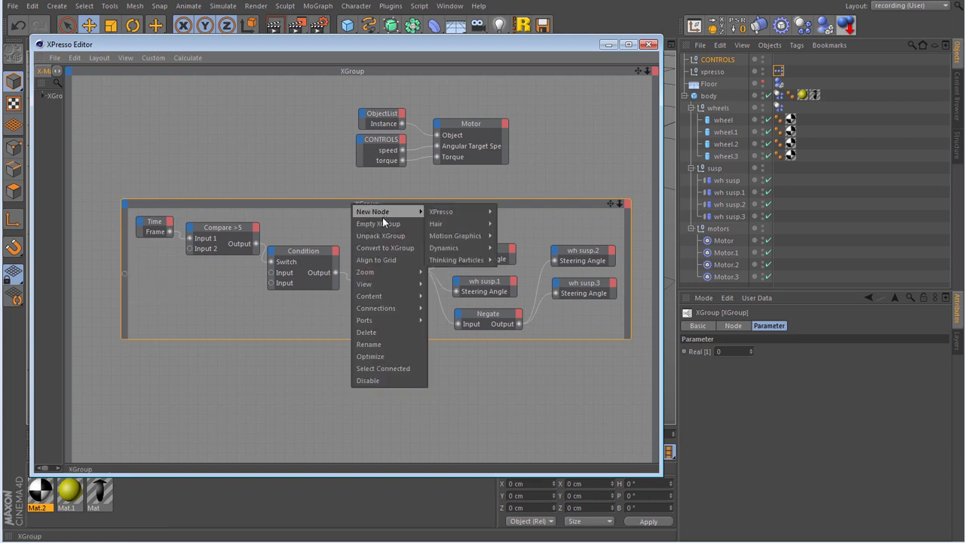
mouse_move(389, 316)
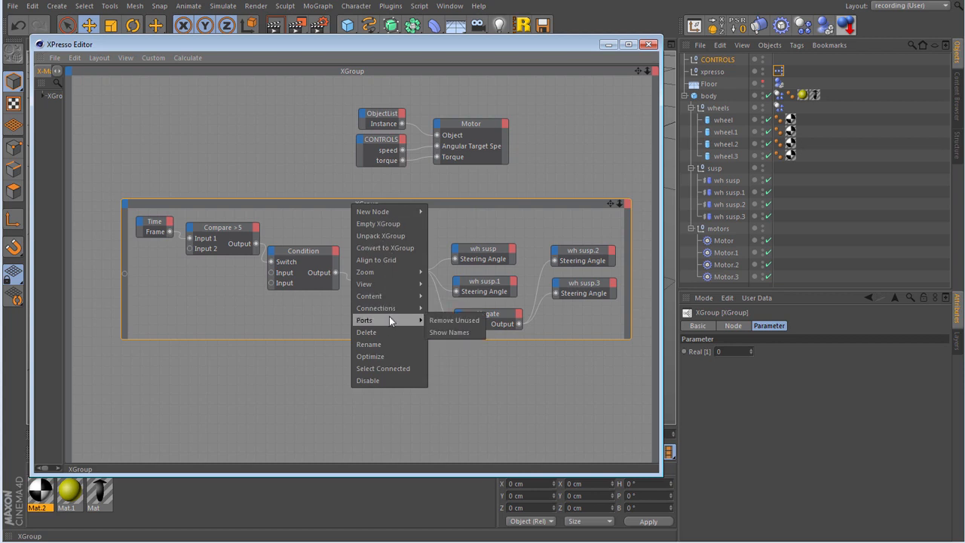
left_click(450, 331)
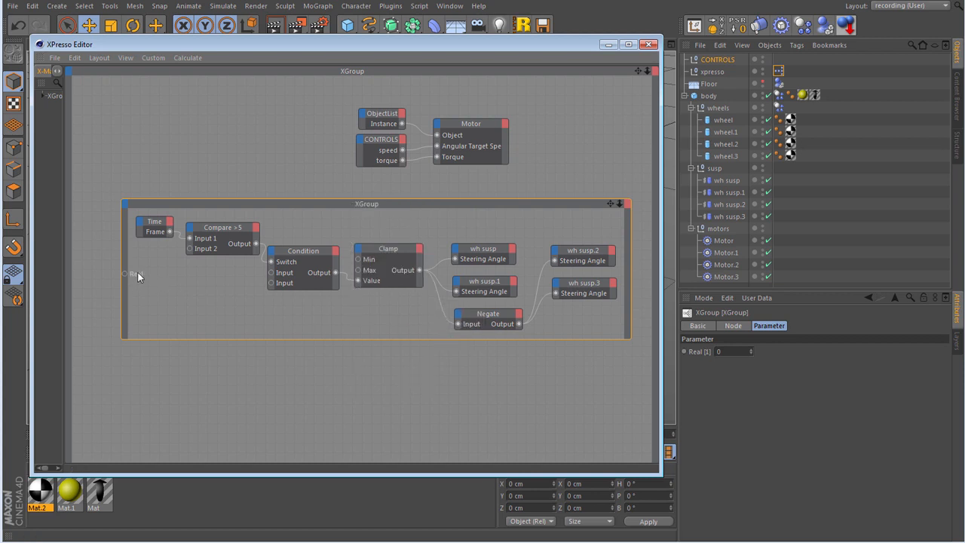
- Rename the XGroup's Real input port as steer
right_click(138, 276)
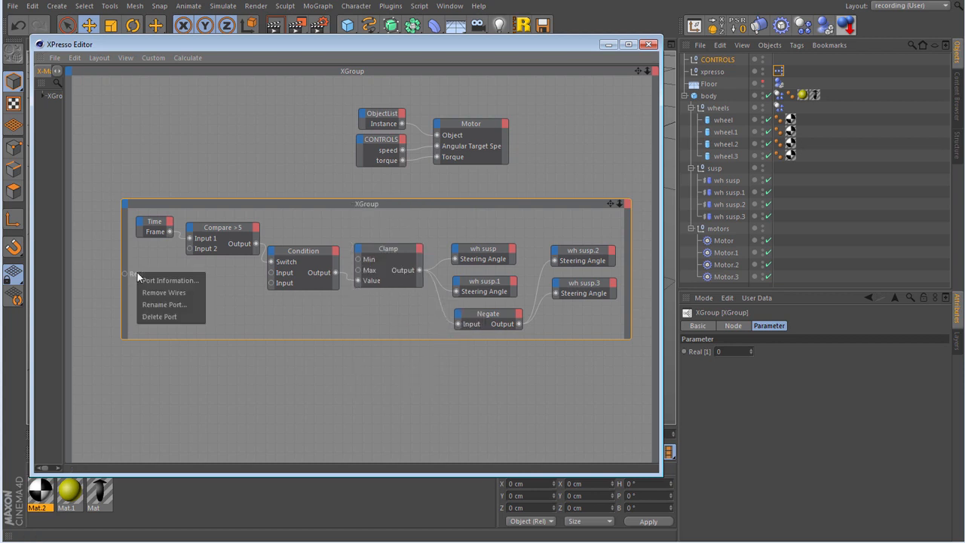
left_click(179, 304)
type("s")
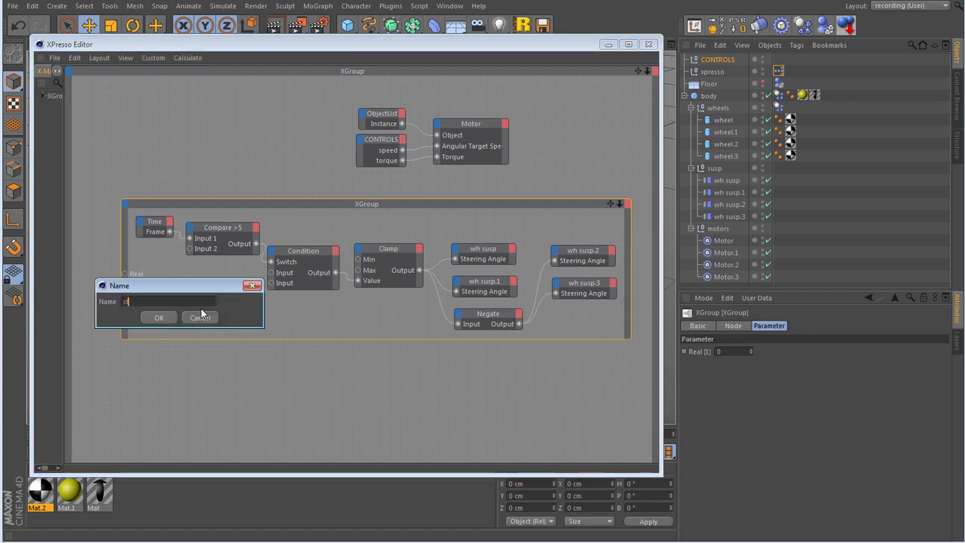
type("teer")
key("Return")
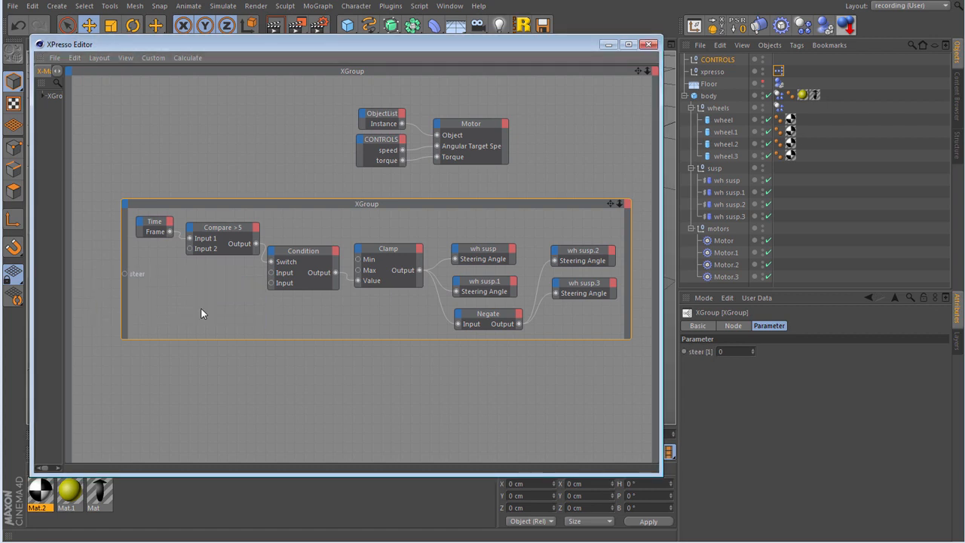
- Rename the steering XGroup as 4W steer
right_click(370, 204)
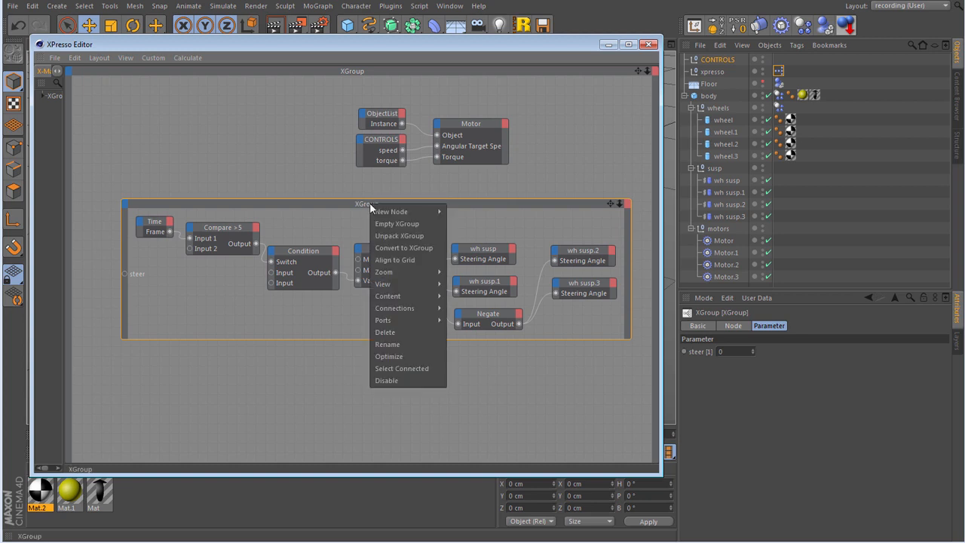
mouse_move(389, 212)
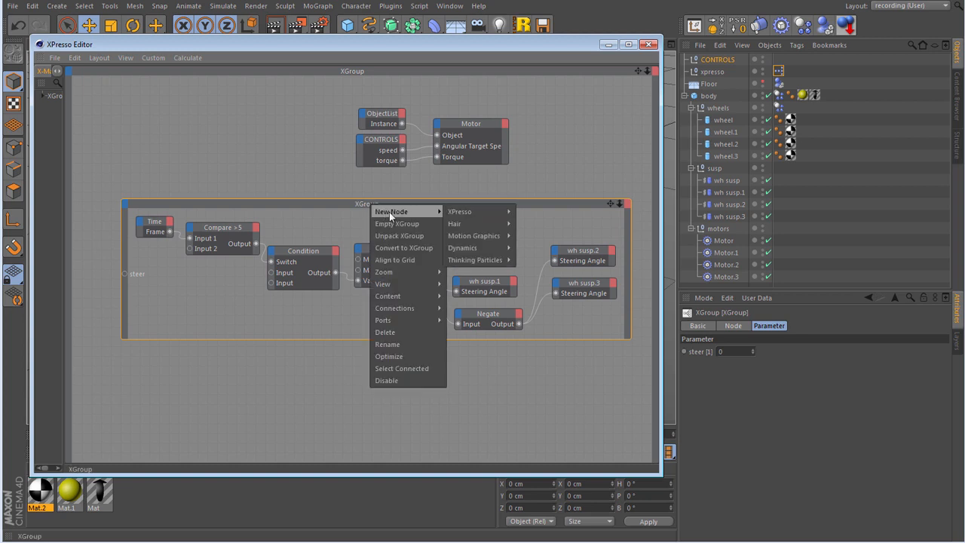
left_click(403, 344)
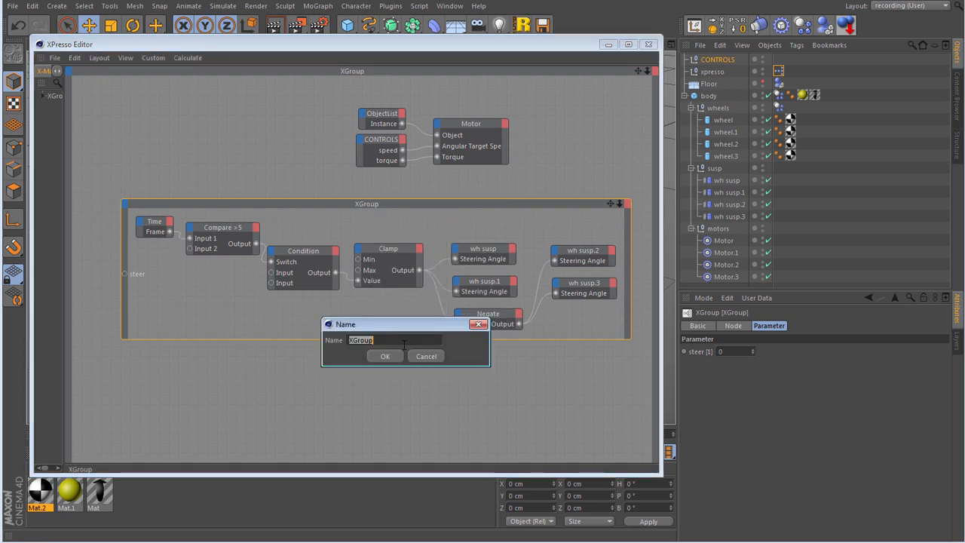
type("4W steer")
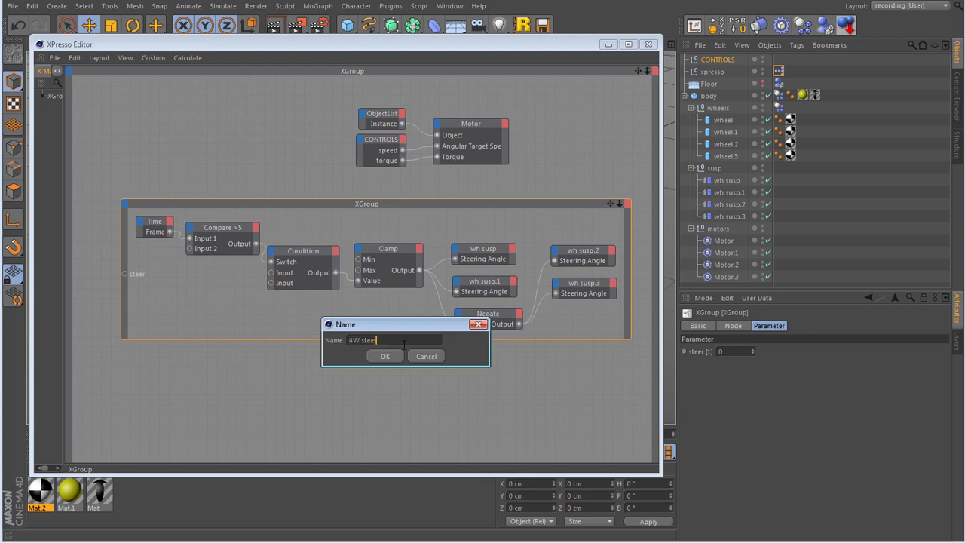
key("Return")
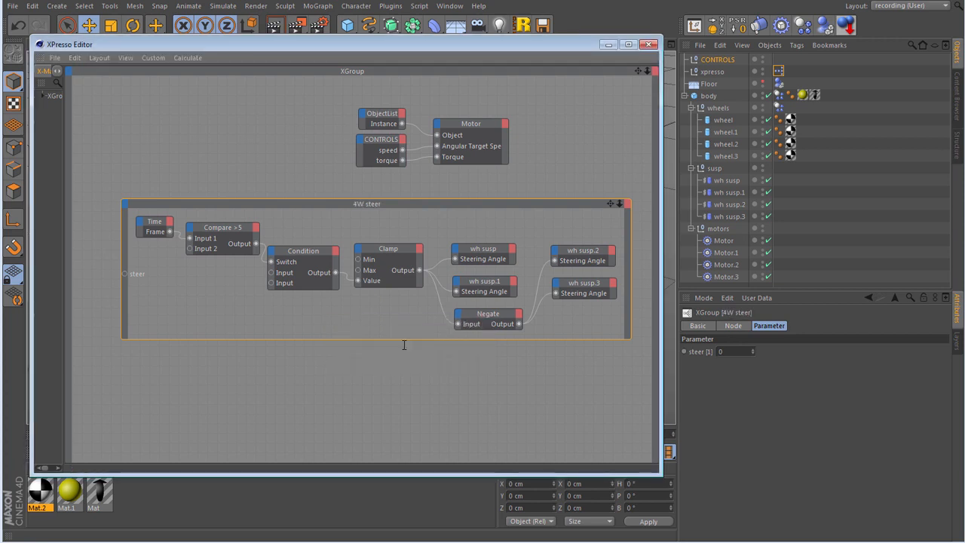
- Collapse the 4W steer group to a compact node and place it below the Motor node
double_click(302, 204)
double_click(137, 201)
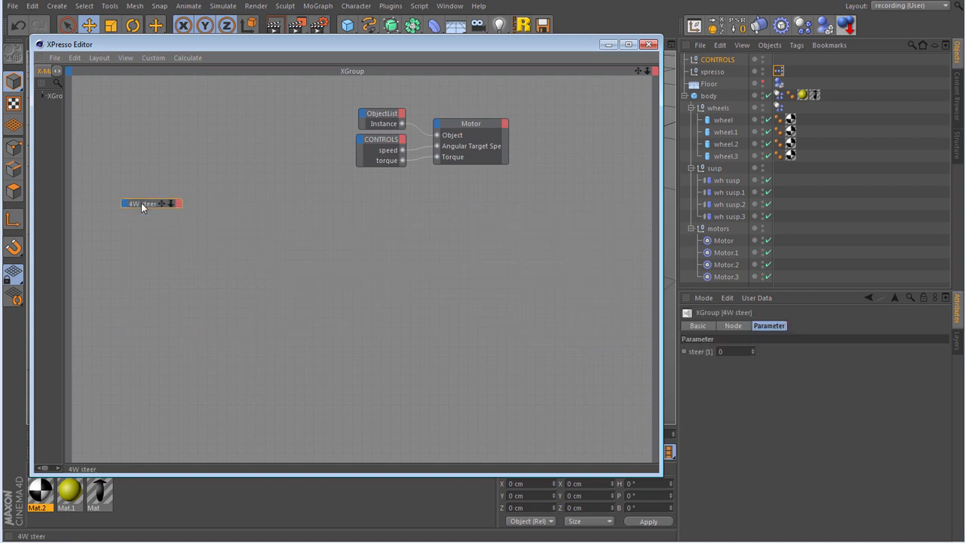
left_click_drag(143, 203, 392, 221)
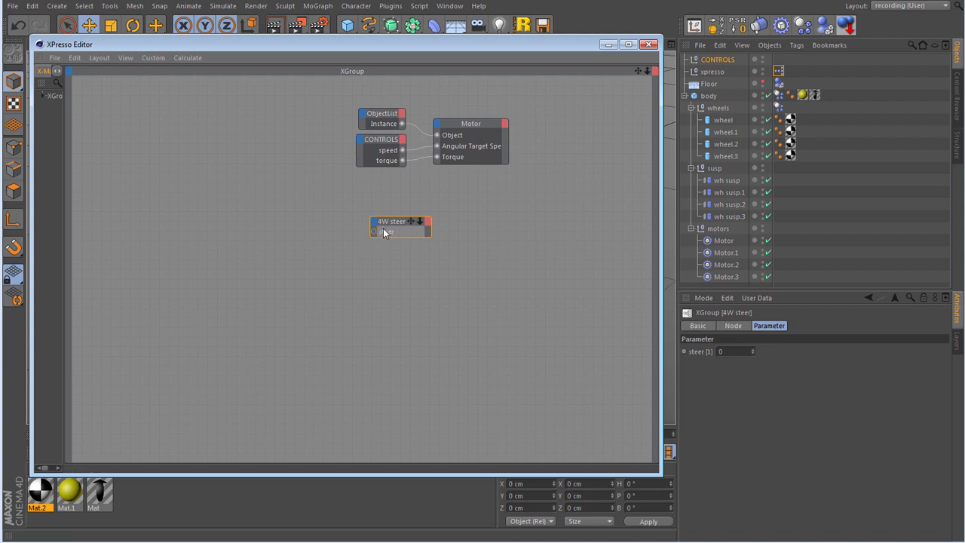
left_click_drag(388, 224, 449, 214)
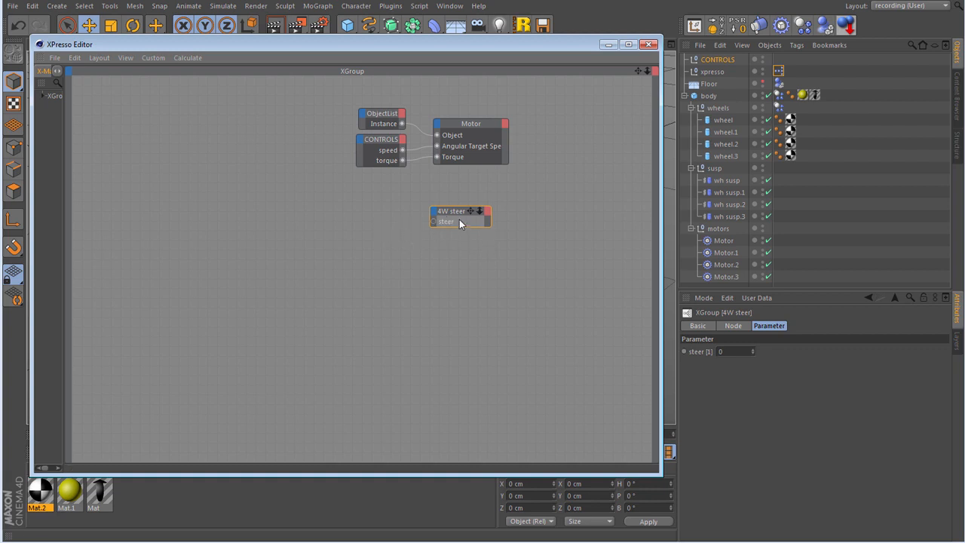
- Add a Constant node beside 4W steer and connect its Real output to the steer input
right_click(339, 211)
mouse_move(395, 216)
mouse_move(459, 219)
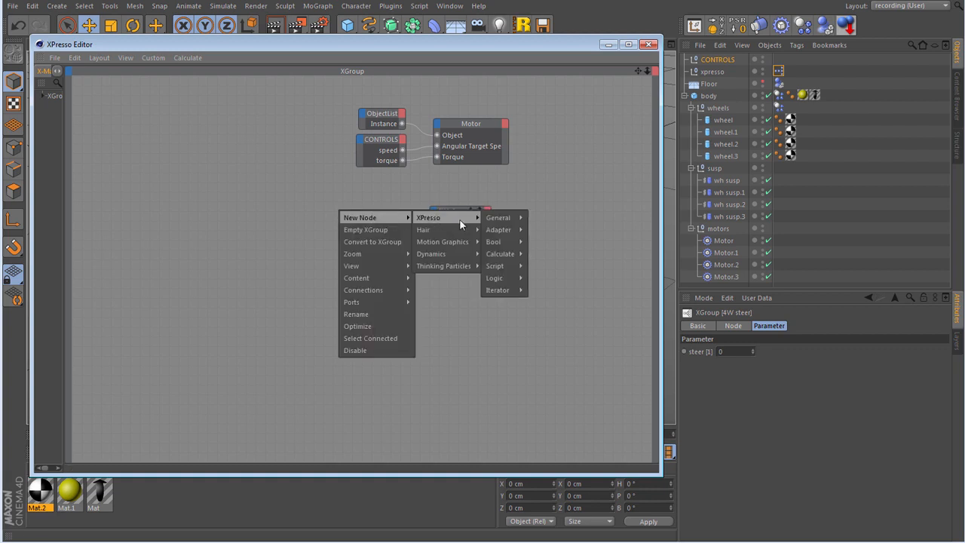
mouse_move(508, 220)
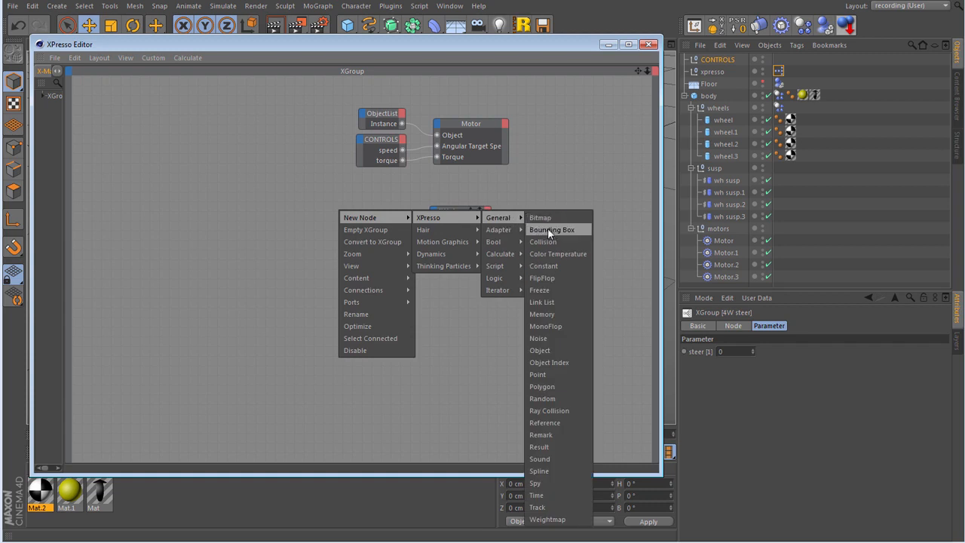
left_click(559, 267)
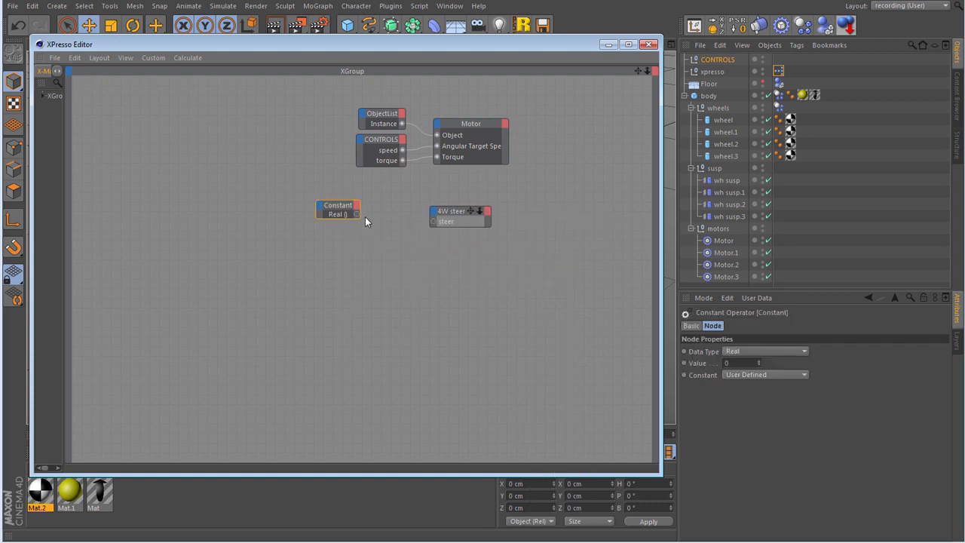
left_click_drag(357, 214, 433, 221)
- Shrink and move the XPresso Editor to uncover the car, and play the simulation to check its path
left_click_drag(659, 472, 582, 299)
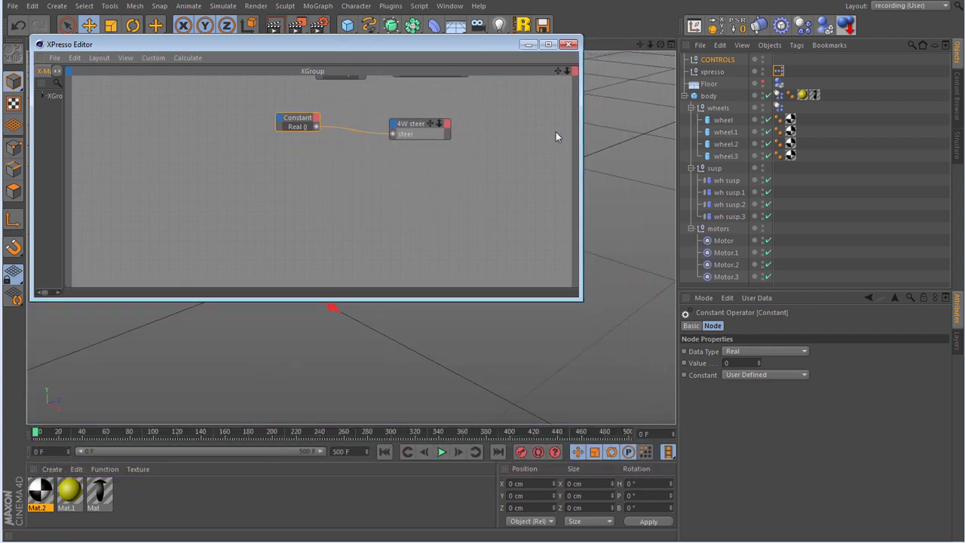
left_click_drag(556, 71, 557, 121)
left_click_drag(419, 43, 774, 26)
left_click_drag(657, 152, 701, 149)
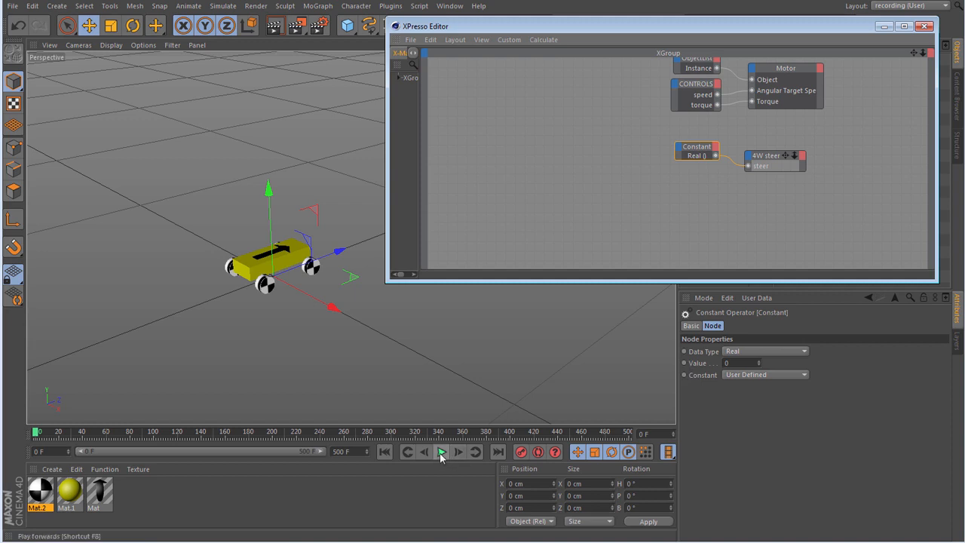
left_click(442, 453)
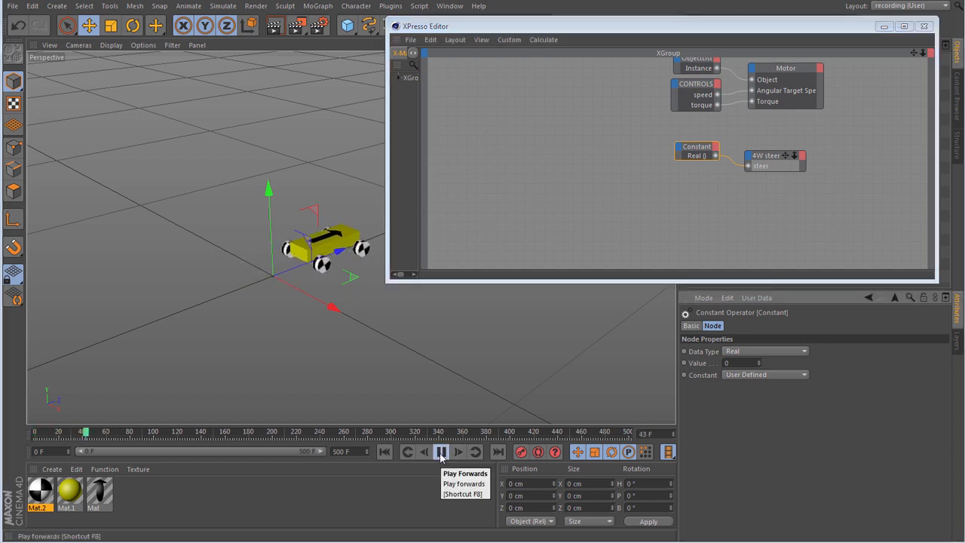
left_click(441, 451)
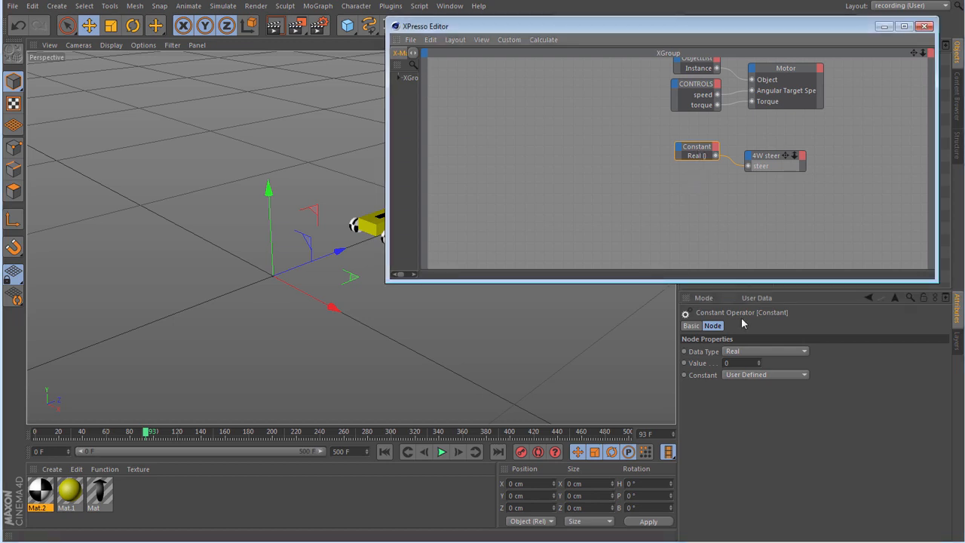
- Set the Constant node's value to -0.3
double_click(733, 364)
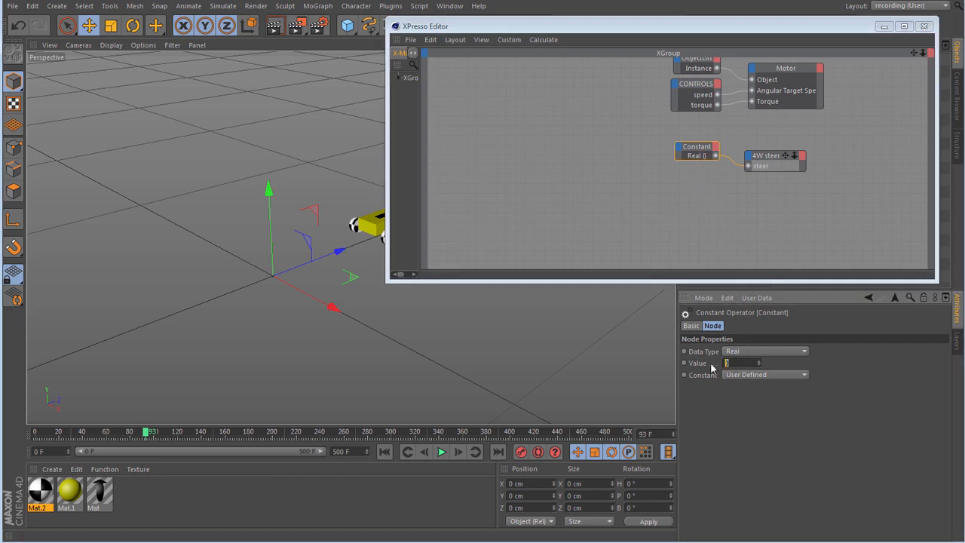
key("BackSpace")
type("-.3")
key("Return")
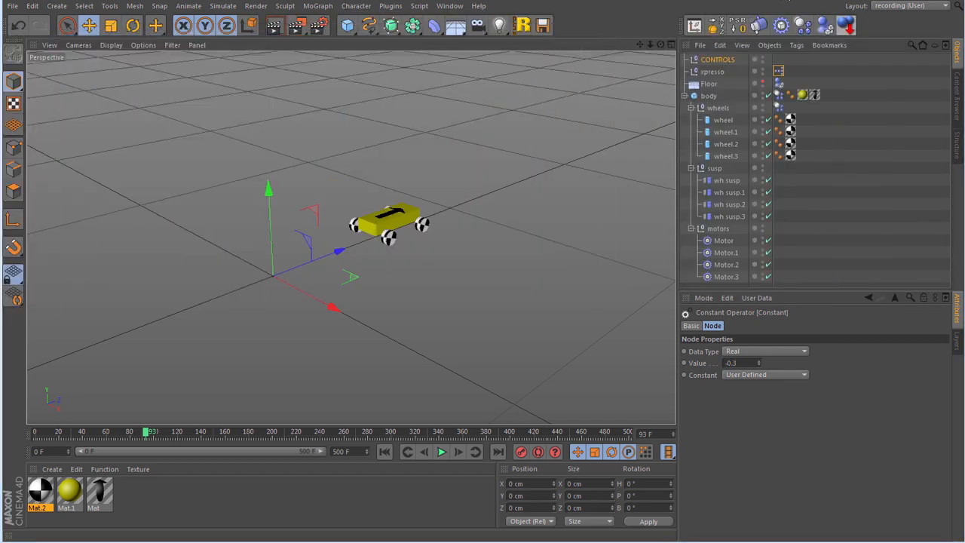
- Replay the simulation from the first frame to check the car's steering, and return to frame 0
left_click(384, 451)
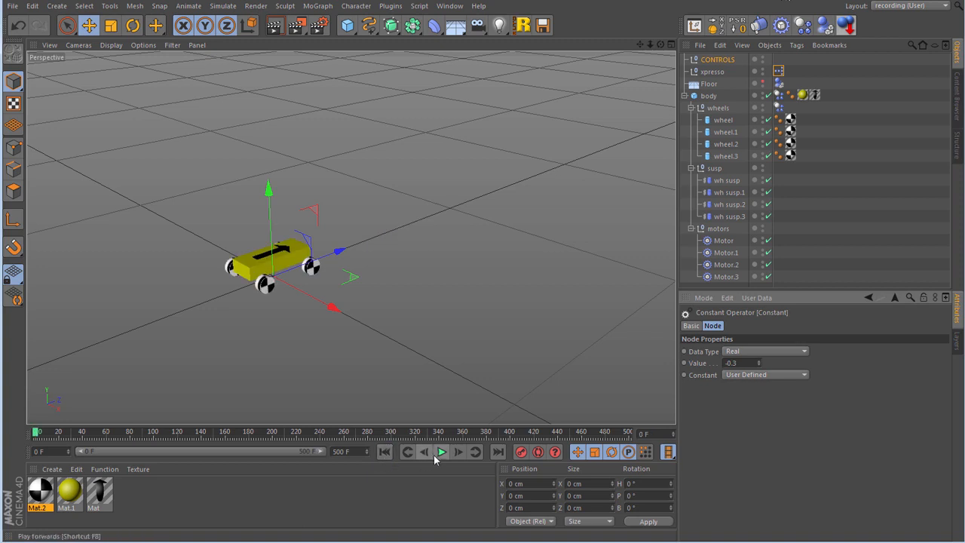
left_click(440, 454)
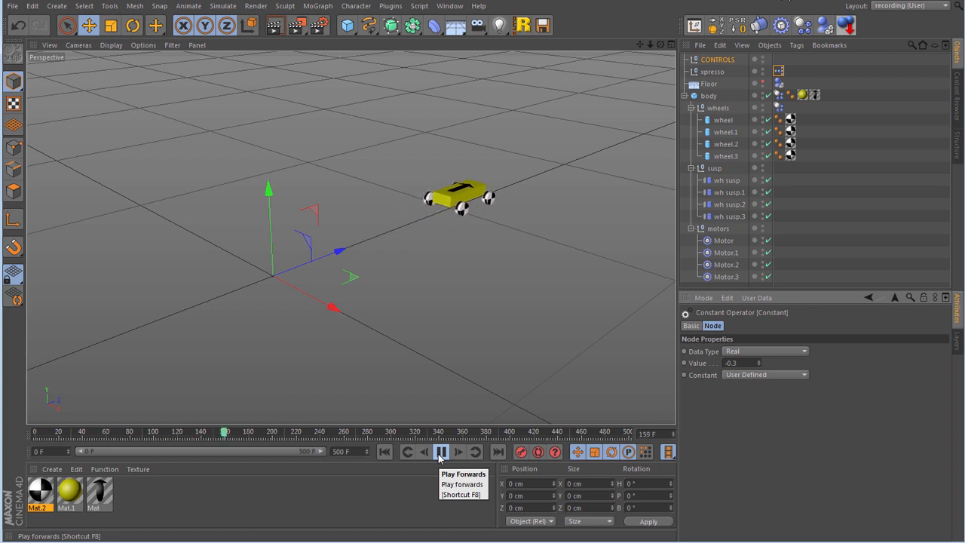
left_click(440, 452)
left_click(384, 451)
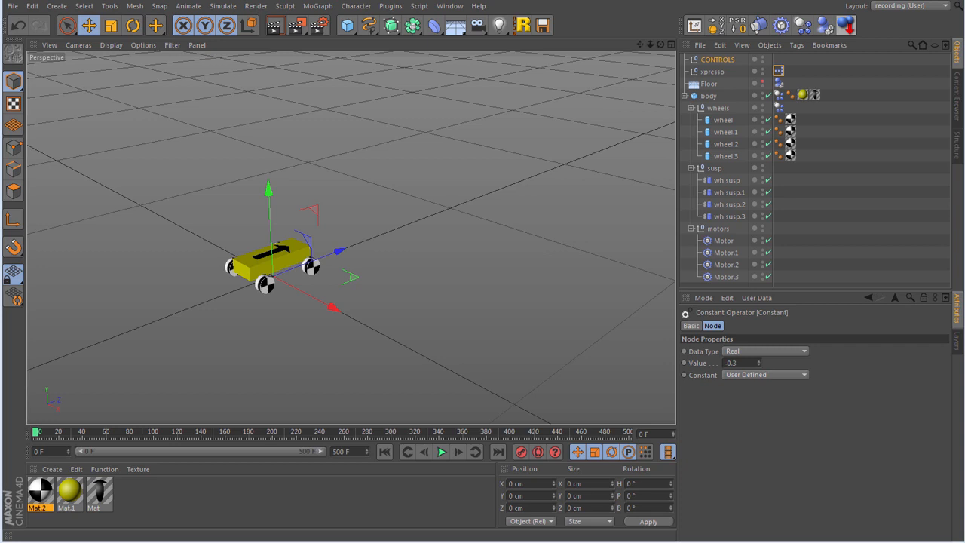
- Bring back and enlarge the XPresso Editor, expand the 4W steer group to view its nodes, and collapse it to compact size
left_click_drag(0, 129, 464, 75)
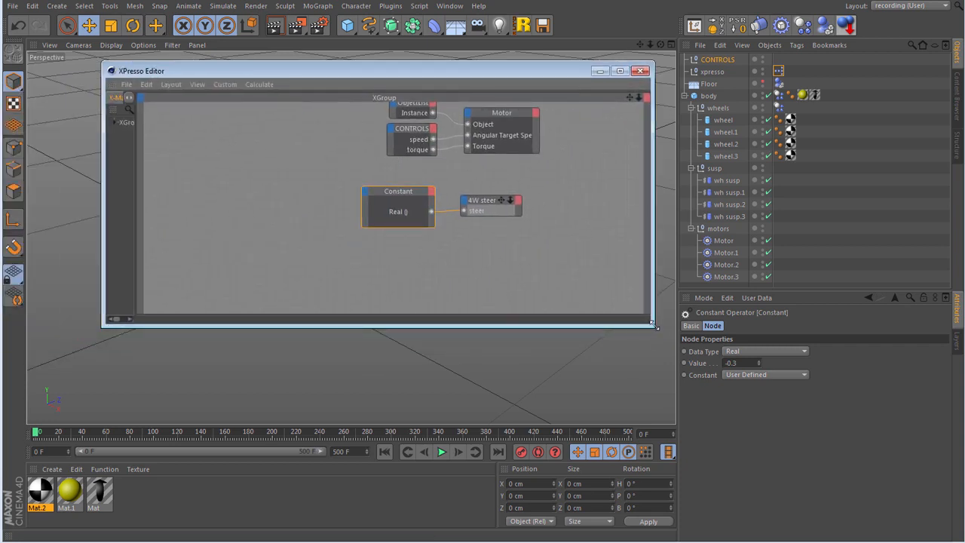
left_click_drag(655, 325, 820, 436)
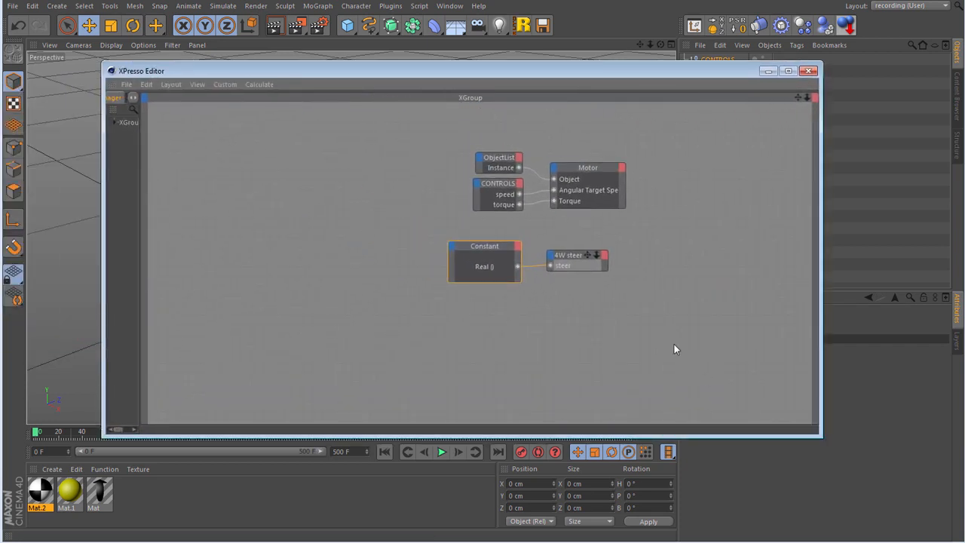
left_click(575, 258)
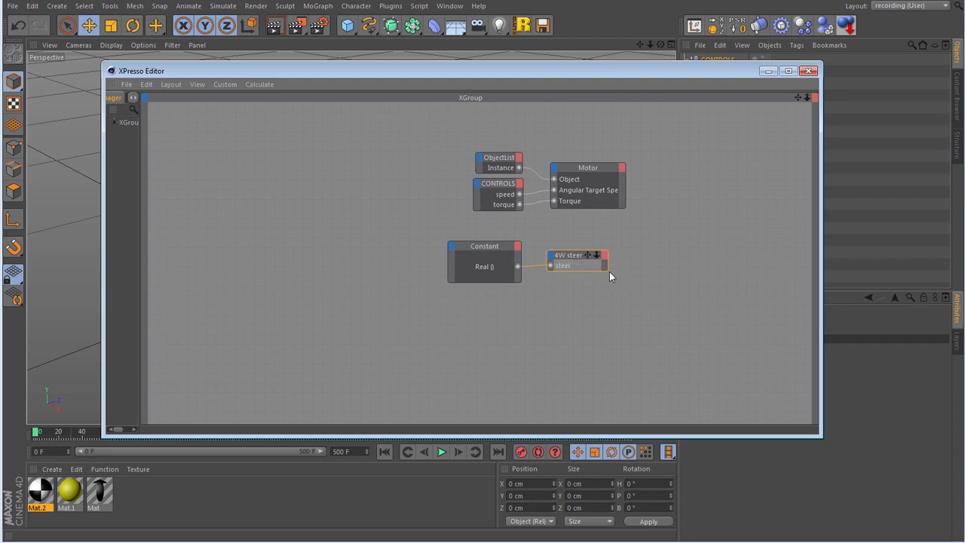
left_click_drag(606, 268, 797, 394)
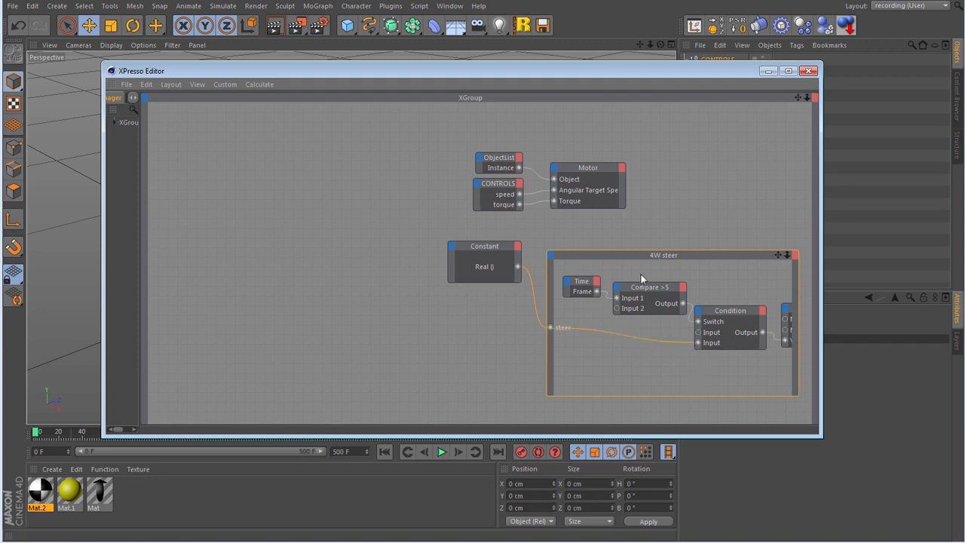
double_click(627, 255)
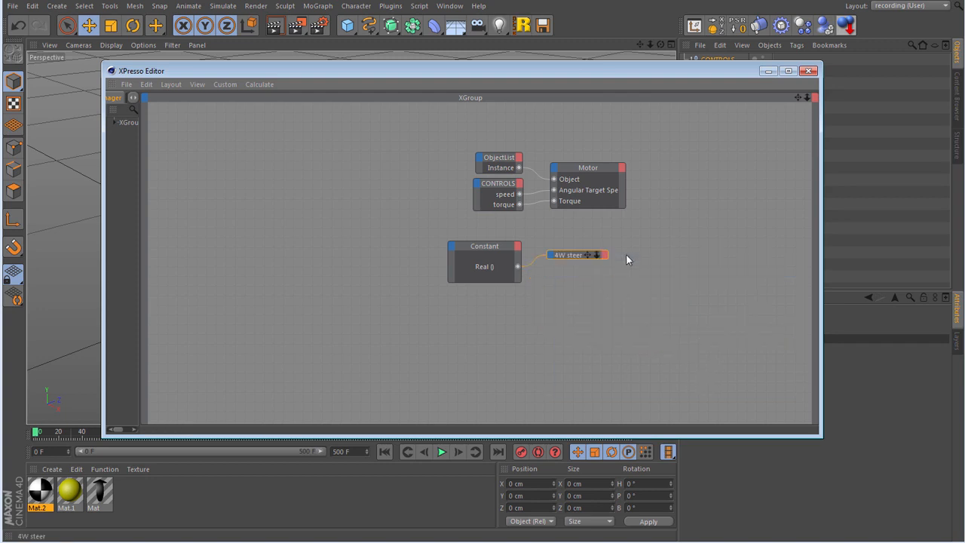
double_click(573, 253)
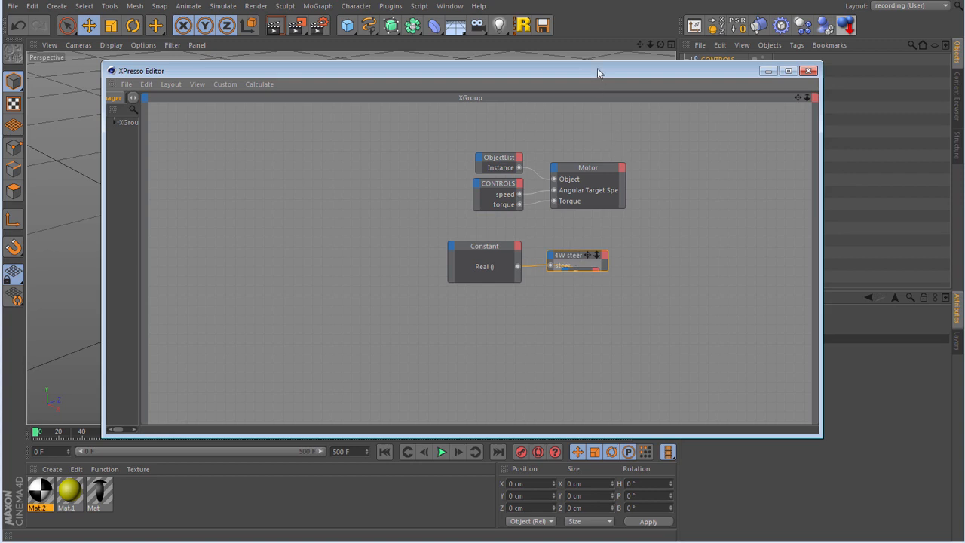
- Move the XPresso Editor off the viewport, play the simulation twice to check the car's steering, and return to frame 0
left_click_drag(597, 70, 0, 105)
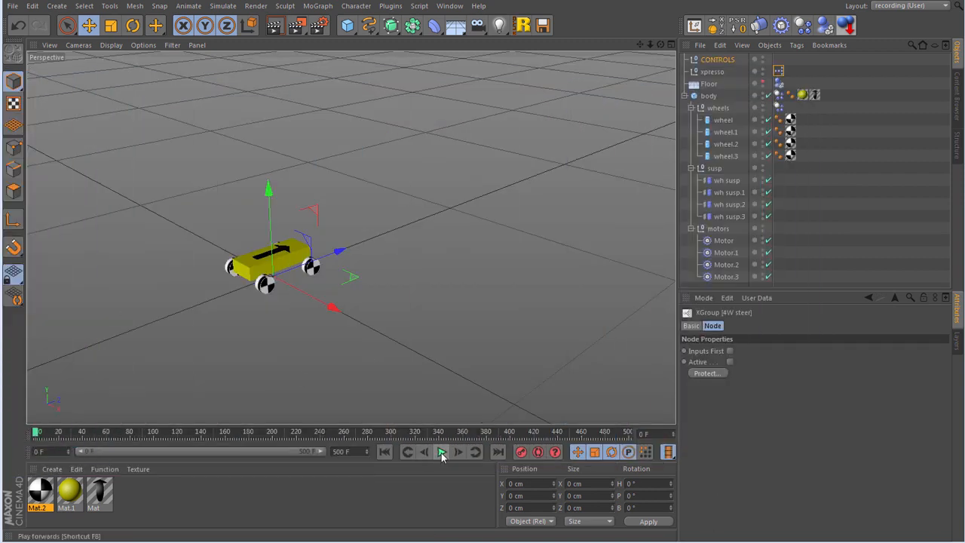
left_click(442, 452)
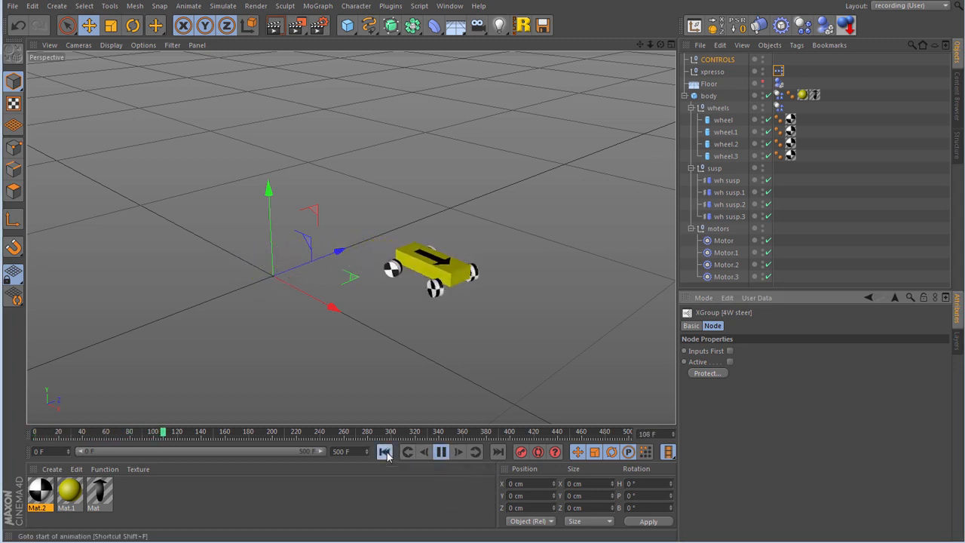
left_click(384, 452)
left_click(441, 452)
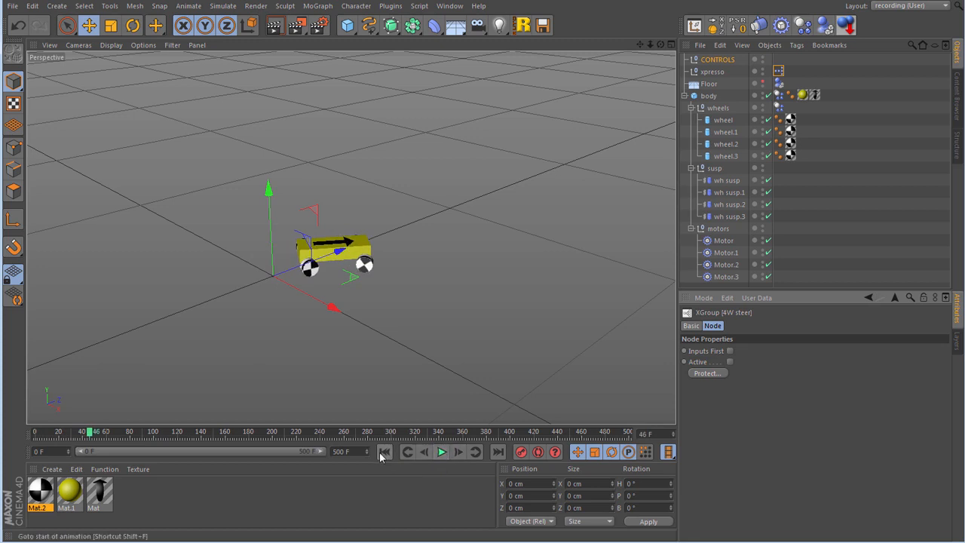
left_click(383, 452)
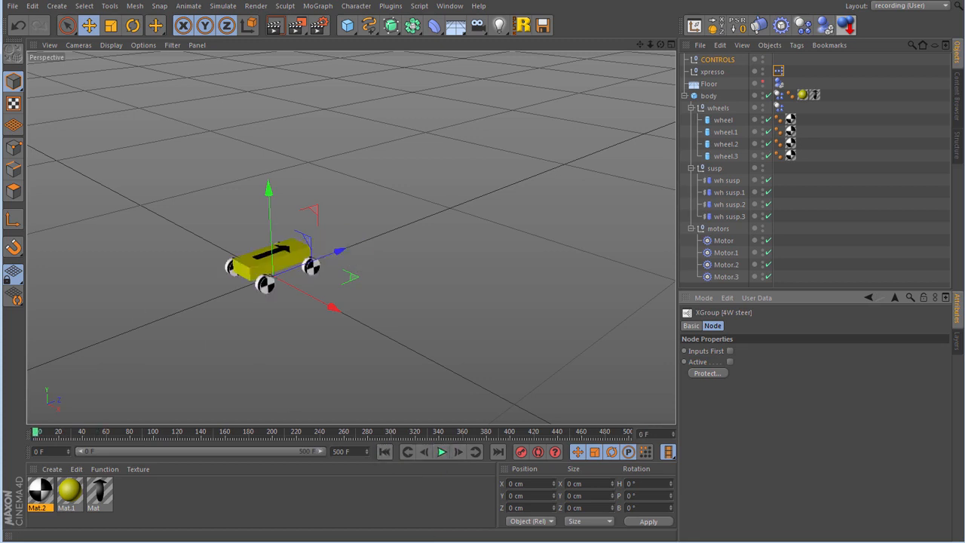
- Bring the XPresso Editor back into view and set the Constant node's value to 0.5
left_click_drag(0, 62, 421, 60)
left_click(339, 234)
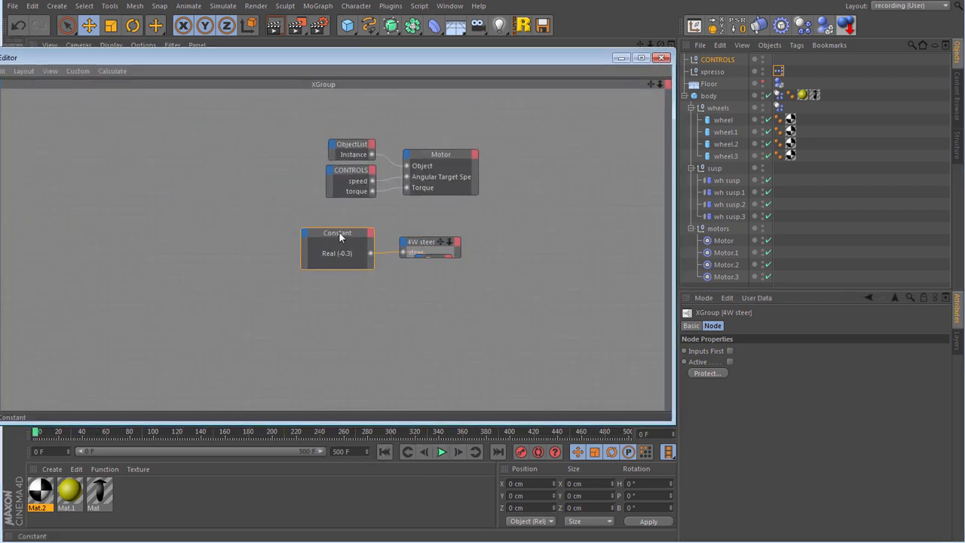
left_click_drag(743, 363, 672, 361)
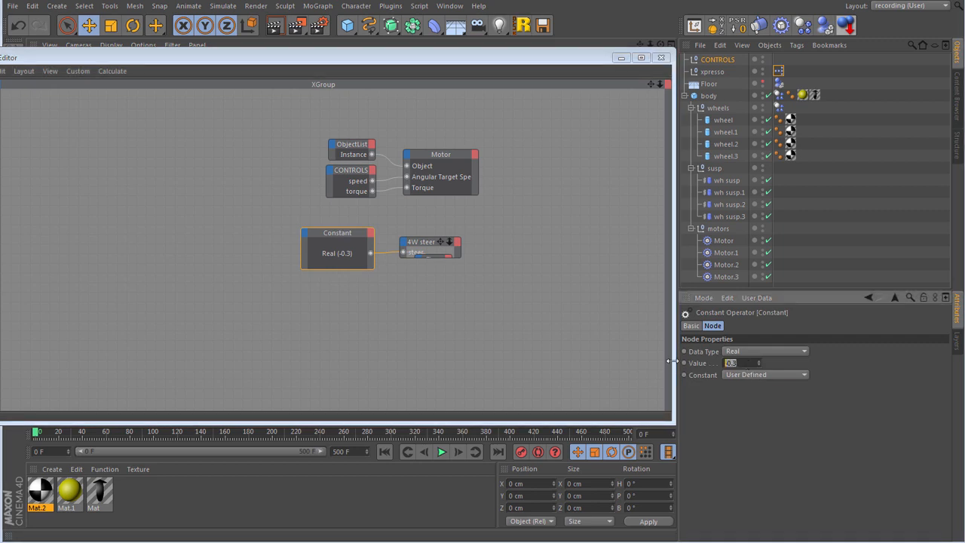
key("BackSpace")
type("0.5")
- Uncover the viewport, play the simulation to check the car's turn with the new steer value, and rewind to the start
left_click_drag(500, 60, 0, 75)
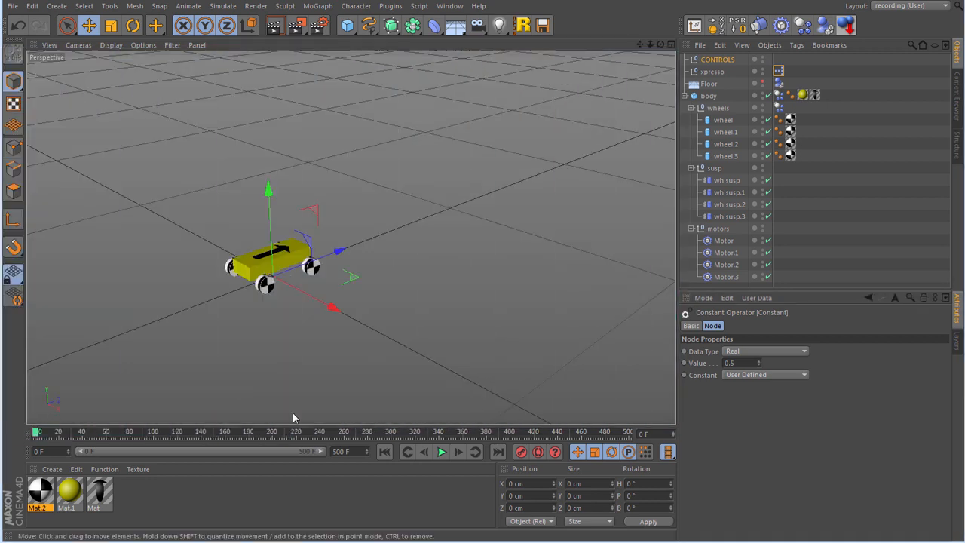
left_click(442, 452)
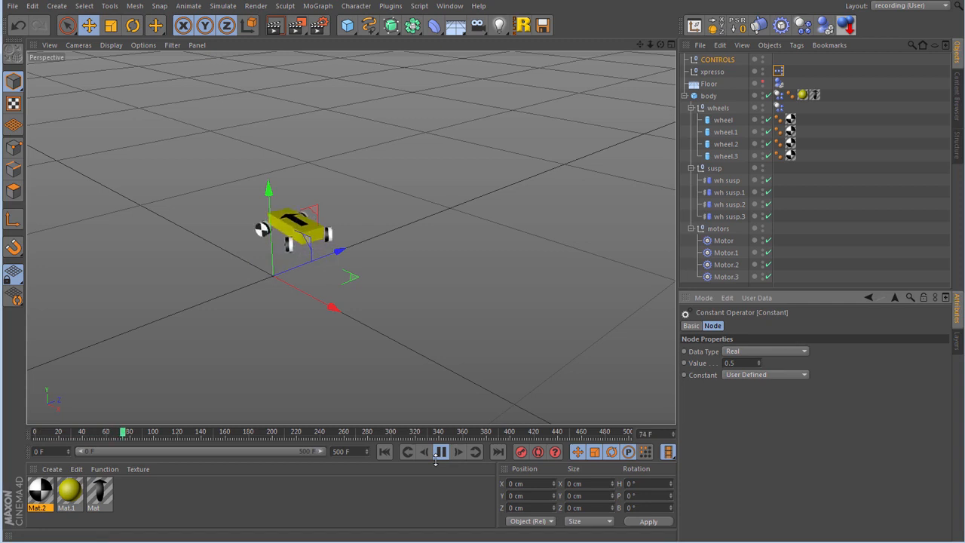
left_click(385, 451)
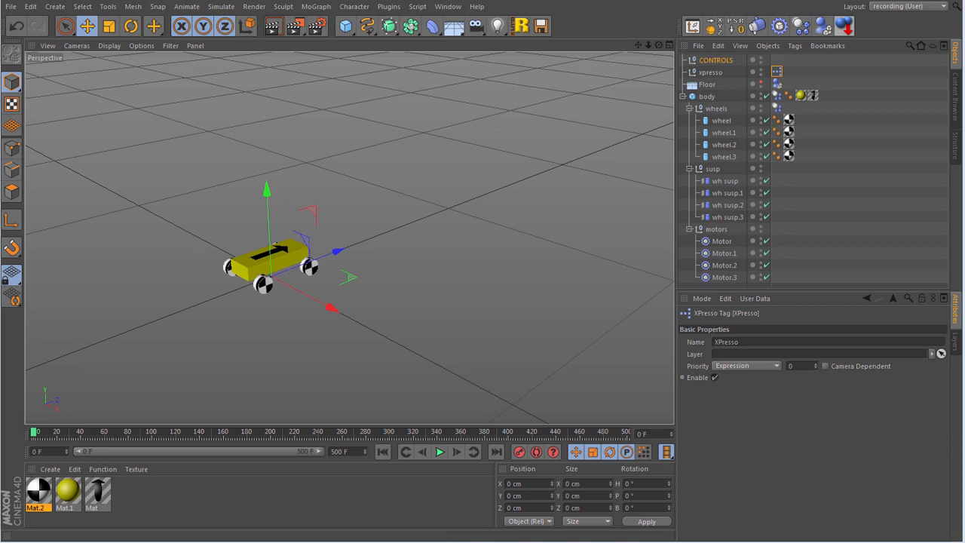
- Delete the Constant node, and add an enlarged Random node with a Real output in the empty area of the XGroup
left_click_drag(0, 46, 550, 40)
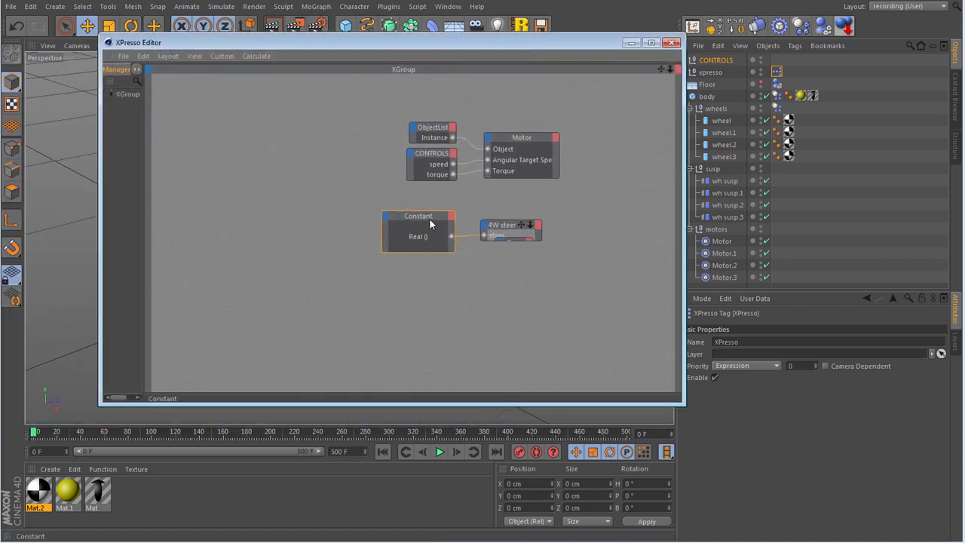
key("Delete")
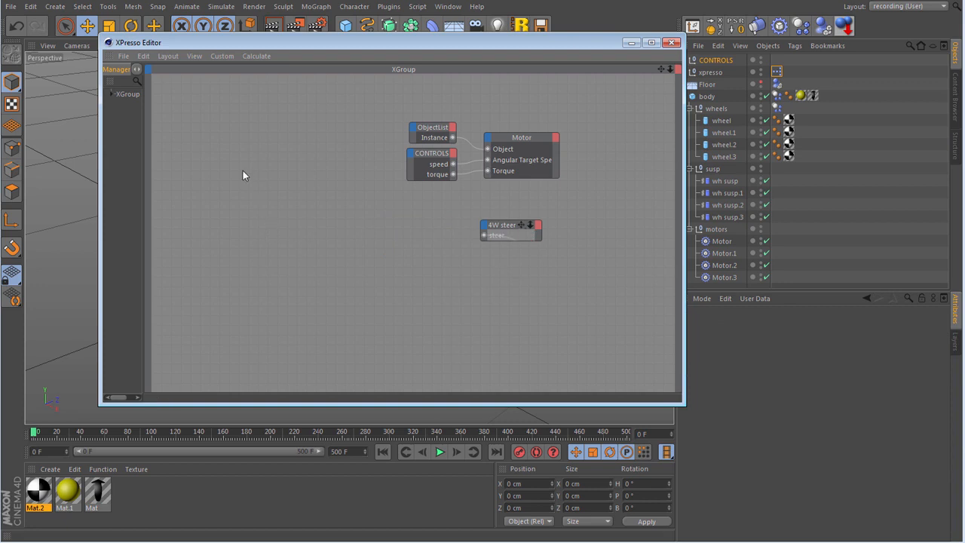
right_click(188, 134)
mouse_move(230, 138)
mouse_move(302, 139)
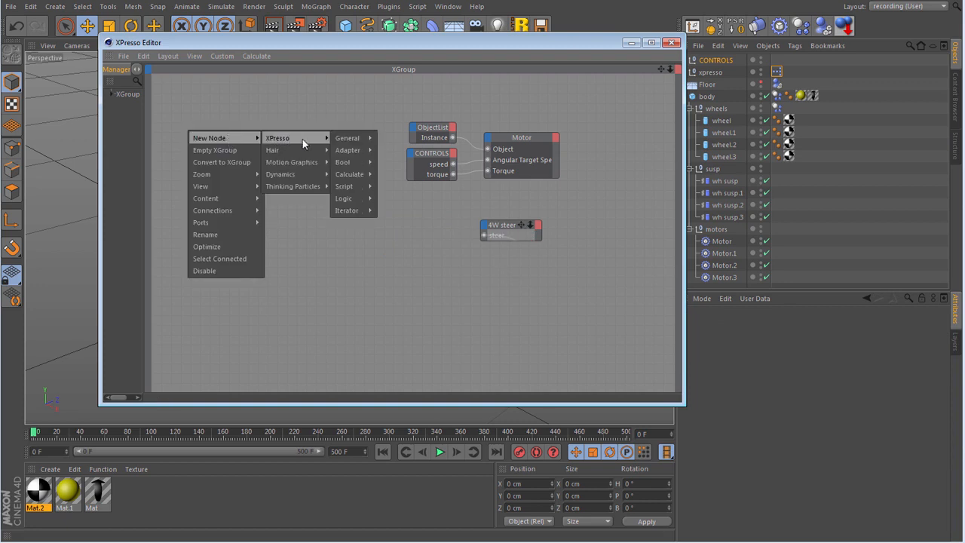
mouse_move(369, 138)
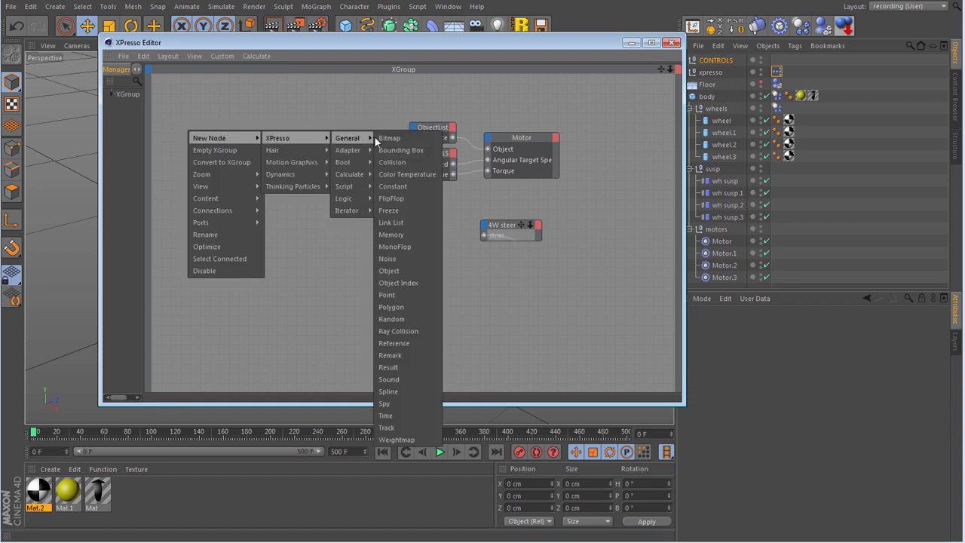
left_click(411, 320)
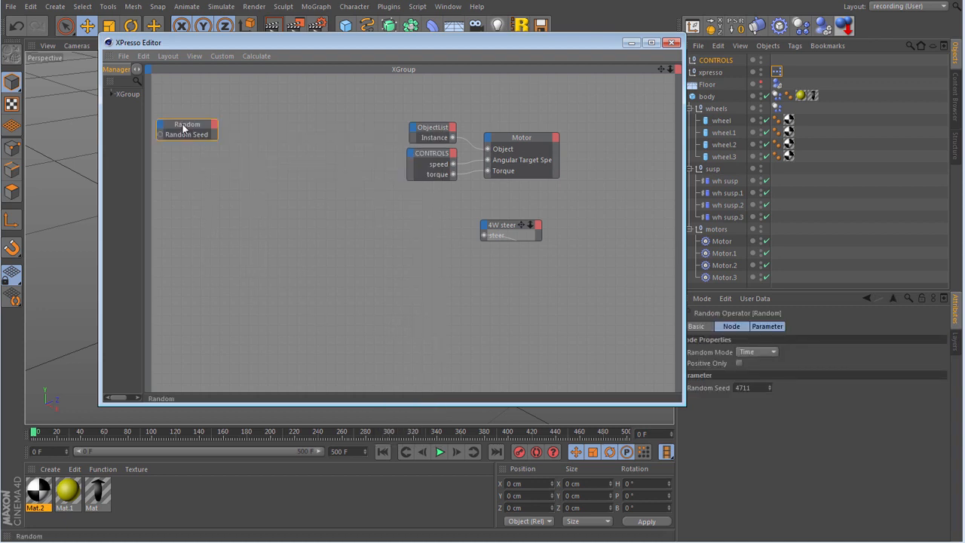
left_click_drag(185, 130, 317, 170)
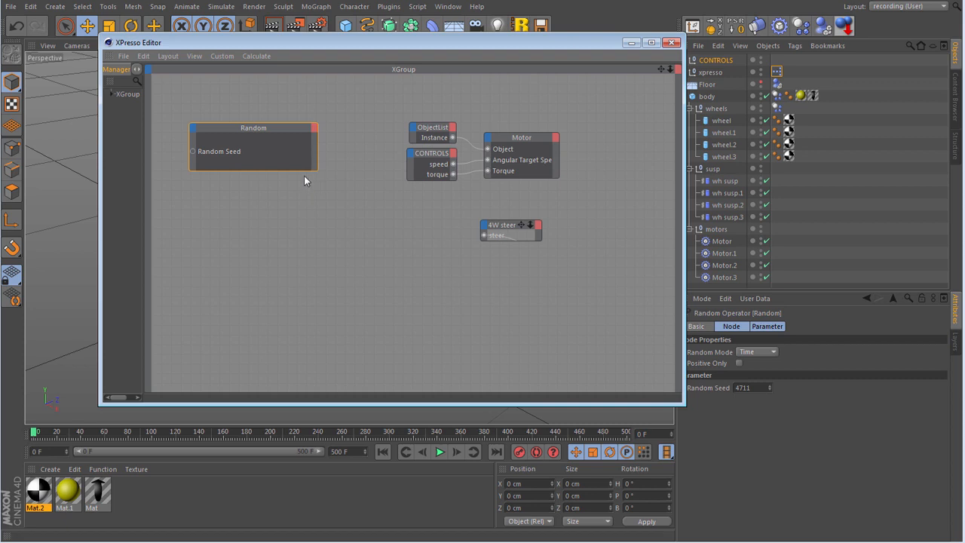
left_click(315, 128)
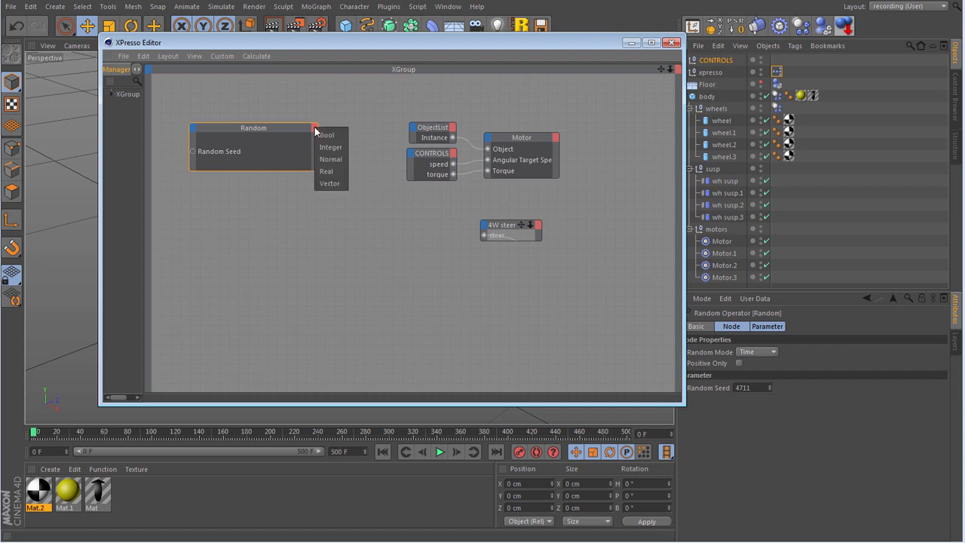
left_click(327, 173)
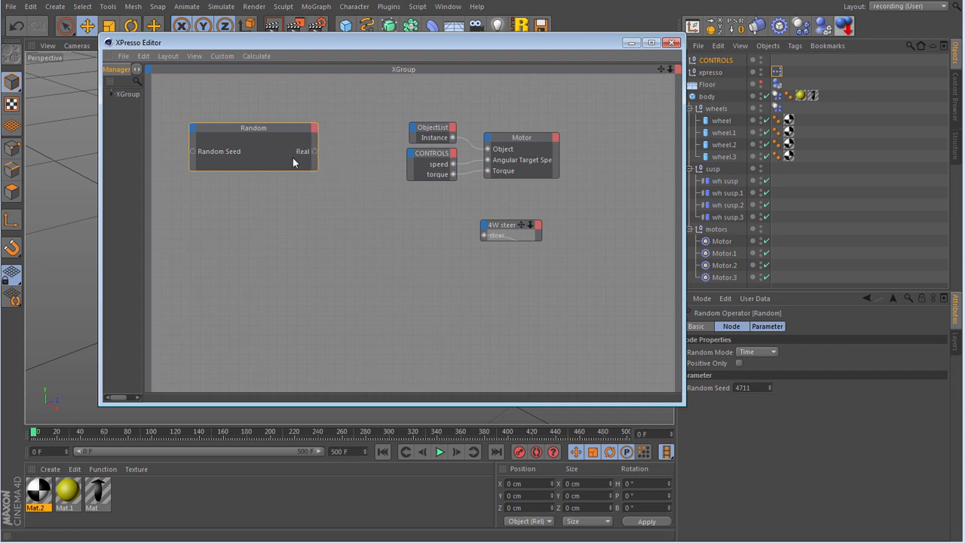
left_click_drag(253, 125, 249, 127)
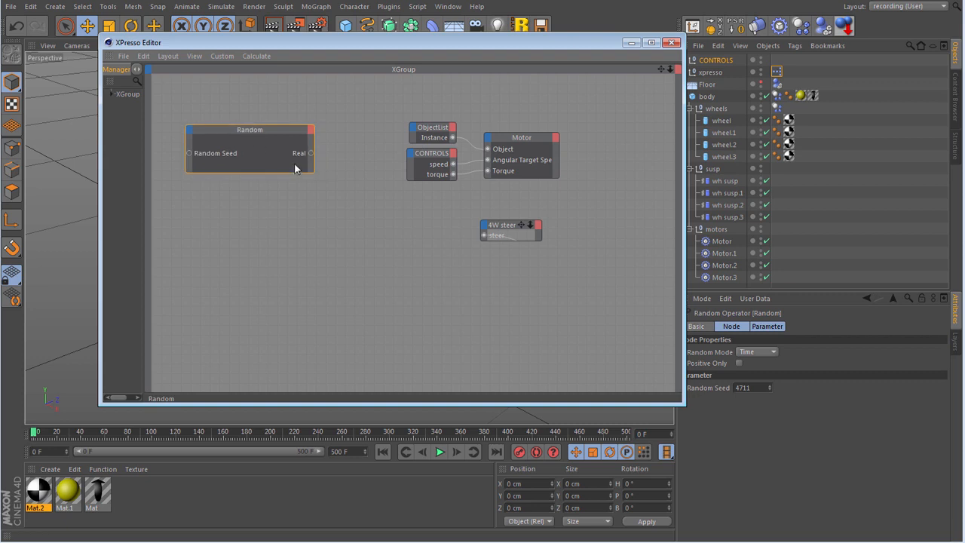
- Add a Result node beside the Random node, enlarge it, and connect Random's Real output to its input
right_click(244, 215)
mouse_move(287, 214)
mouse_move(332, 214)
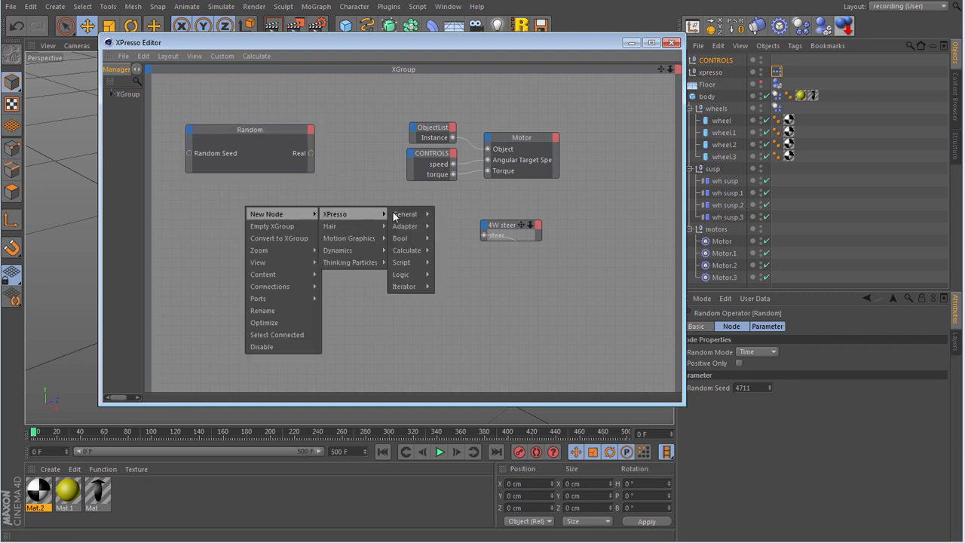
mouse_move(407, 214)
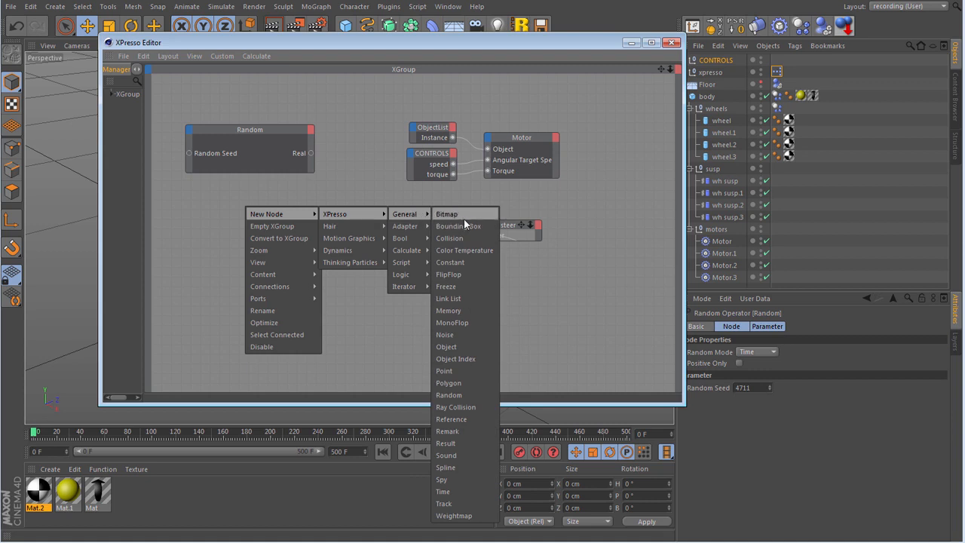
left_click(465, 445)
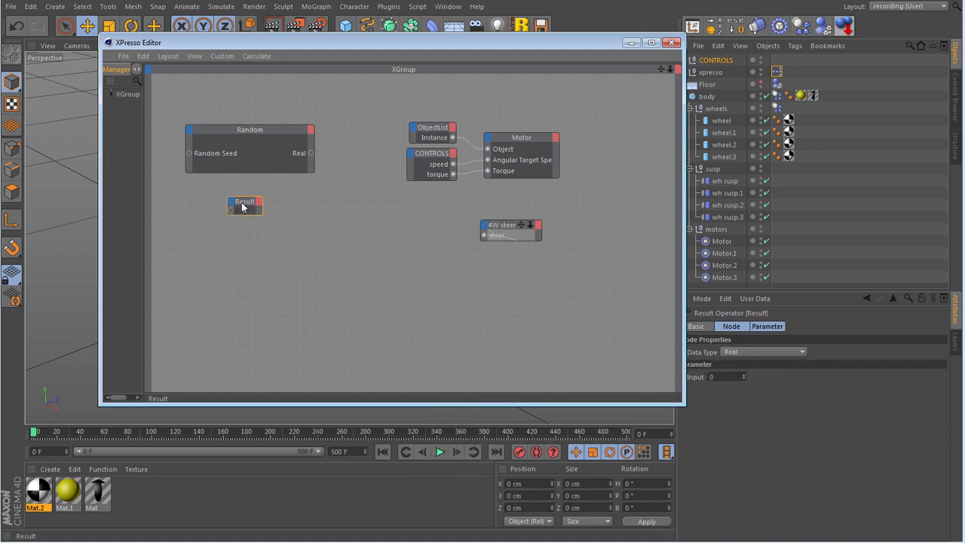
left_click_drag(246, 198, 382, 172)
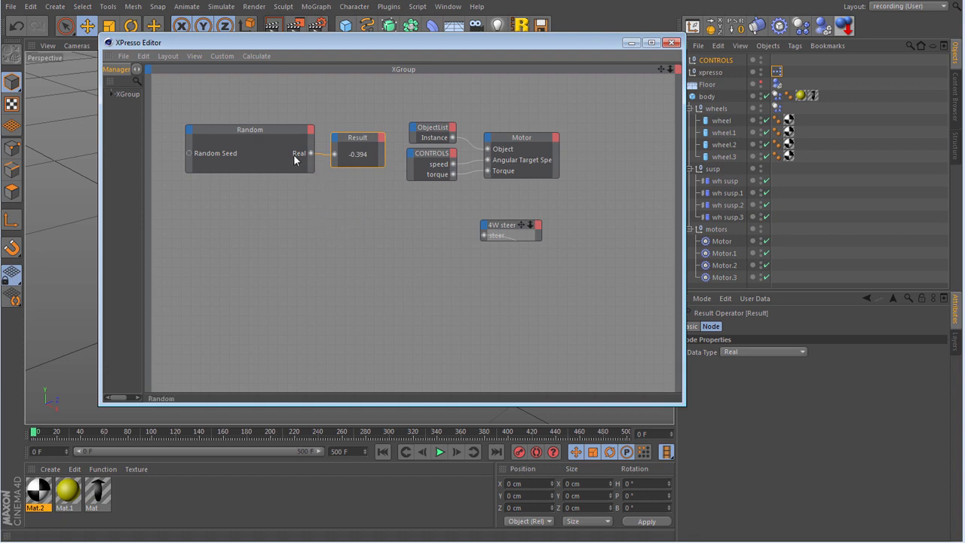
- Advance the animation frame by frame to frame 17 and examine how the Random node's output changes in the Result node
key("g")
key("g")
key("g")
key("g")
key("g")
key("g")
key("g")
key("g")
key("g")
key("g")
key("g")
key("g")
key("g")
key("g")
key("g")
key("g")
key("g")
- Add a Noise node below Random, connect its output to the Result node in place of Random's, and move Result beside it
right_click(227, 202)
mouse_move(275, 211)
mouse_move(369, 210)
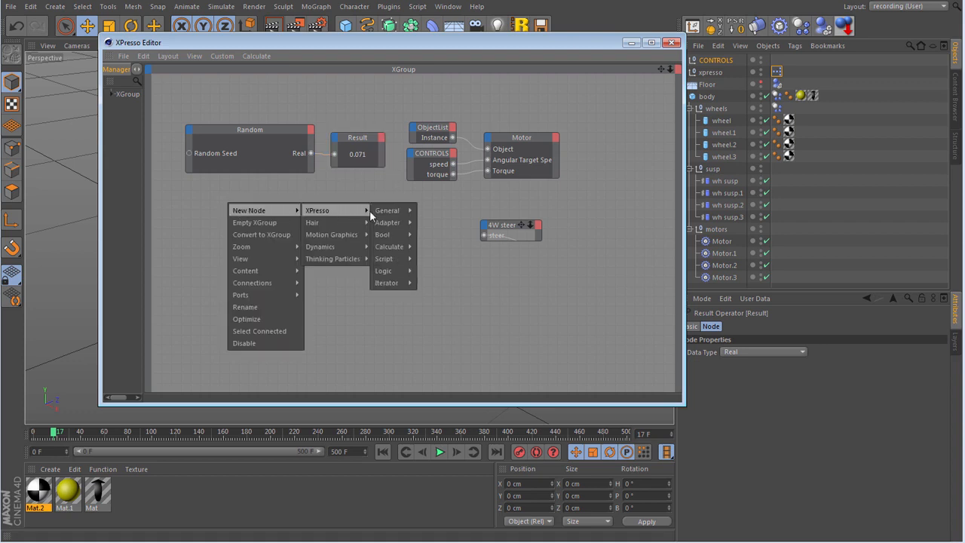
mouse_move(414, 210)
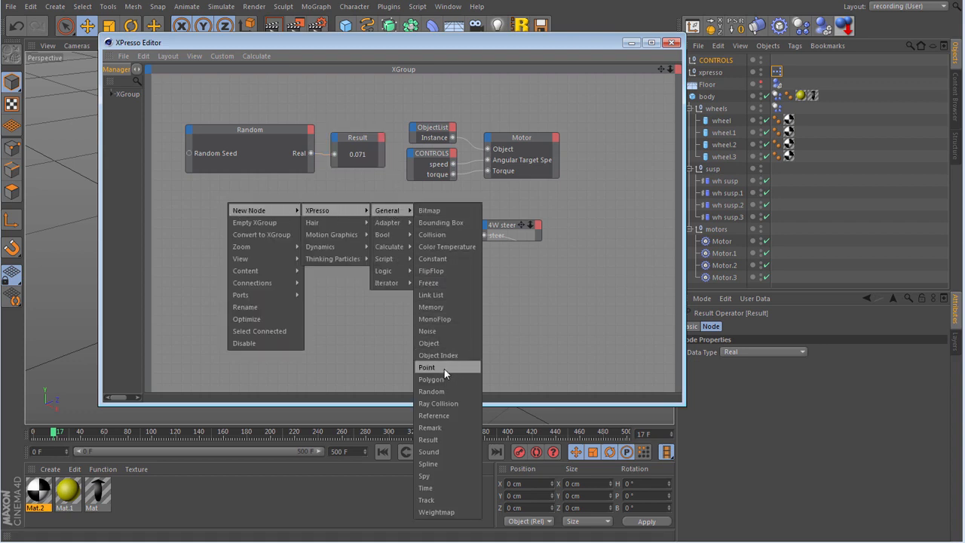
left_click(430, 331)
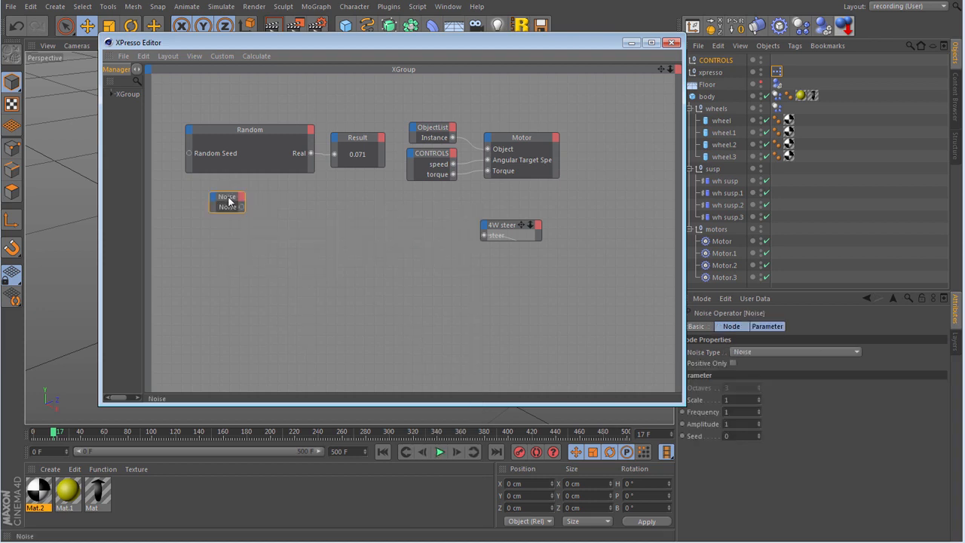
left_click_drag(230, 202, 264, 204)
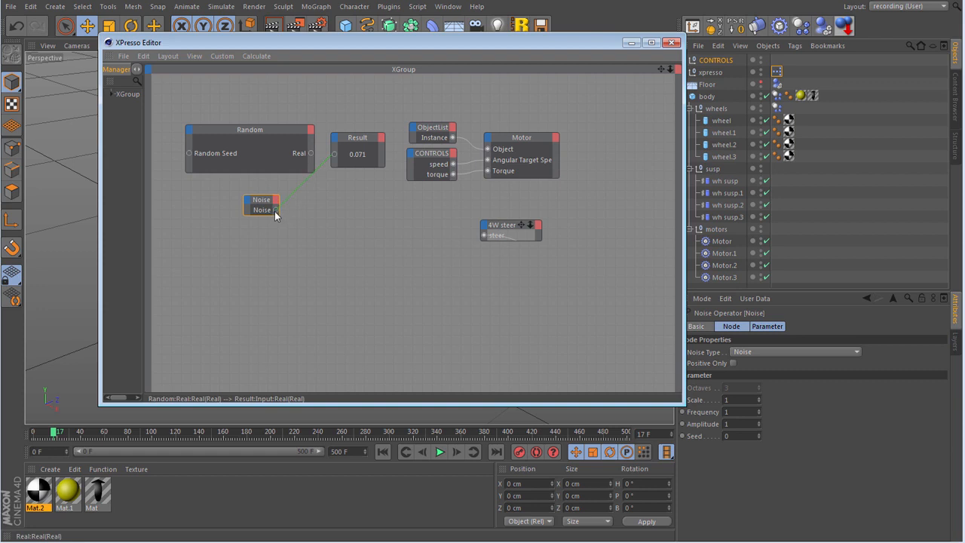
left_click_drag(274, 211, 340, 180)
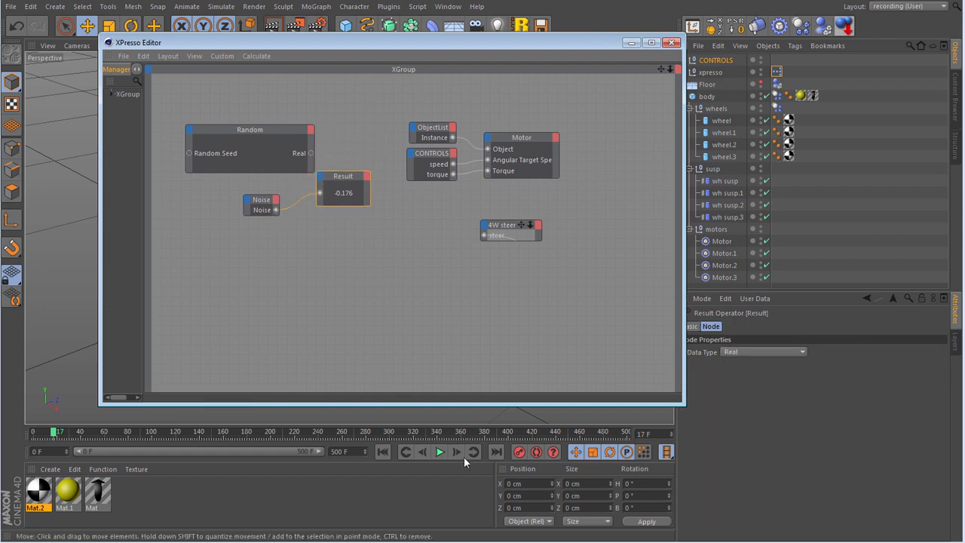
- Play the animation from the start, examine how the Noise output changes in the Result node, and display the Noise node's parameters
left_click(382, 451)
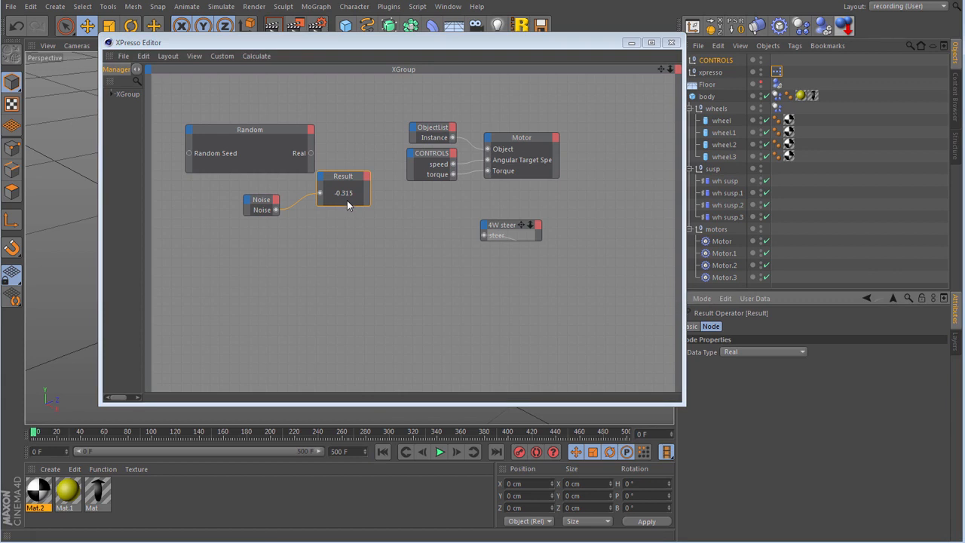
key("F8")
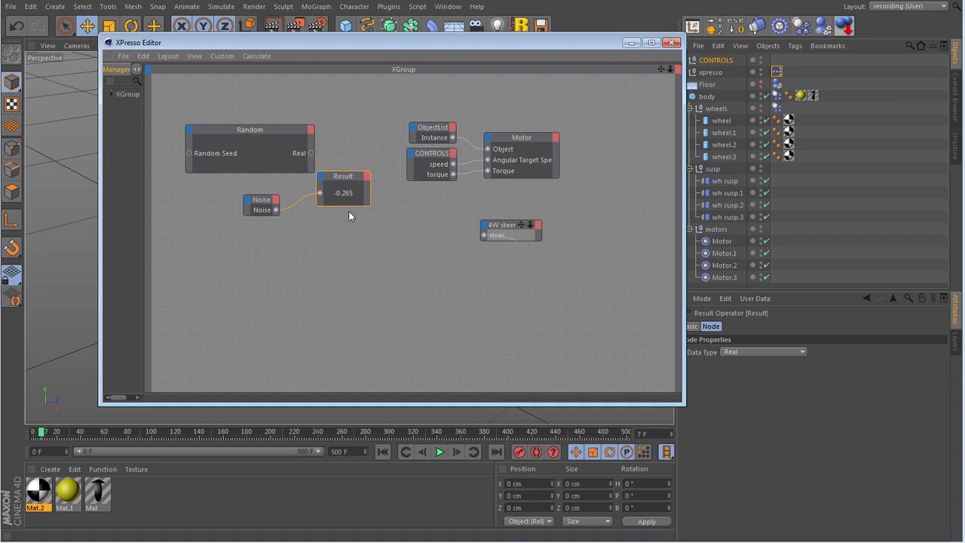
key("F8")
key("F8")
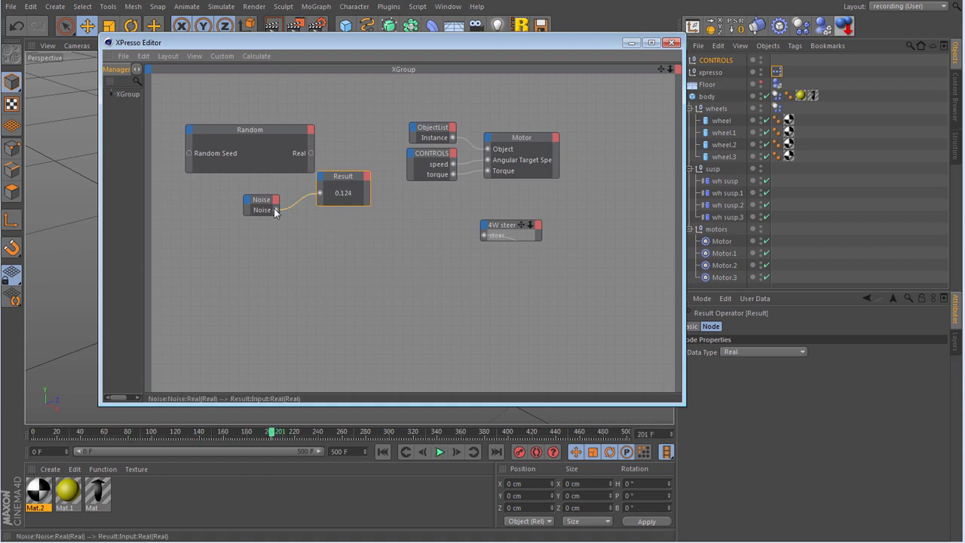
left_click(261, 205)
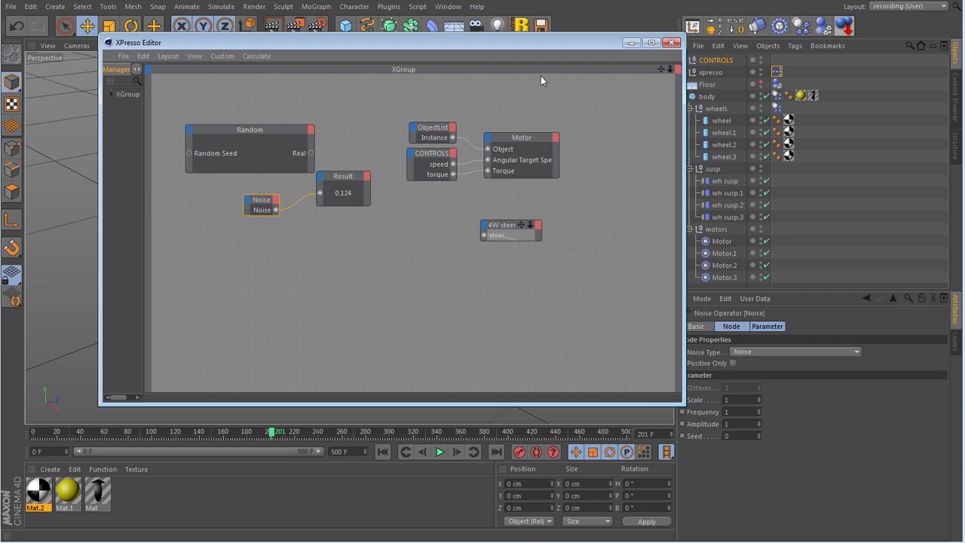
left_click_drag(530, 47, 493, 52)
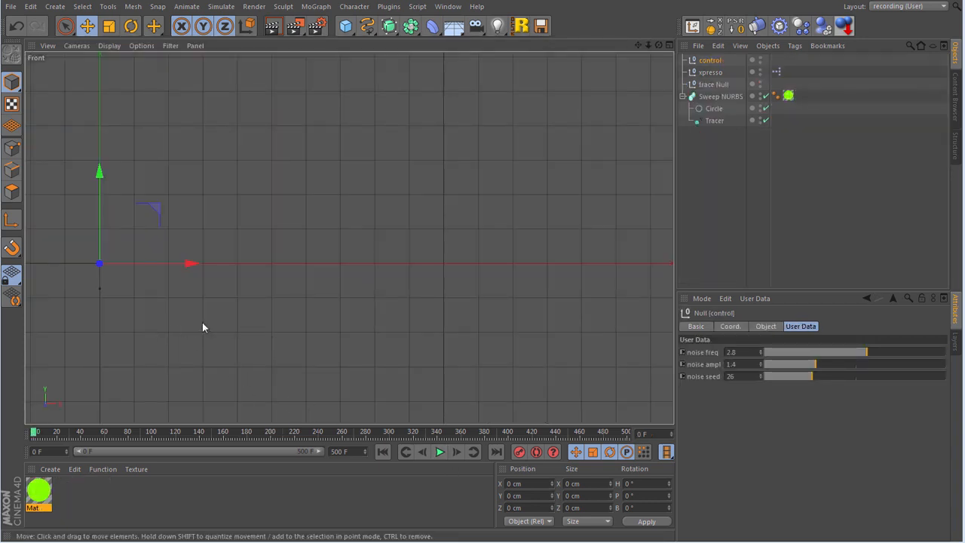
- Play the noise trace scene, examine the green curve drawn by the Tracer, and return to the first frame
left_click(440, 451)
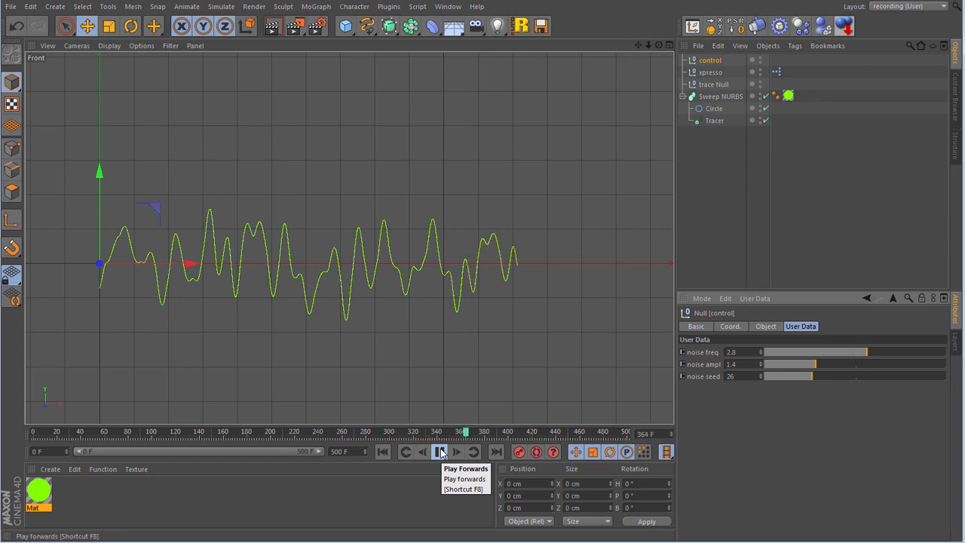
left_click(441, 452)
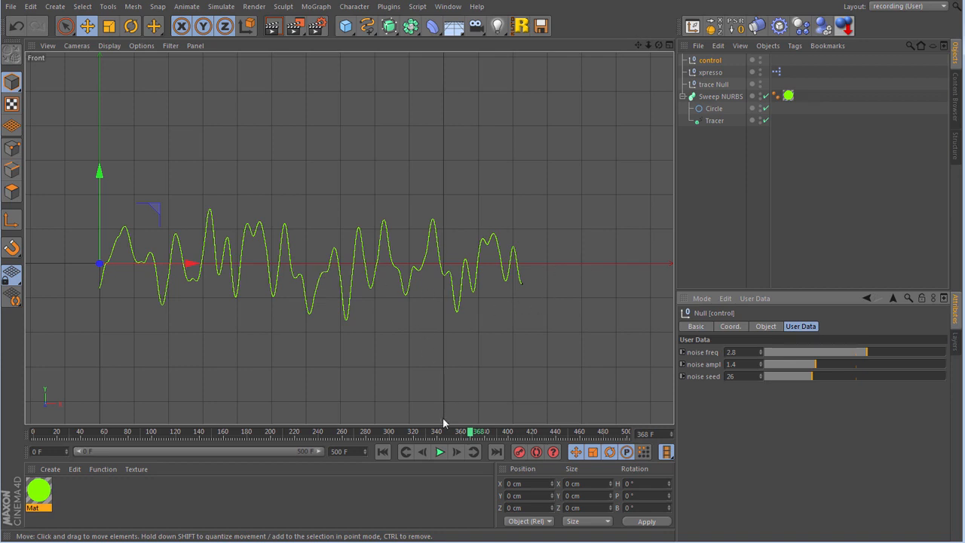
left_click(440, 452)
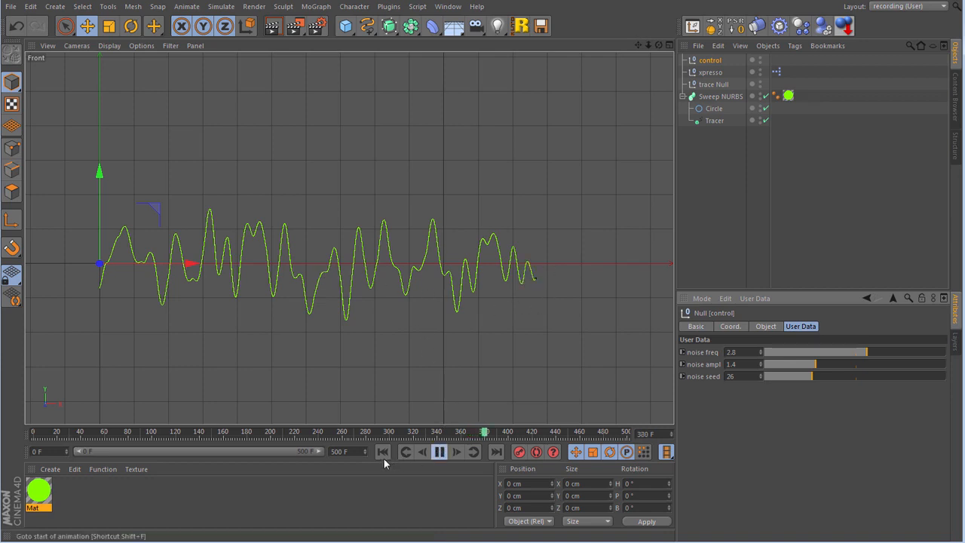
left_click(438, 453)
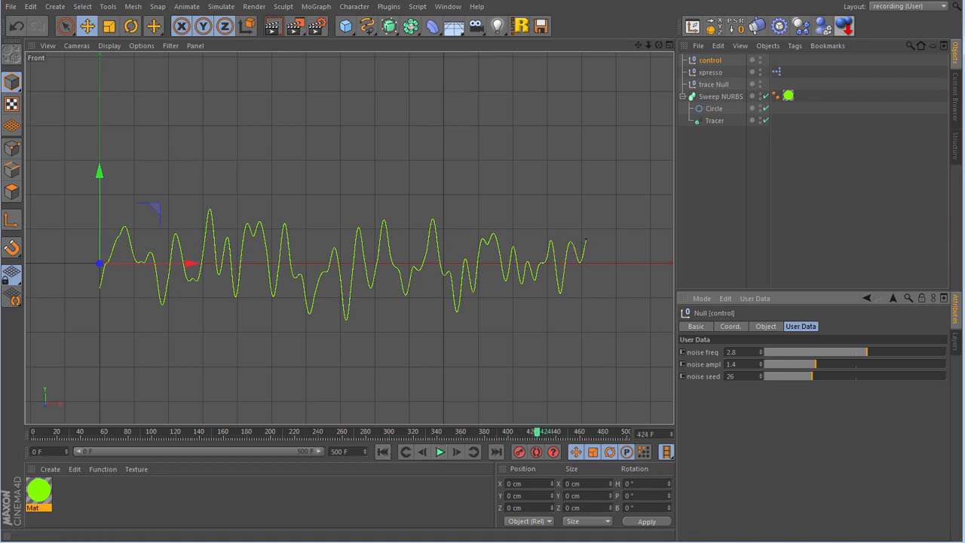
key("shift+f")
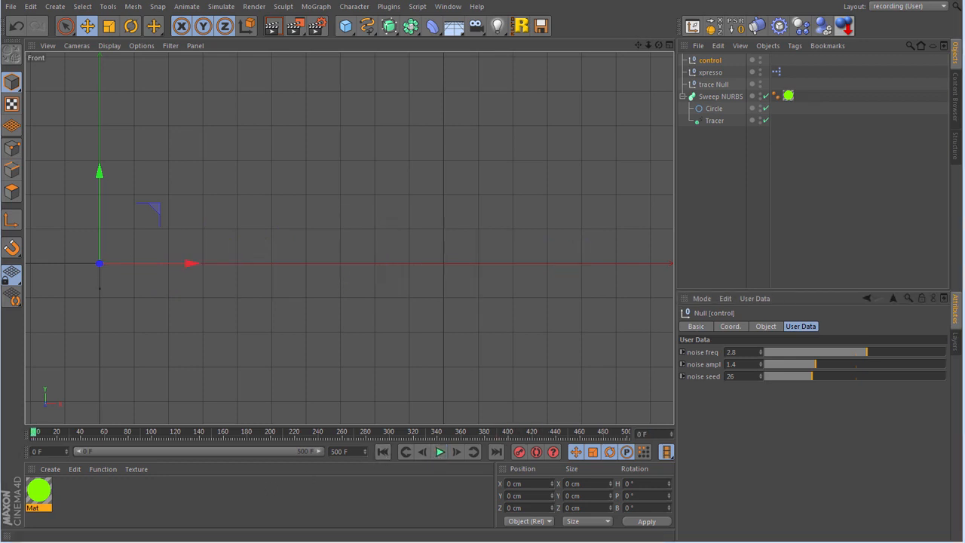
- Open the trace scene's XPresso network and examine how the control null's user data feeds the Noise node
left_click_drag(0, 98, 508, 55)
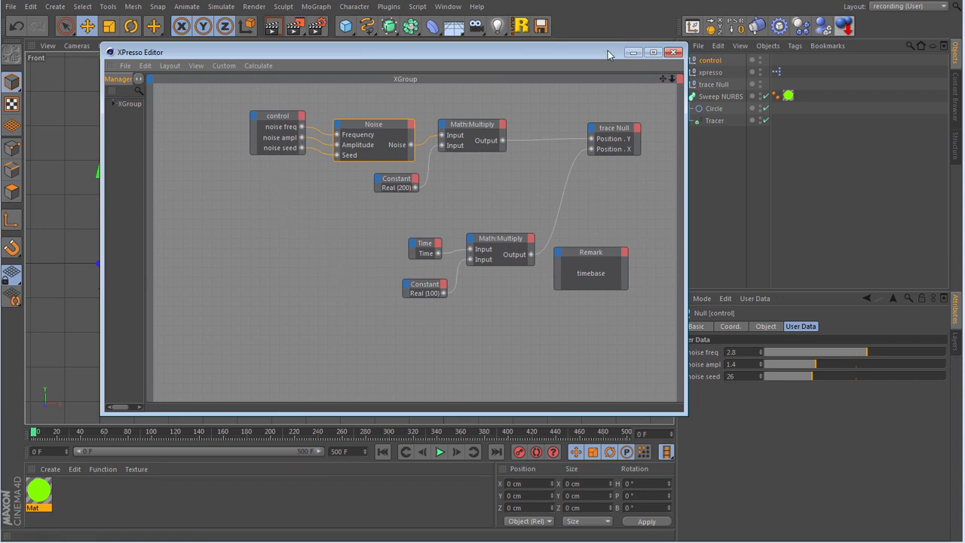
left_click_drag(607, 52, 588, 51)
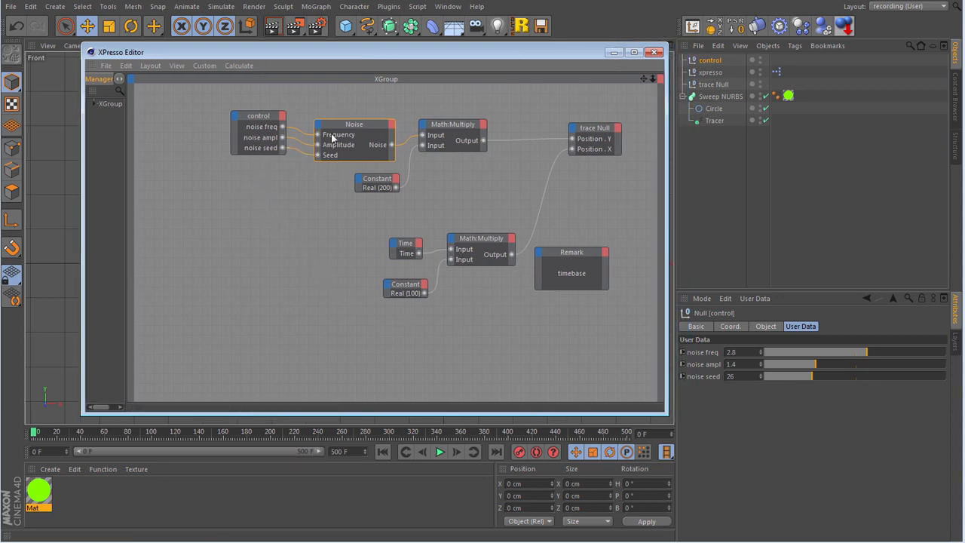
left_click(702, 61)
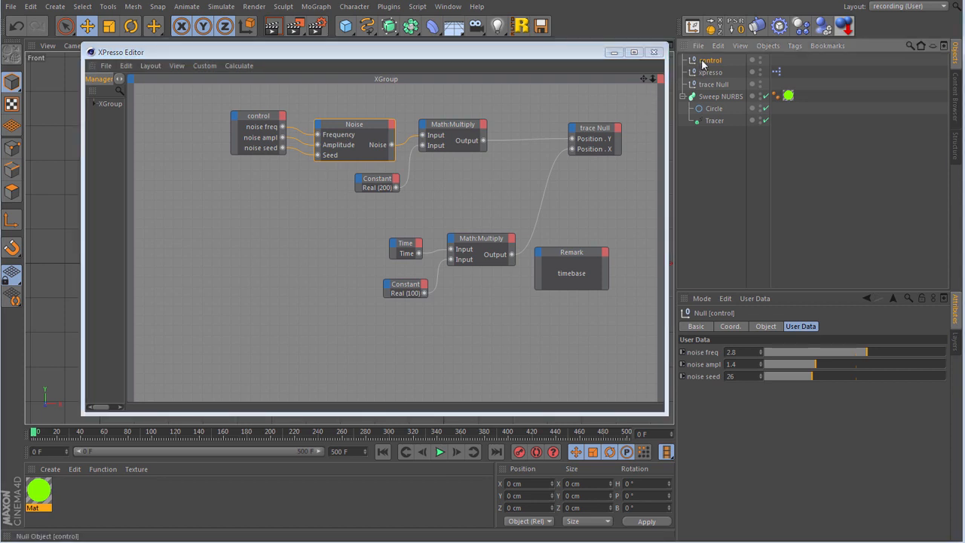
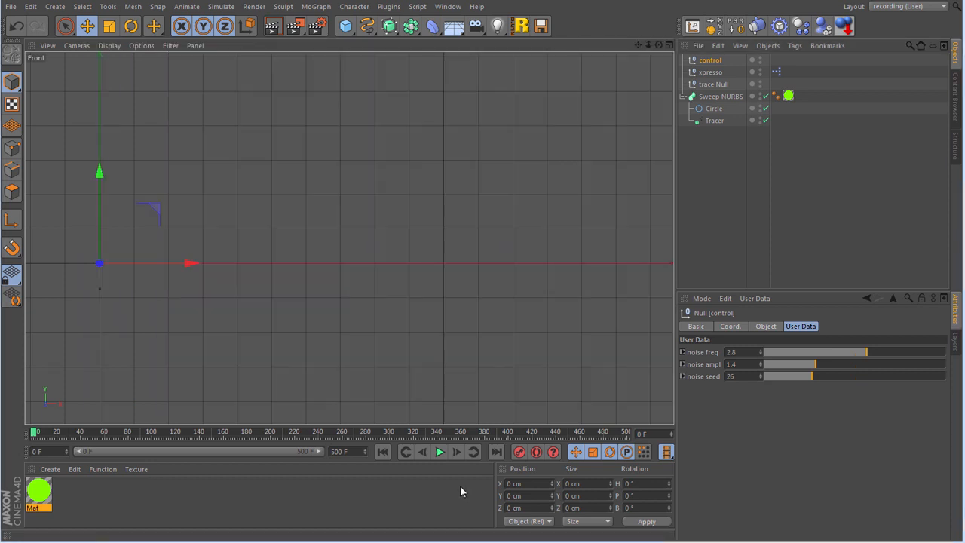
- Play the trace while trying noise freq values of 4.9 and 0.7 on the control null to compare the curve's density
left_click(439, 451)
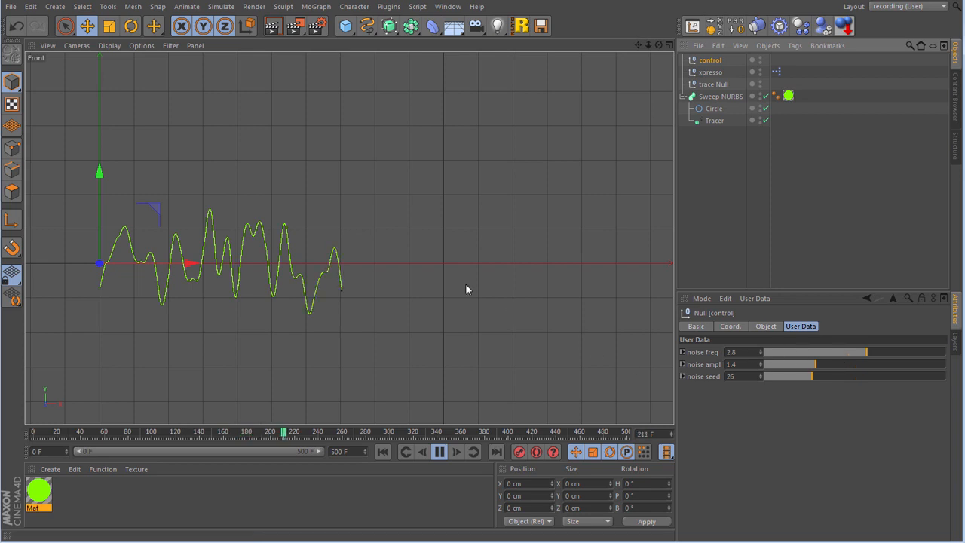
left_click_drag(897, 353, 942, 352)
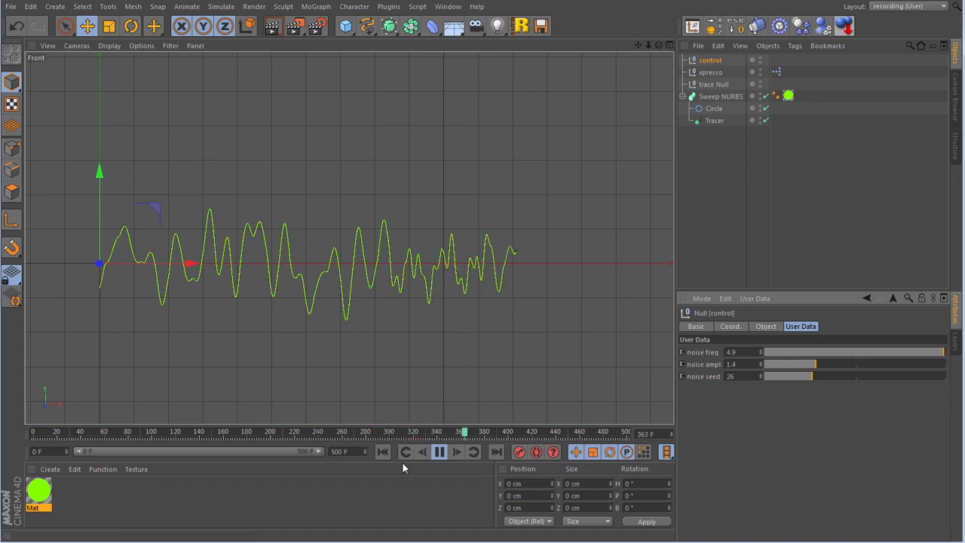
left_click(383, 451)
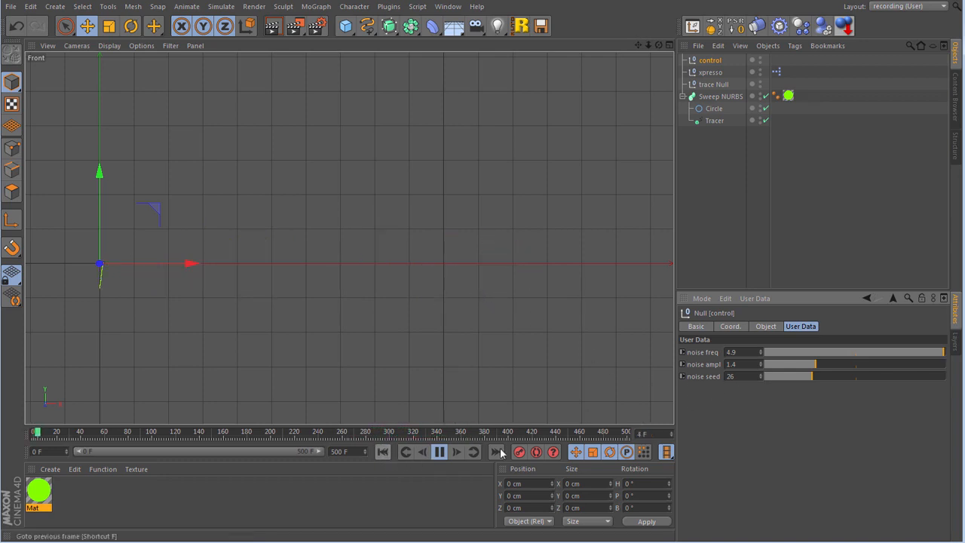
left_click(788, 352)
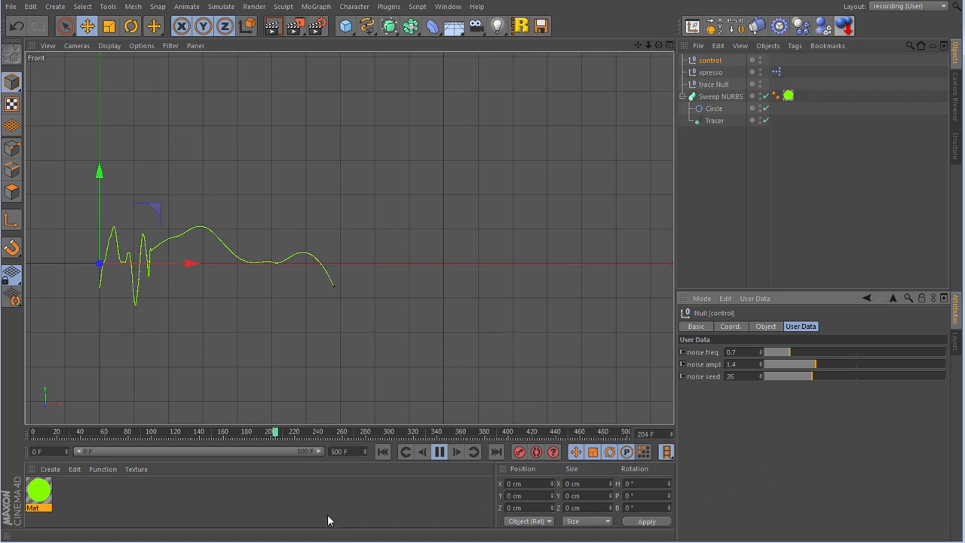
left_click(439, 451)
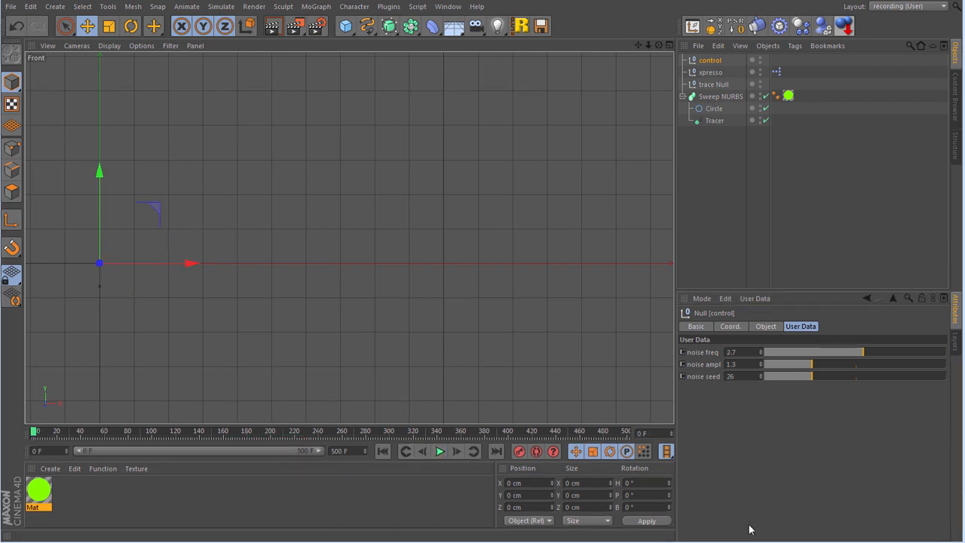
- Replay the trace while trying noise ampl values of 3.2 and 0.7 to compare the curve's height, and return to the first frame
left_click(440, 452)
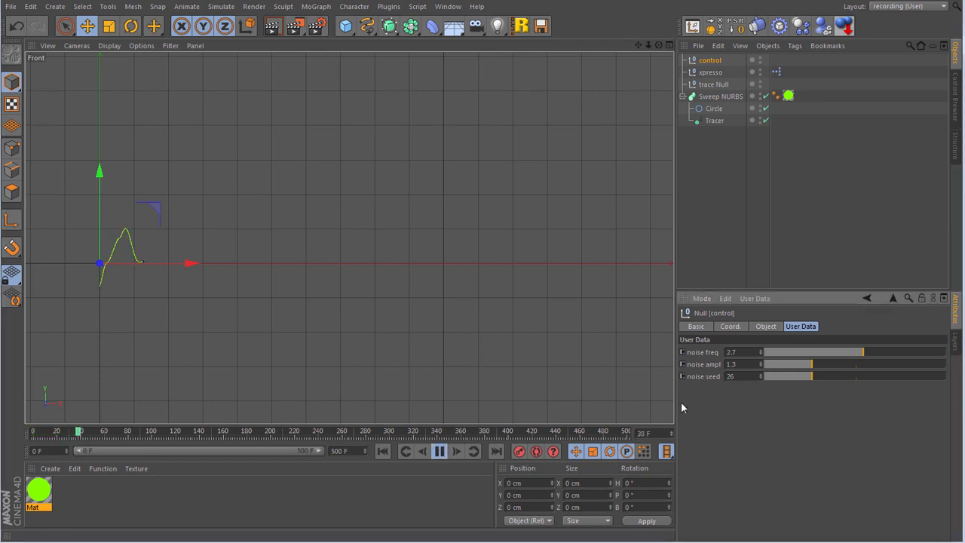
left_click(883, 364)
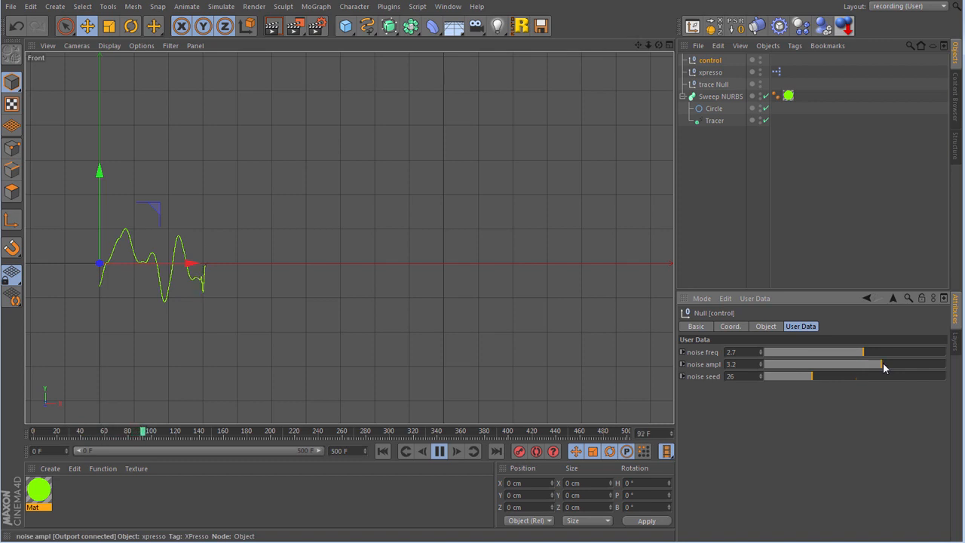
left_click(789, 364)
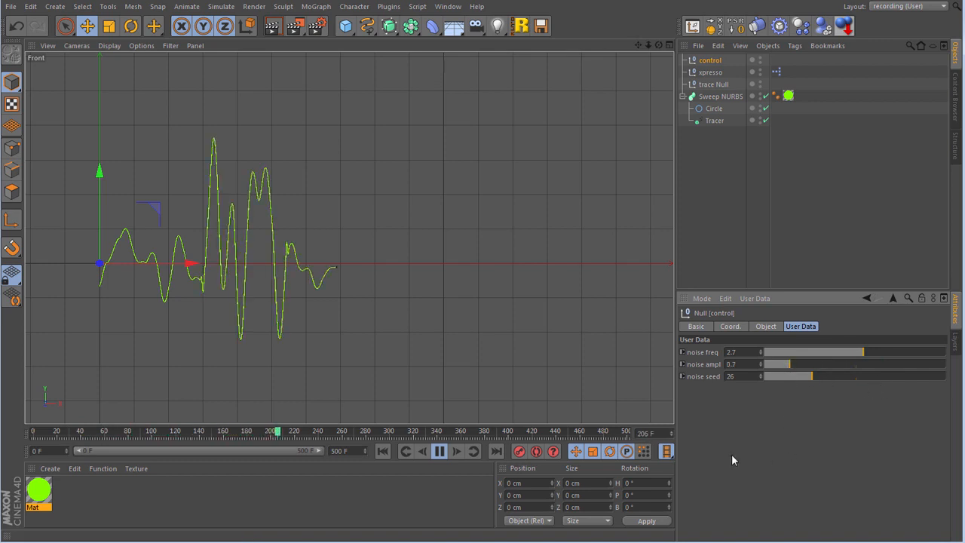
left_click(439, 451)
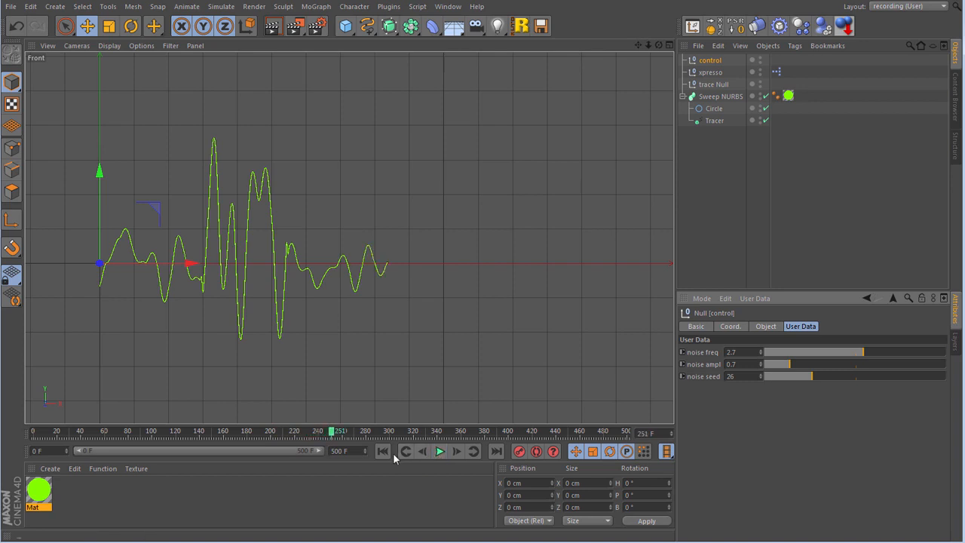
left_click(383, 451)
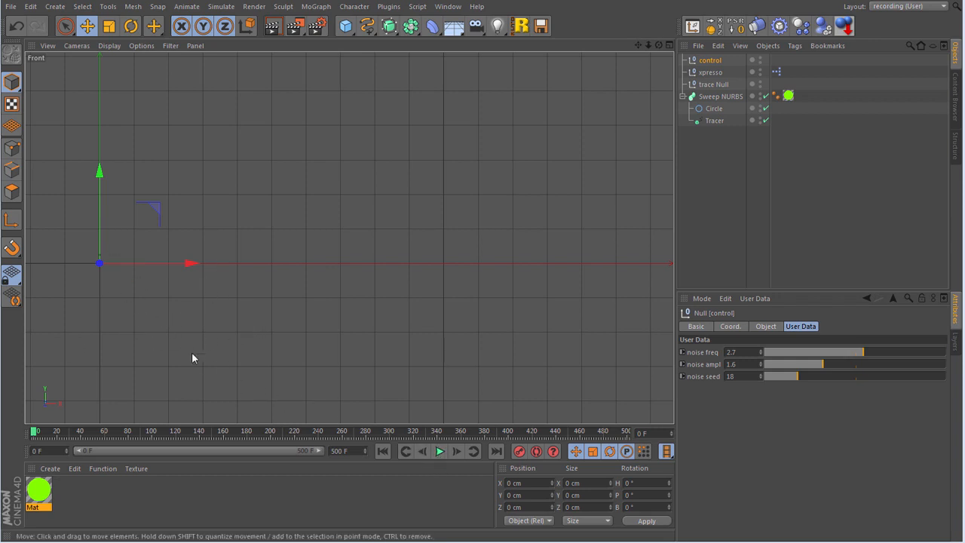
- Play the trace while trying noise seed values 72, 7, 84 and 3 to compare the curve's shape, and rewind to the start
left_click(440, 452)
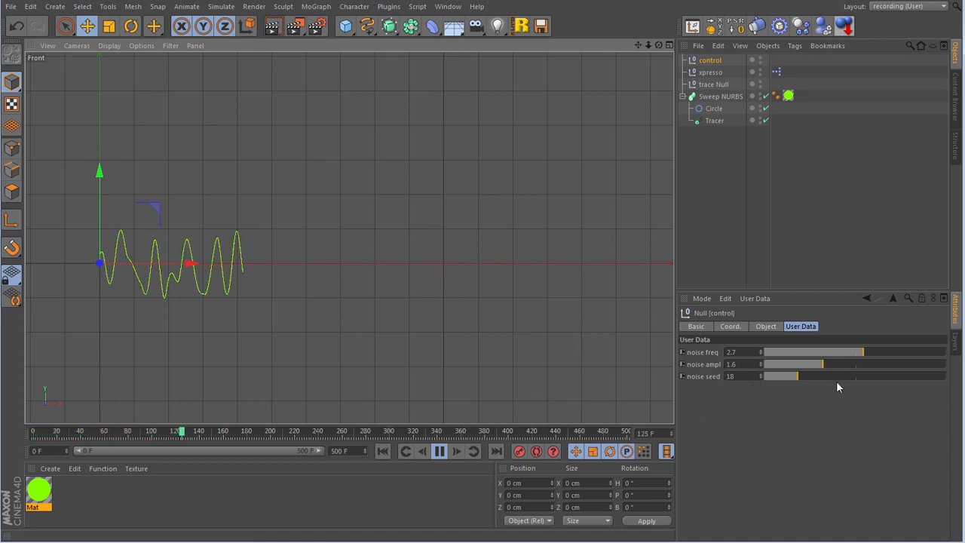
left_click(895, 377)
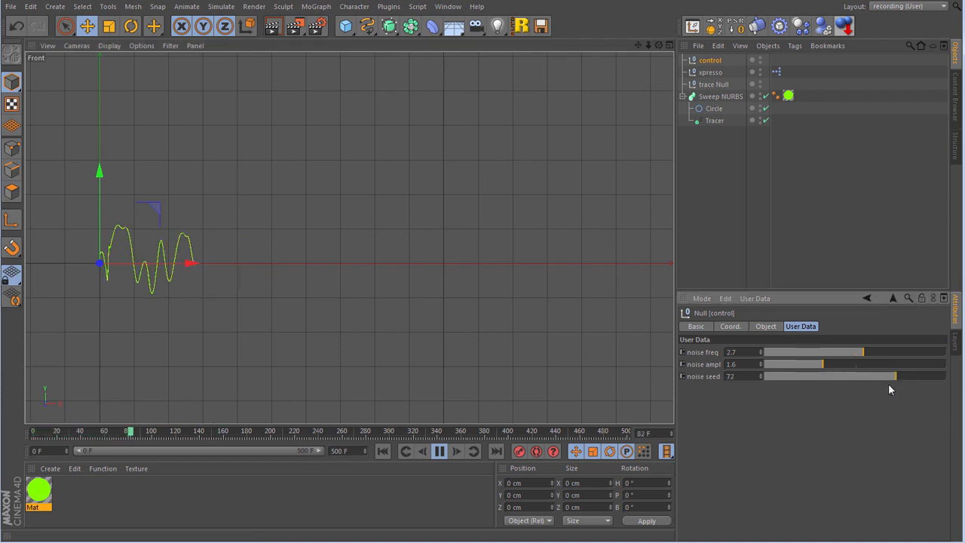
left_click(777, 376)
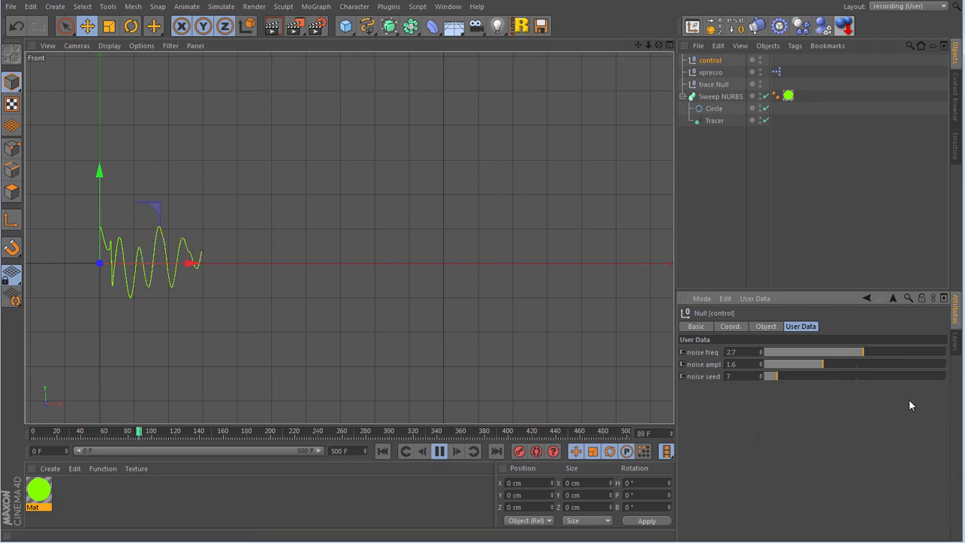
left_click(918, 374)
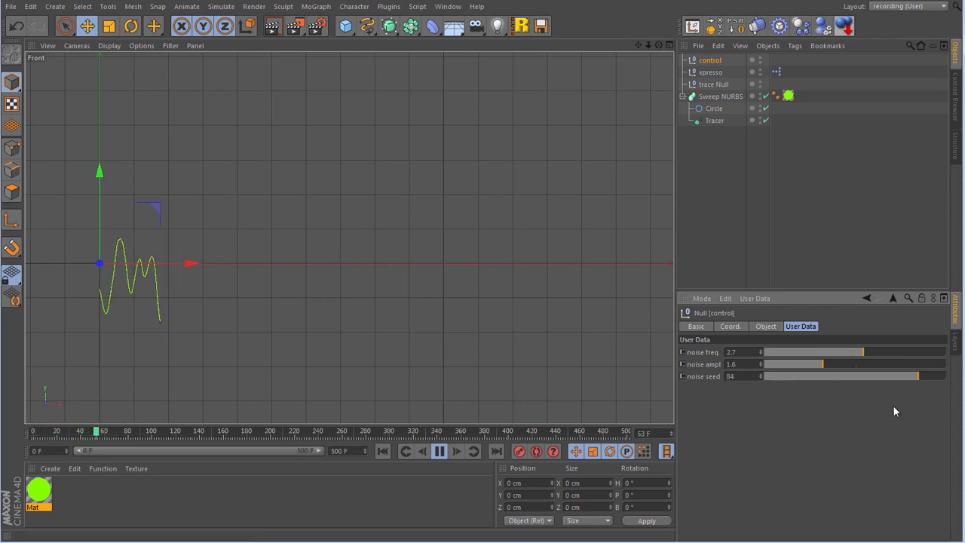
left_click(769, 376)
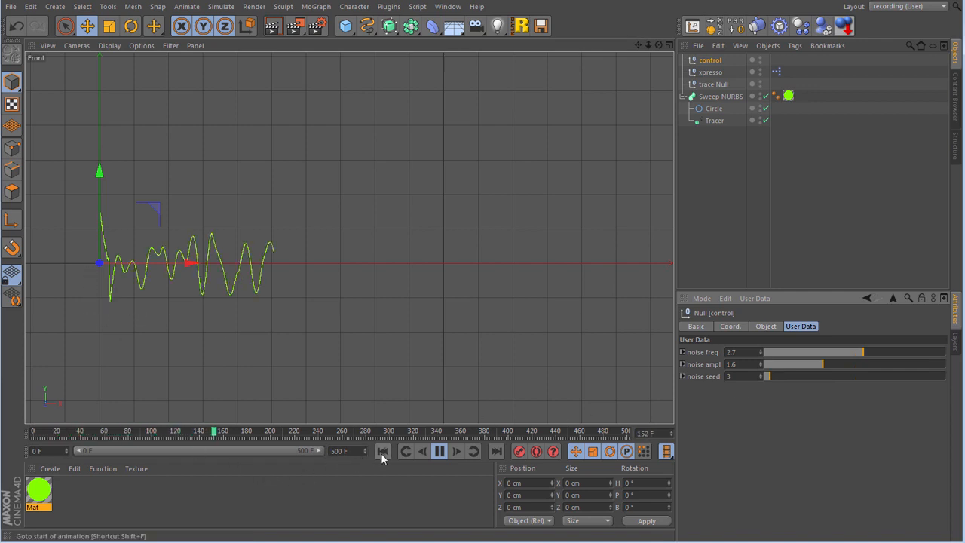
left_click(439, 451)
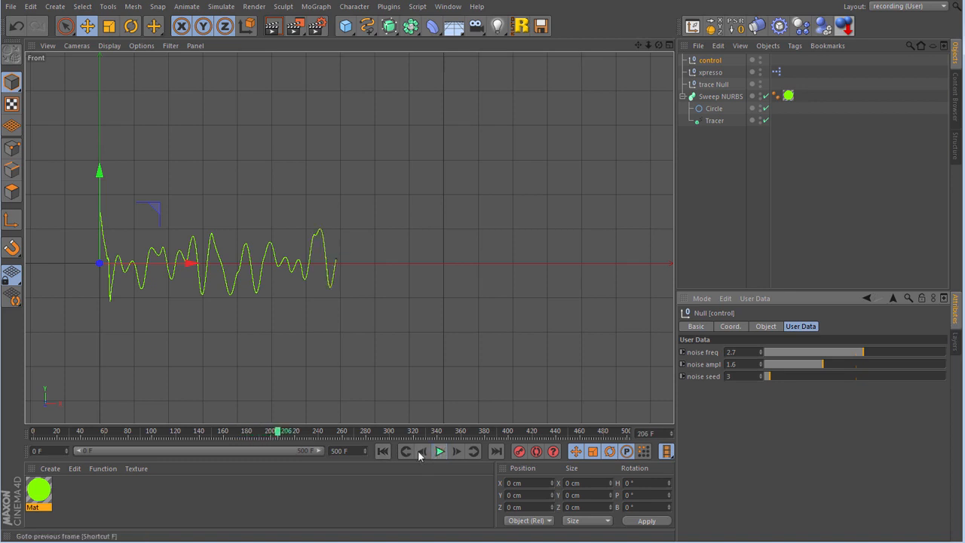
left_click(382, 451)
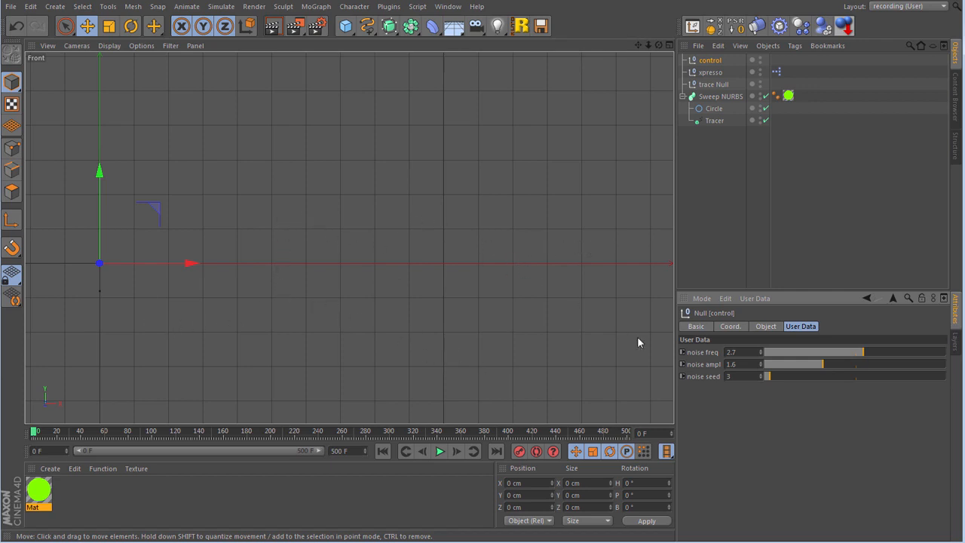
- At the first frame, try noise seed values 39, 12 and 70 on the control null and finish with a lower seed
left_click_drag(836, 375, 899, 379)
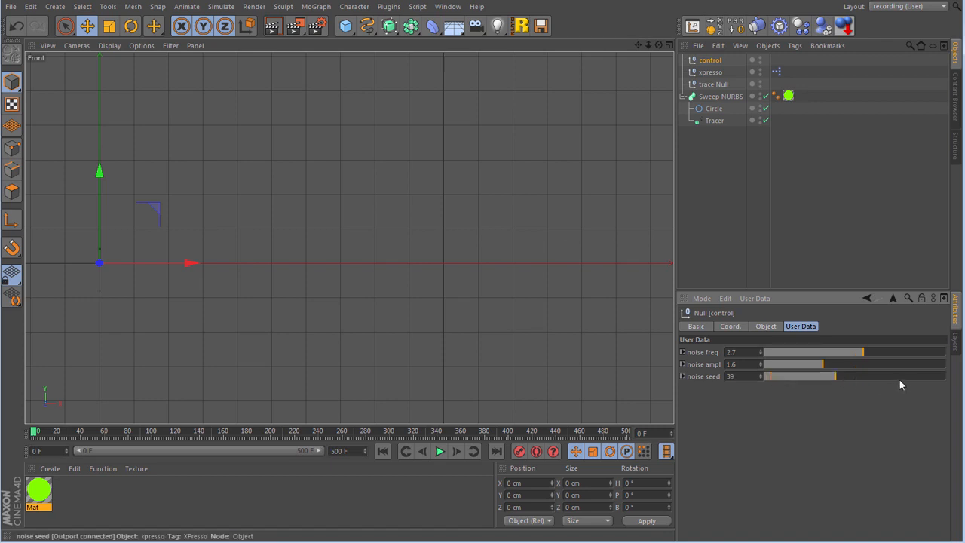
left_click(787, 376)
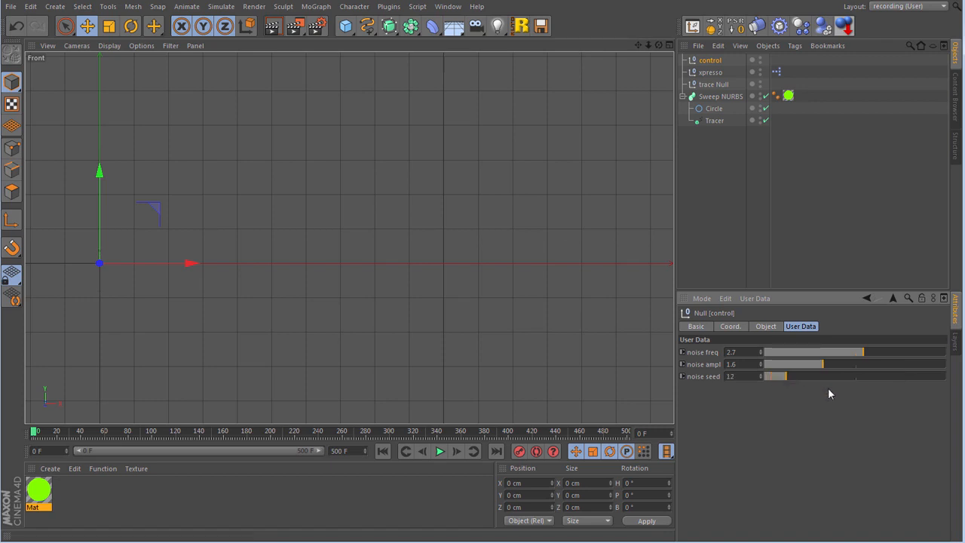
left_click(891, 376)
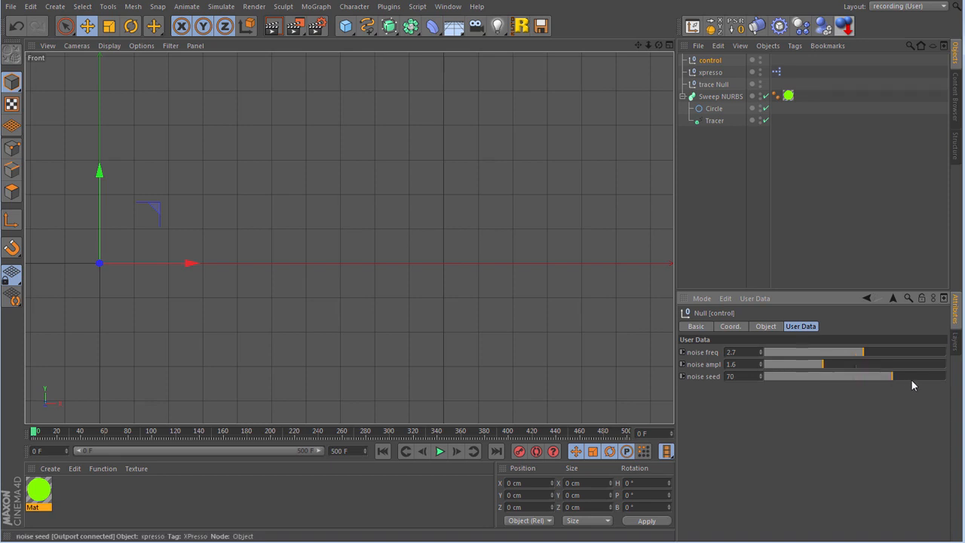
left_click(797, 377)
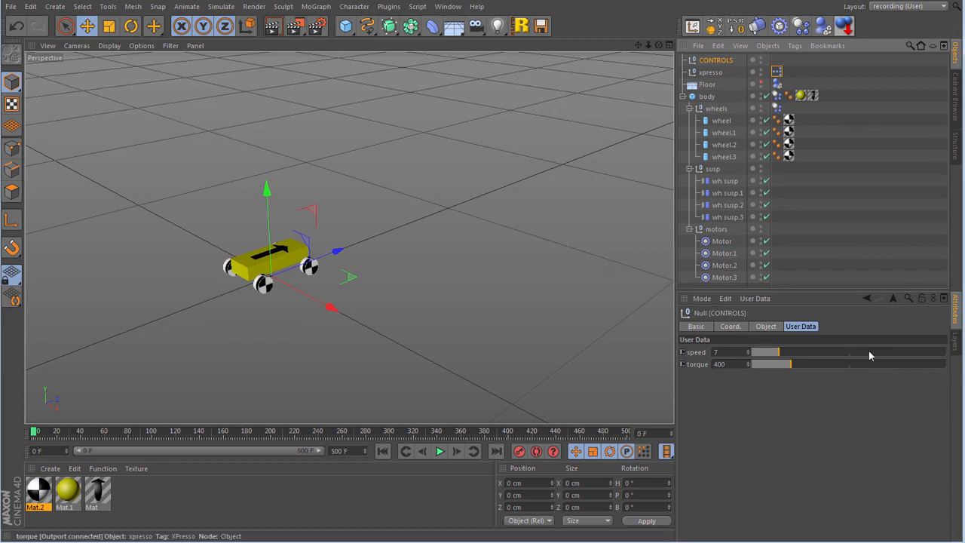
- Add a user data entry named noise freq to the CONTROLS null
left_click(756, 299)
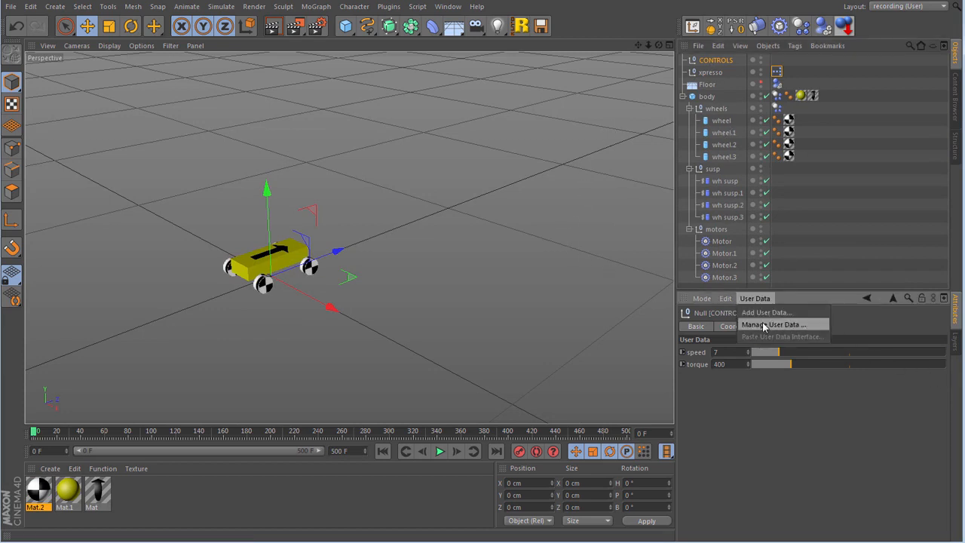
left_click(762, 323)
left_click(549, 168)
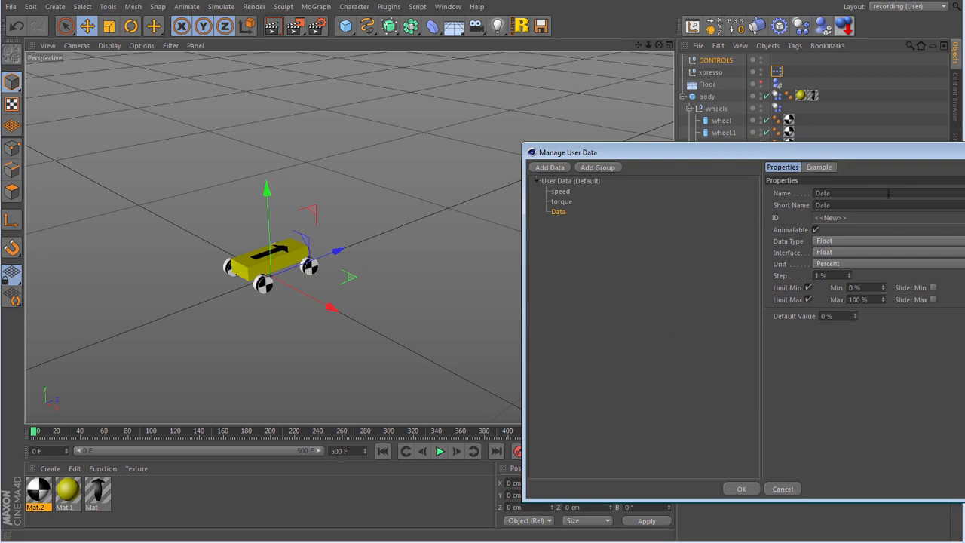
type("nonise freq")
key("Tab")
- Configure noise freq as a Float Slider with Real units, a maximum of 5 and a step of 0.1
left_click(844, 253)
left_click(840, 276)
left_click(839, 264)
left_click(835, 276)
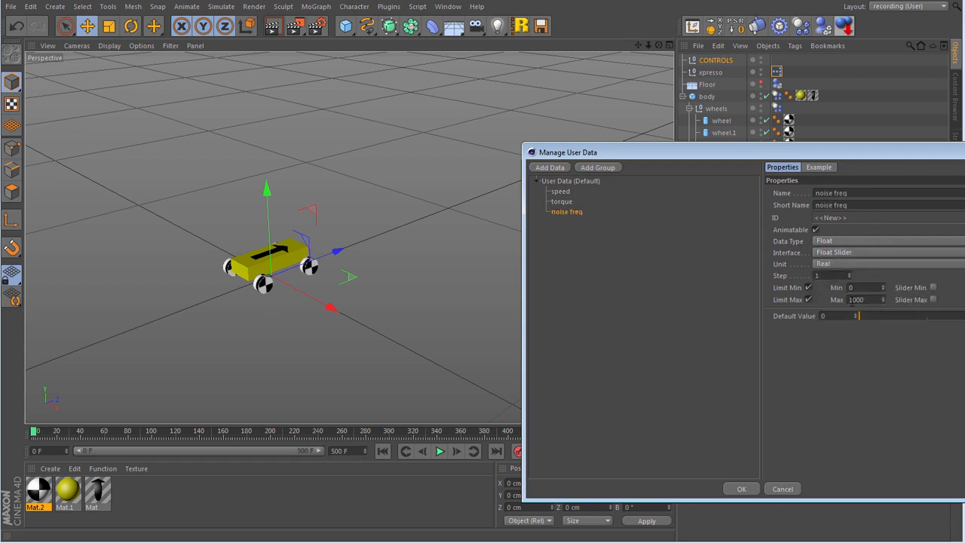
double_click(871, 301)
type("5")
left_click_drag(816, 275, 824, 280)
type("0.1")
- Duplicate the noise freq user data entry and rename the copy noise ampl
left_click_drag(565, 213, 567, 219, "ctrl")
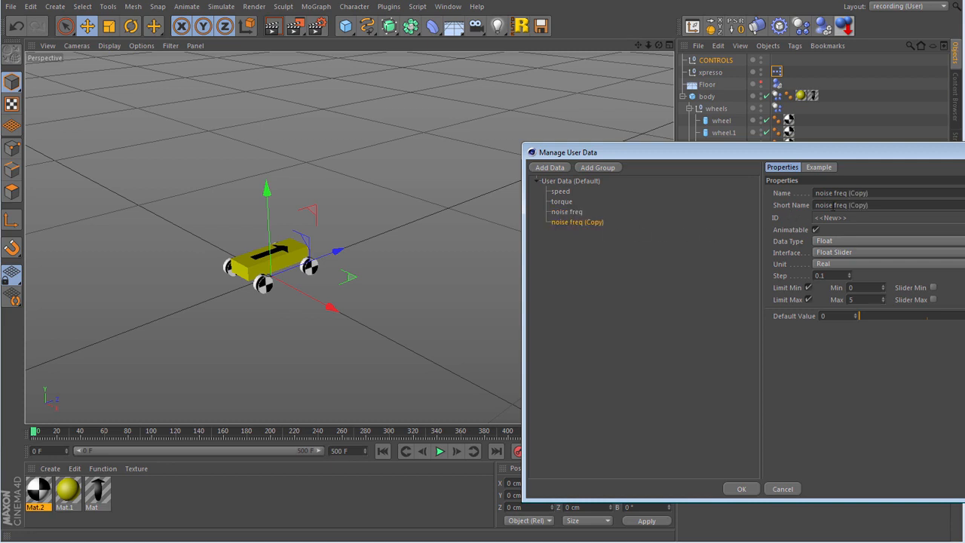
key("BackSpace")
key("BackSpace")
key("BackSpace")
key("BackSpace")
key("BackSpace")
key("BackSpace")
key("BackSpace")
key("BackSpace")
key("BackSpace")
key("BackSpace")
key("BackSpace")
type("a")
type("p")
key("BackSpace")
type("mpl")
key("Tab")
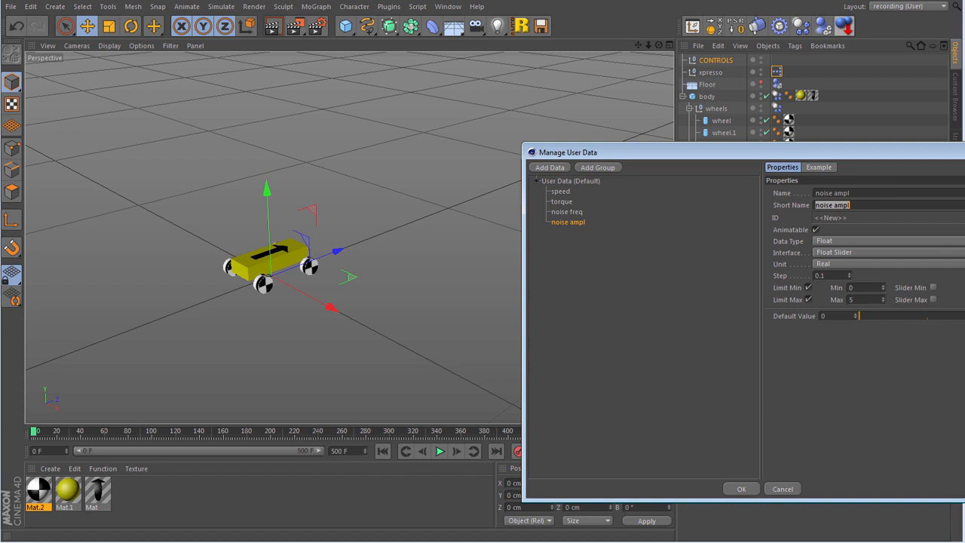
left_click(703, 313)
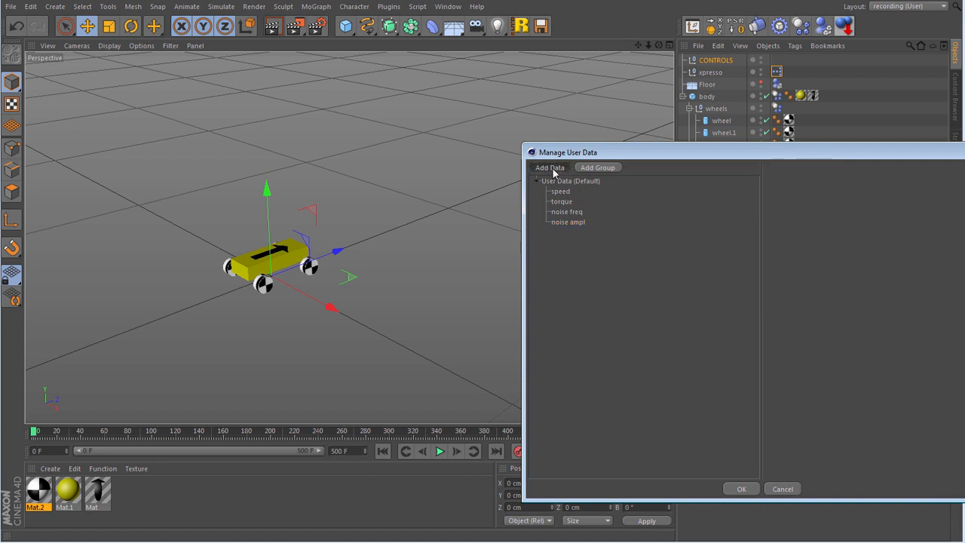
- Add a user data entry named noise seed with the Integer data type and an Integer Slider interface
left_click(550, 168)
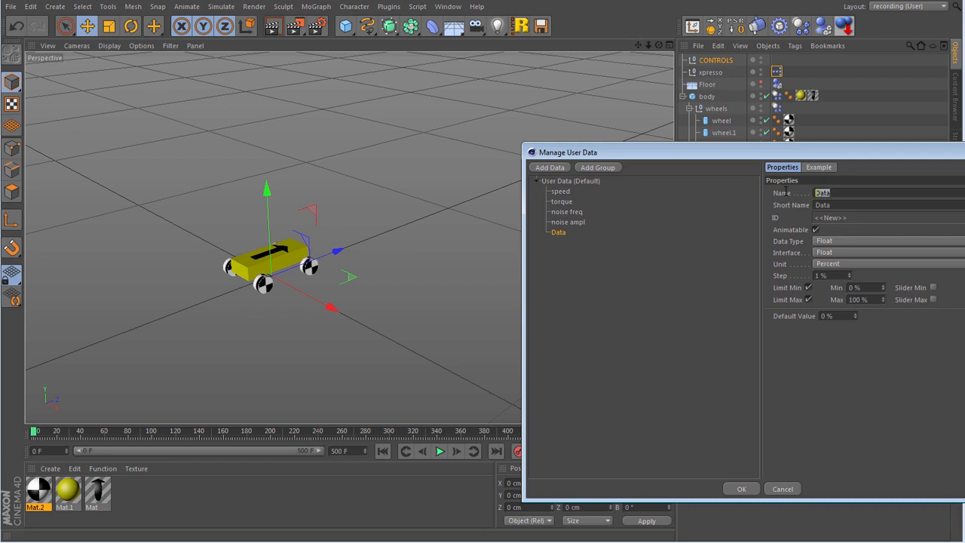
key("BackSpace")
type("noise seed")
key("Tab")
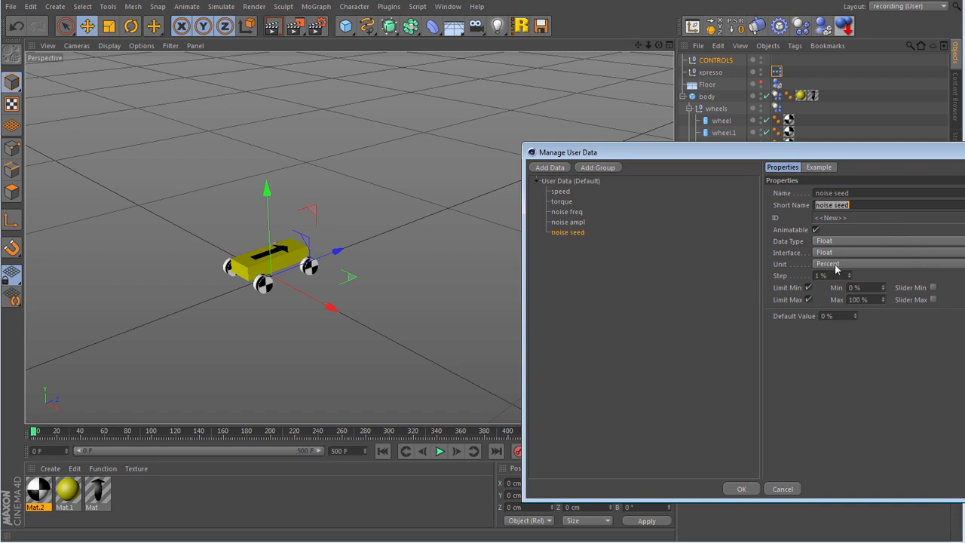
left_click(837, 243)
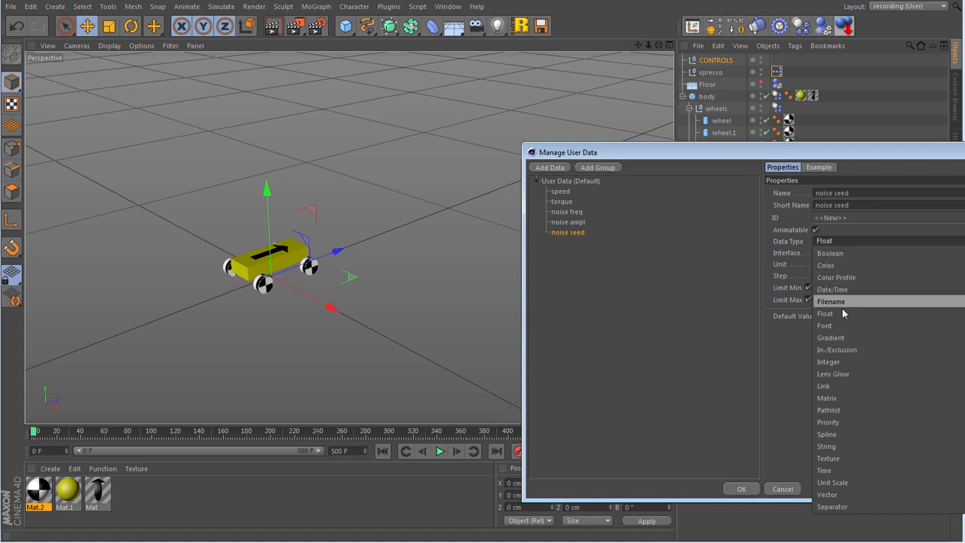
left_click(843, 361)
left_click(843, 251)
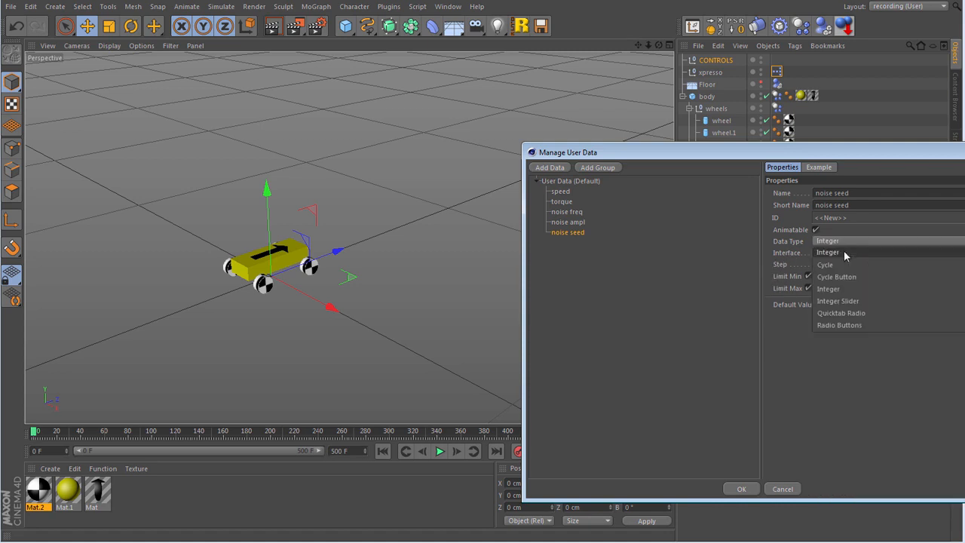
left_click(853, 305)
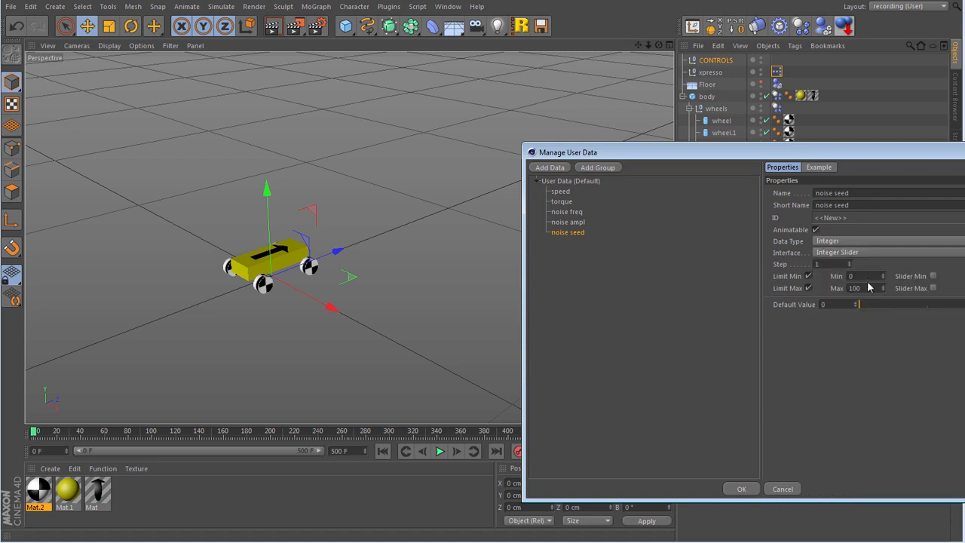
- Apply the user data changes and set noise freq to 1.4, noise ampl to 1.9 and noise seed to 40
left_click(737, 489)
left_click_drag(772, 380, 838, 407)
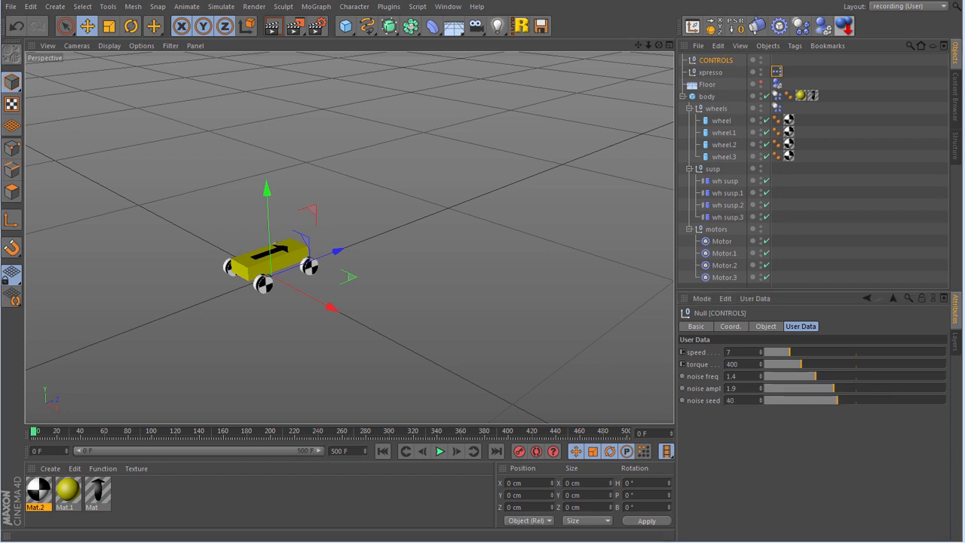
- Bring up the XPresso Editor and delete the Random and Result nodes
left_click_drag(0, 80, 363, 66)
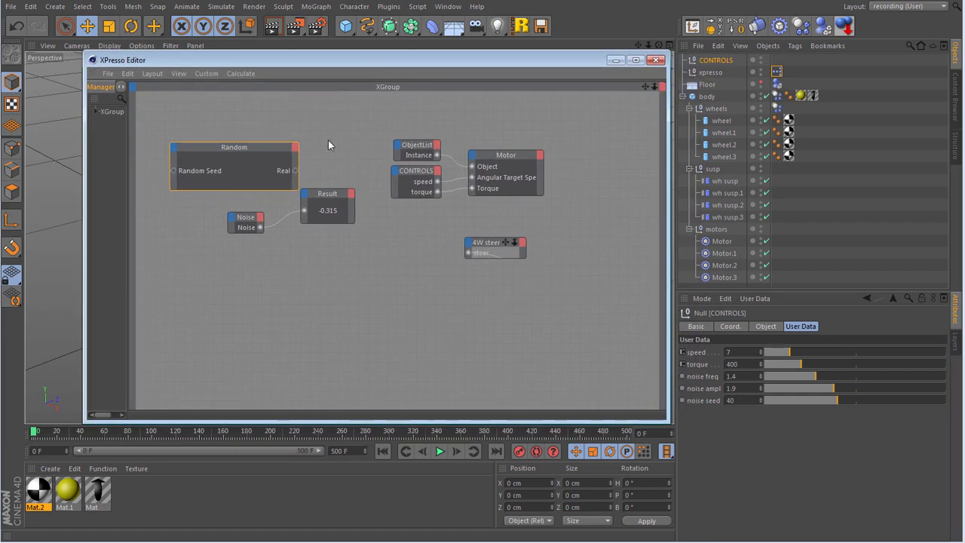
left_click(230, 149)
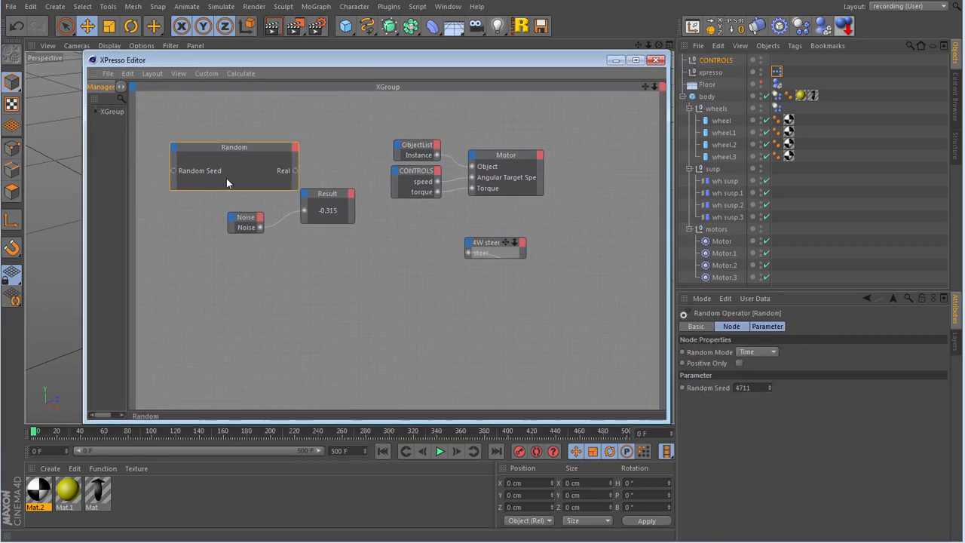
key("Delete")
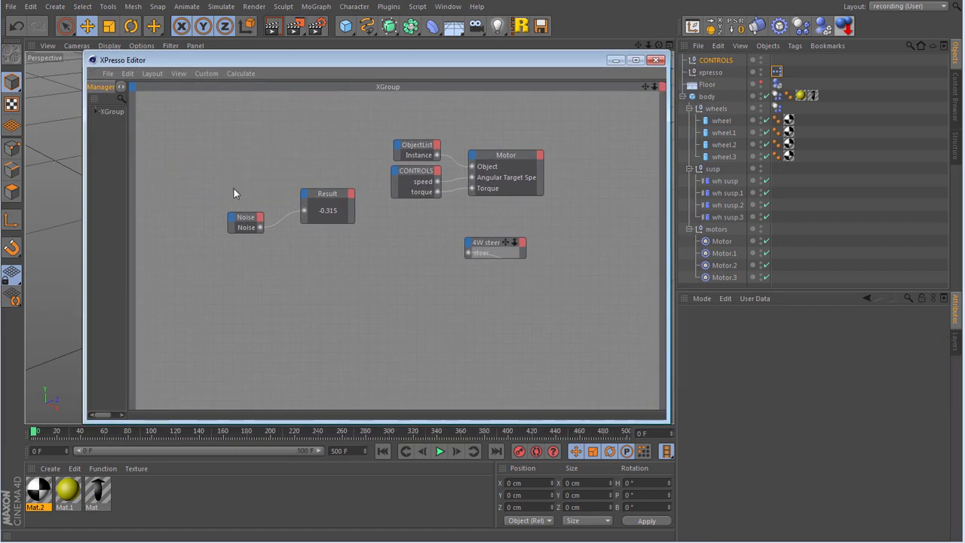
left_click(325, 196)
key("Delete")
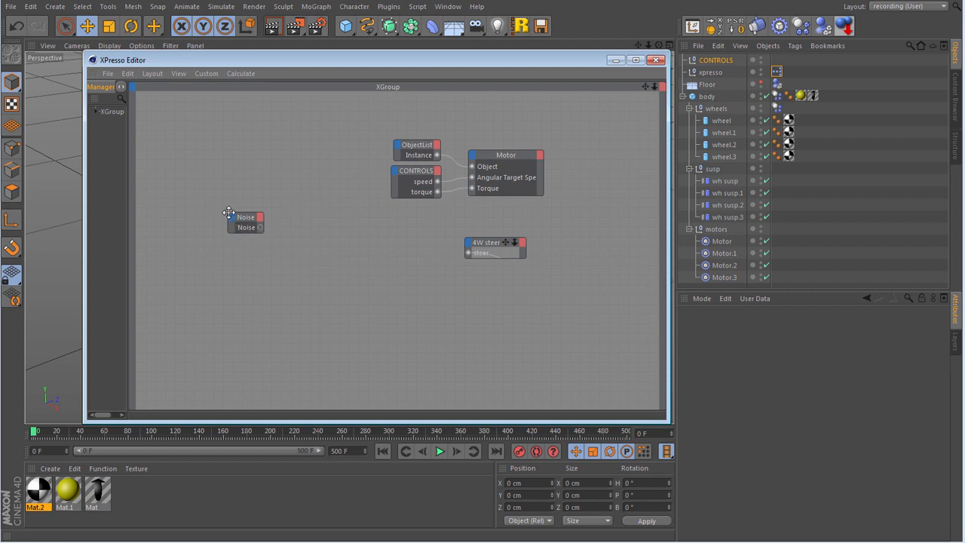
- Add Frequency, Amplitude and Seed inputs to the Noise node, and enlarge and reposition it to show them
left_click(231, 217)
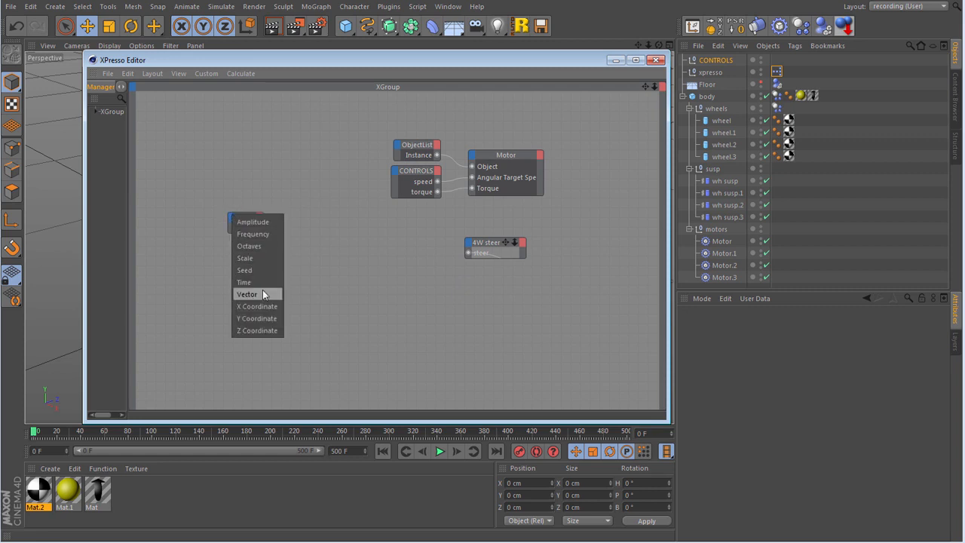
left_click(262, 234)
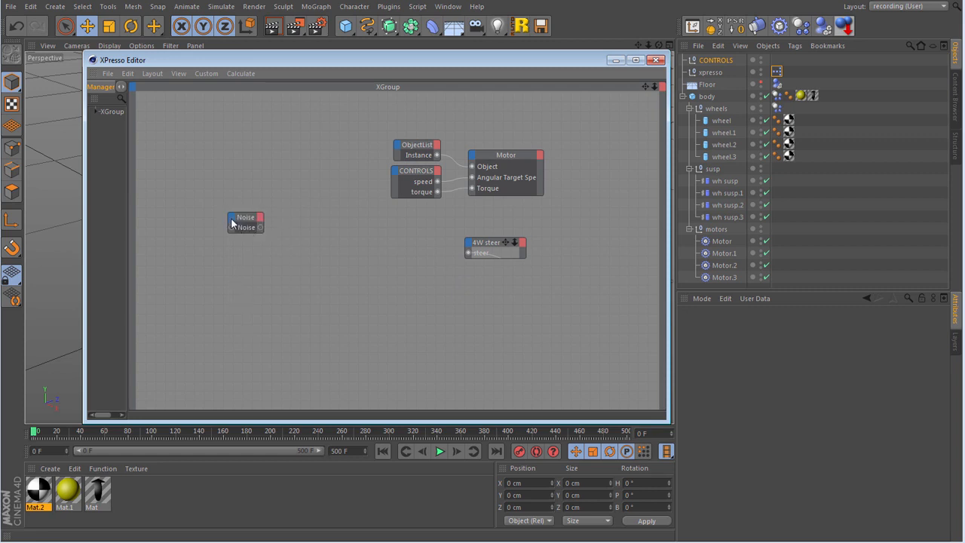
left_click(231, 218)
left_click(241, 224)
left_click(232, 218)
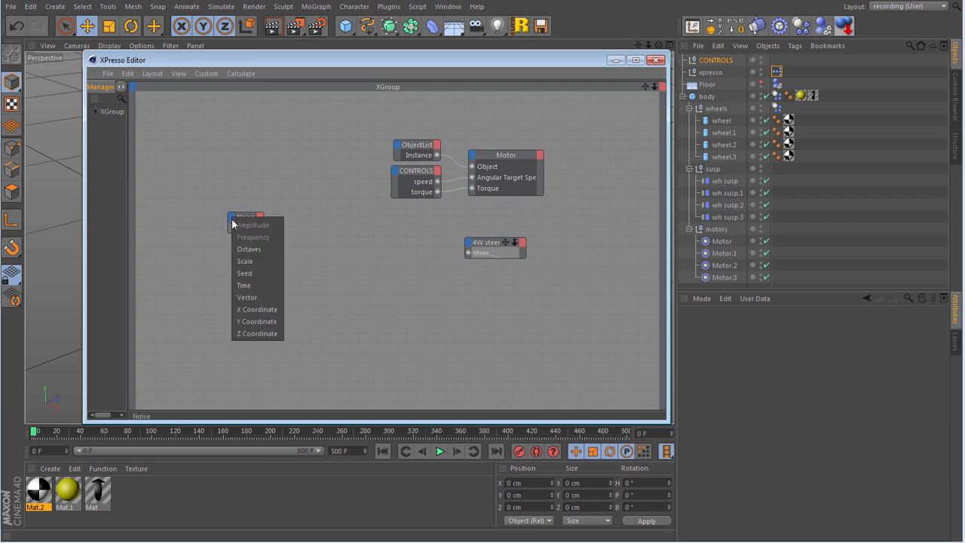
left_click(247, 273)
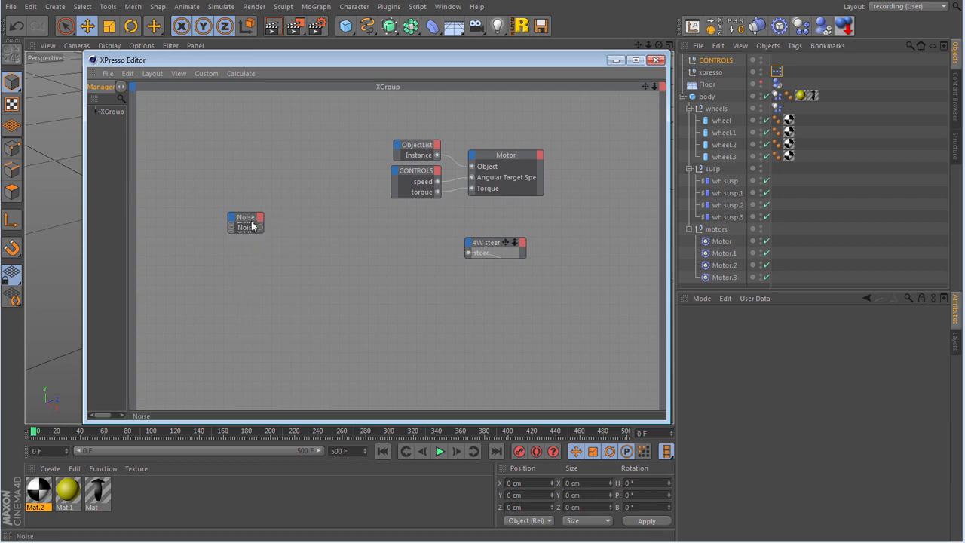
left_click_drag(260, 219, 346, 236)
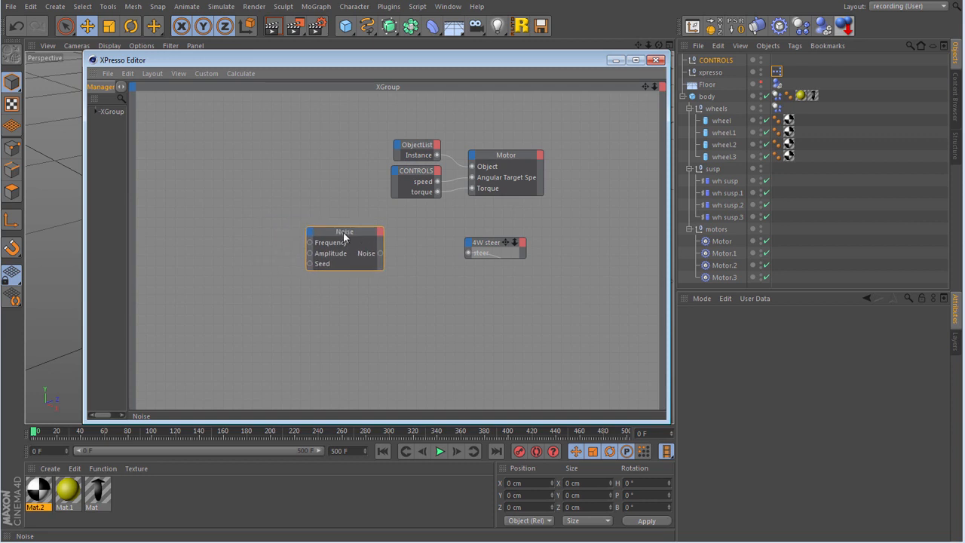
- Add a second CONTROLS object node before the Noise node with noise freq, noise ampl and noise seed outputs
left_click_drag(425, 184, 198, 235)
left_click(212, 227)
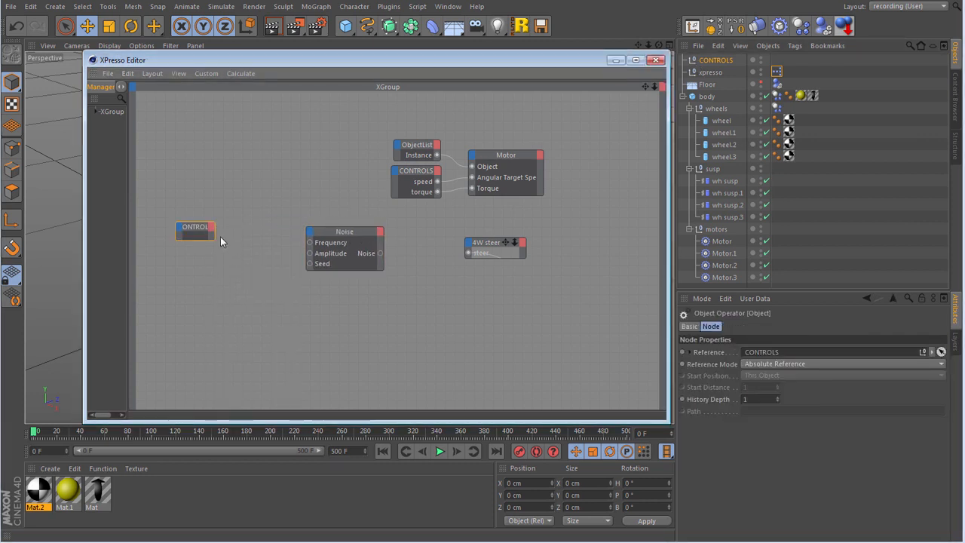
left_click(212, 228)
mouse_move(253, 404)
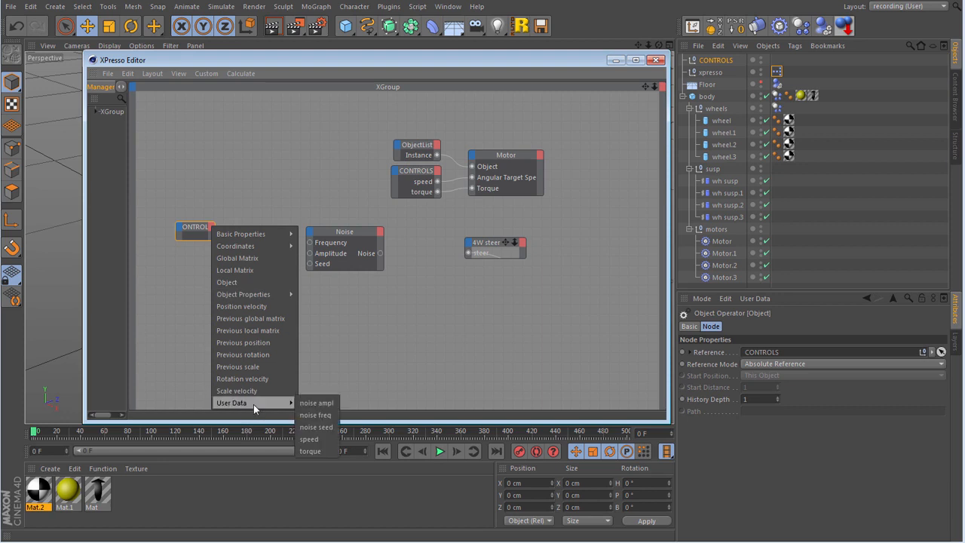
left_click(319, 415)
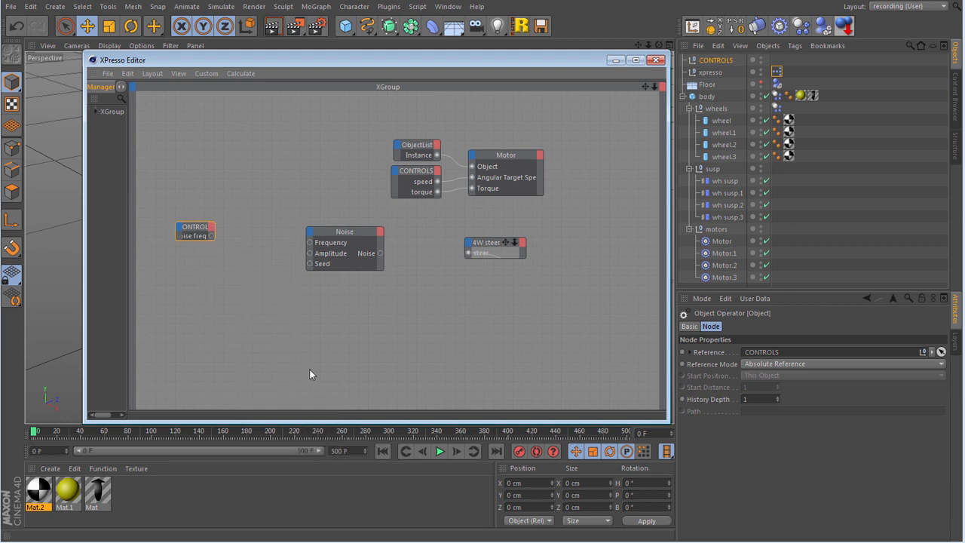
left_click(212, 227)
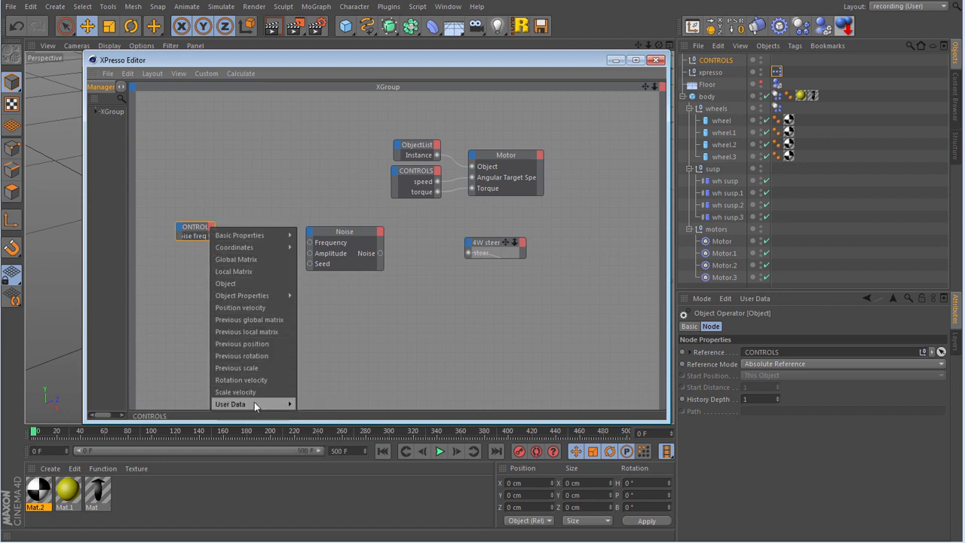
mouse_move(254, 403)
left_click(319, 405)
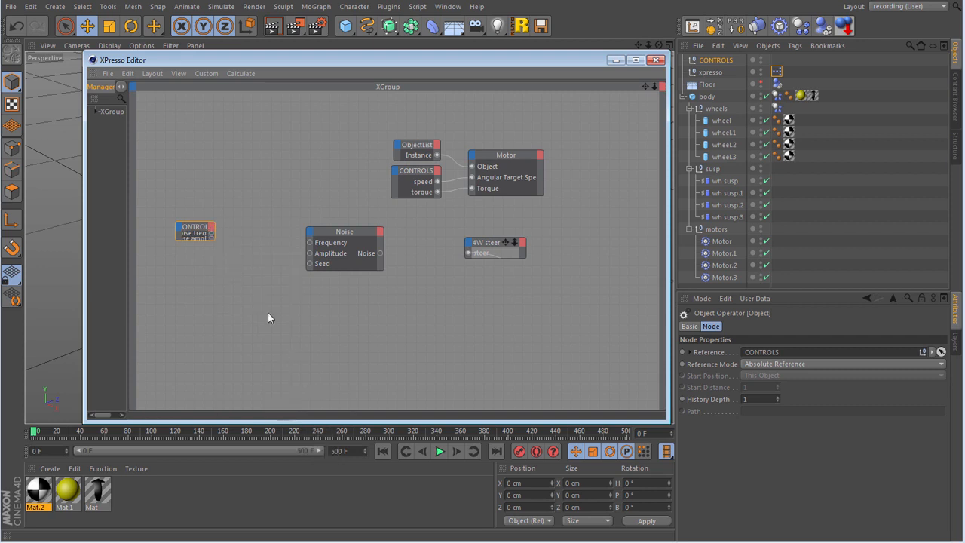
left_click(211, 230)
mouse_move(292, 407)
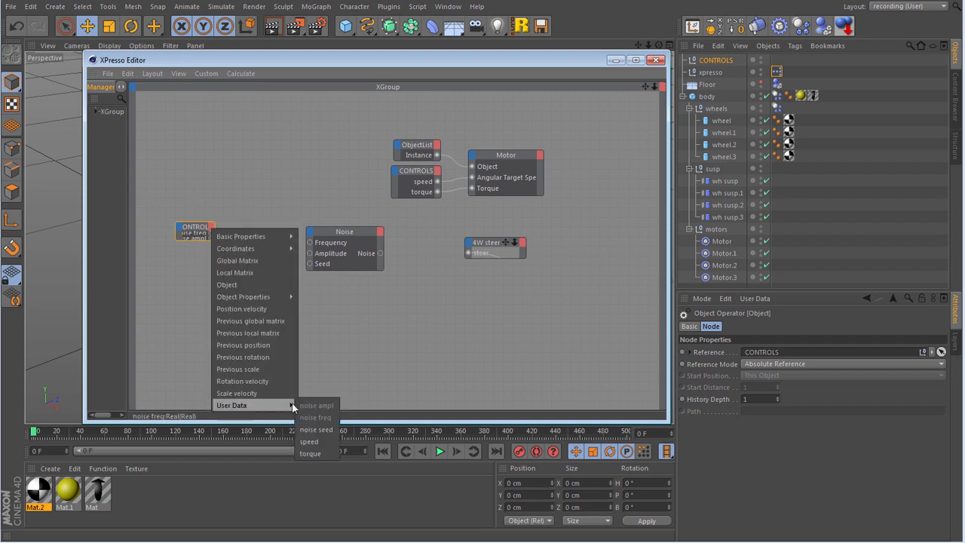
left_click(327, 431)
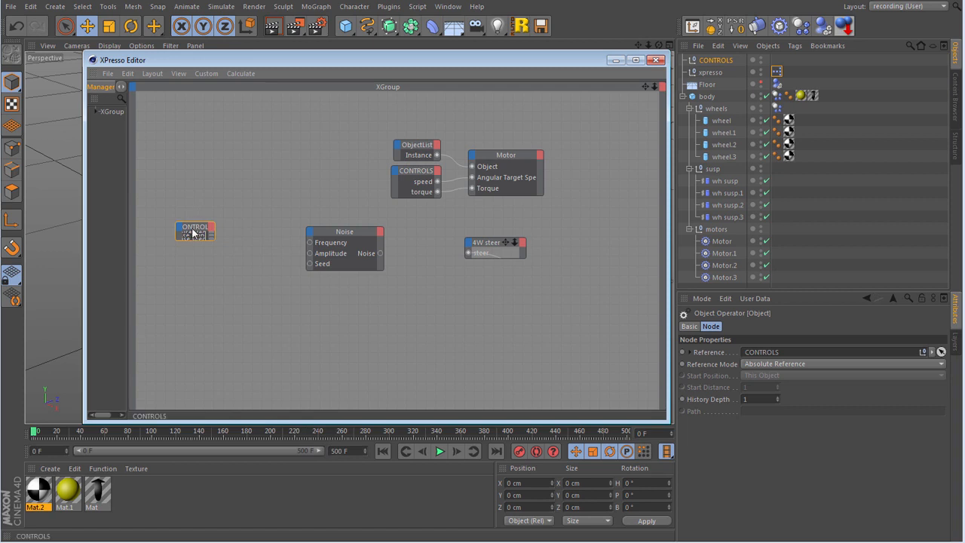
- Wire noise freq, noise ampl and noise seed to the Noise node's Frequency, Amplitude and Seed, and widen the gap between Noise and 4W steer
left_click_drag(193, 232, 309, 254)
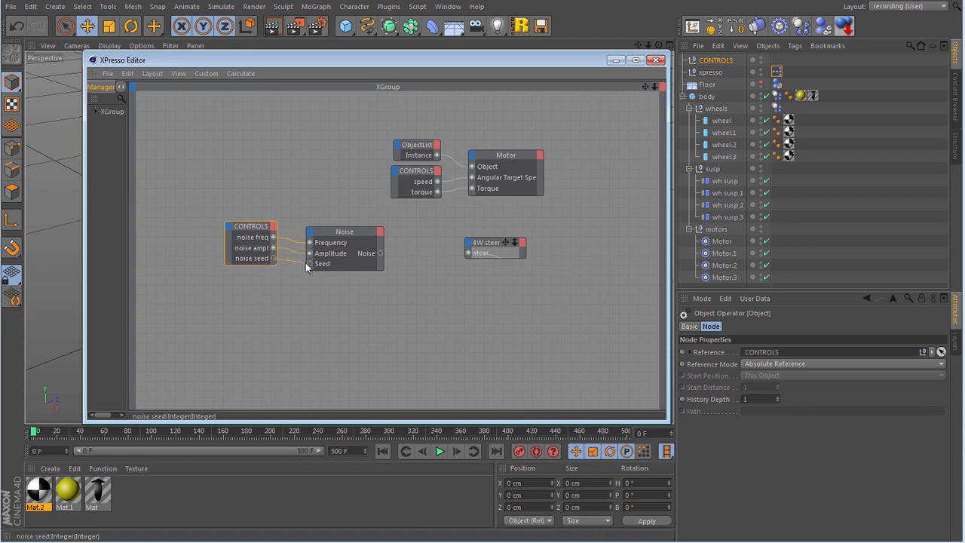
left_click_drag(308, 263, 309, 263)
left_click_drag(341, 231, 329, 232)
left_click_drag(487, 243, 542, 238)
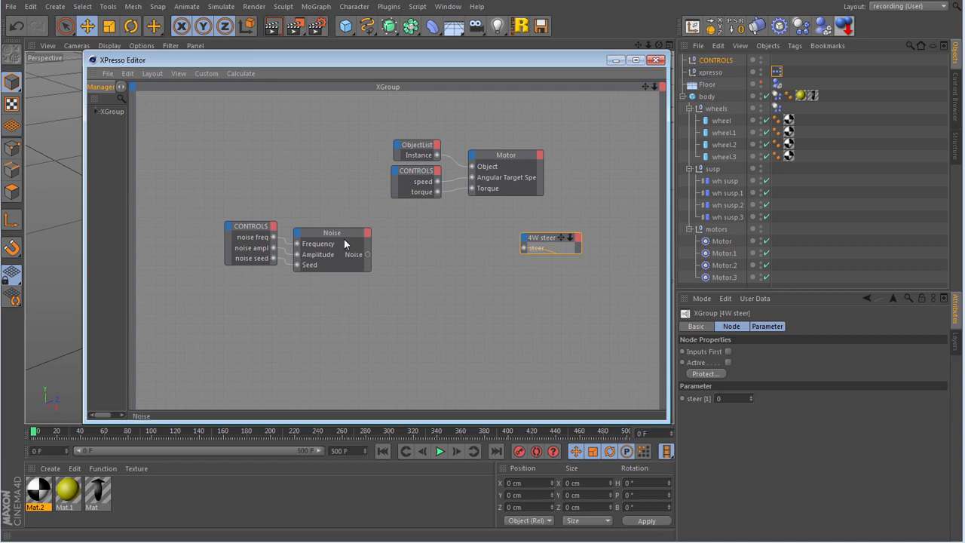
- Add a Clamp node and place it between the Noise node and the 4W steer group
right_click(405, 254)
mouse_move(450, 264)
mouse_move(497, 261)
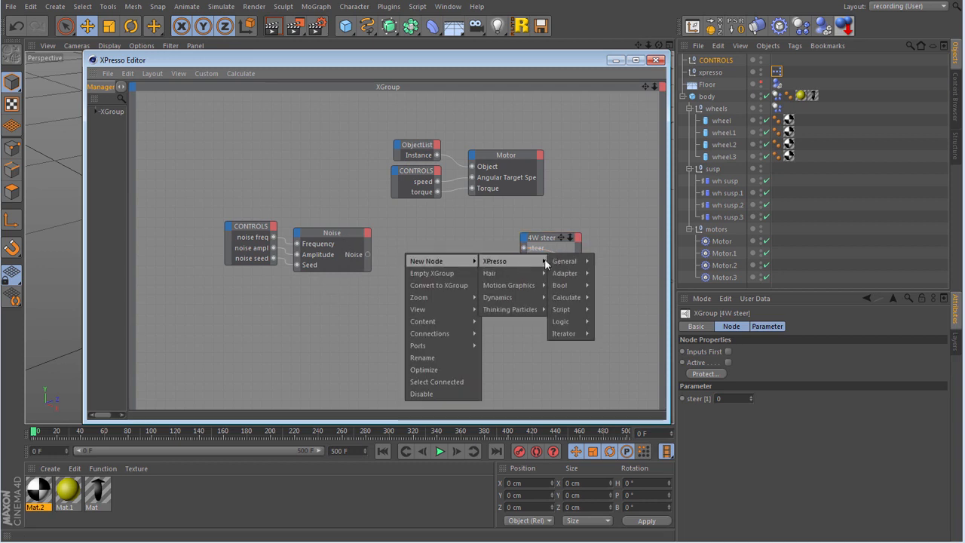
mouse_move(578, 297)
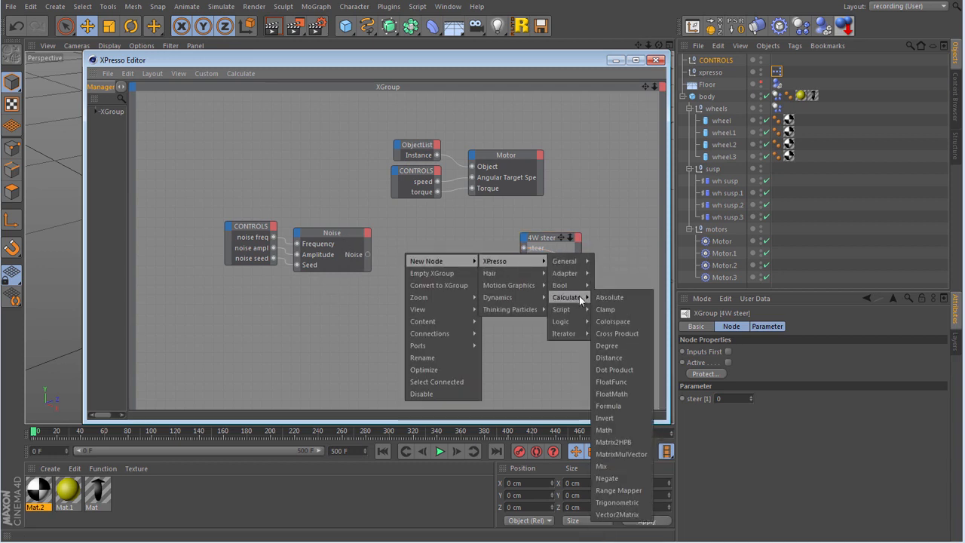
left_click(627, 309)
left_click_drag(408, 233, 428, 238)
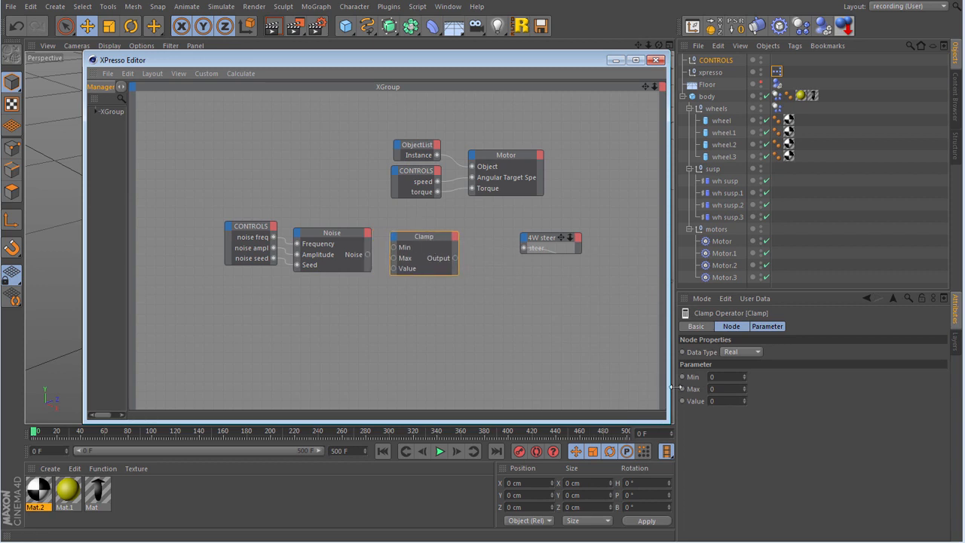
- Set the Clamp node's minimum to -0.5 and maximum to 0.5
left_click(723, 377)
key("BackSpace")
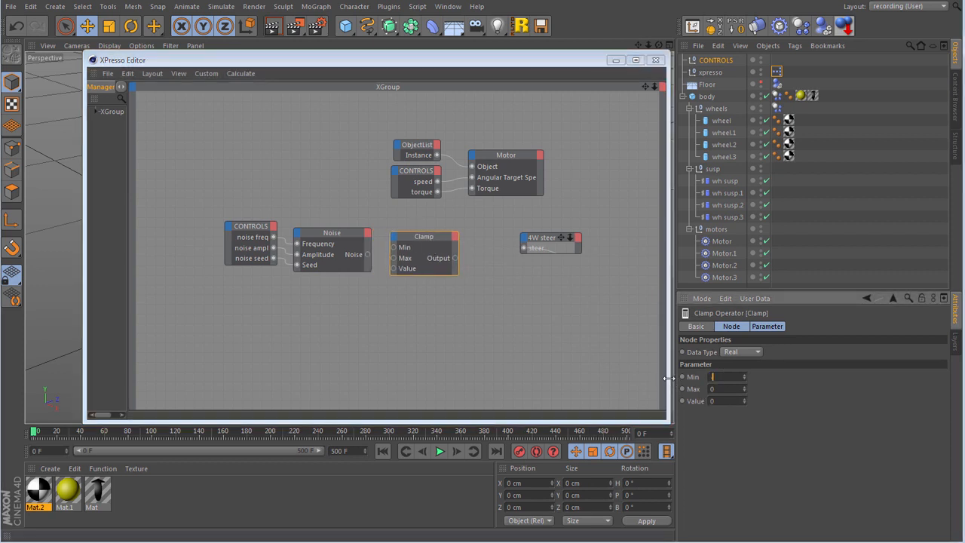
type("-5")
key("Tab")
type(".5")
key("Tab")
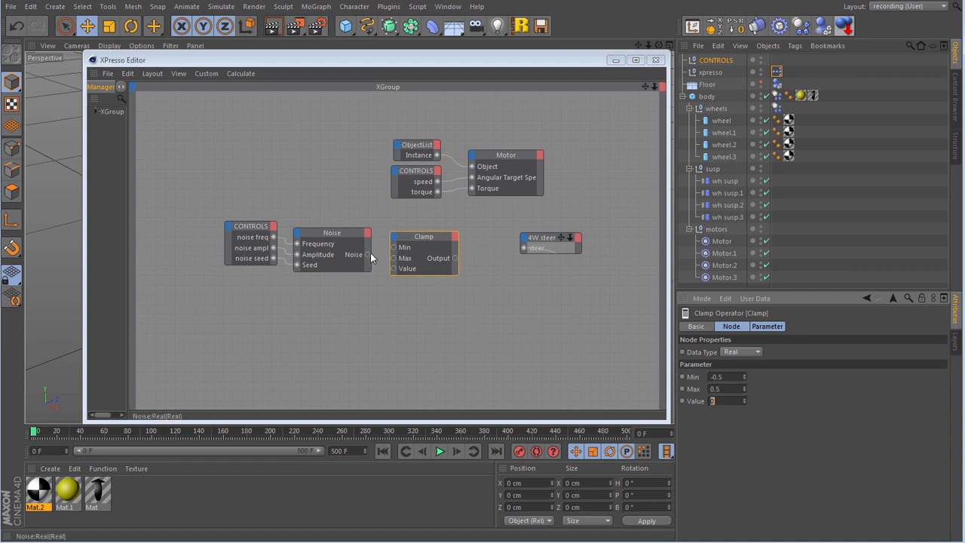
- Wire the Noise output to the Clamp node's Value and convert the second CONTROLS, Noise and Clamp nodes into an XGroup
left_click_drag(367, 254, 394, 269)
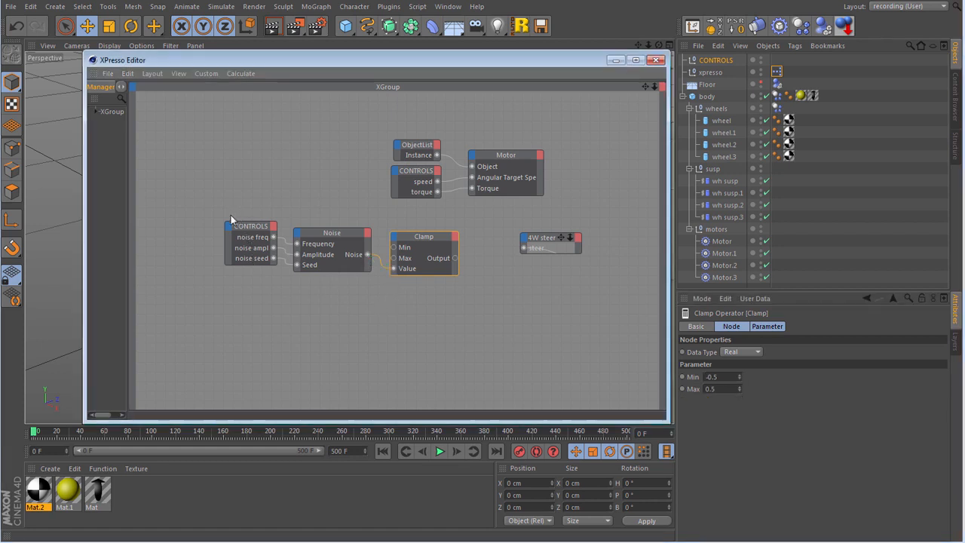
left_click_drag(241, 204, 428, 303)
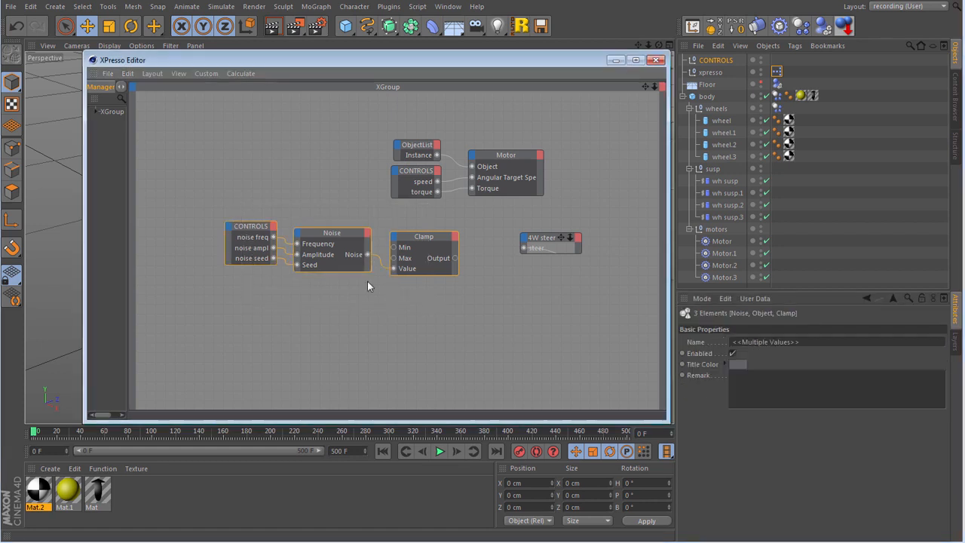
right_click(320, 236)
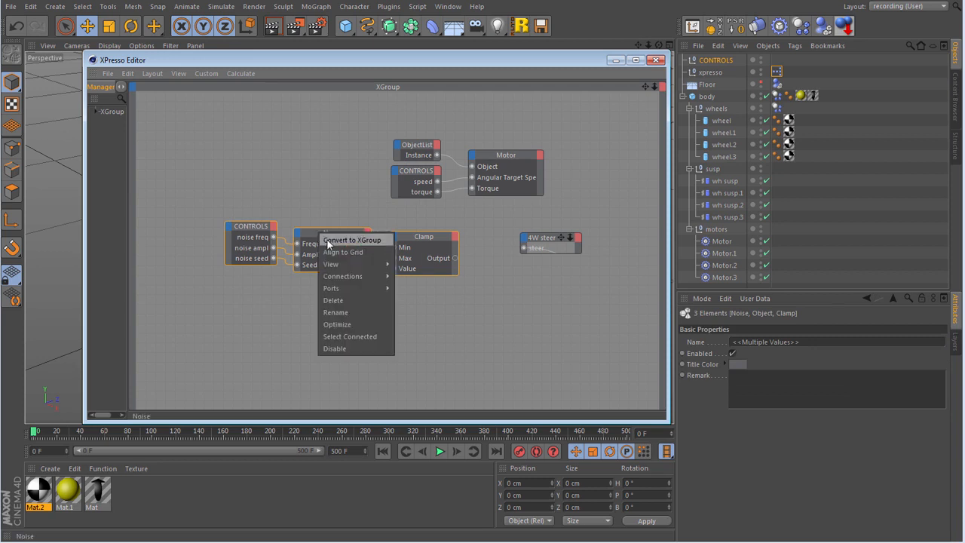
left_click(328, 241)
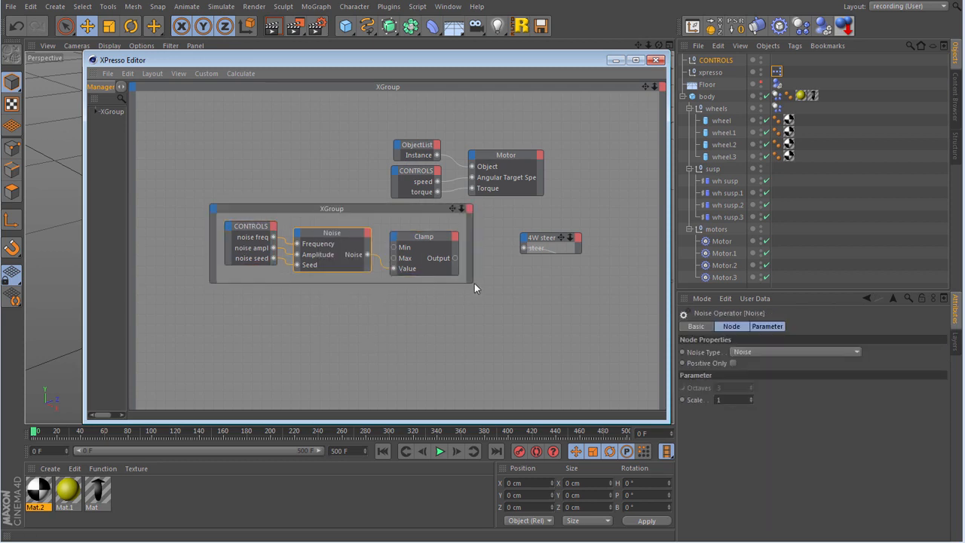
- Enlarge and reposition the new XGroup around the noise nodes and rename it "noise steer"
left_click_drag(476, 278, 497, 310)
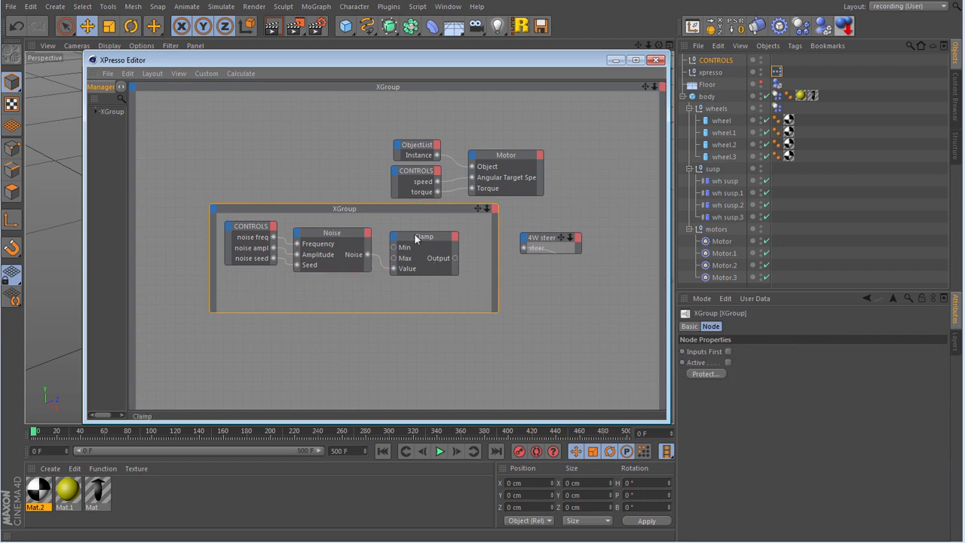
left_click_drag(394, 206, 318, 225)
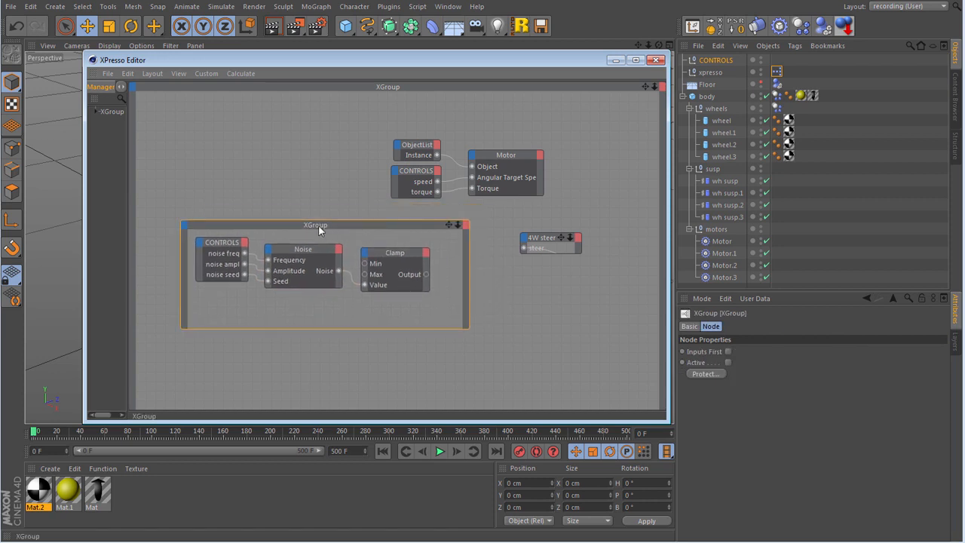
right_click(318, 225)
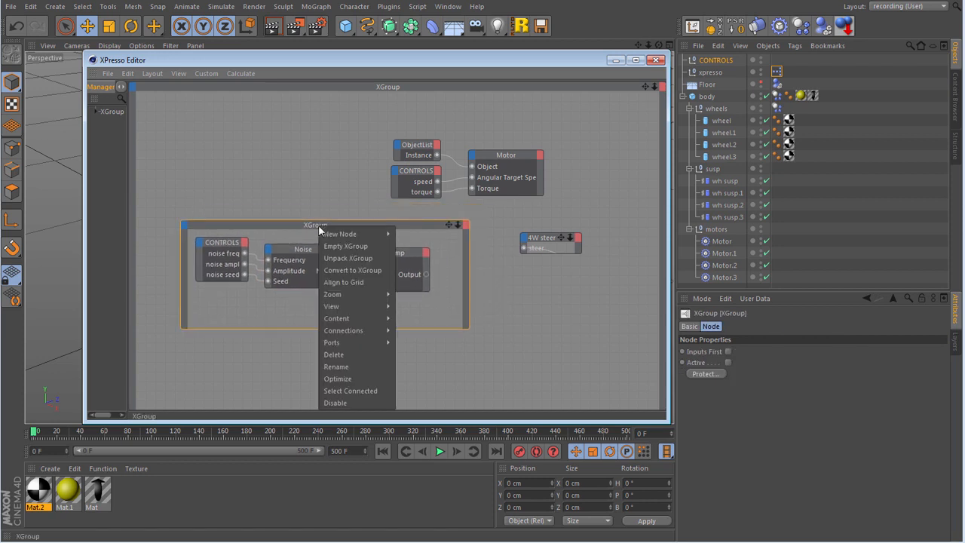
left_click(336, 366)
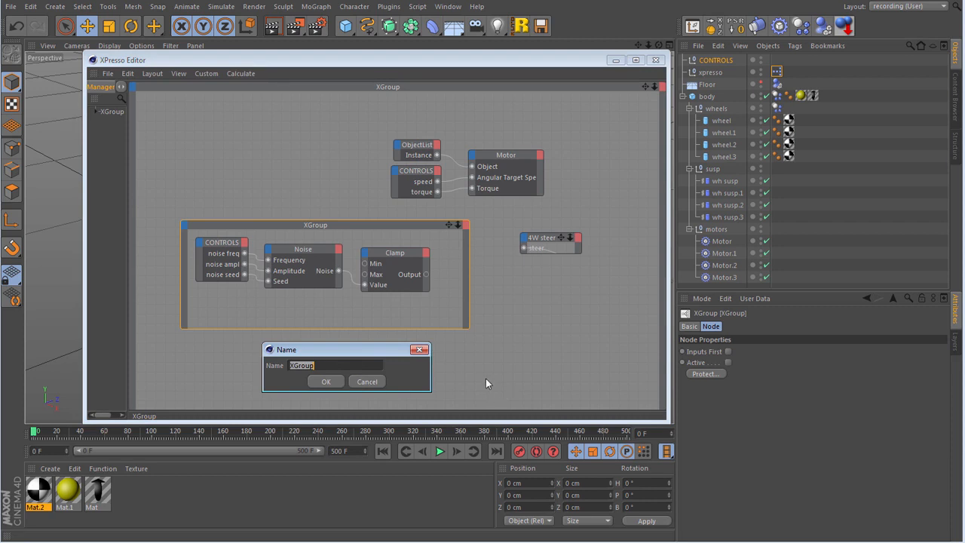
type("noise steer")
left_click(326, 381)
- Add a Real output port to the noise steer group and align the group's contents to the grid
left_click(466, 224)
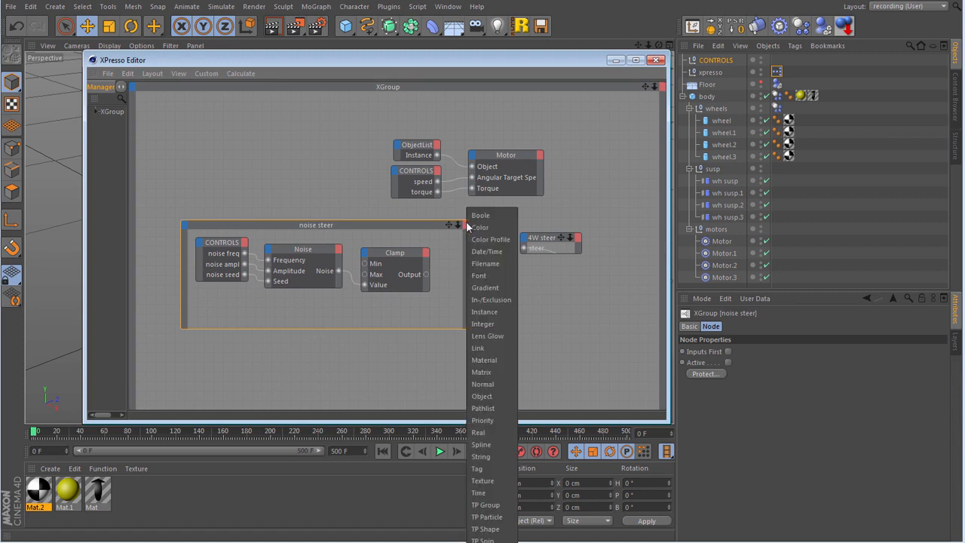
left_click(479, 433)
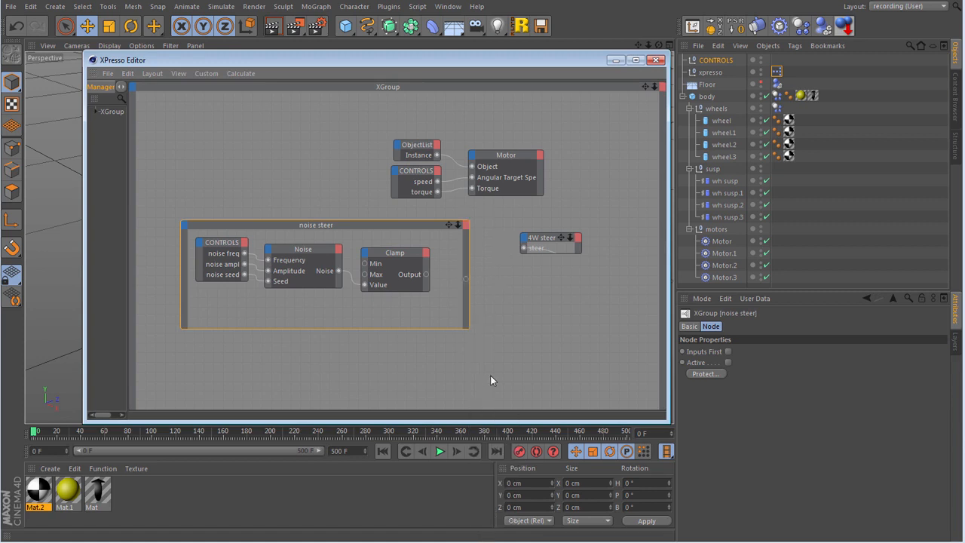
right_click(342, 228)
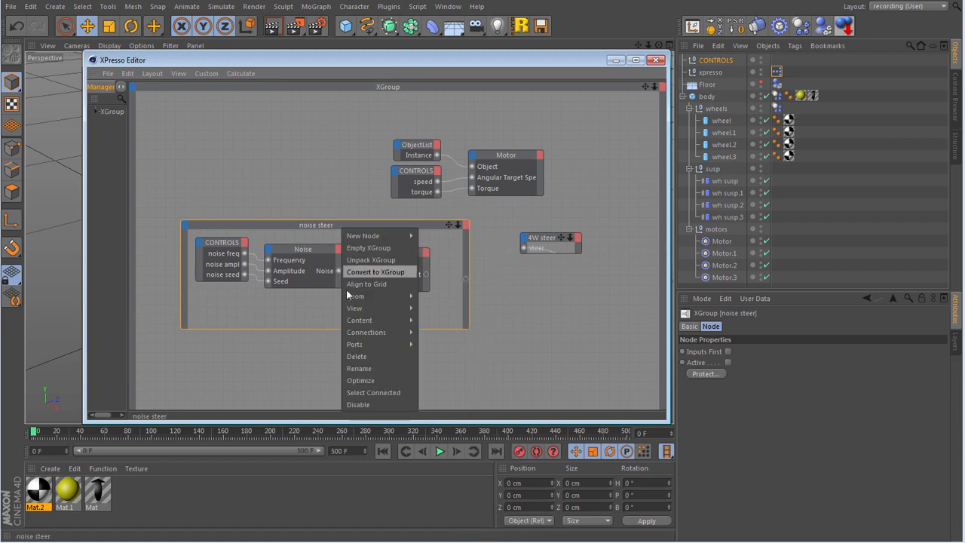
mouse_move(368, 334)
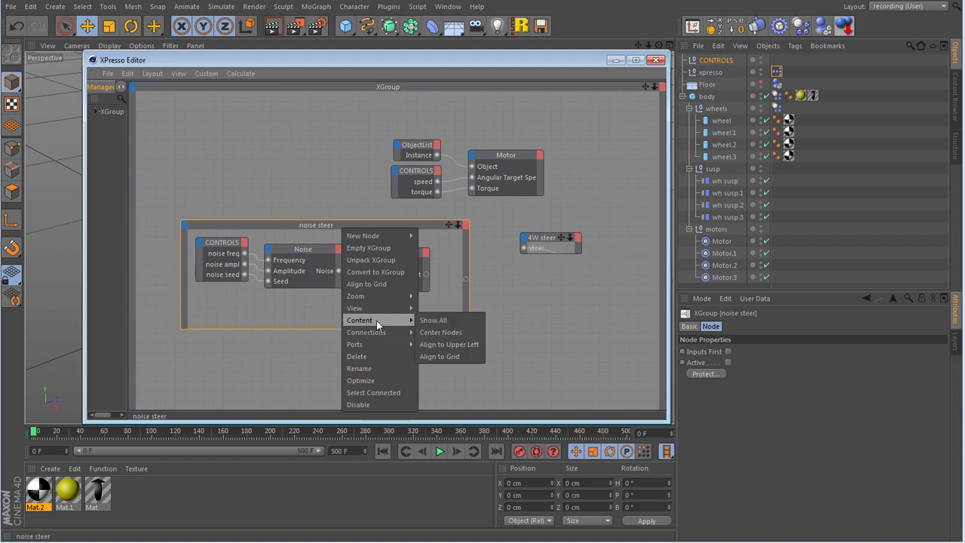
left_click(444, 356)
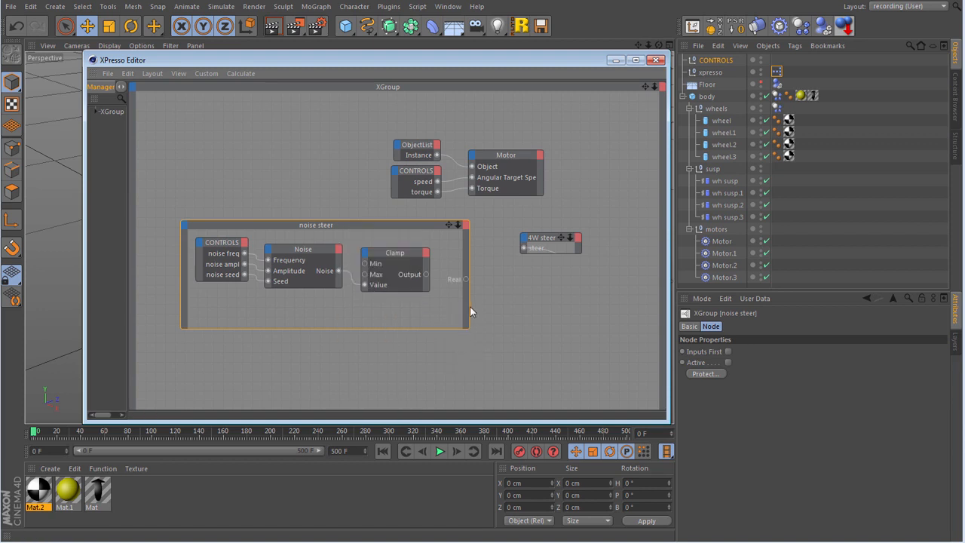
- Rename the group's Real output port to "noise" and wire the Clamp node's Output to it
right_click(453, 280)
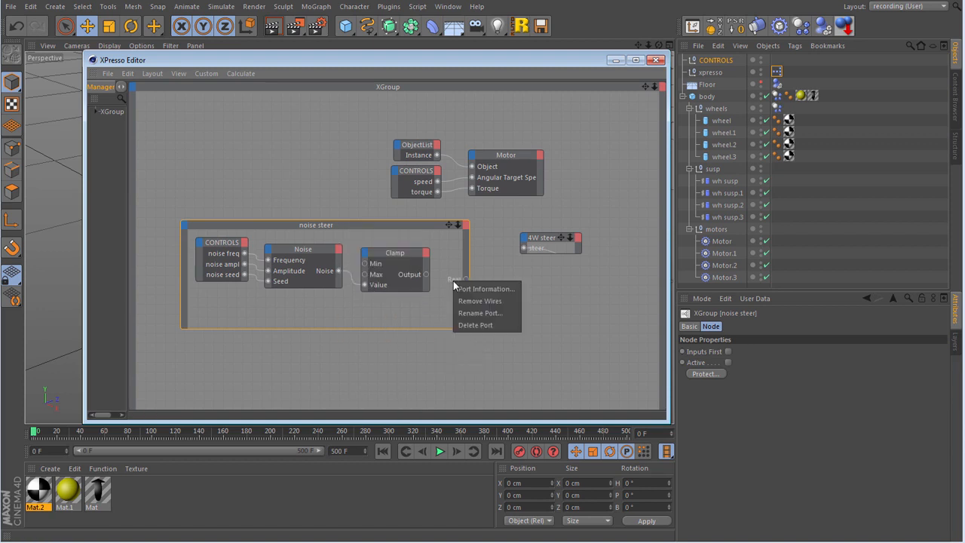
left_click(481, 313)
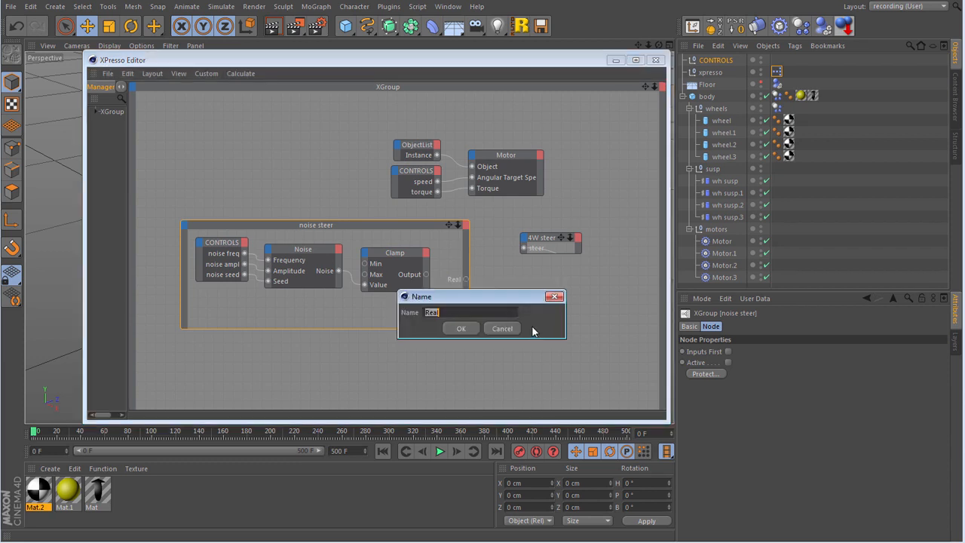
type("noise")
left_click(459, 330)
left_click_drag(428, 274, 465, 280)
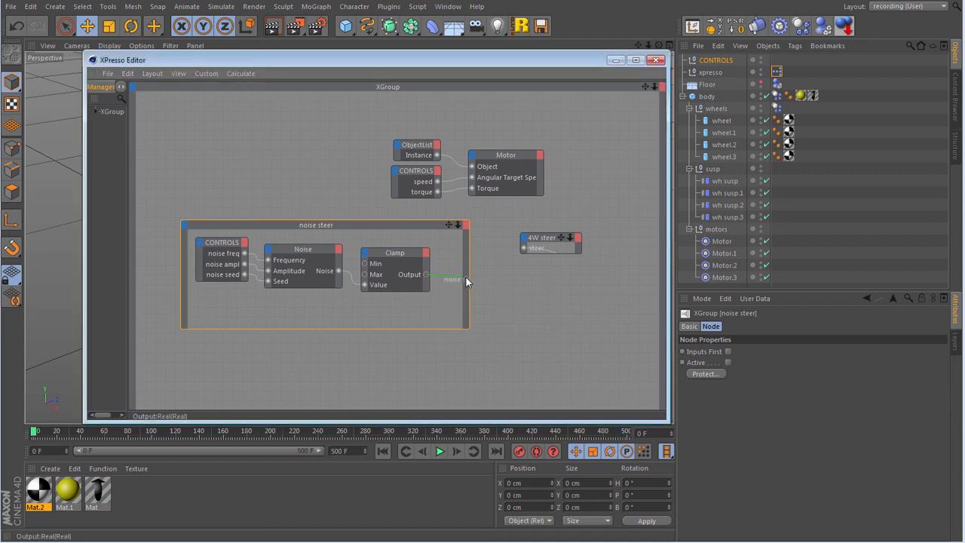
- Collapse the noise steer group, bring it and 4W steer together below the Motor nodes, and wire noise to steer
double_click(336, 224)
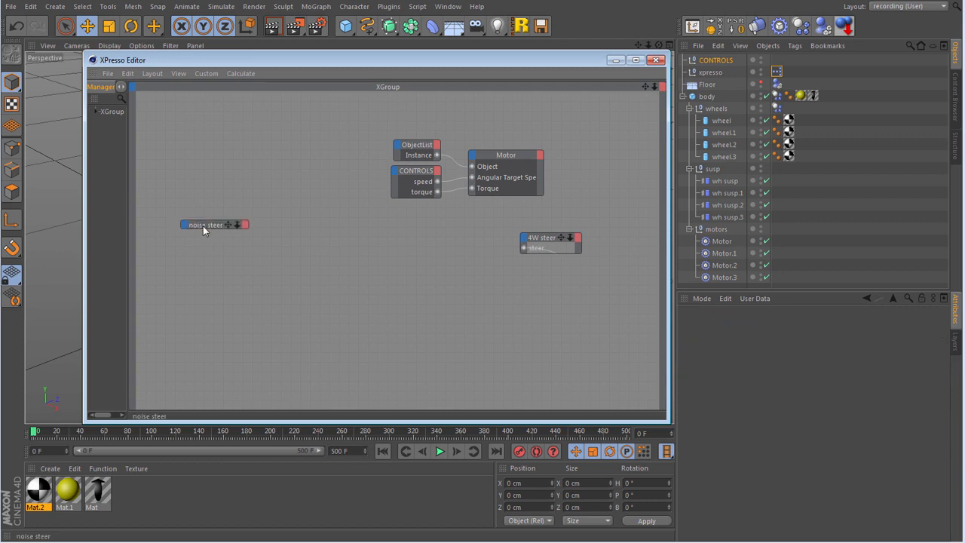
left_click_drag(203, 225, 376, 233)
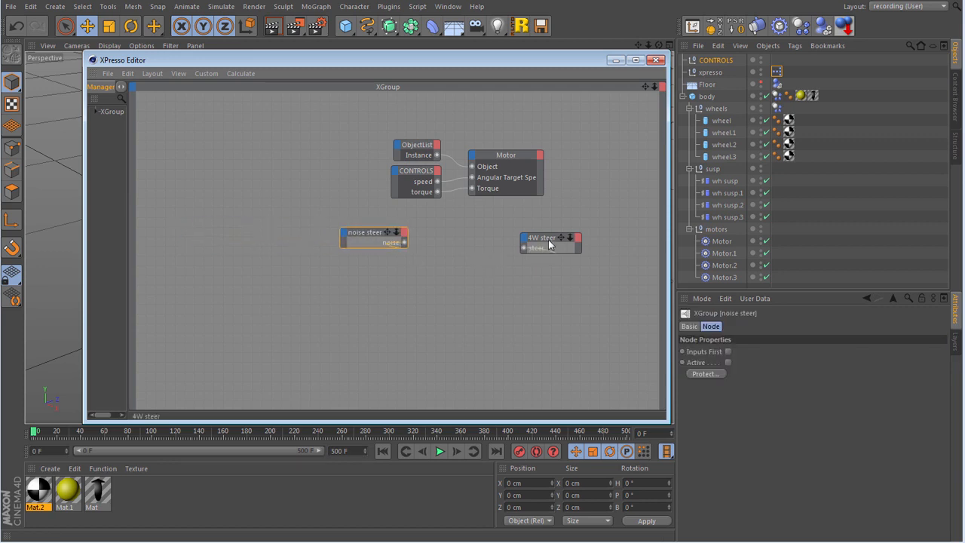
left_click_drag(550, 241, 462, 243)
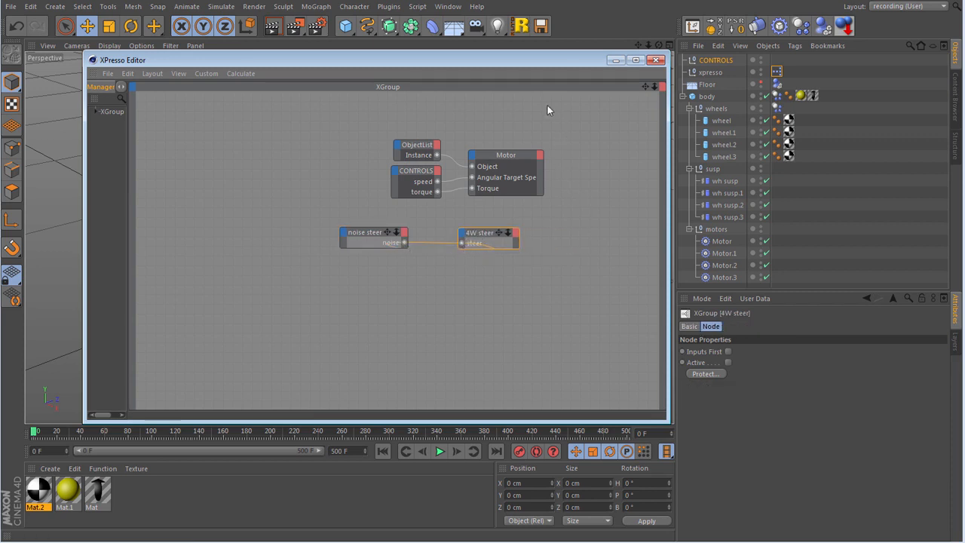
- Move the XPresso Editor out of the way, play the simulation while following the car in a zoomed-out top view, and rewind to frame 0
left_click_drag(559, 58, 0, 62)
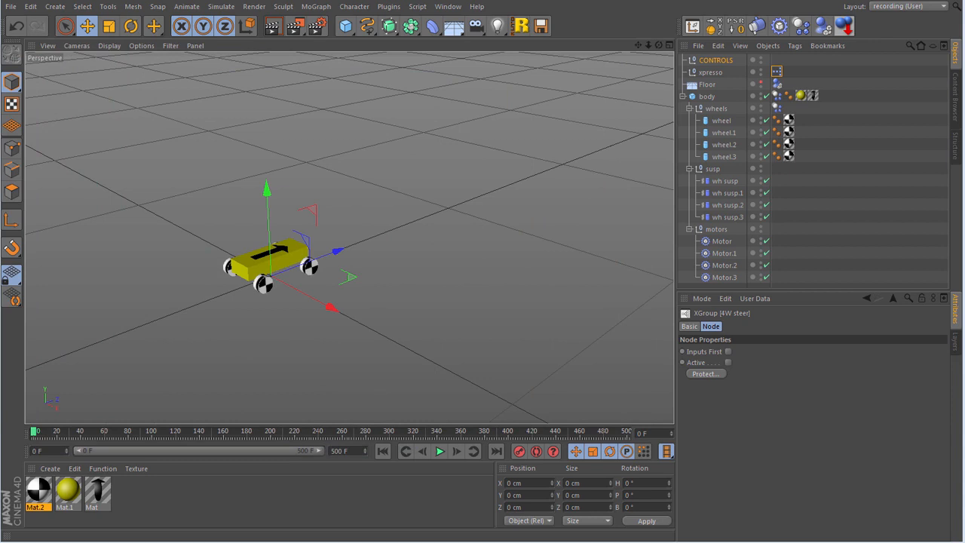
left_click(441, 452)
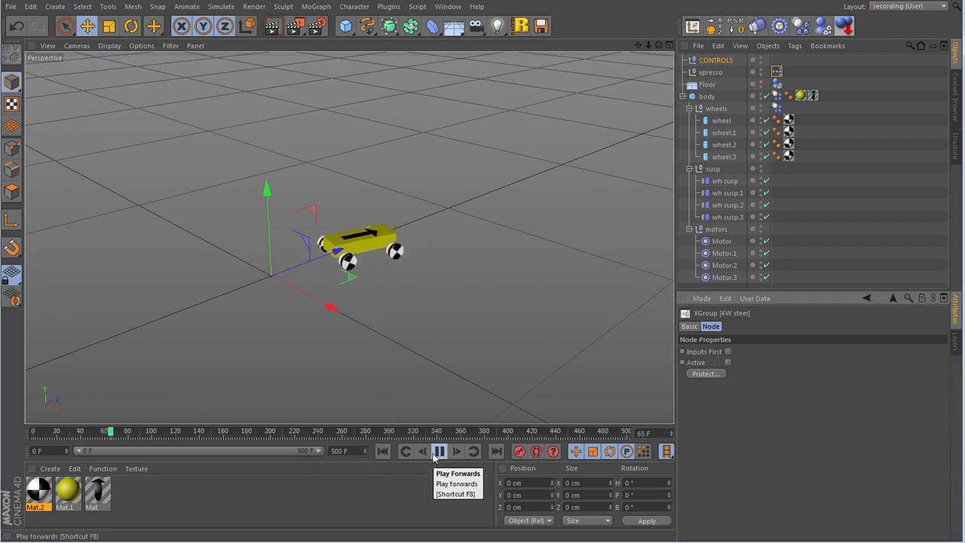
key("F2")
scroll(304, 304, "down", 8)
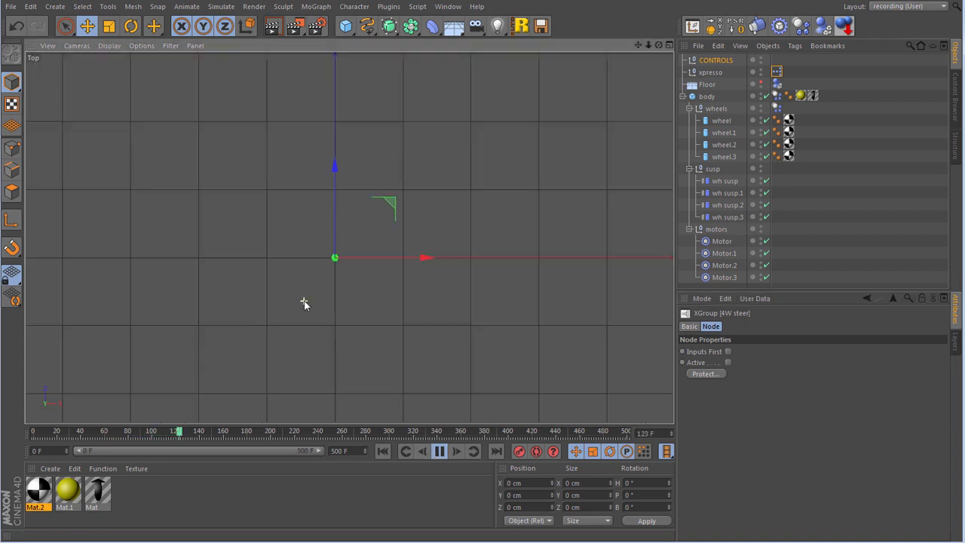
scroll(377, 339, "down", 5)
scroll(316, 340, "down", 2)
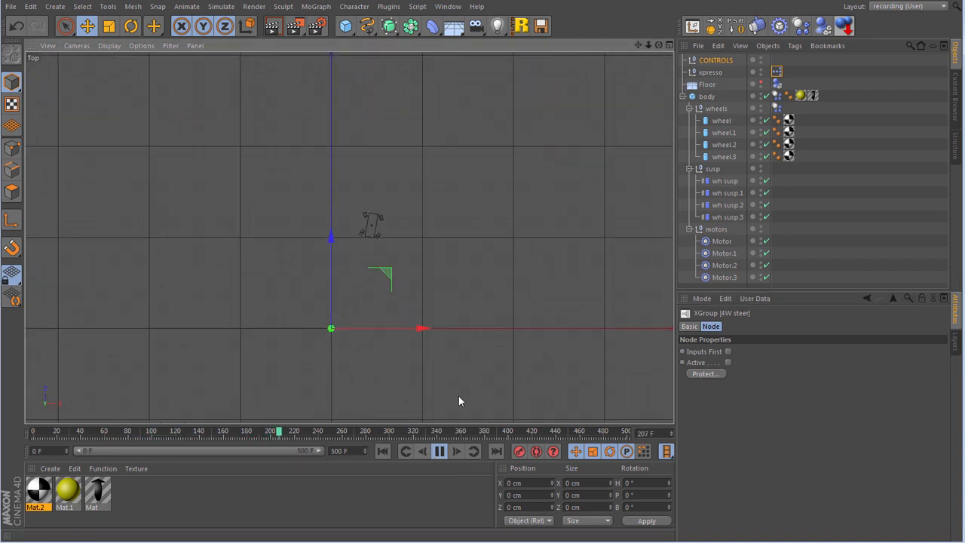
left_click(440, 453)
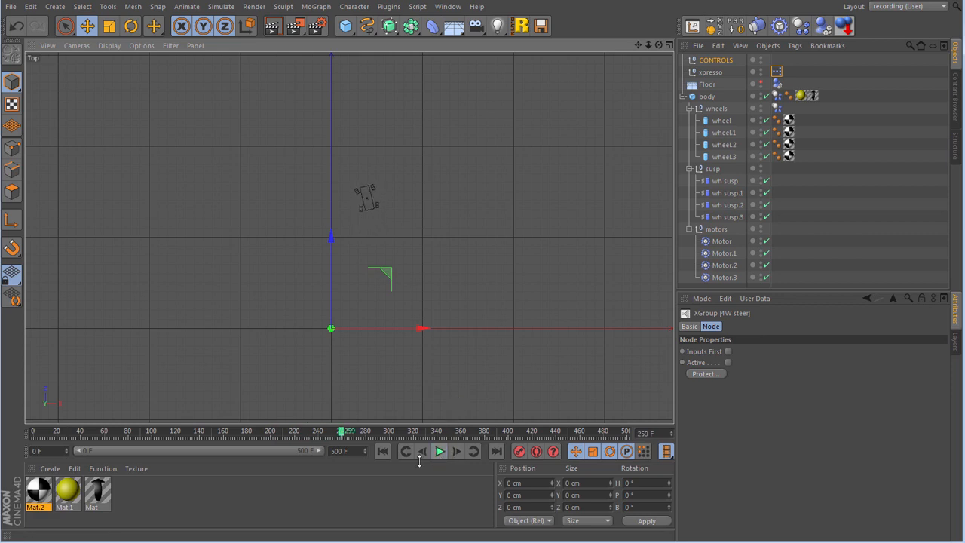
left_click(382, 450)
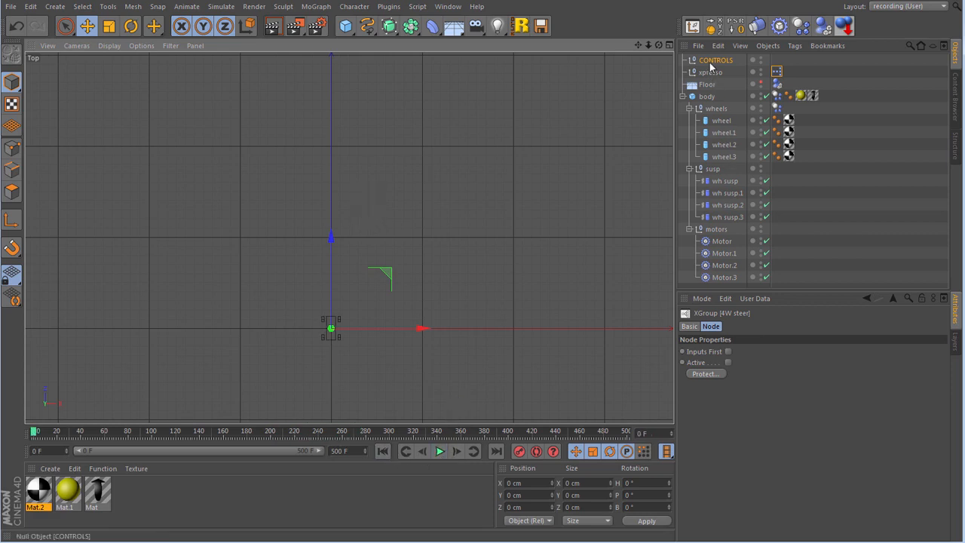
- Set the CONTROLS speed to 18 and lower noise freq to 0.8 while playing the simulation, and stop playback
left_click(715, 60)
left_click(829, 356)
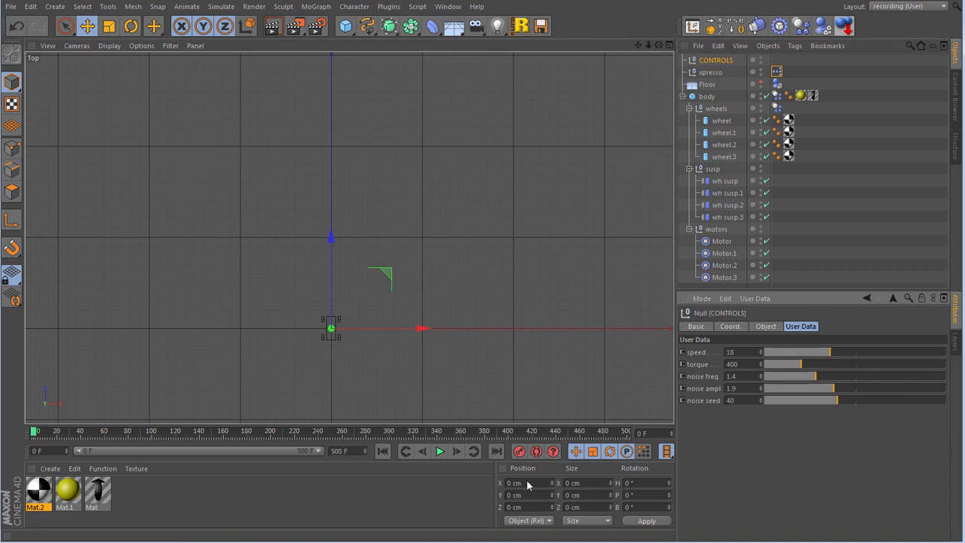
left_click(439, 451)
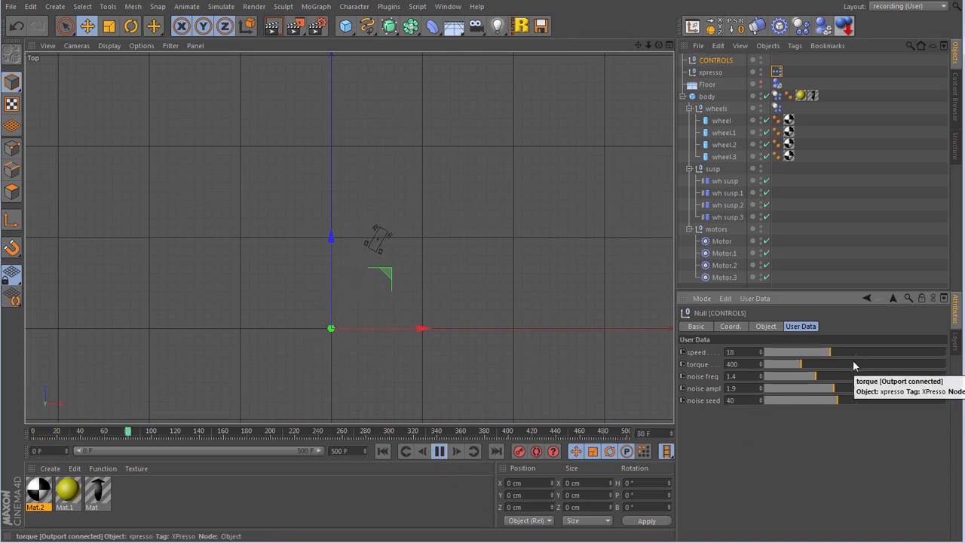
left_click(791, 377)
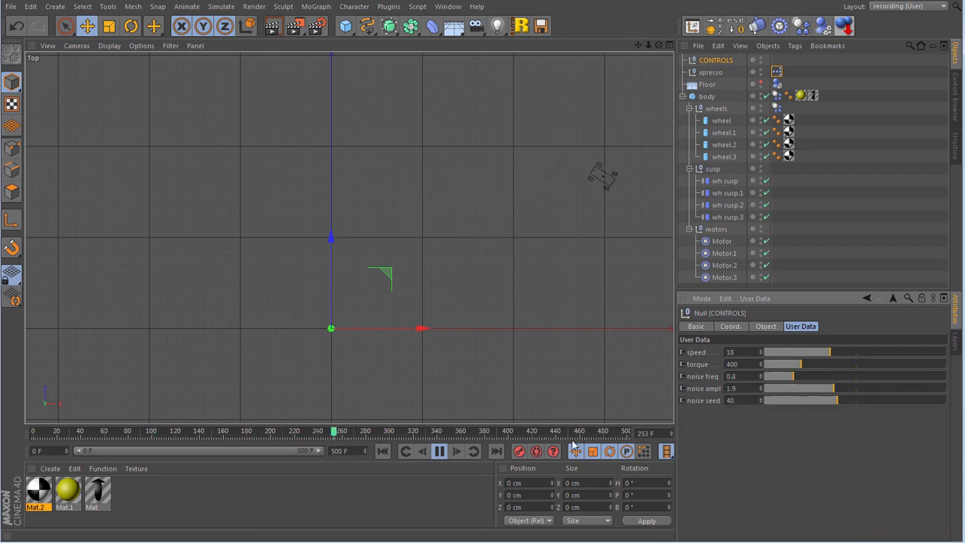
left_click(441, 451)
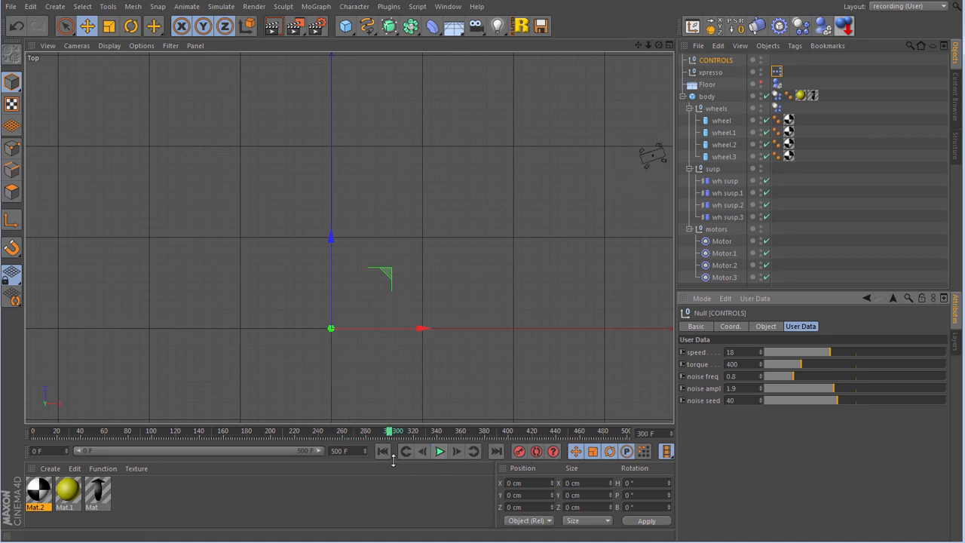
- Play back the example car simulation with the limit circle, stop it and return to the first frame
left_click(382, 451)
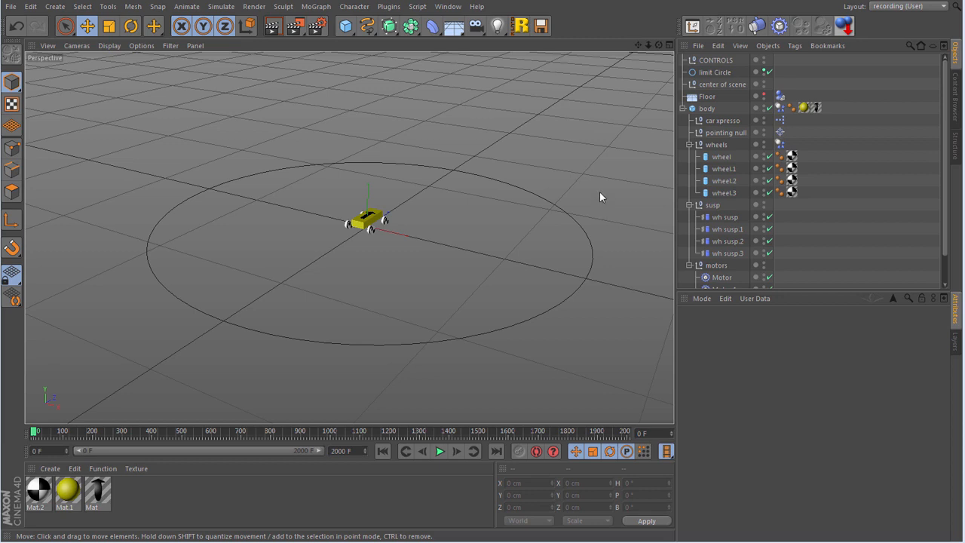
left_click(440, 451)
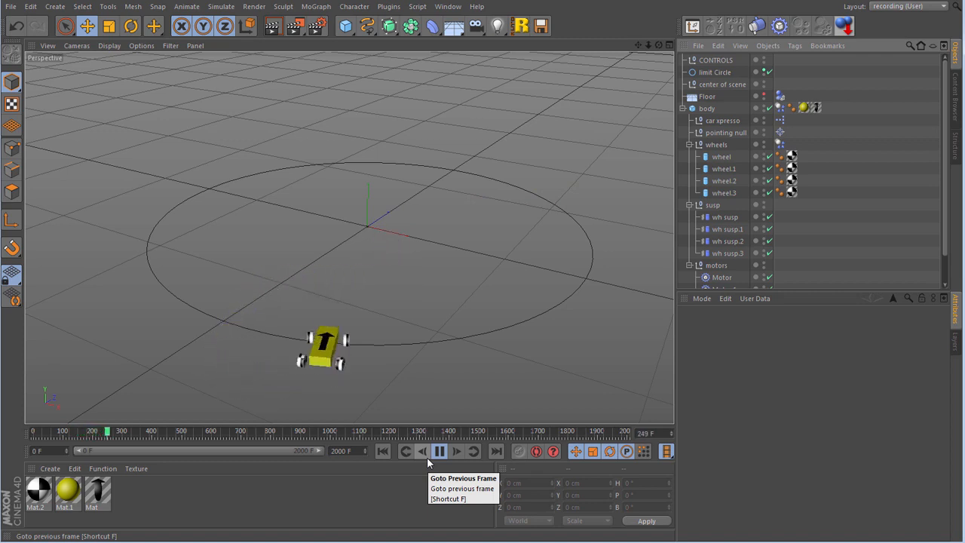
left_click(440, 450)
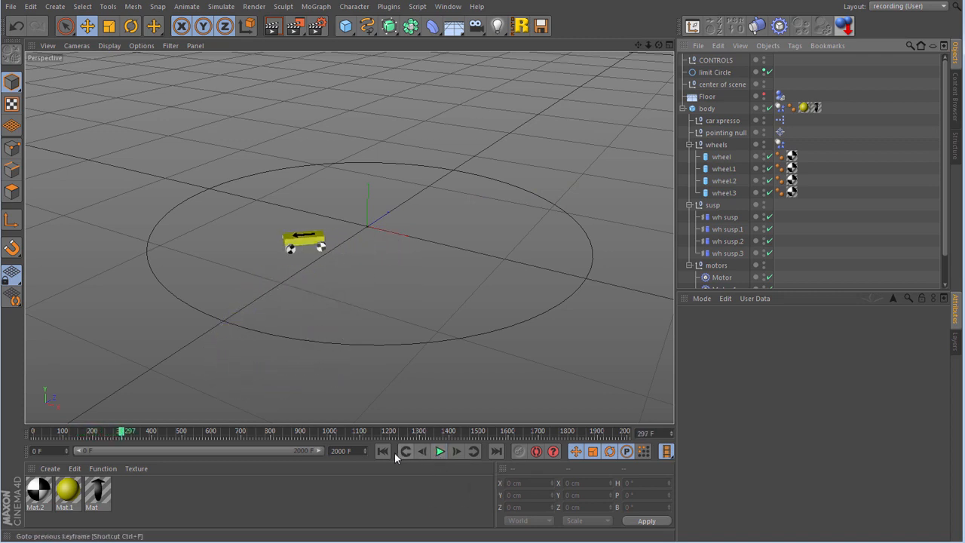
left_click(383, 451)
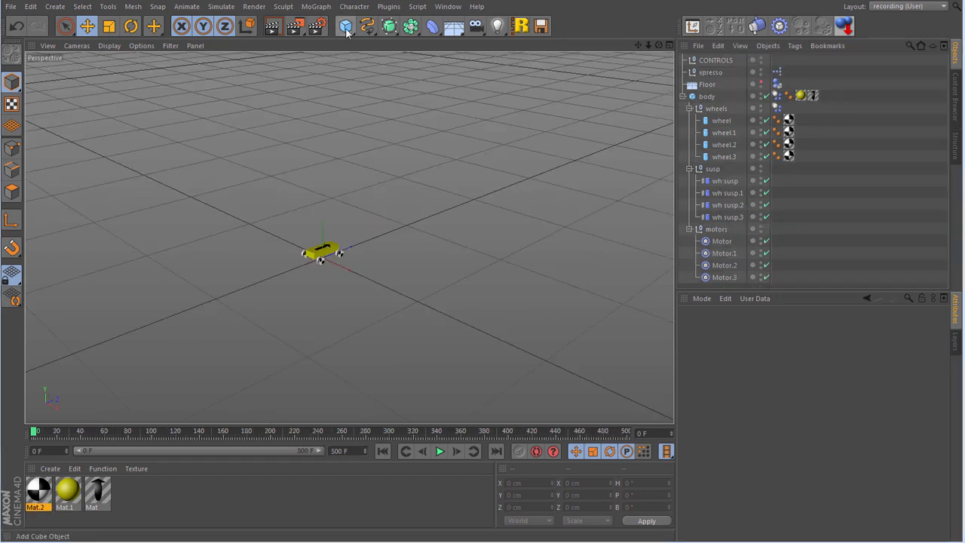
- Create a Circle spline lying in the XZ plane with a radius of 1500 cm
left_click(367, 25)
left_click(464, 91)
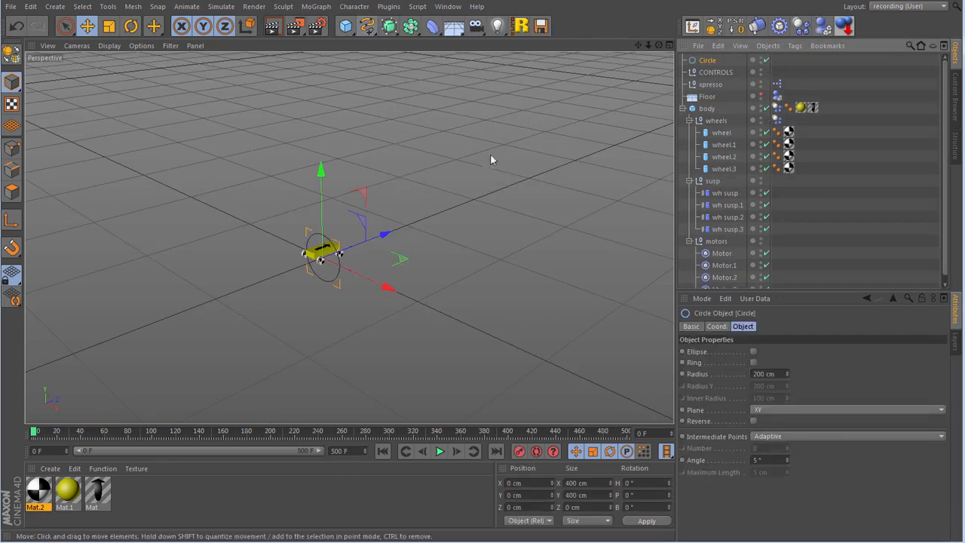
left_click(786, 412)
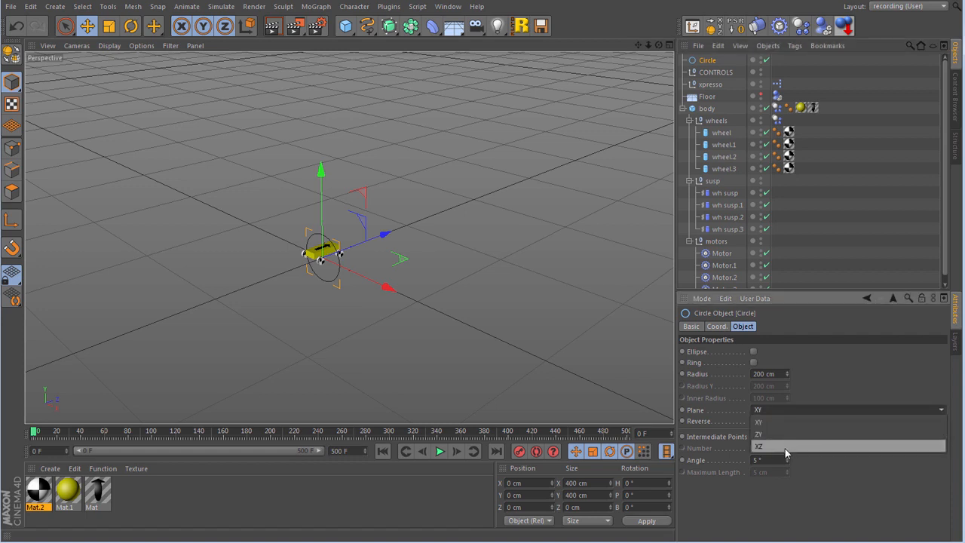
left_click(785, 449)
left_click(776, 374)
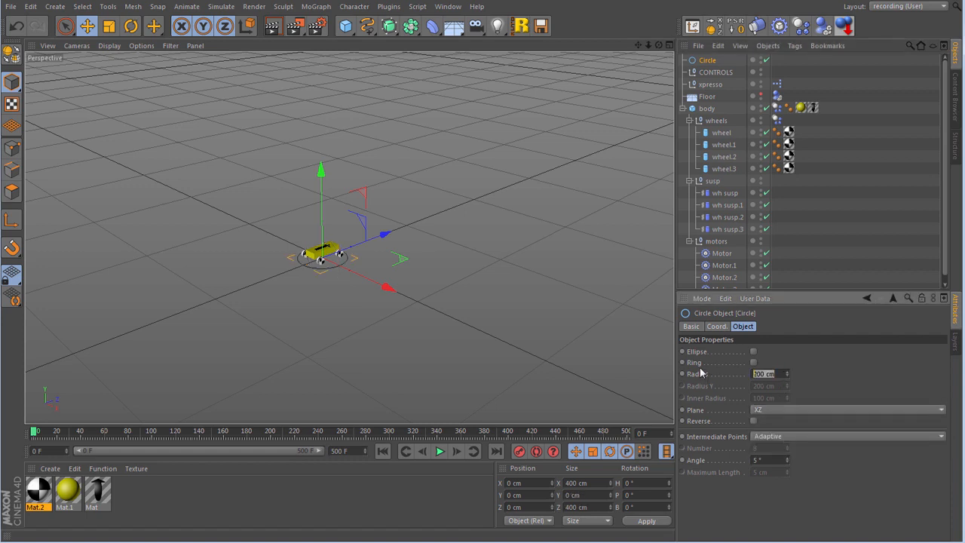
type("1500")
key("Return")
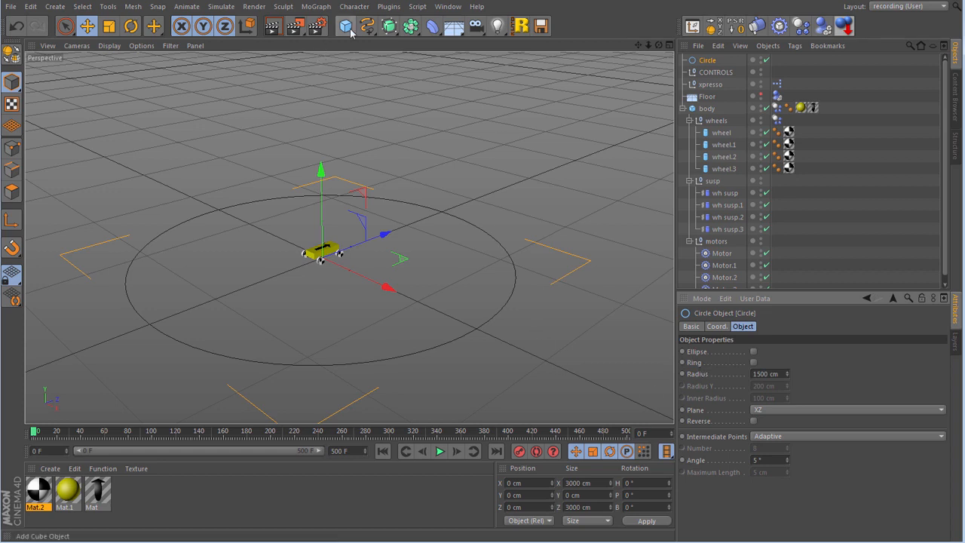
- Add a null object and rename it "center of scene"
left_click_drag(349, 30, 387, 39)
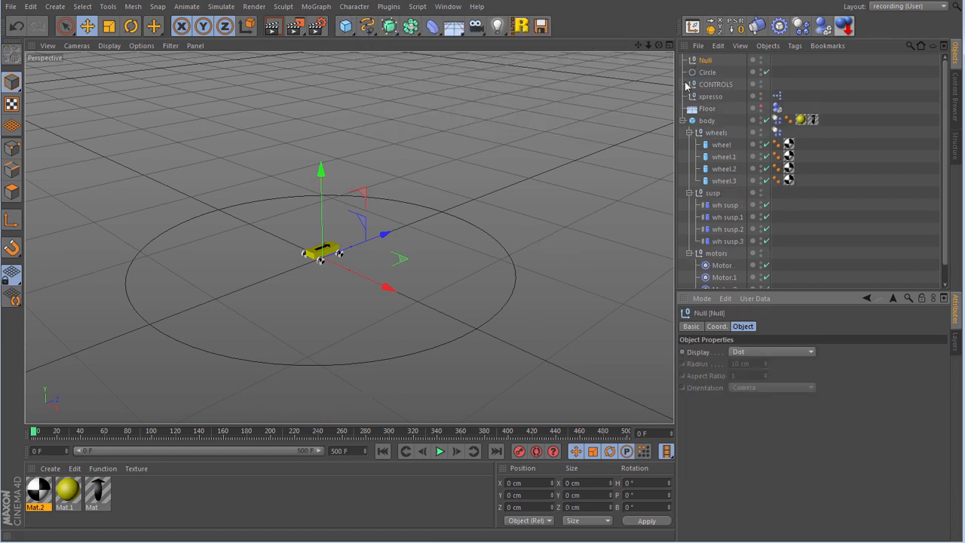
double_click(708, 60)
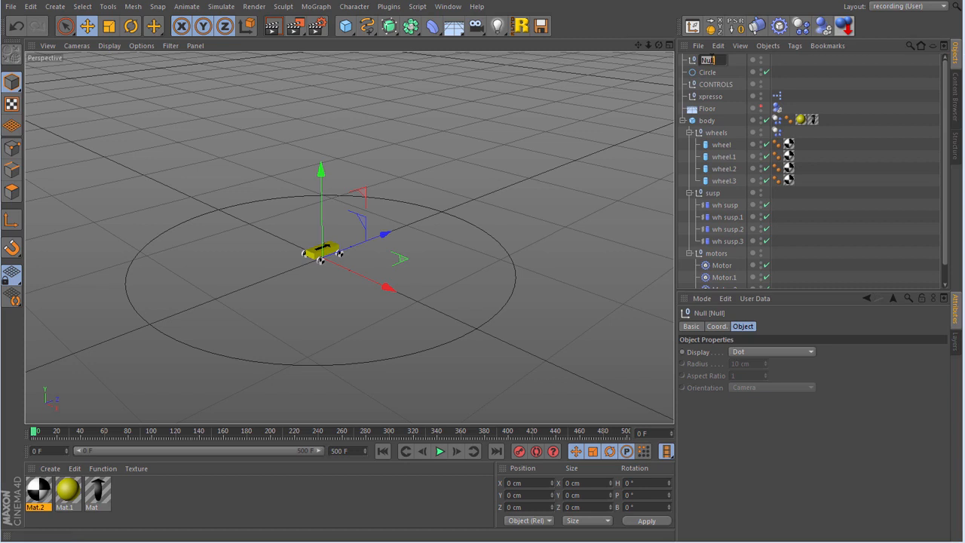
type("c")
type("enter of scene")
key("Return")
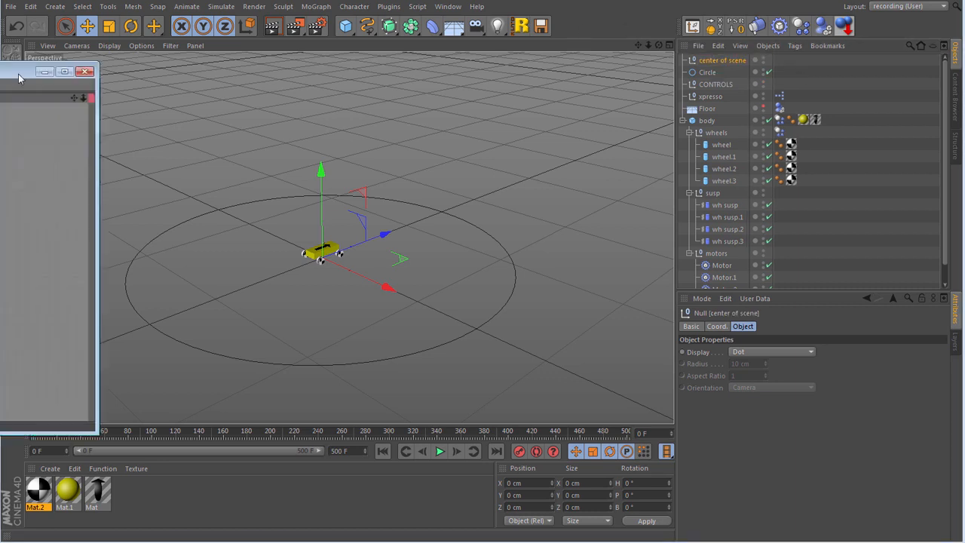
- Add the car body to the XPresso graph as a node with a Global Position output
left_click_drag(18, 73, 483, 42)
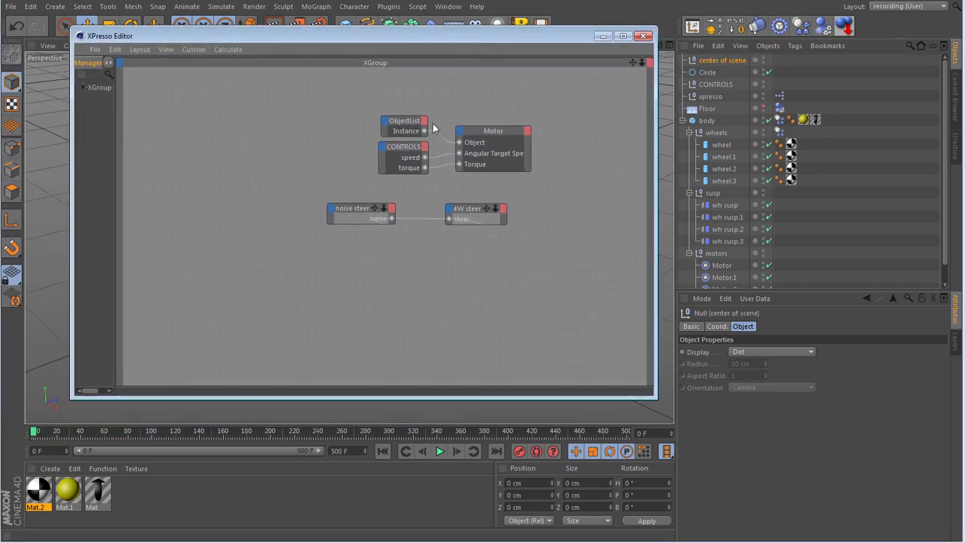
left_click_drag(699, 124, 178, 140)
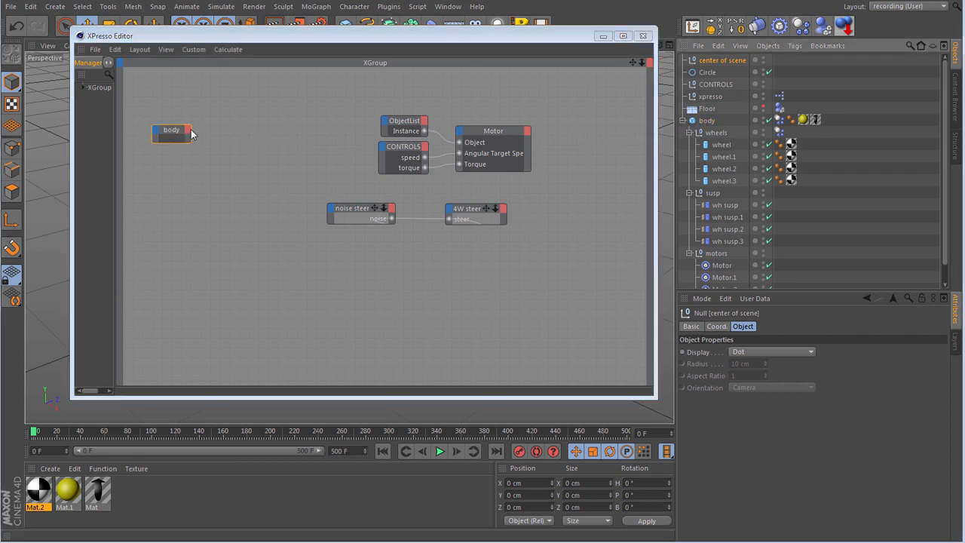
left_click(189, 130)
mouse_move(216, 150)
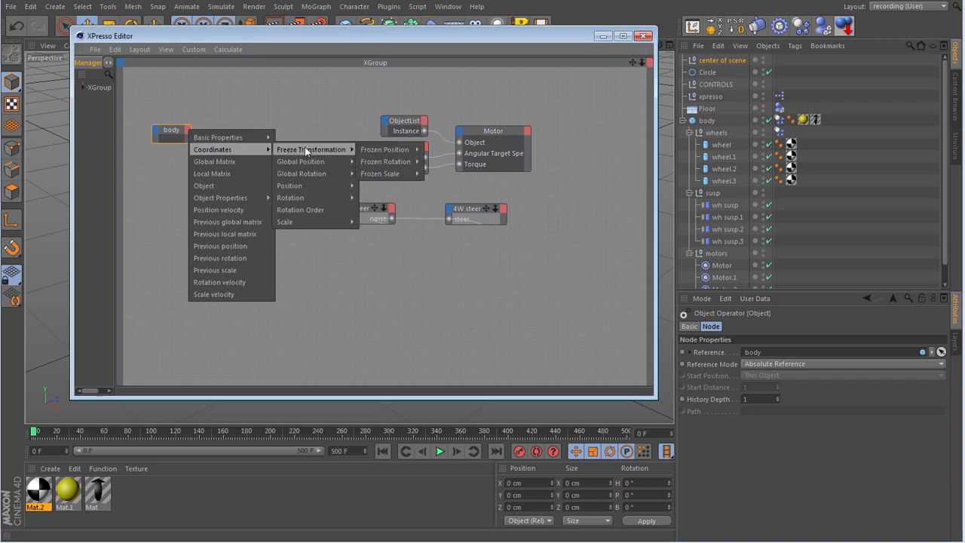
mouse_move(306, 162)
left_click(379, 164)
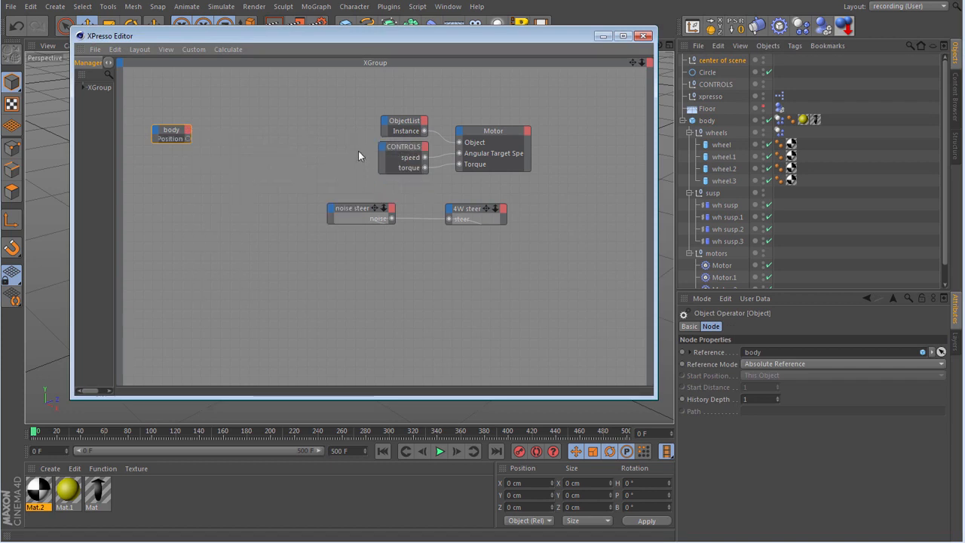
- Move the existing motor and steering nodes aside and add the center of scene null as a node with a Global Position output
left_click_drag(357, 115, 484, 263)
left_click_drag(365, 211, 445, 209)
left_click_drag(691, 63, 164, 189)
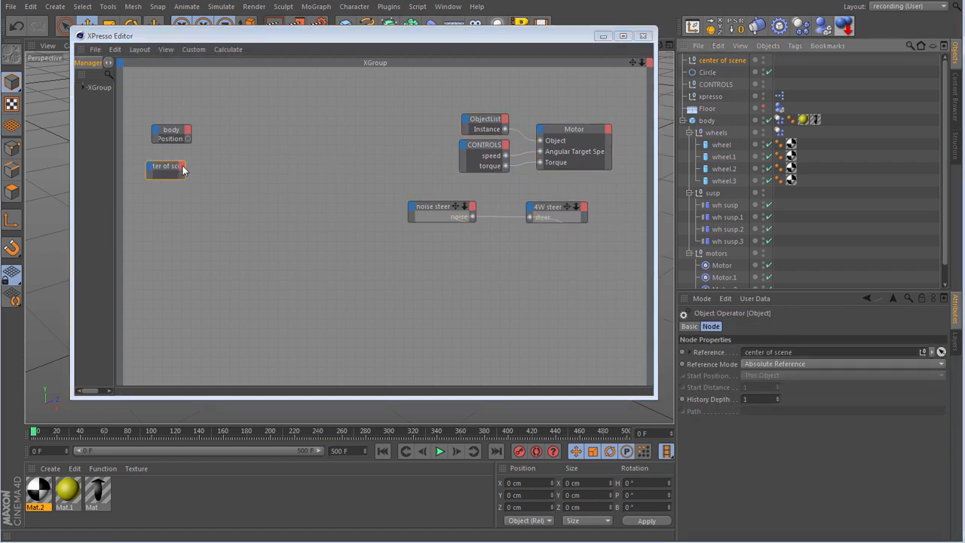
left_click(181, 167)
mouse_move(226, 186)
mouse_move(316, 197)
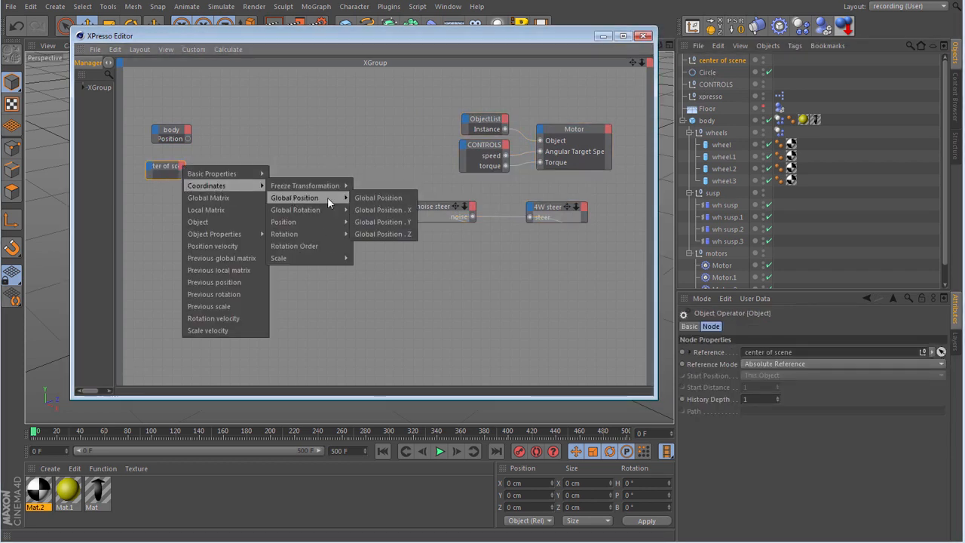
left_click(377, 197)
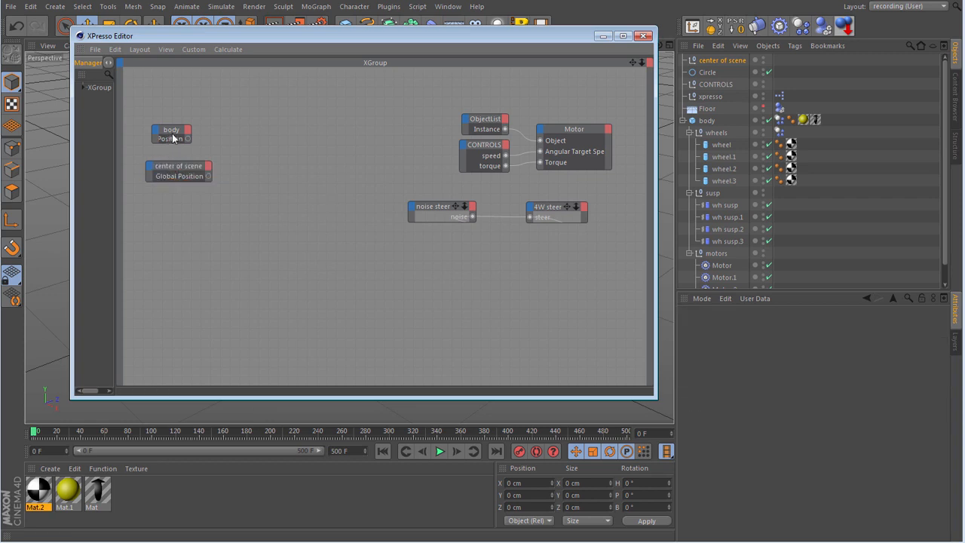
double_click(171, 131)
left_click_drag(191, 172, 198, 167)
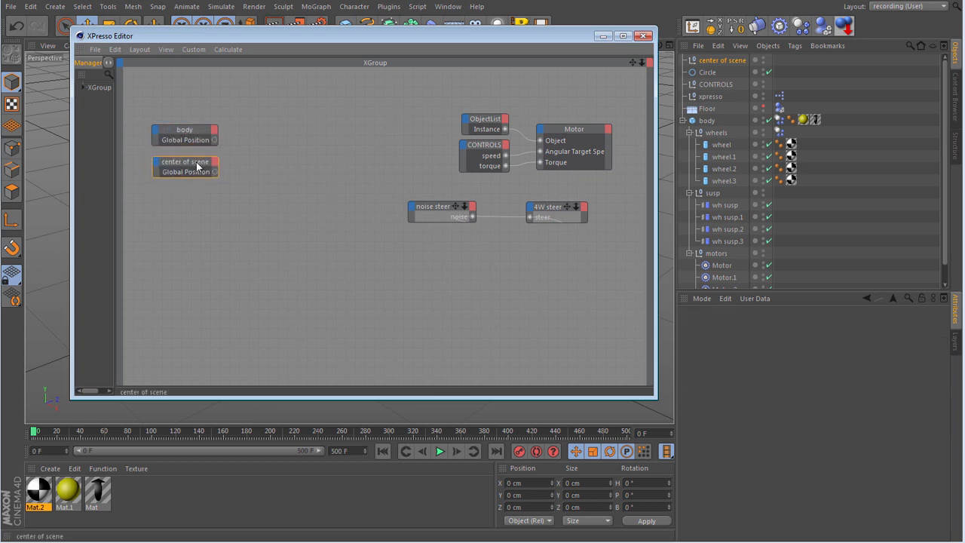
- Add a Distance node and connect the global positions of body and center of scene to its two inputs
right_click(236, 139)
mouse_move(273, 147)
mouse_move(332, 146)
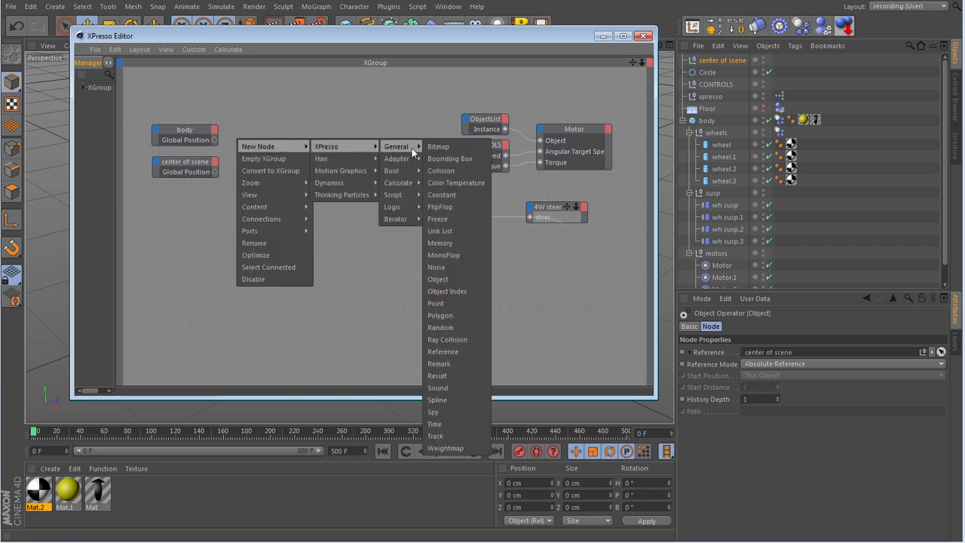
mouse_move(404, 182)
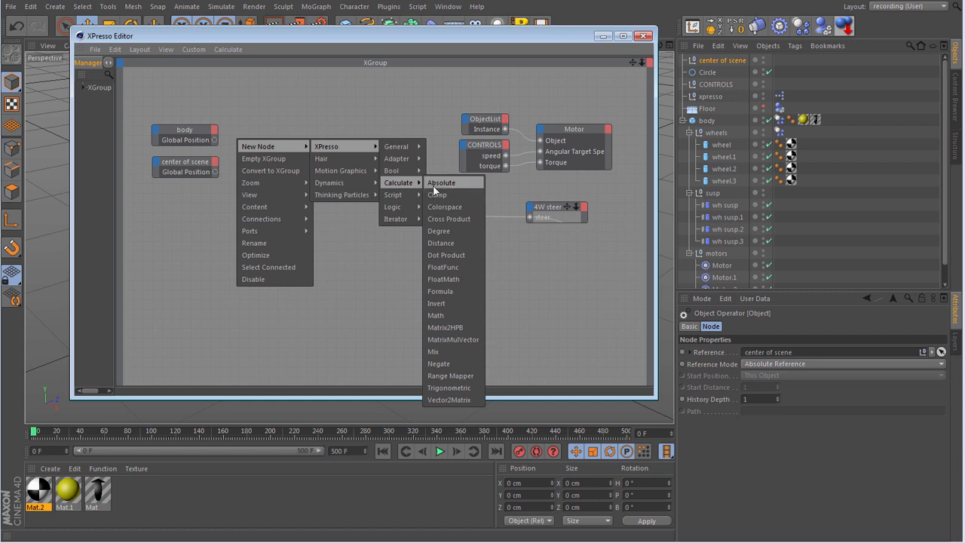
left_click(446, 243)
left_click_drag(242, 129, 290, 142)
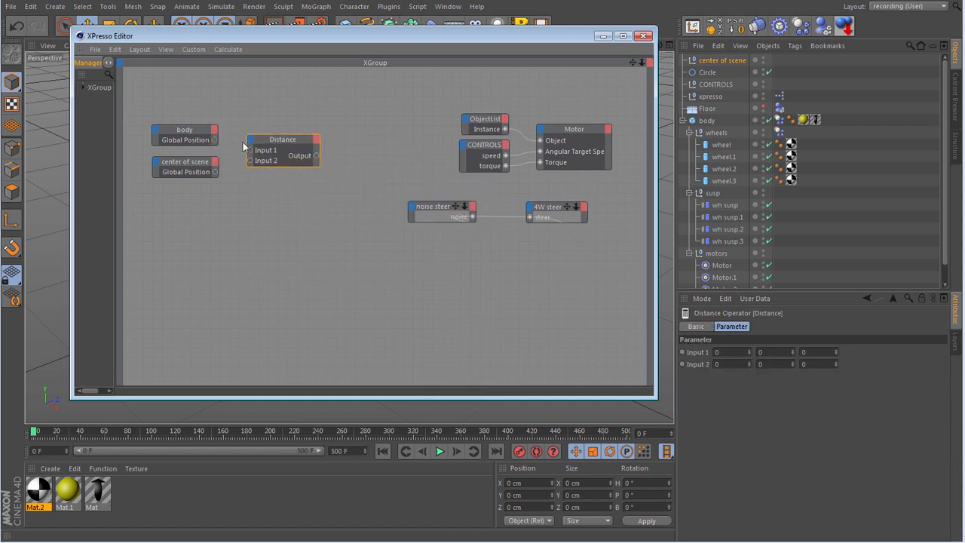
left_click_drag(217, 139, 251, 161)
- Add the Circle to the graph as a node with a Radius output, placed just below the Distance node
left_click_drag(405, 38, 387, 333)
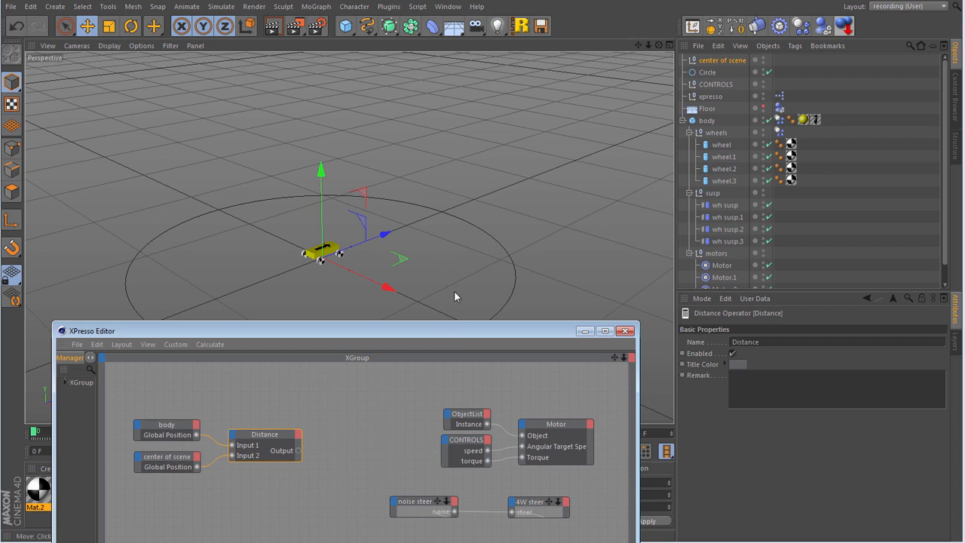
left_click_drag(433, 330, 428, 72)
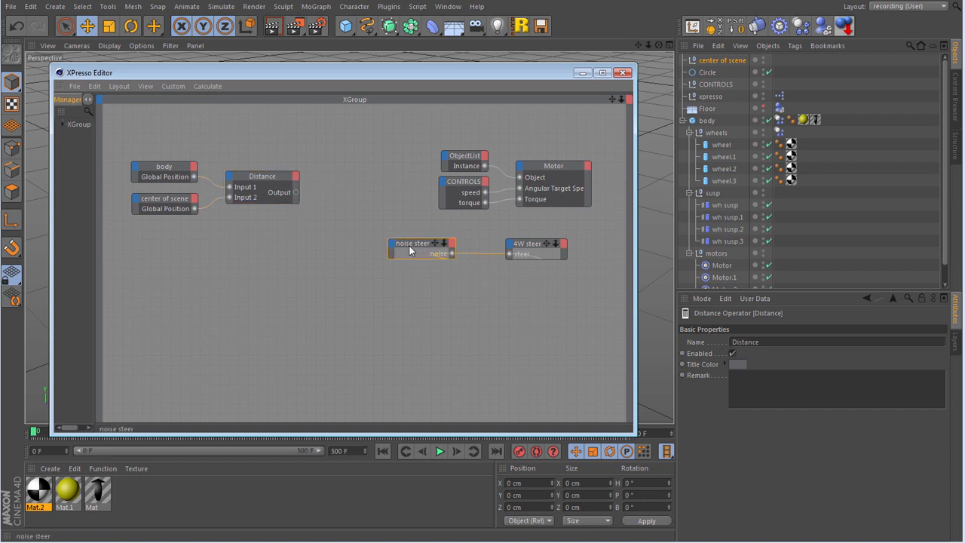
left_click_drag(408, 250, 444, 241)
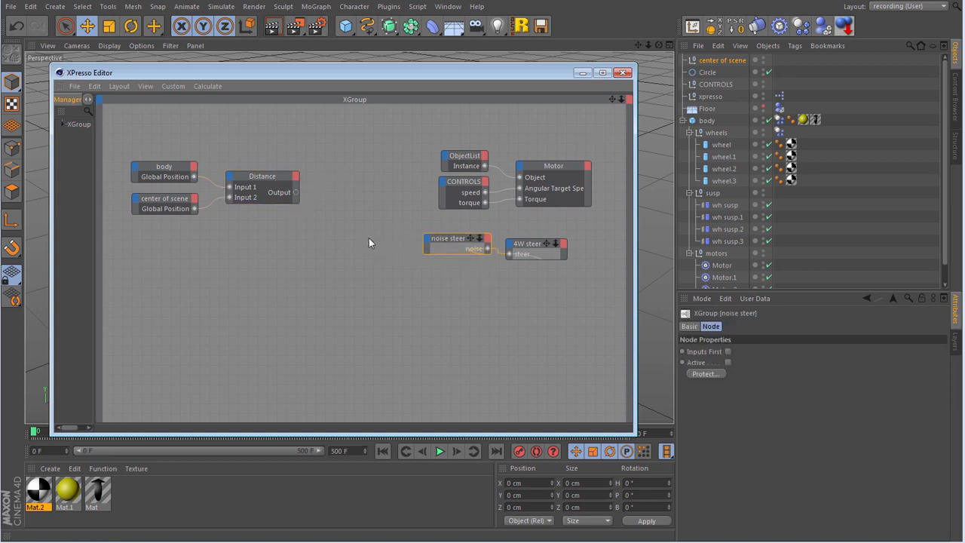
left_click(699, 73)
left_click_drag(252, 241, 252, 239)
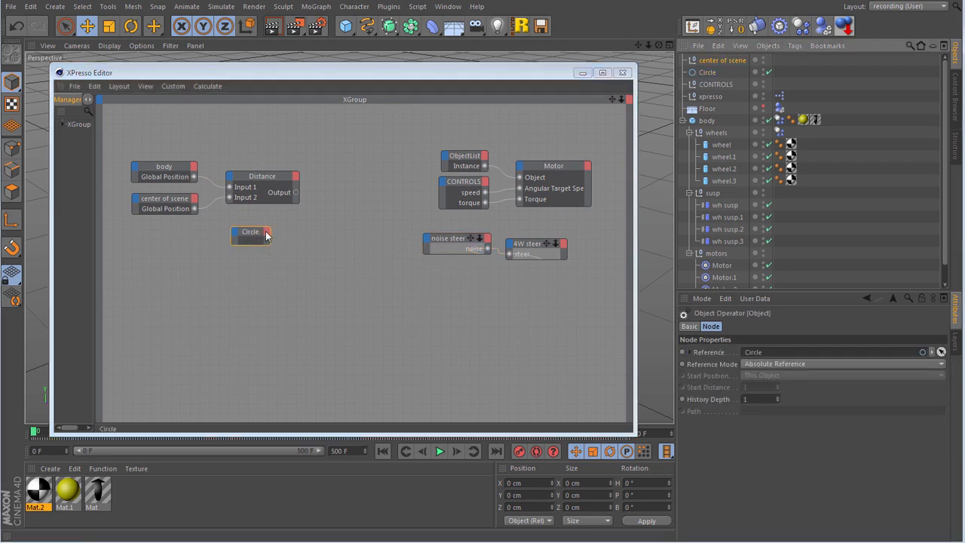
left_click(266, 232)
mouse_move(332, 299)
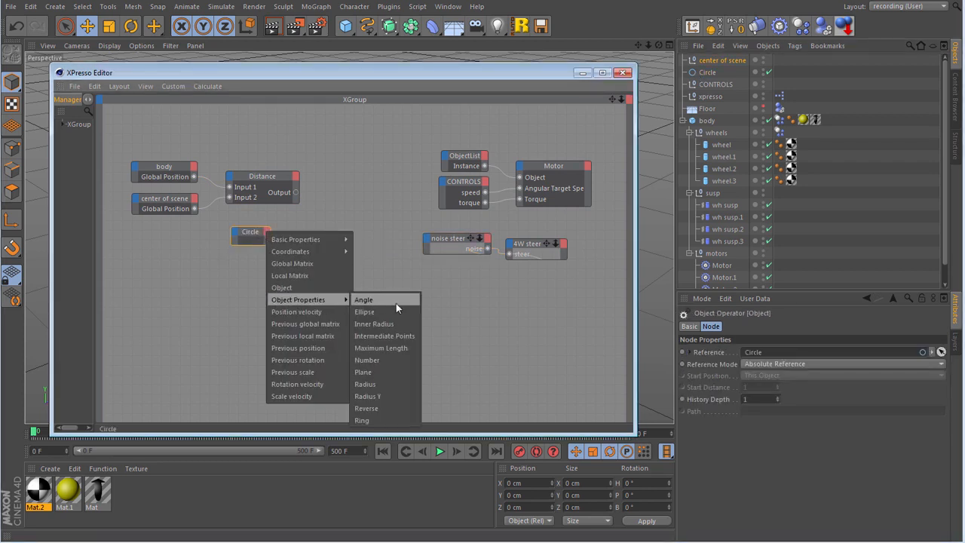
left_click(376, 383)
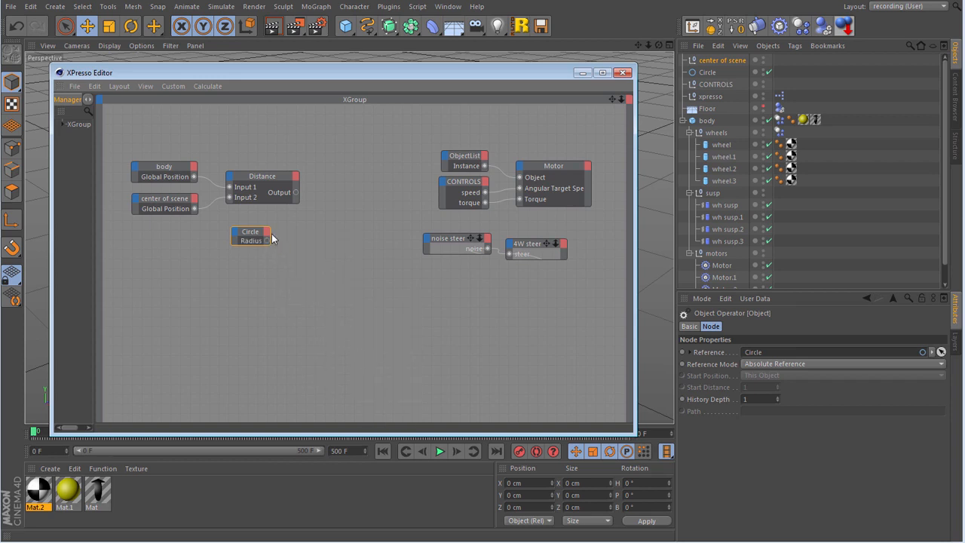
left_click_drag(254, 239, 284, 224)
- Add a Compare node with the function > that takes the Distance output as Input 1 and the Circle's Radius as Input 2
right_click(327, 188)
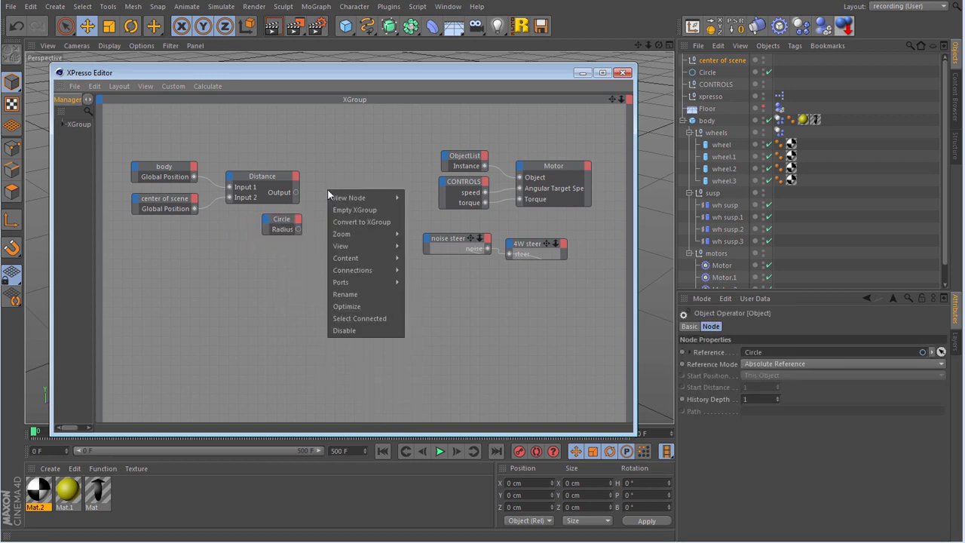
mouse_move(376, 198)
mouse_move(422, 198)
mouse_move(493, 256)
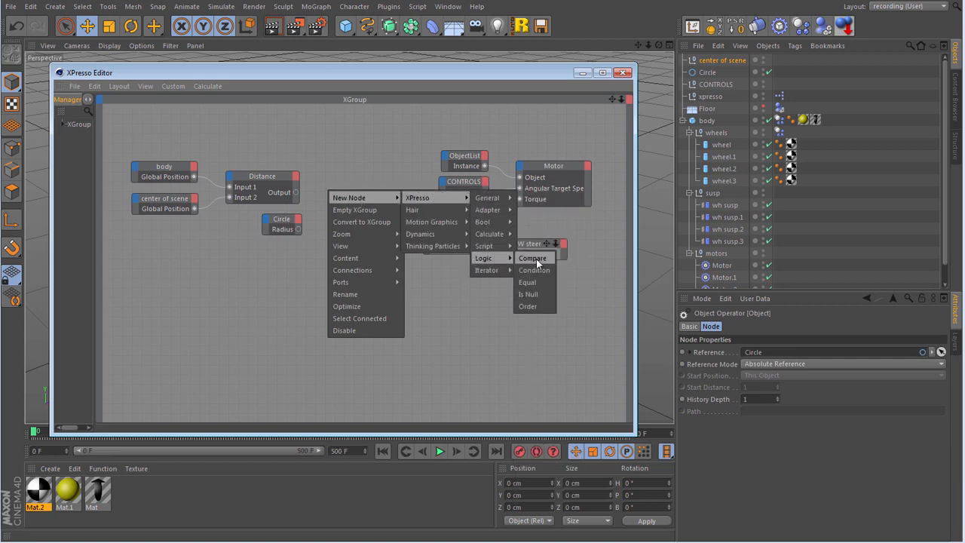
left_click(536, 259)
left_click_drag(342, 181, 362, 191)
left_click_drag(296, 193, 300, 231)
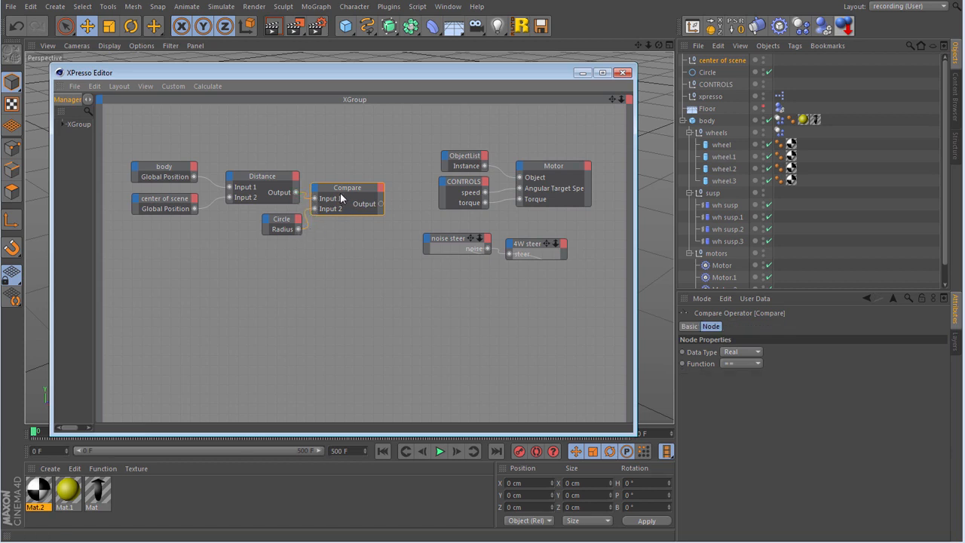
left_click(737, 365)
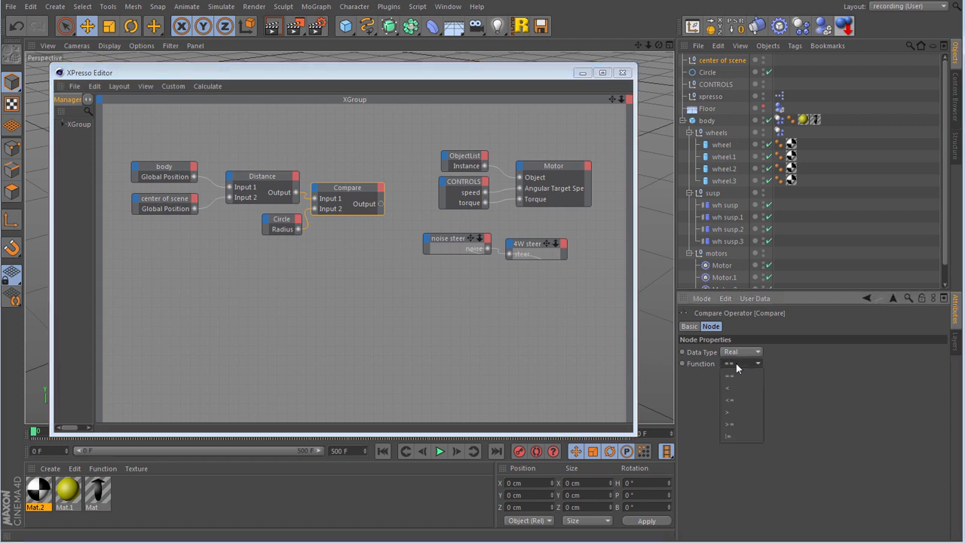
left_click(746, 412)
- Shift the motor and steering nodes further aside and add a Result node fed by the Compare node's Output
left_click_drag(411, 161, 583, 267)
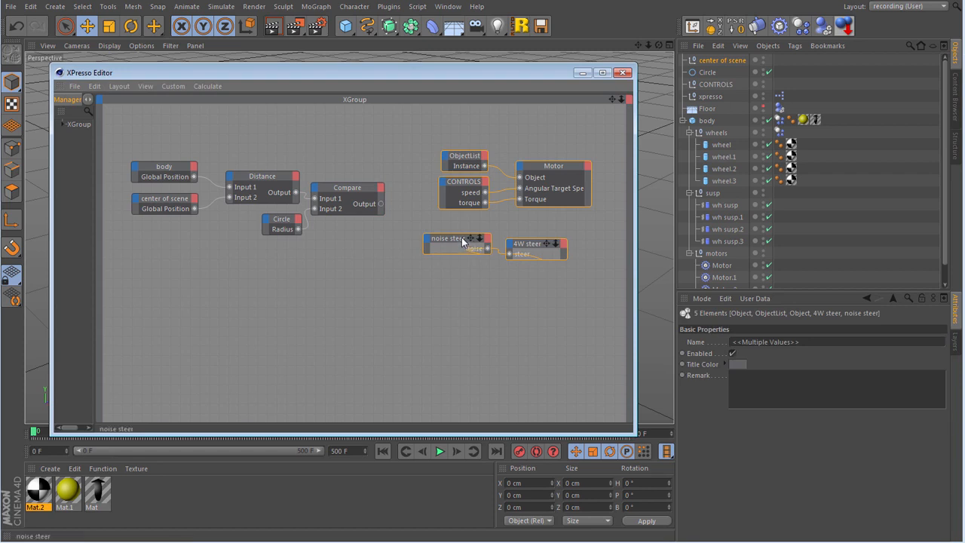
left_click_drag(461, 236, 492, 241)
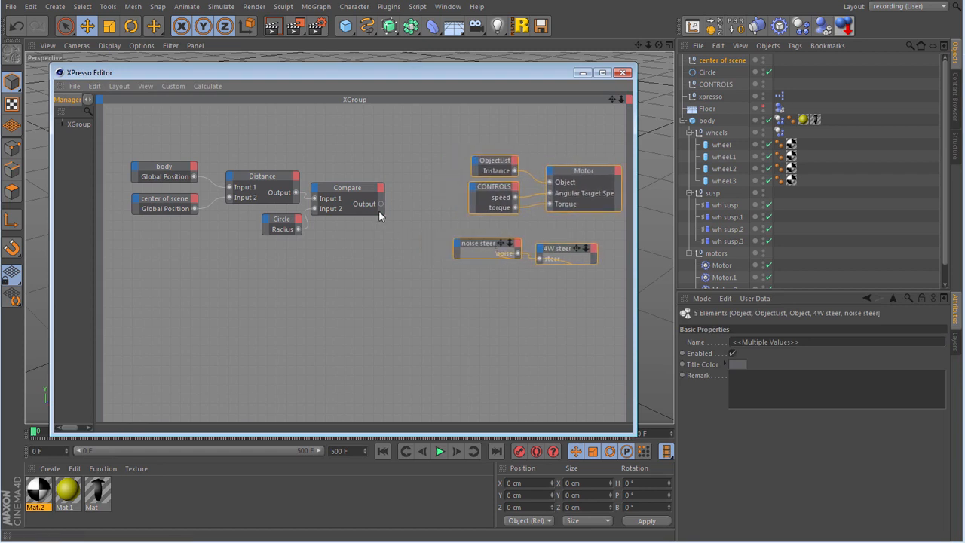
right_click(392, 149)
mouse_move(430, 155)
mouse_move(509, 155)
mouse_move(561, 154)
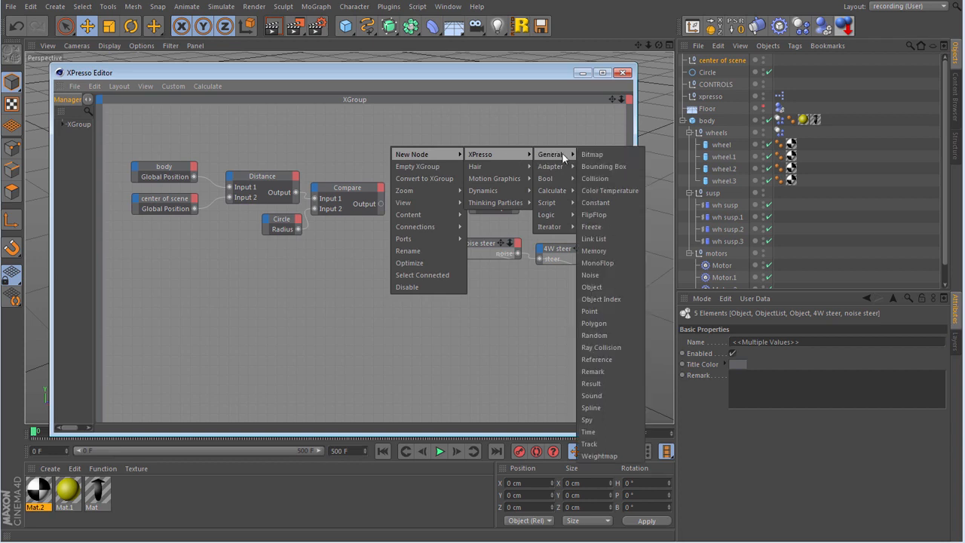
left_click(620, 380)
left_click_drag(385, 147, 381, 203)
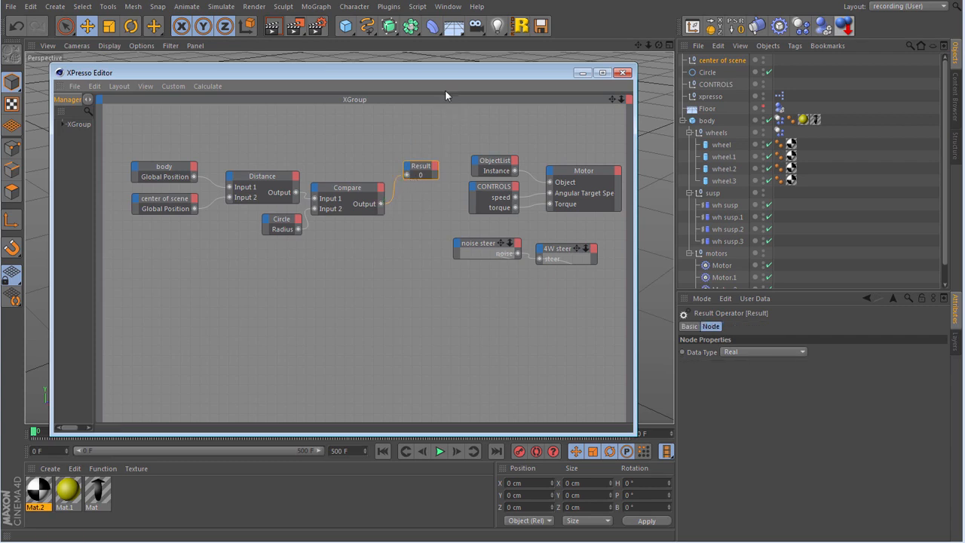
- Clear the view of the car, then move the body toward the circle's edge and back near the center to test the Result node
left_click_drag(424, 73, 866, 148)
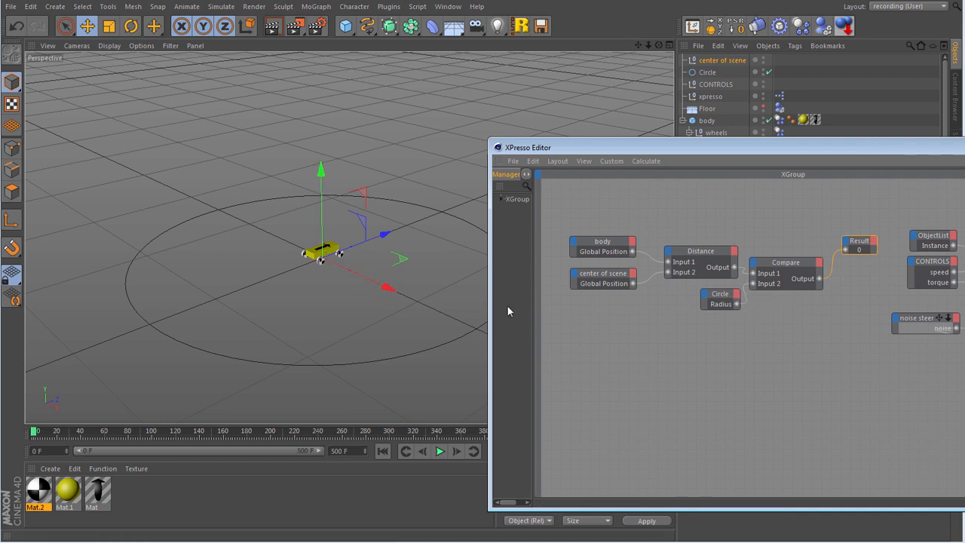
left_click(713, 131)
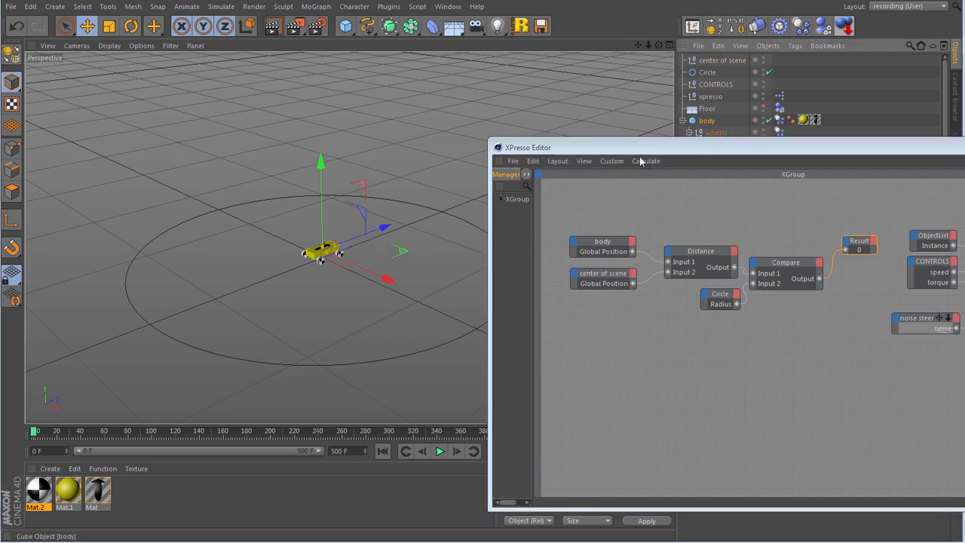
left_click_drag(388, 283, 303, 224)
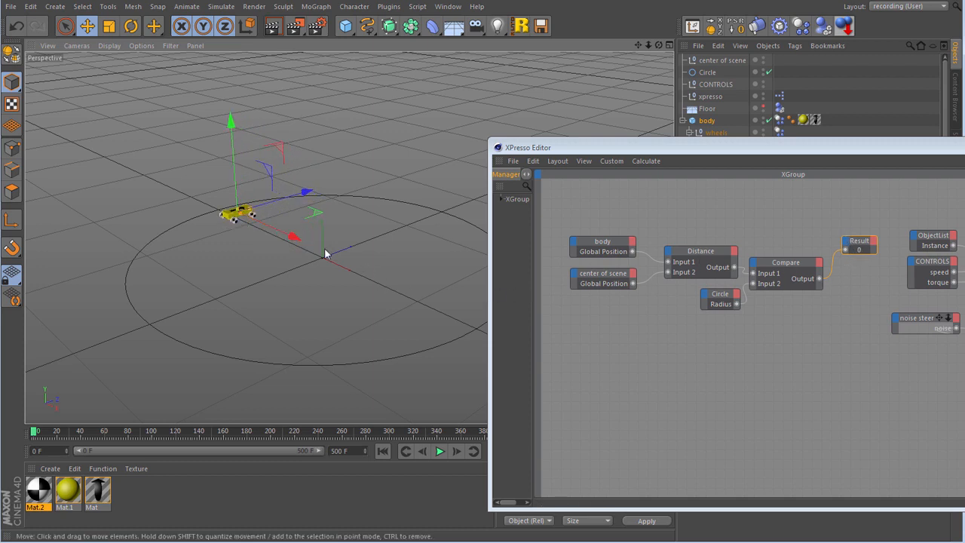
left_click_drag(296, 236, 382, 274)
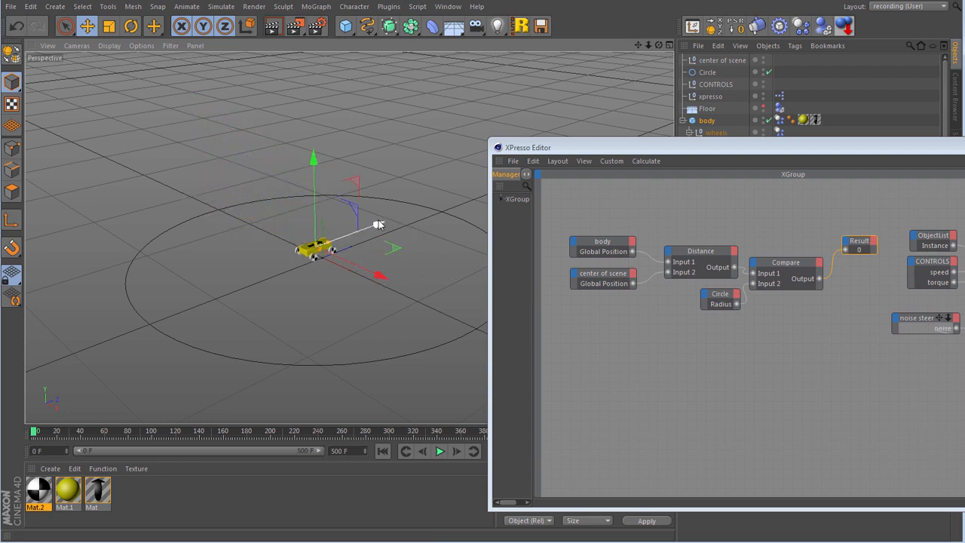
mouse_move(378, 224)
left_mouse_down()
mouse_move(242, 286)
mouse_move(201, 290)
mouse_move(226, 273)
mouse_move(193, 293)
mouse_move(381, 243)
left_mouse_up()
left_click_drag(773, 155, 468, 113)
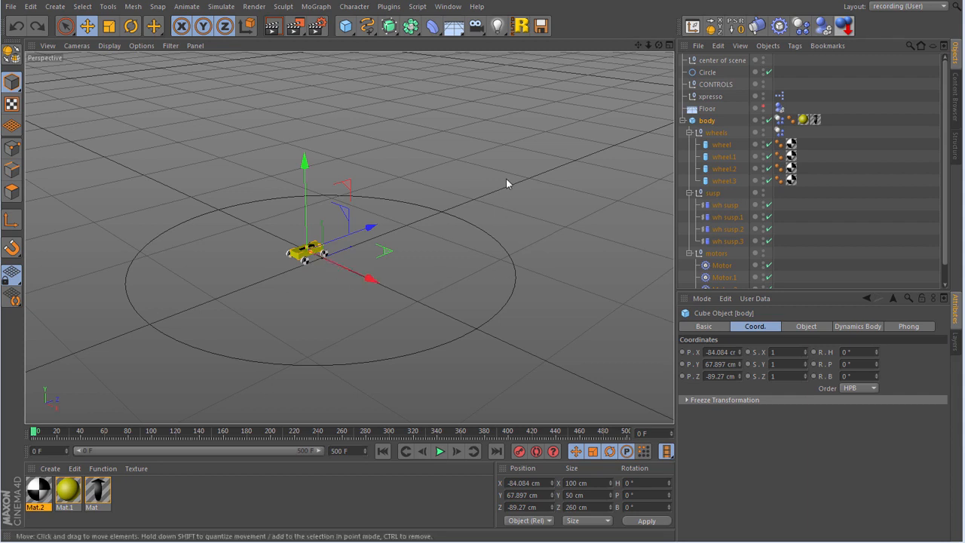
- Add a null as a child of body and set its P.X, P.Y and P.Z coordinates to 0 cm
left_click_drag(345, 26, 384, 41)
left_click_drag(701, 61, 711, 139)
left_click(721, 352)
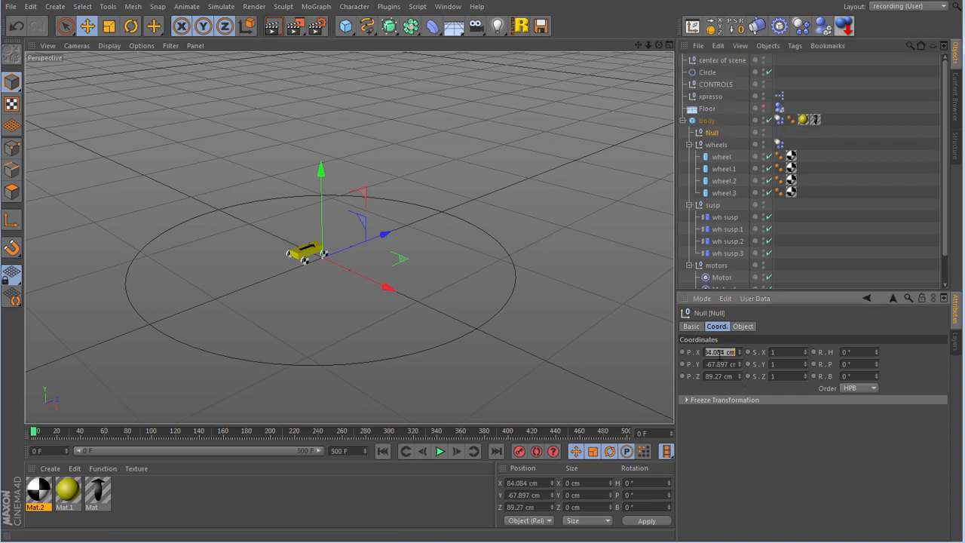
type("0")
key("Tab")
type("0")
key("Tab")
type("0")
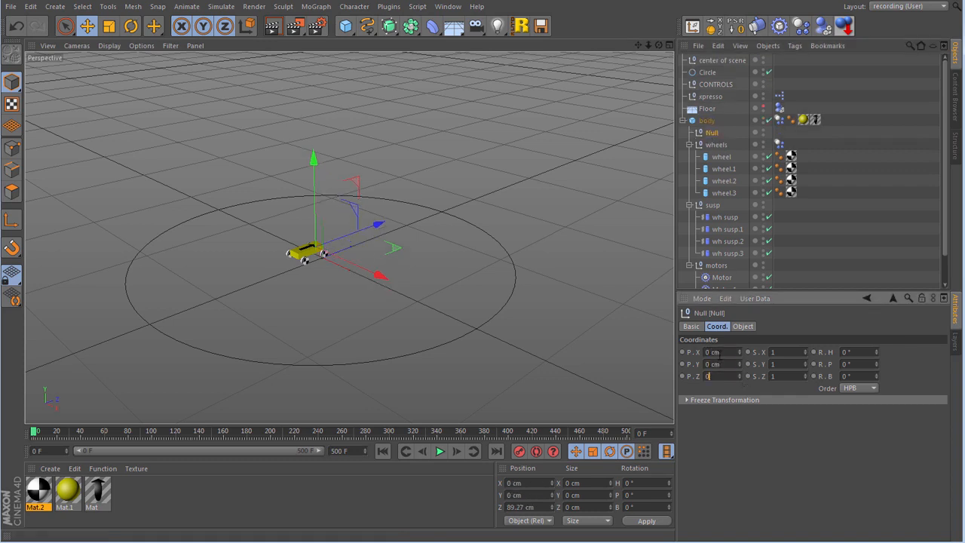
key("Tab")
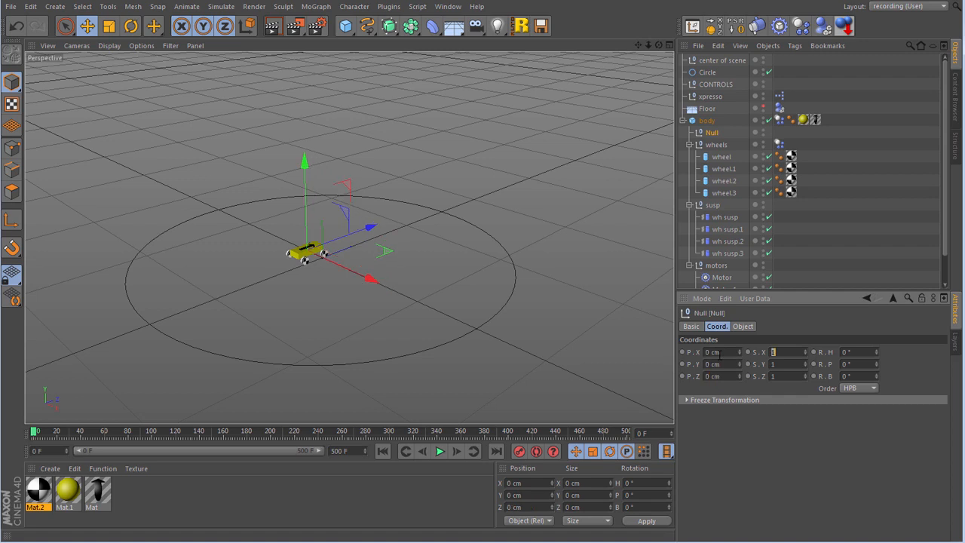
- Rename the new null under body as "pointing null"
double_click(713, 133)
type("pi")
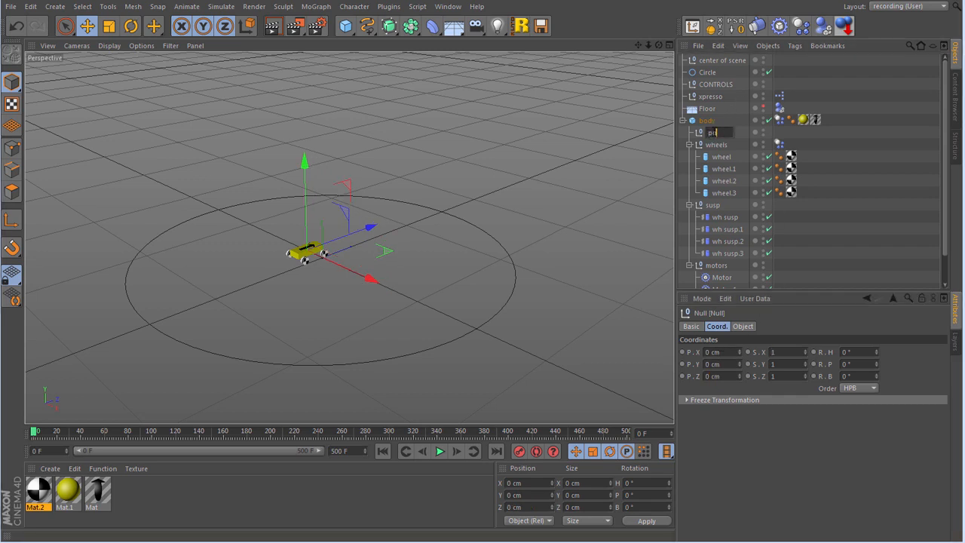
type("intin")
key("Return")
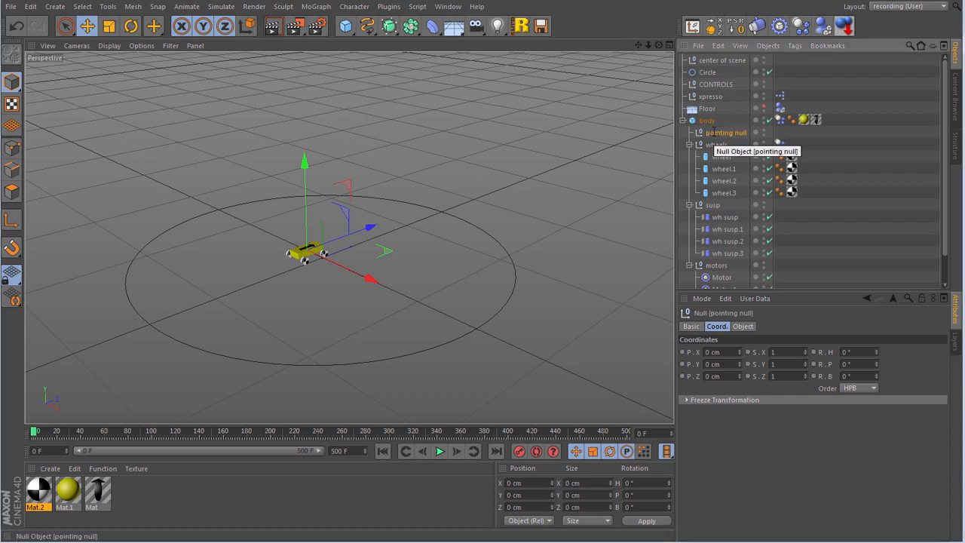
- Add a Target tag to the pointing null with Pitch disabled and center of scene as the Target Object
right_click(713, 132)
mouse_move(784, 139)
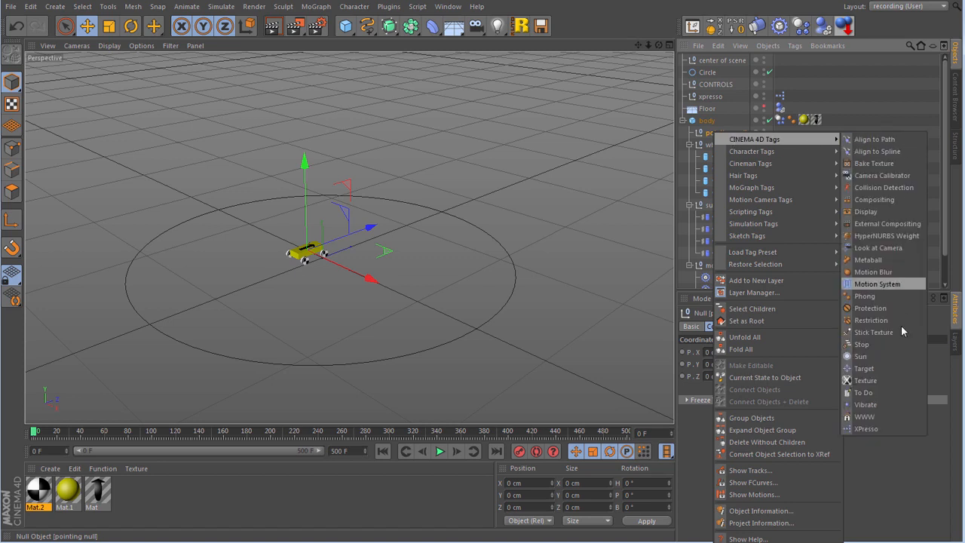
left_click(870, 369)
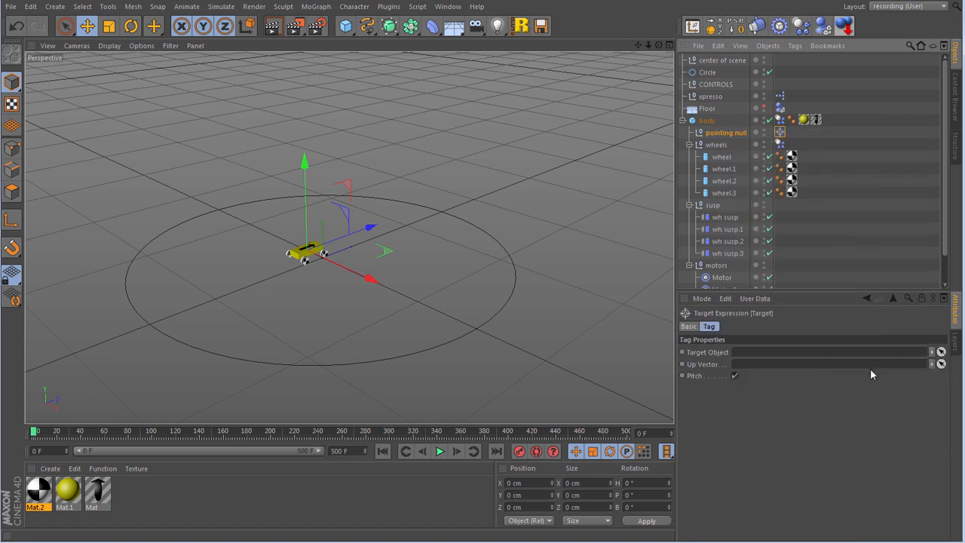
left_click(734, 375)
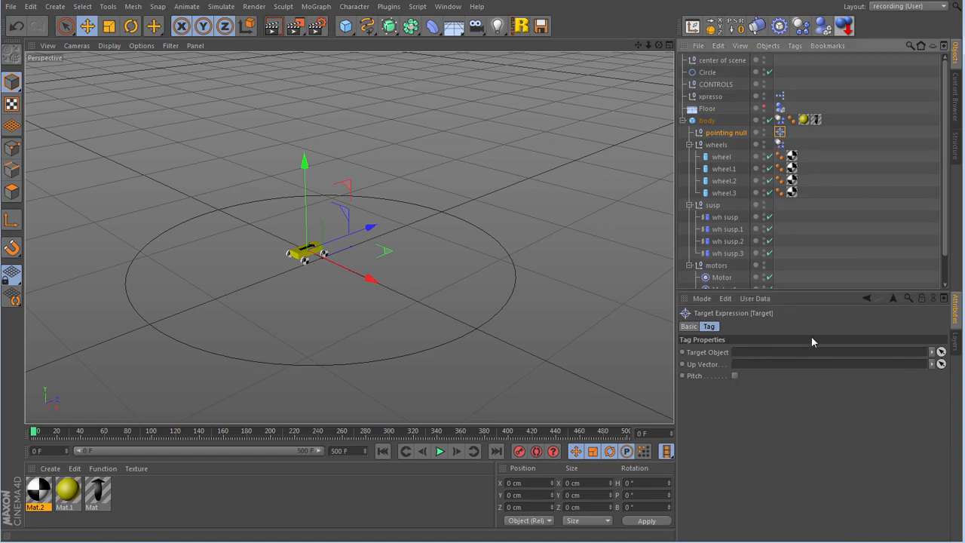
left_click(941, 352)
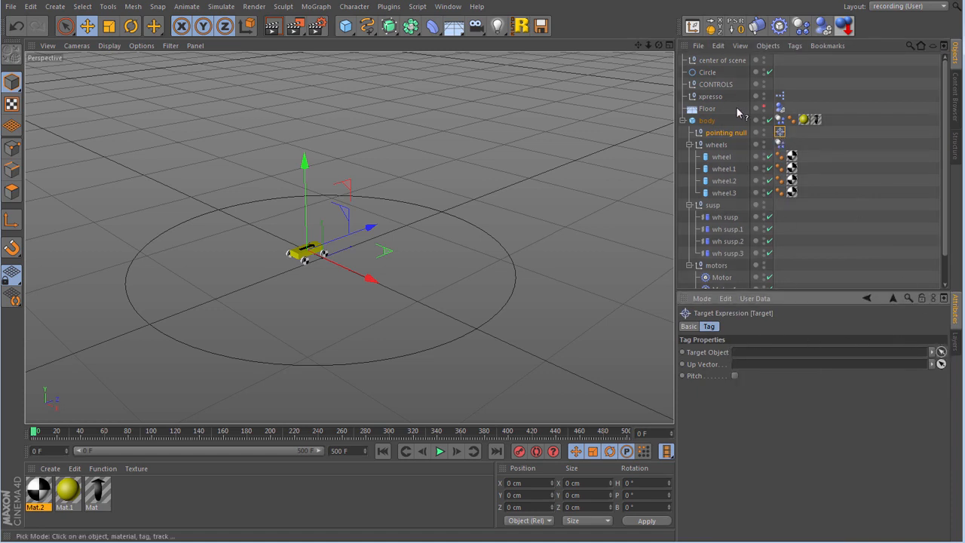
left_click(725, 60)
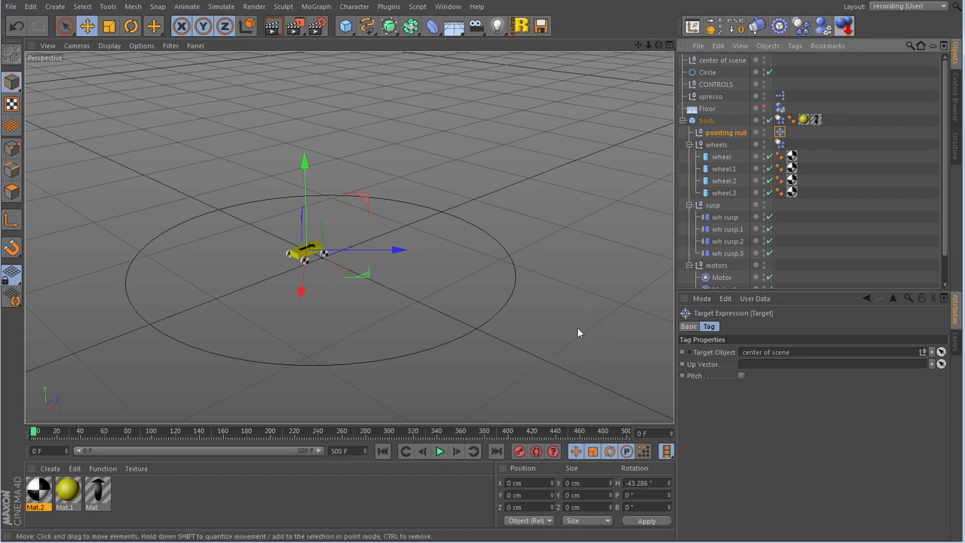
- In the top view, move the body to two spots outside the circle and check the pointing null's orientation at each
key("F2")
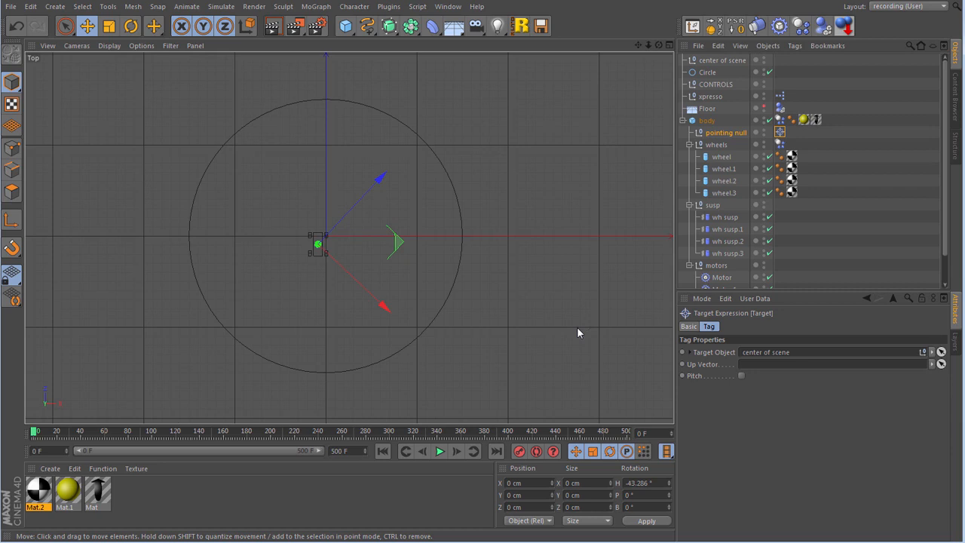
left_click(706, 120)
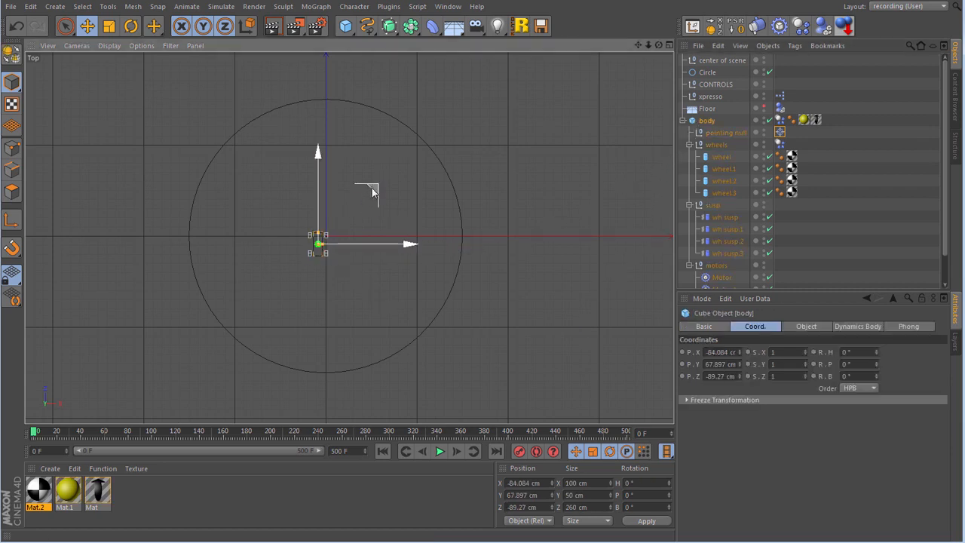
left_click_drag(371, 188, 312, 310)
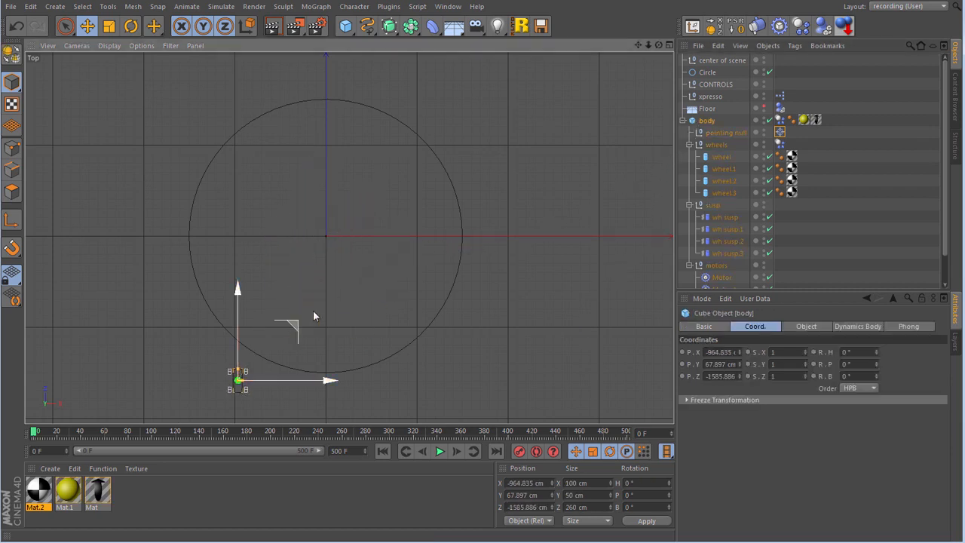
left_click(724, 133)
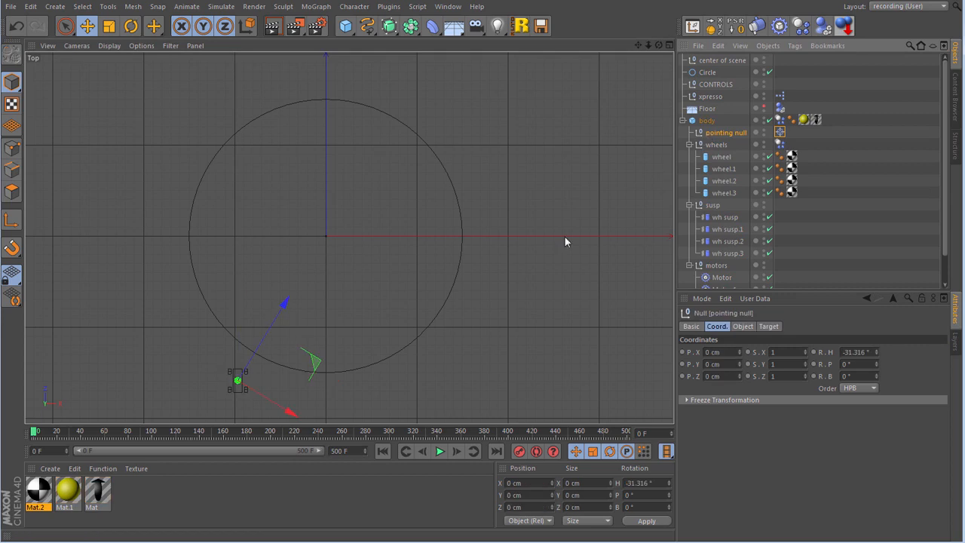
left_click(706, 121)
left_click_drag(294, 328, 560, 221)
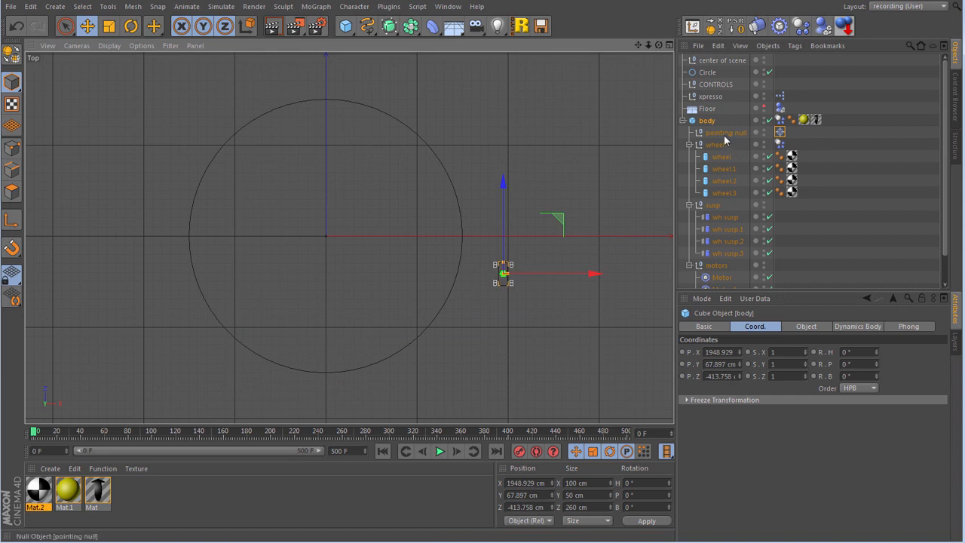
left_click(723, 133)
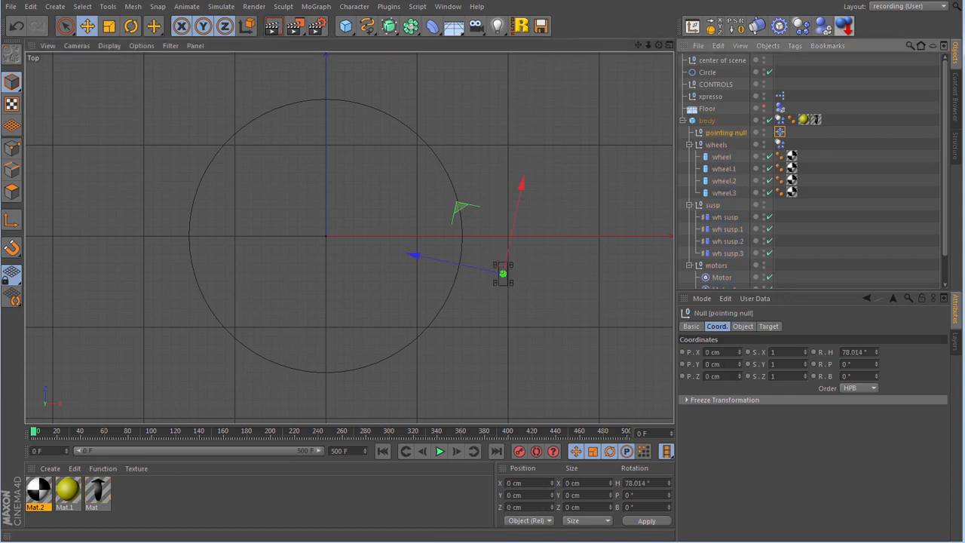
- Switch to the project "red mini proxy follow cone_0001.c4d" and play its animation to watch the car follow the cone
key("ctrl+d")
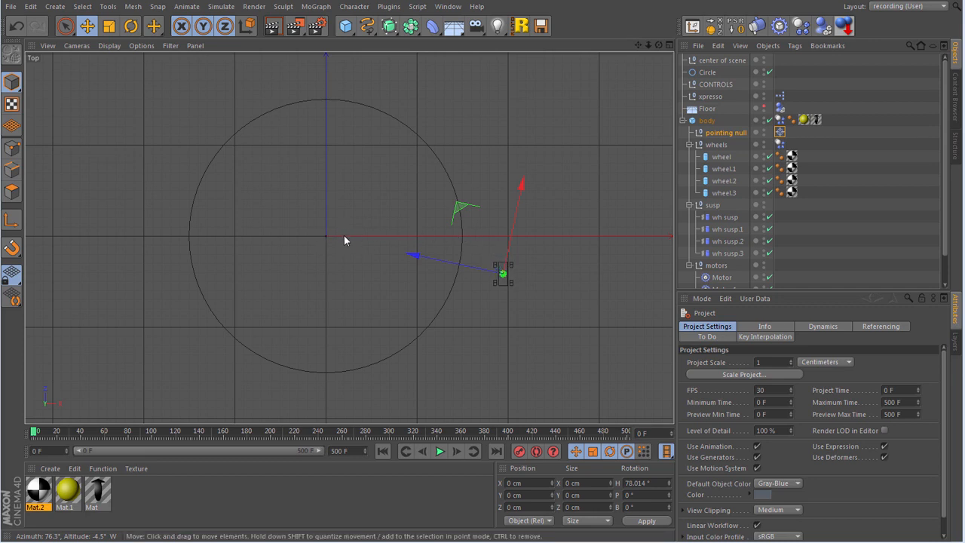
left_click(447, 6)
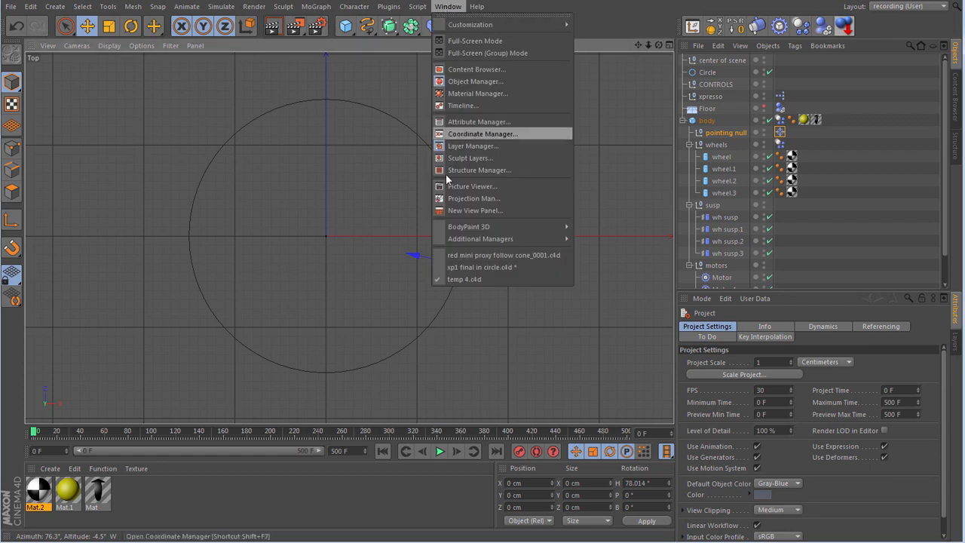
left_click(463, 256)
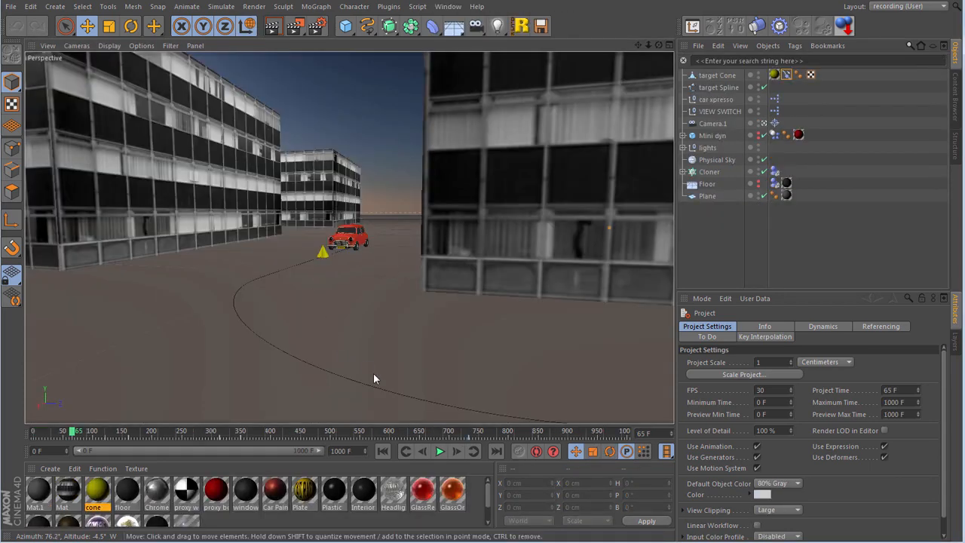
left_click(439, 450)
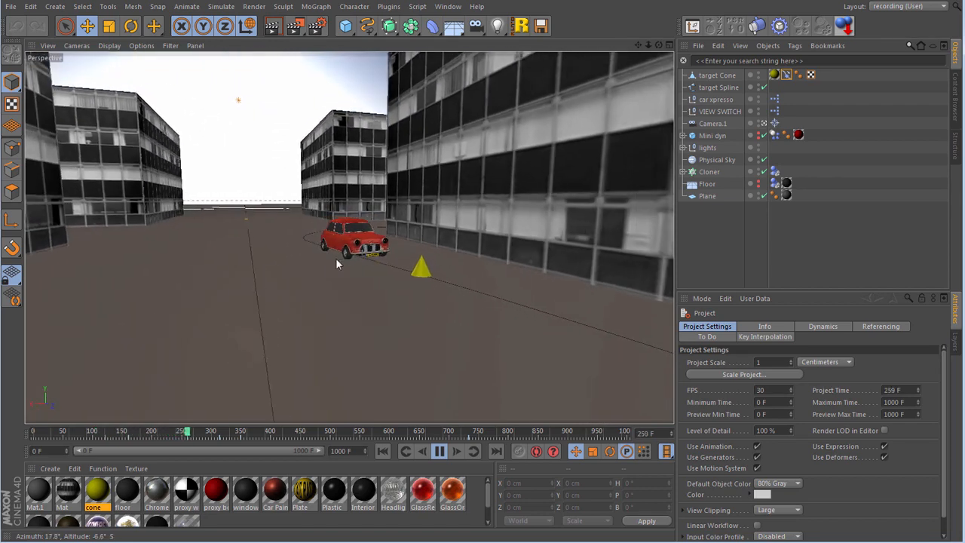
left_click(439, 452)
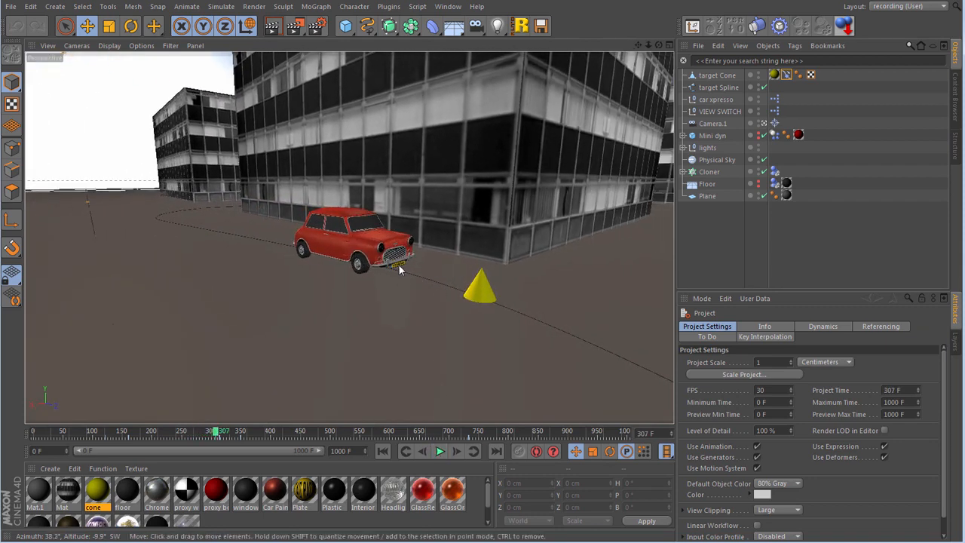
- Switch to the target Sphere demo project and move the sphere in front of, beside and behind the car to examine the arrow's H rotation
left_click(447, 6)
left_click(459, 279)
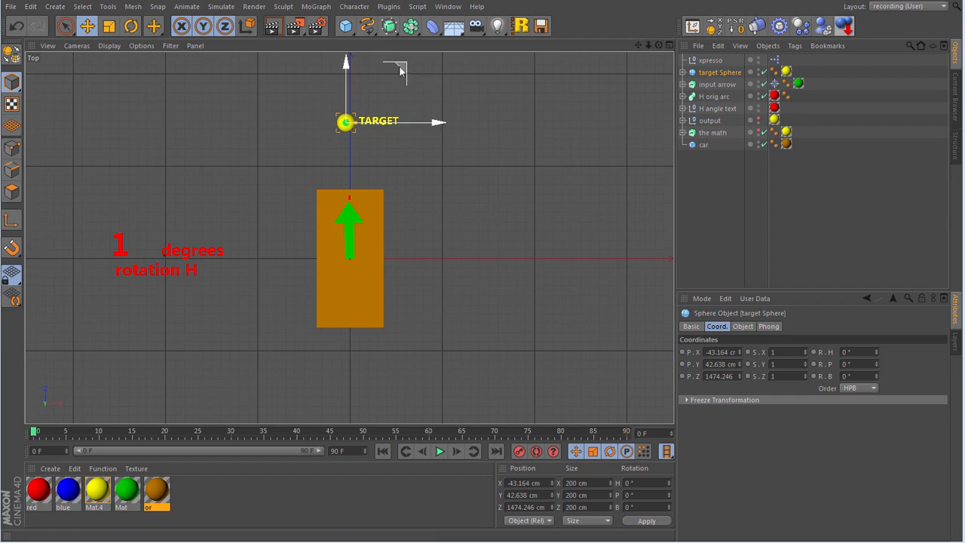
left_click_drag(400, 70, 319, 82)
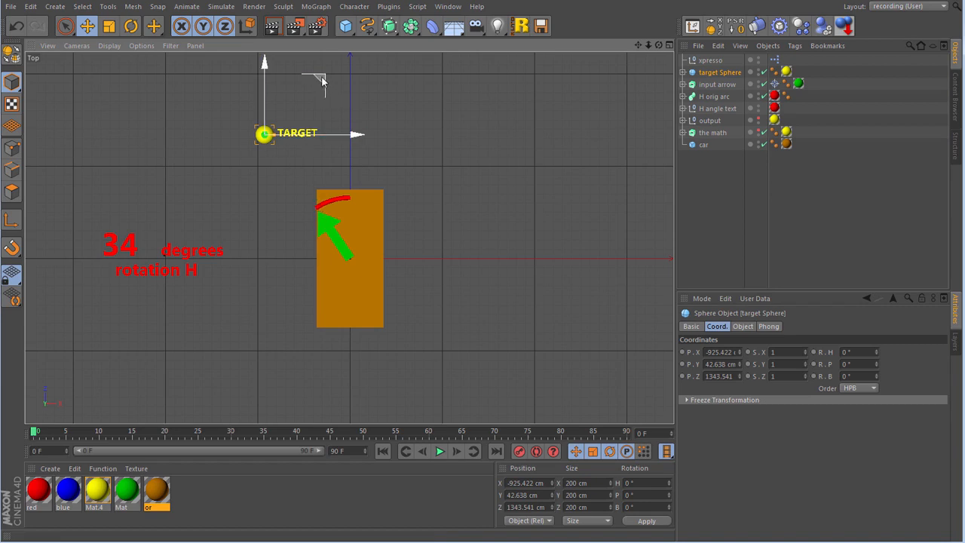
left_click_drag(321, 76, 520, 103)
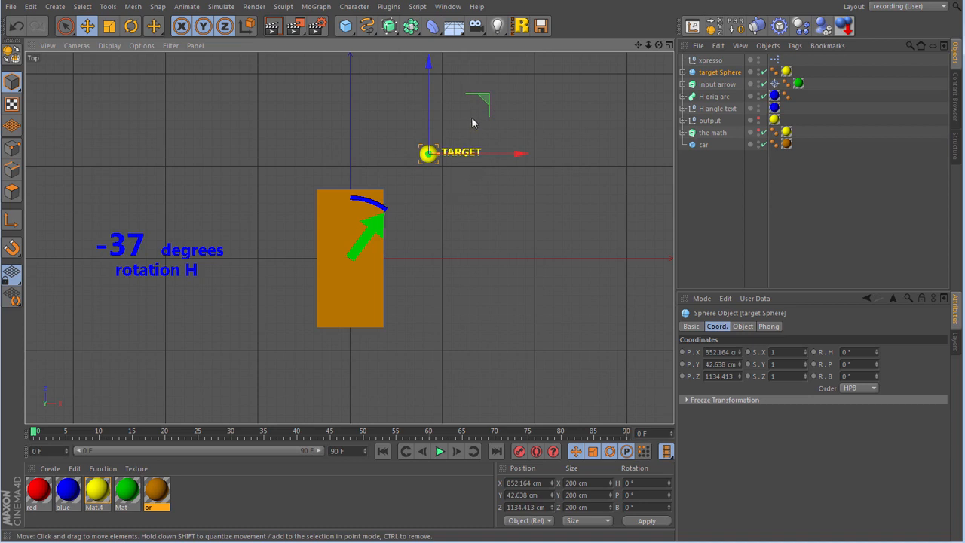
left_click_drag(484, 98, 406, 75)
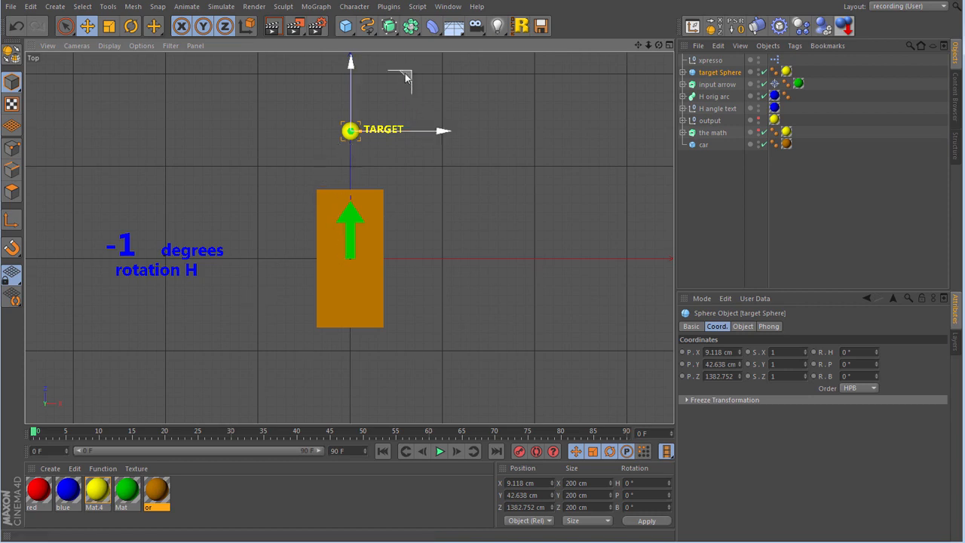
left_click_drag(405, 80, 336, 309)
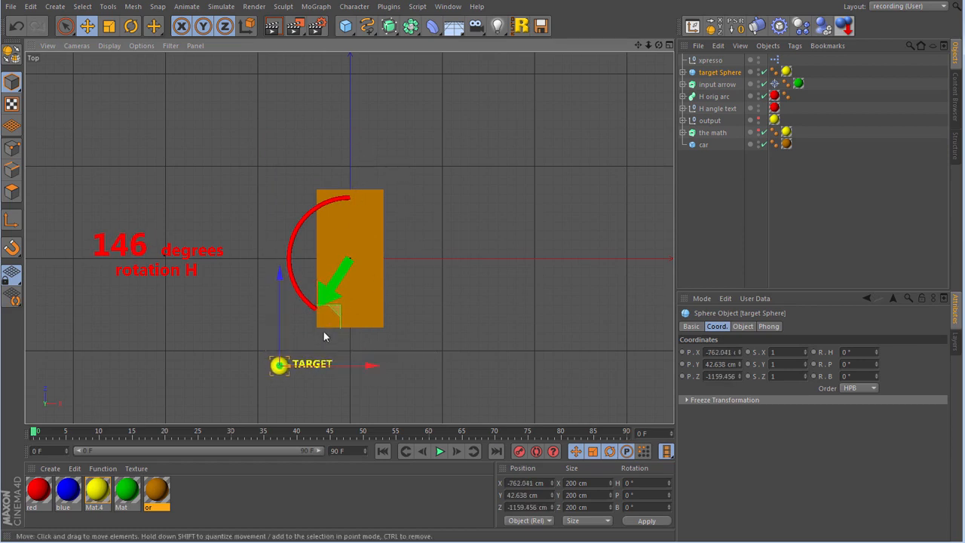
- Move the target sphere between several spots behind the car on both sides and examine the arrow's H rotation
left_click_drag(336, 323, 334, 331)
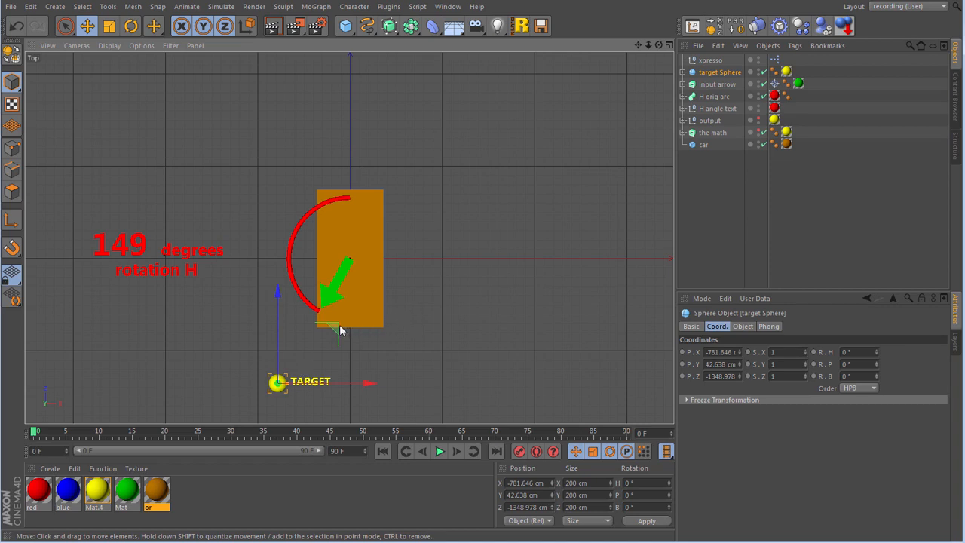
left_click_drag(339, 325, 492, 344)
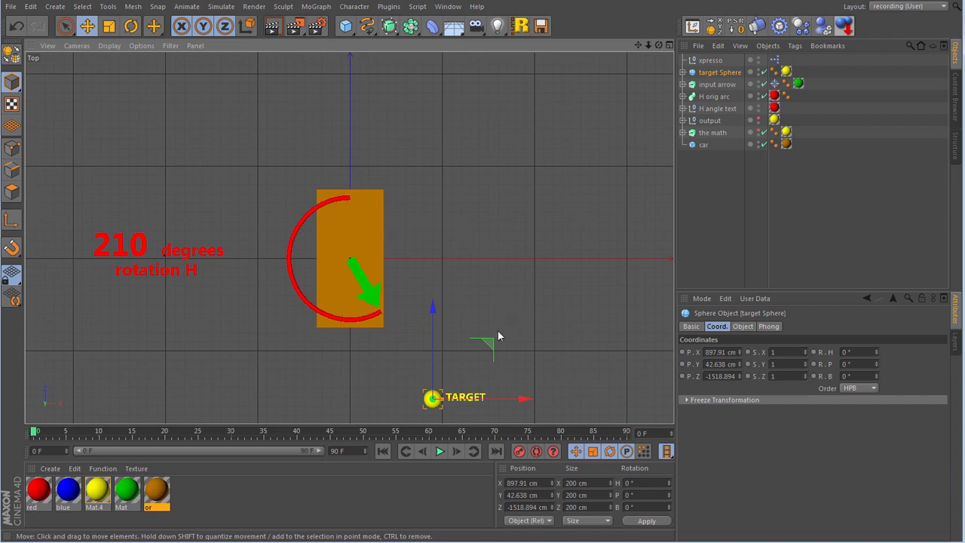
left_click_drag(490, 340, 364, 323)
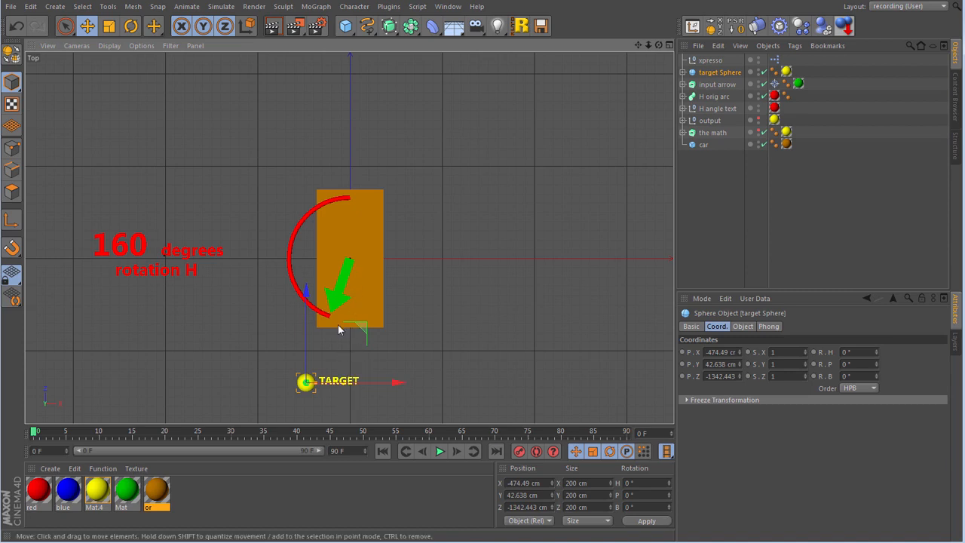
left_click_drag(364, 328, 342, 321)
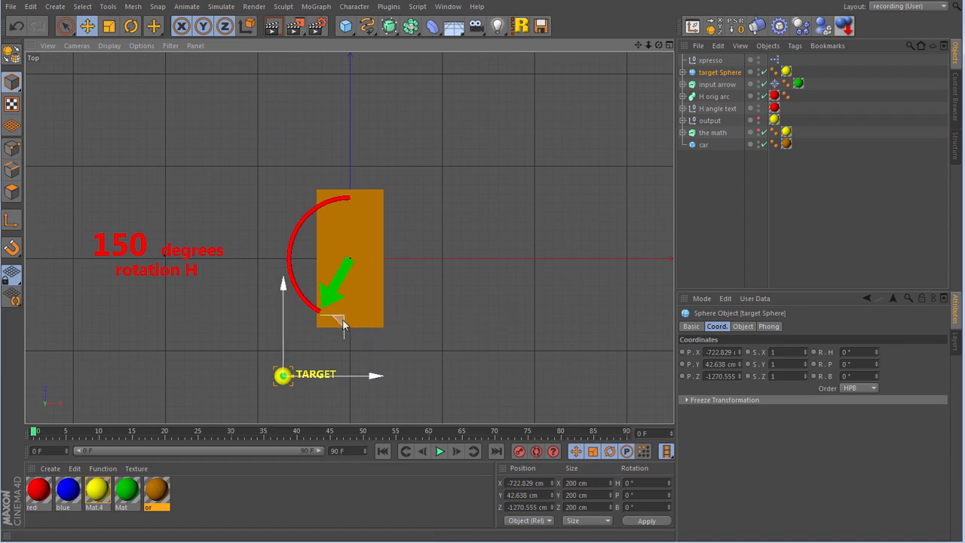
left_click_drag(345, 322, 455, 329)
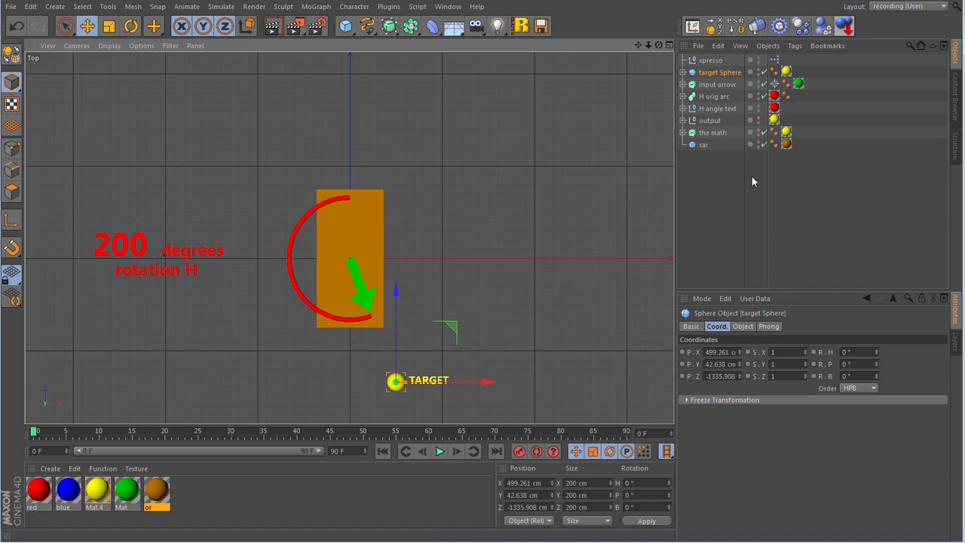
- Show the output object and move the target sphere in front of, beside and behind the car to compare the yellow and green arrows
left_click_drag(450, 326, 374, 92)
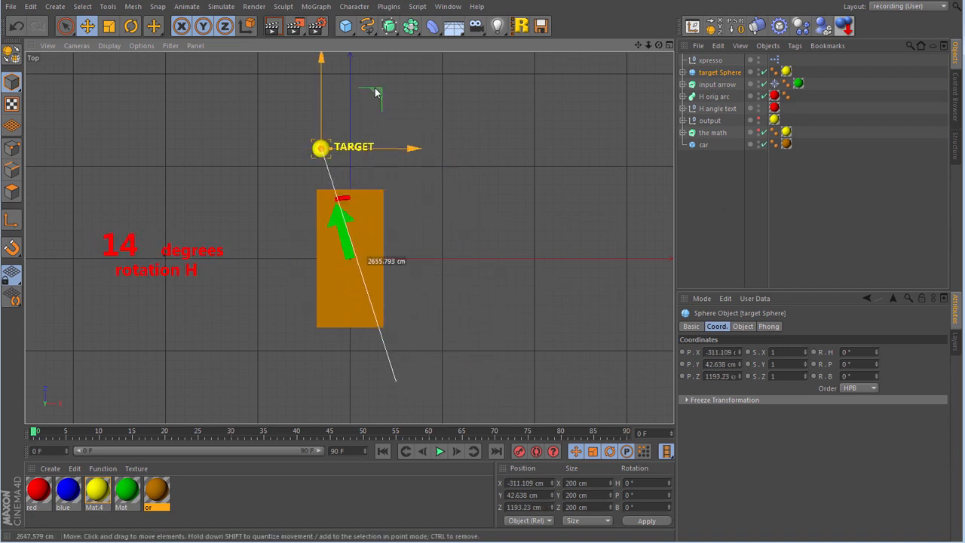
left_click(759, 120)
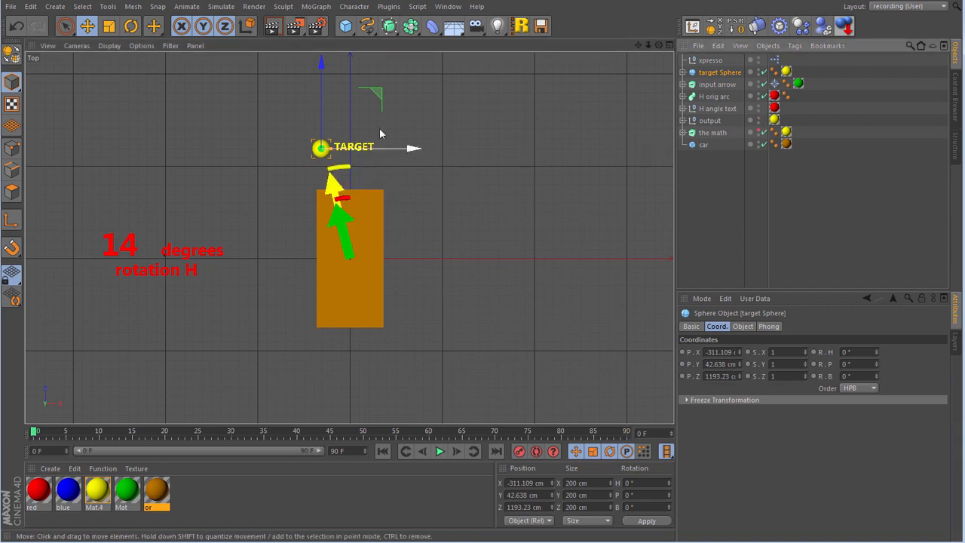
left_click_drag(377, 92, 351, 86)
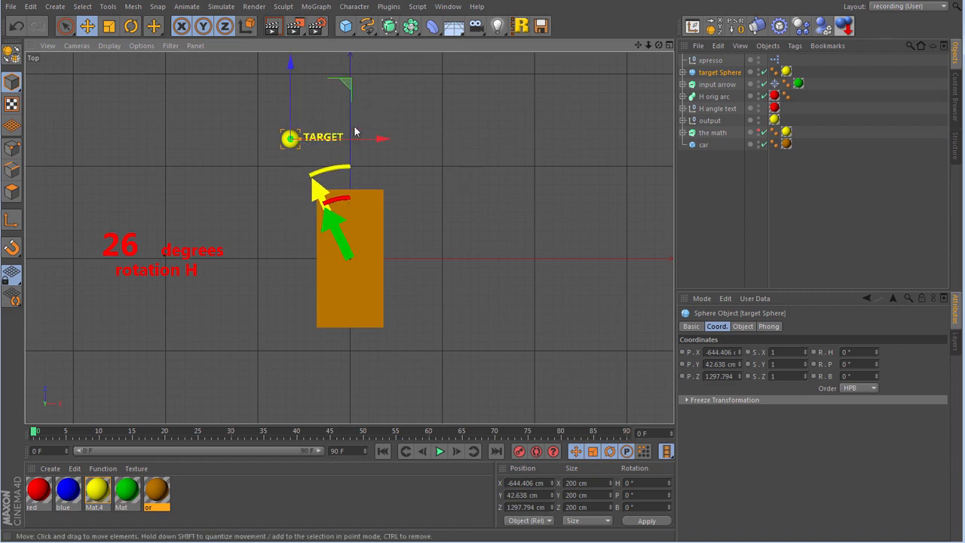
left_click_drag(343, 87, 304, 323)
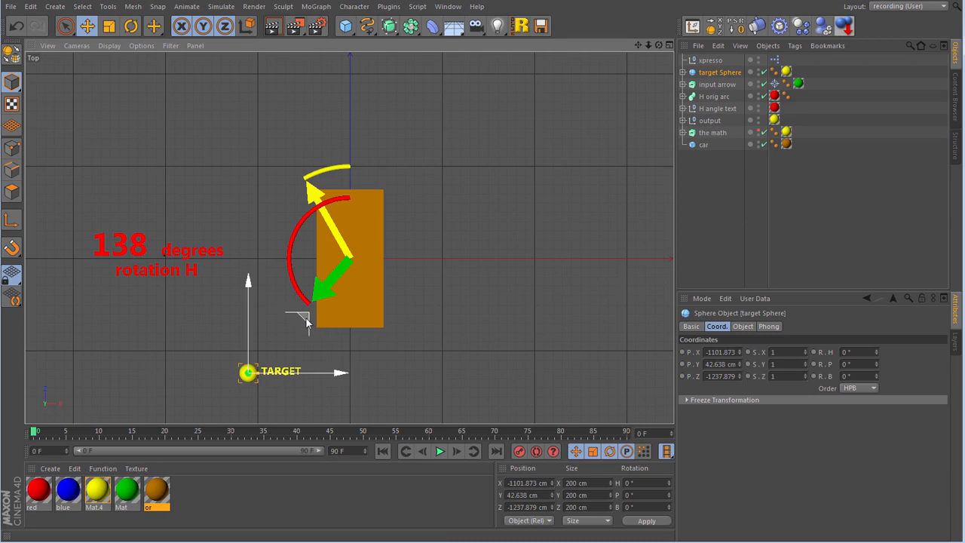
left_click_drag(306, 321, 529, 197)
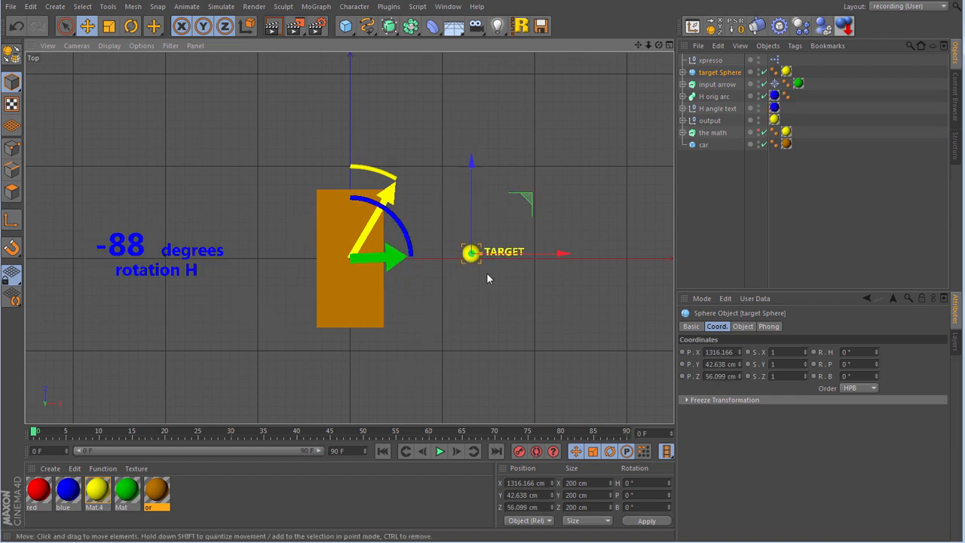
left_click_drag(527, 201, 351, 326)
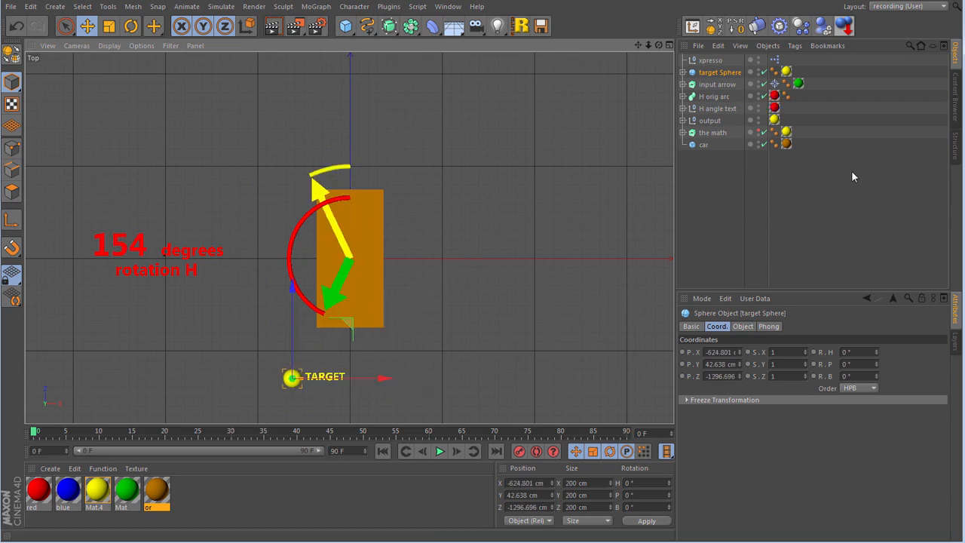
- Show the math text and move the target sphere behind and in front of the car to check the H > 90 rule
left_click(759, 129)
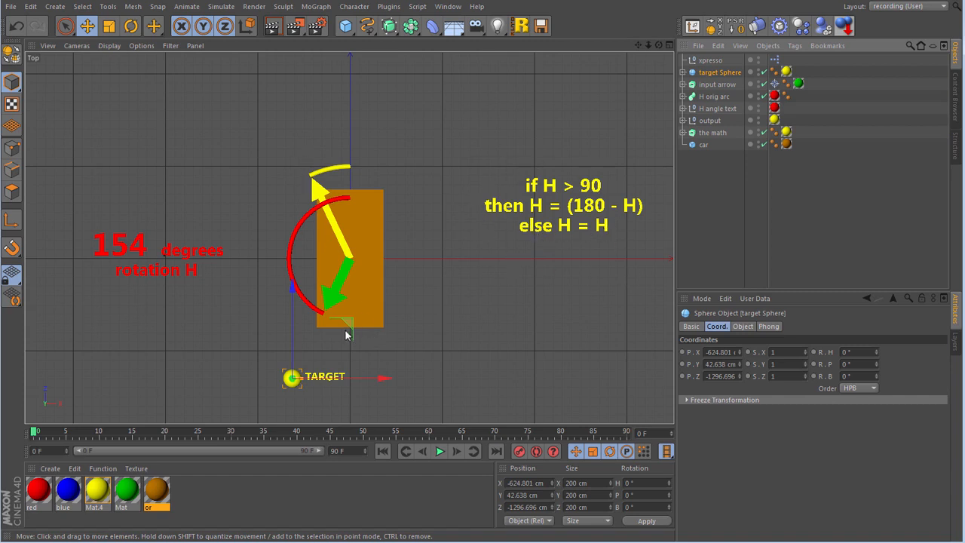
left_click_drag(345, 334, 311, 300)
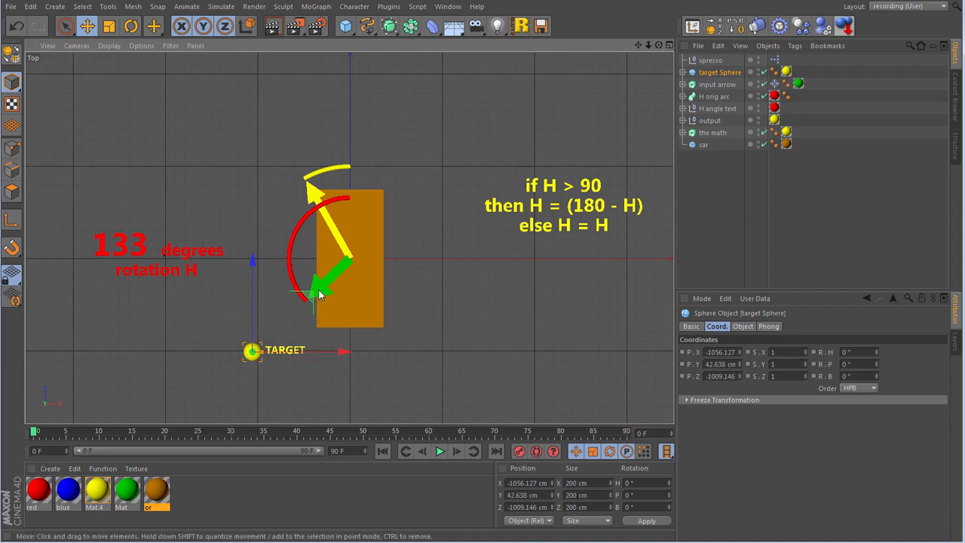
left_click_drag(315, 301, 292, 85)
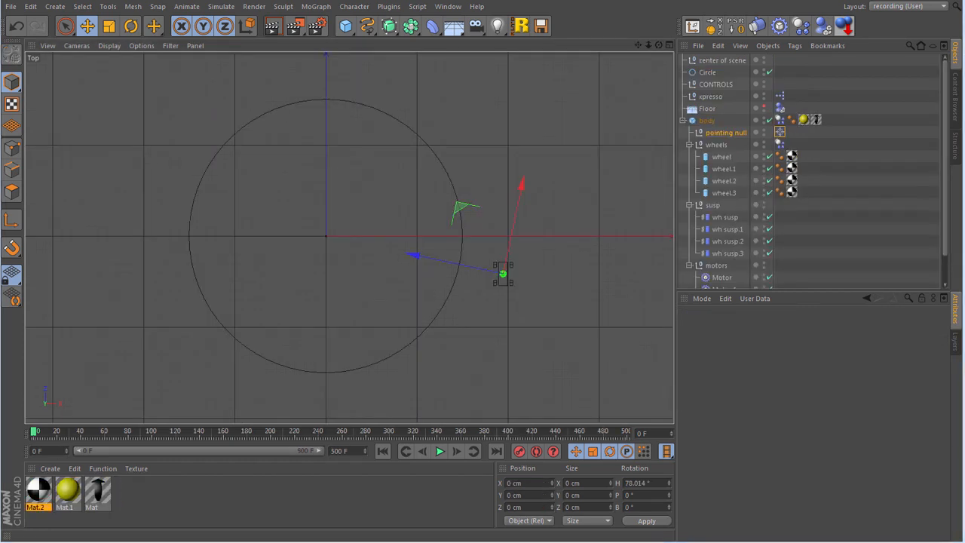
- Return to the car project's XPresso Editor and add a pointing null node with a Rotation . H output port
left_click_drag(0, 57, 326, 54)
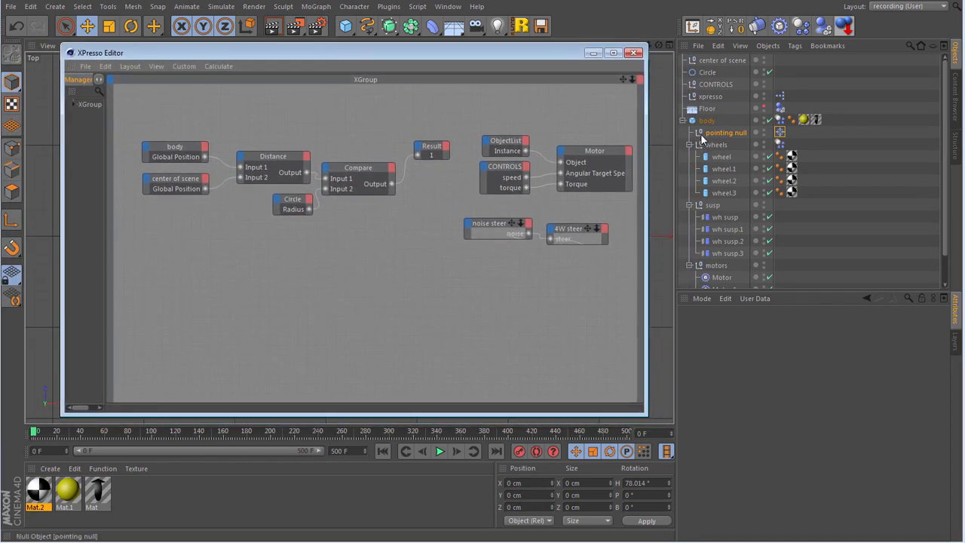
left_click_drag(701, 134, 161, 263)
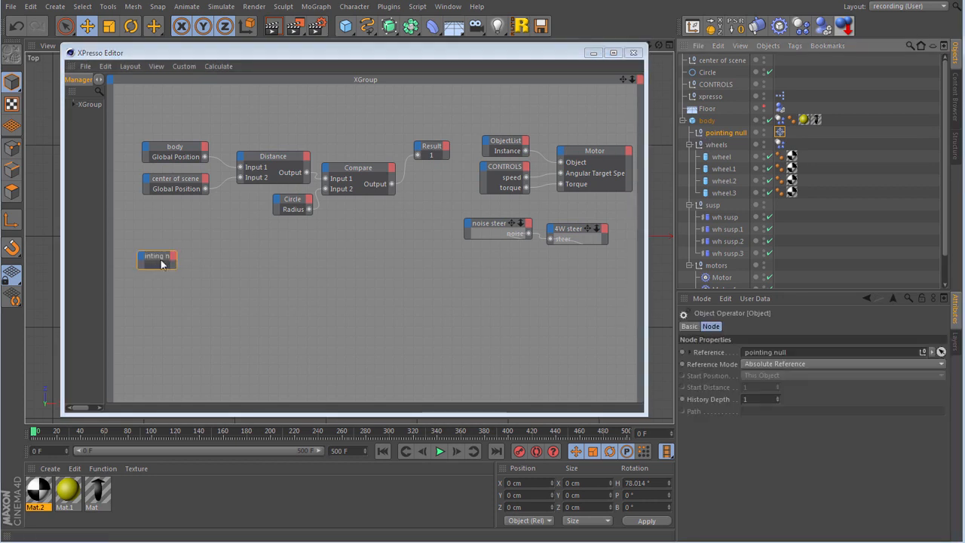
left_click(174, 258)
mouse_move(212, 273)
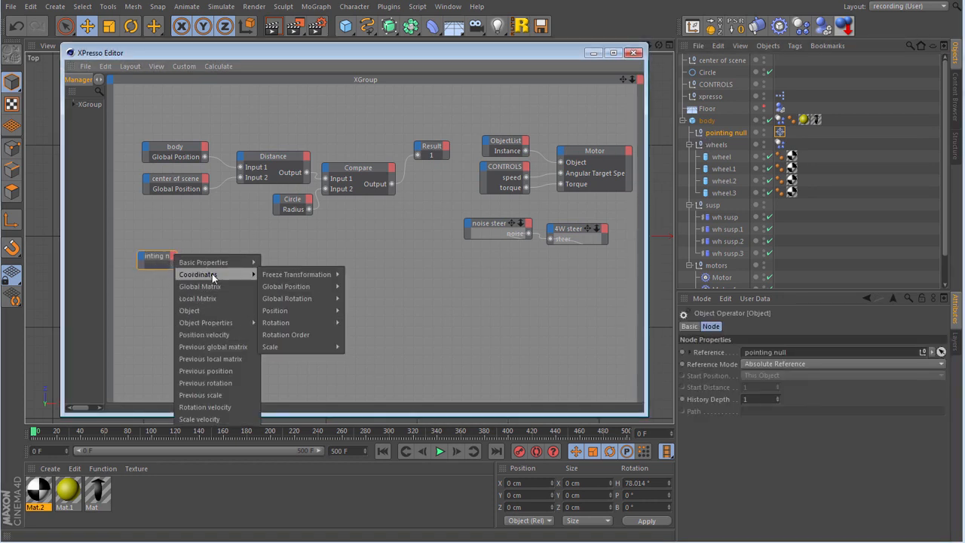
mouse_move(302, 313)
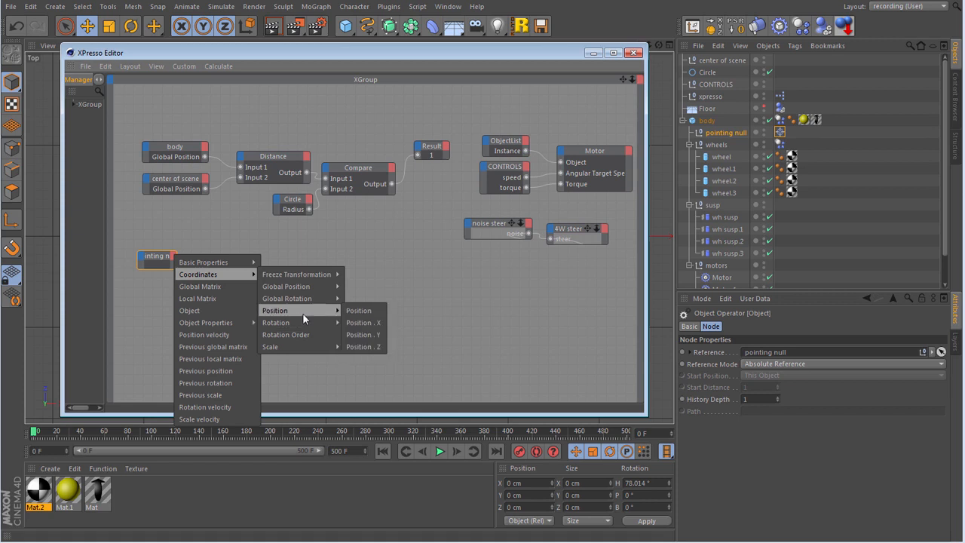
left_click(364, 334)
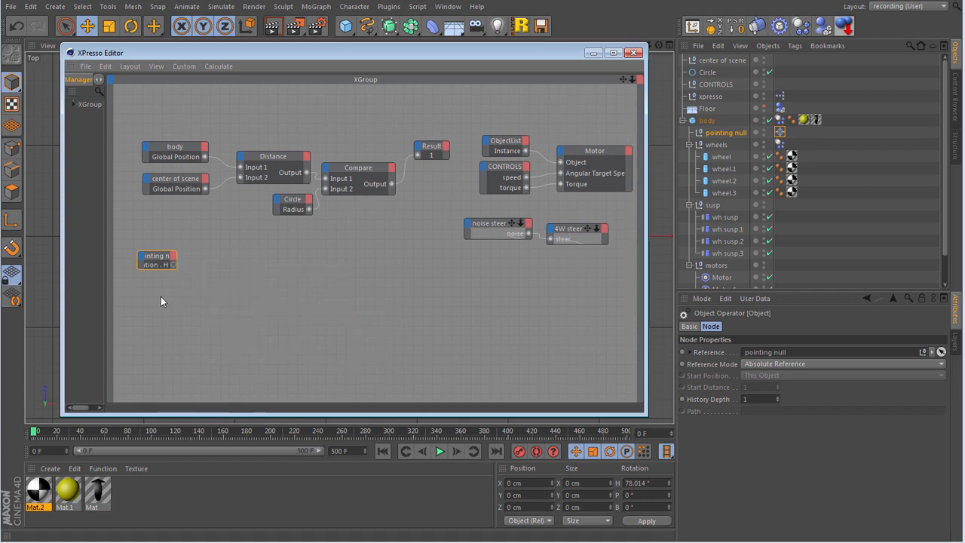
double_click(158, 257)
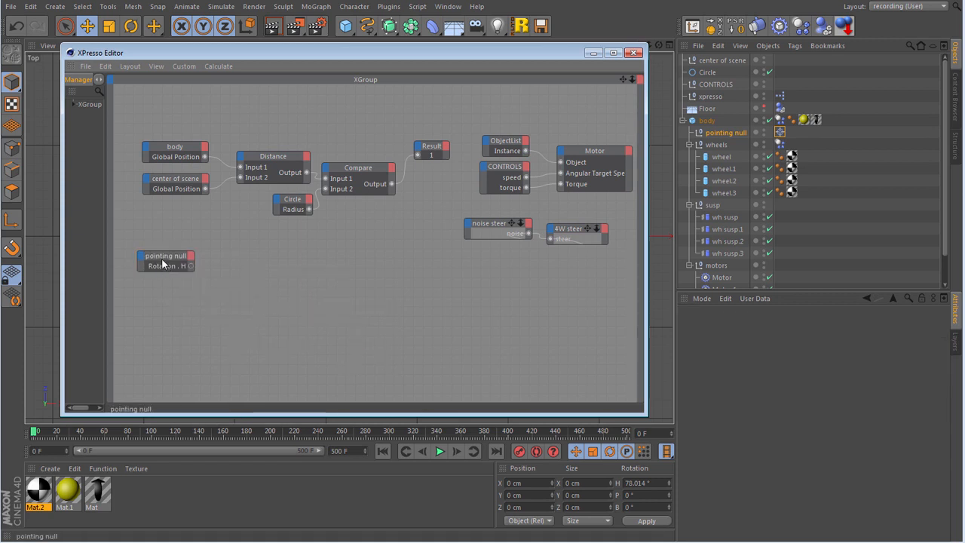
left_click_drag(162, 259, 179, 262)
left_click(179, 263)
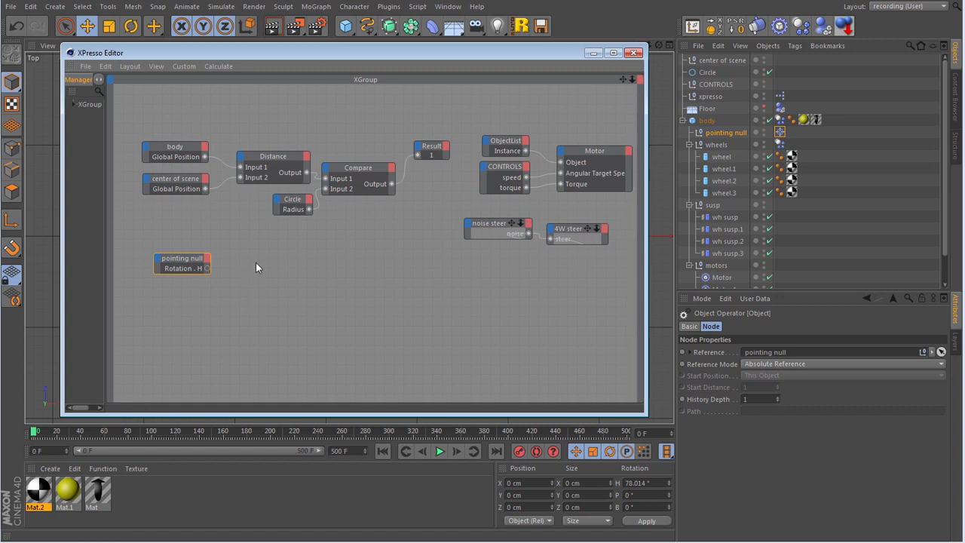
- Add a Compare node and place it beside the pointing null node
right_click(247, 257)
mouse_move(347, 265)
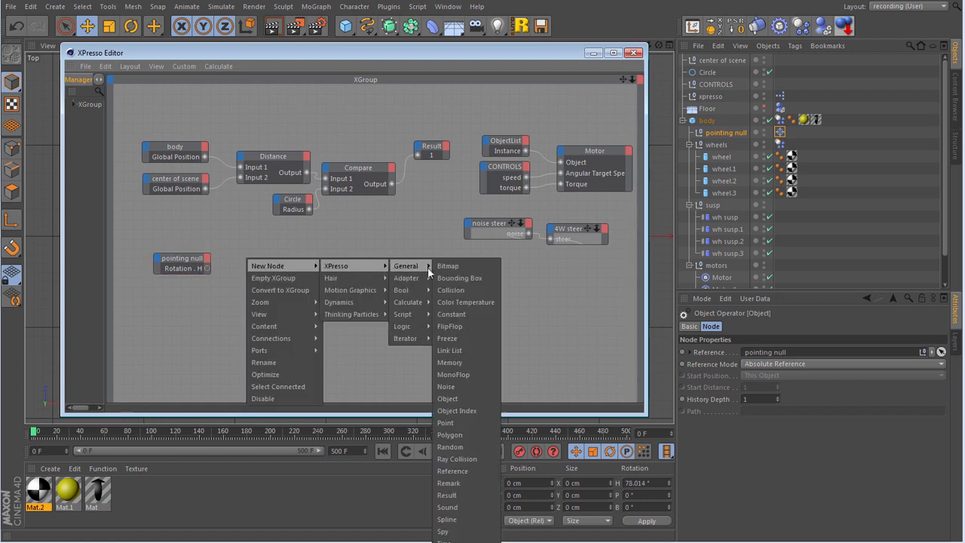
mouse_move(413, 323)
left_click(451, 326)
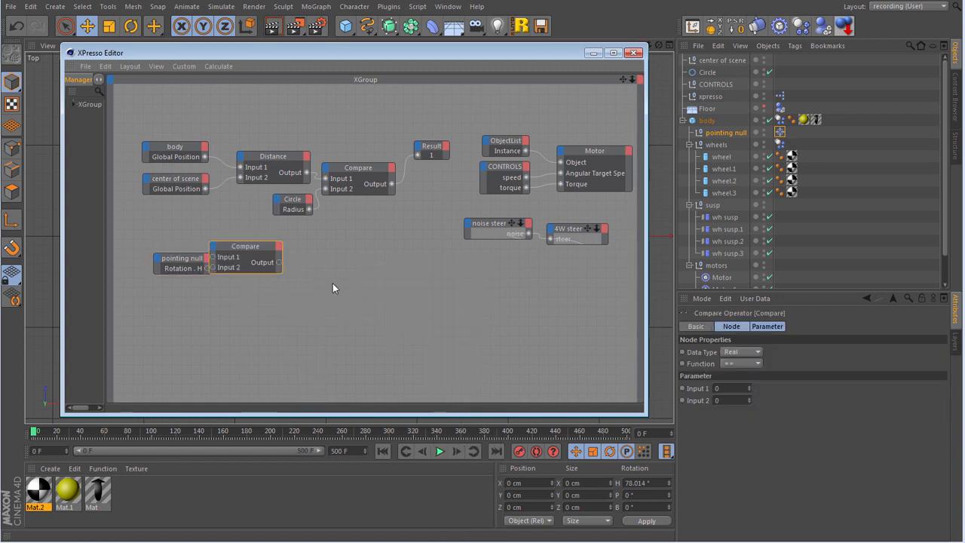
left_click_drag(257, 247, 281, 255)
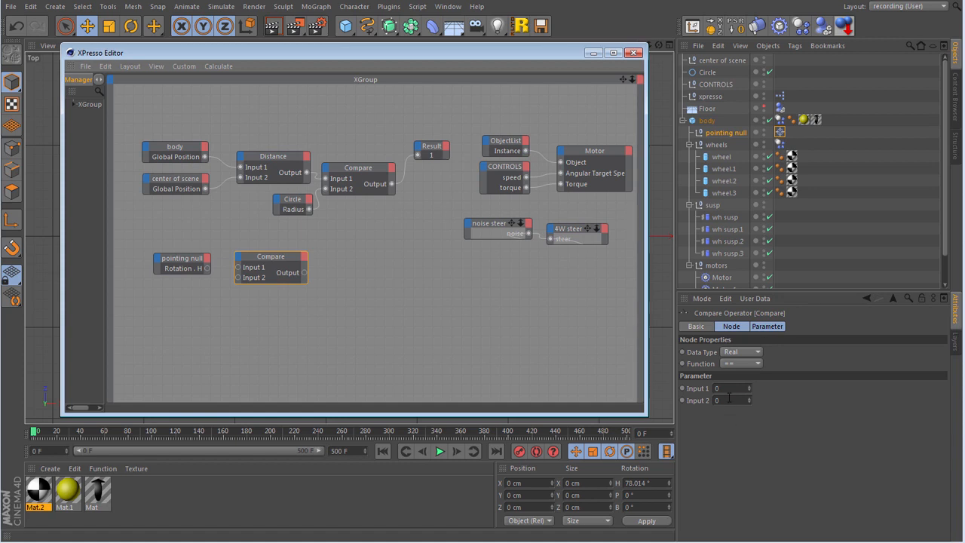
- Set the new Compare node's function to > and Input 2 to pi/2, and connect the pointing null's Rotation . H to Input 1
left_click(739, 364)
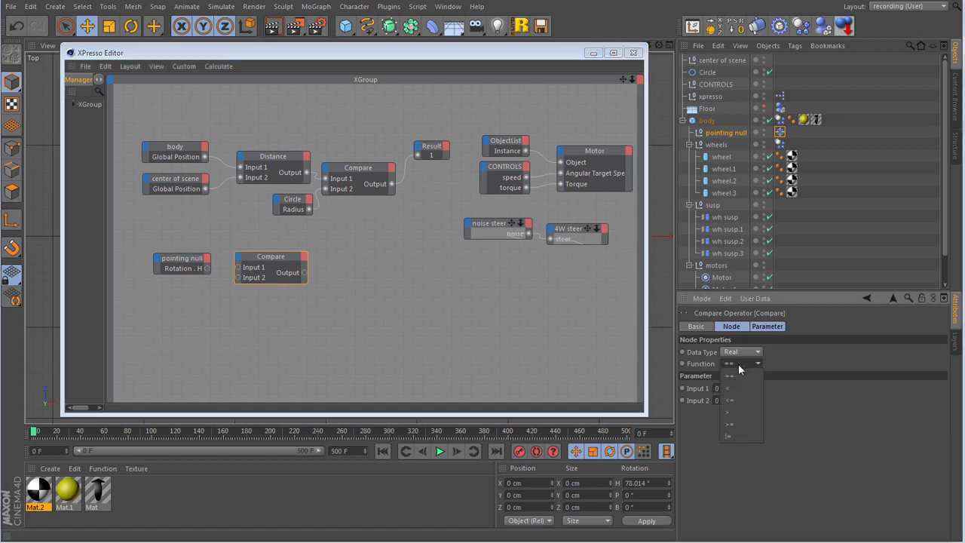
left_click(751, 411)
left_click(717, 401)
type("pi/2")
key("Return")
left_click_drag(207, 268, 251, 275)
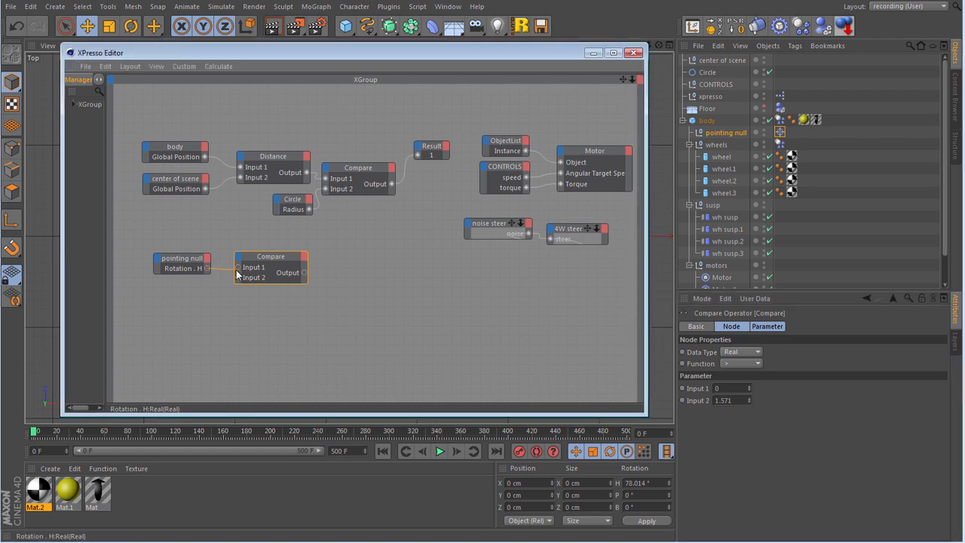
- Add a Condition node beside the new Compare node and connect the Compare output to its Switch input
right_click(351, 265)
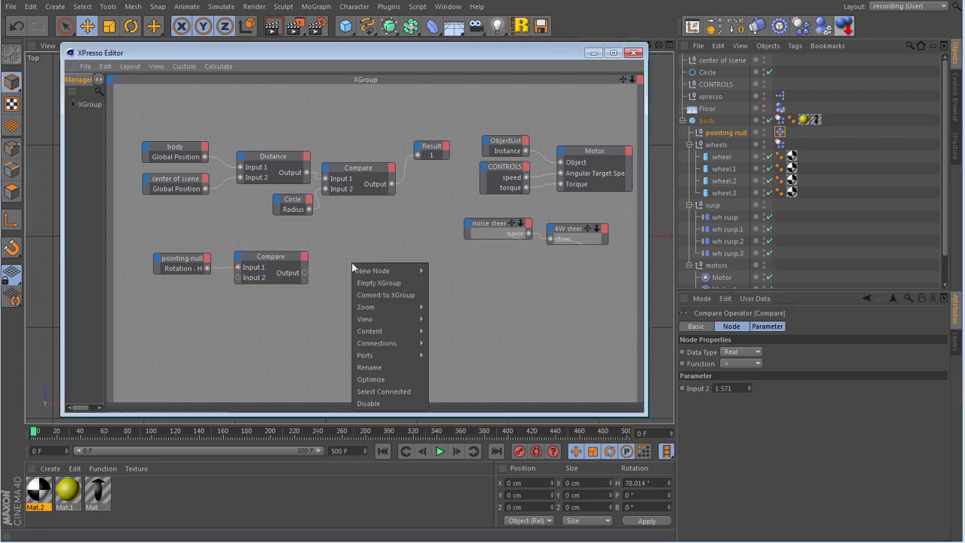
mouse_move(383, 271)
mouse_move(449, 270)
mouse_move(500, 276)
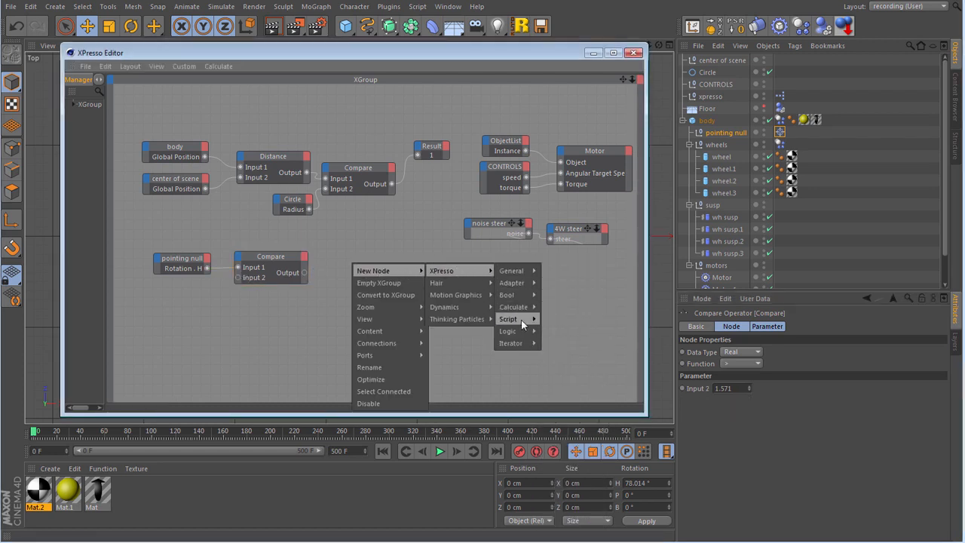
mouse_move(519, 330)
left_click(558, 343)
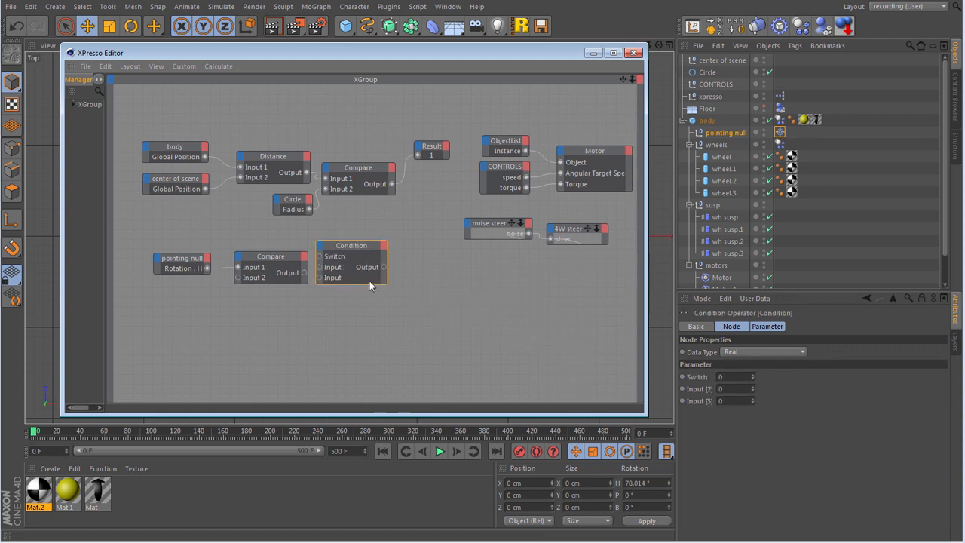
left_click_drag(350, 252, 364, 273)
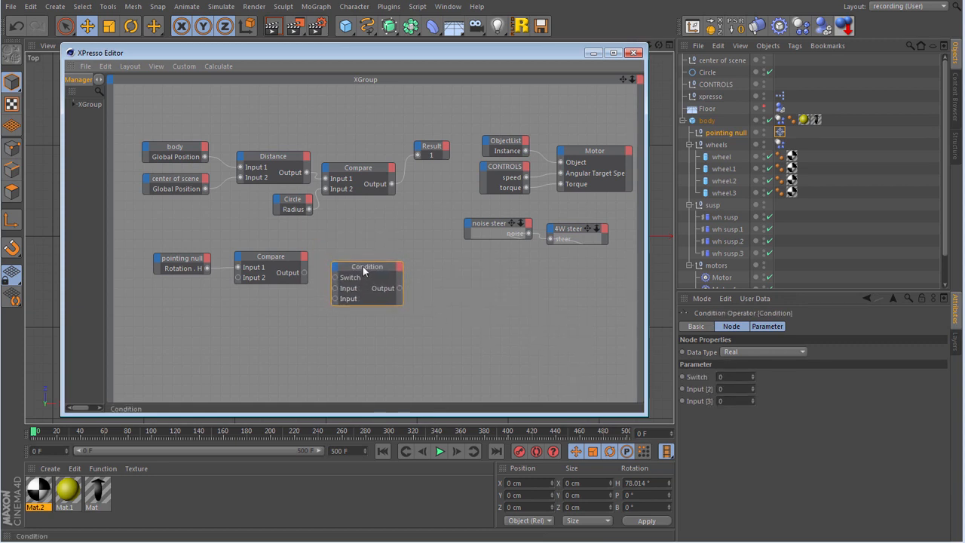
left_click(302, 276)
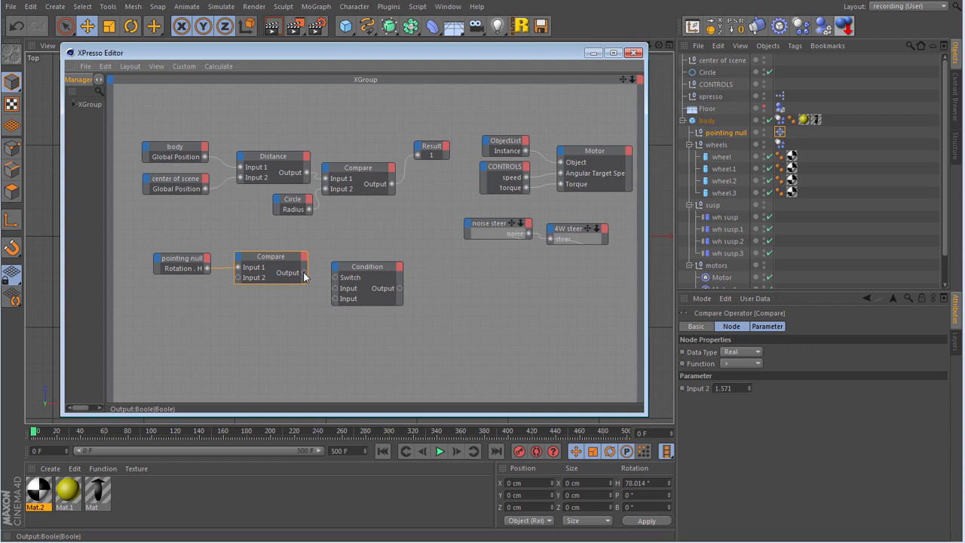
left_click_drag(303, 274, 374, 265)
left_click_drag(273, 255, 275, 246)
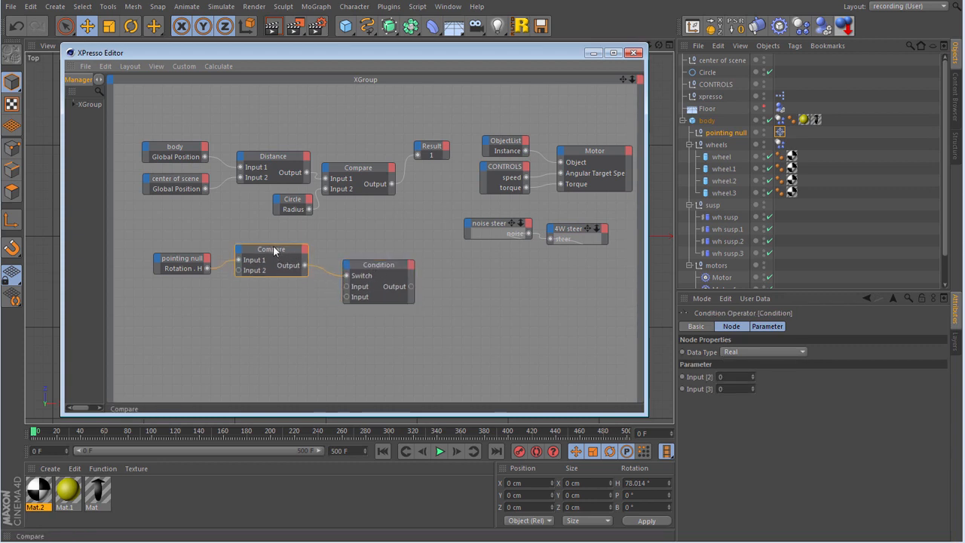
- Add a Math node below the new Compare node
right_click(244, 311)
mouse_move(303, 318)
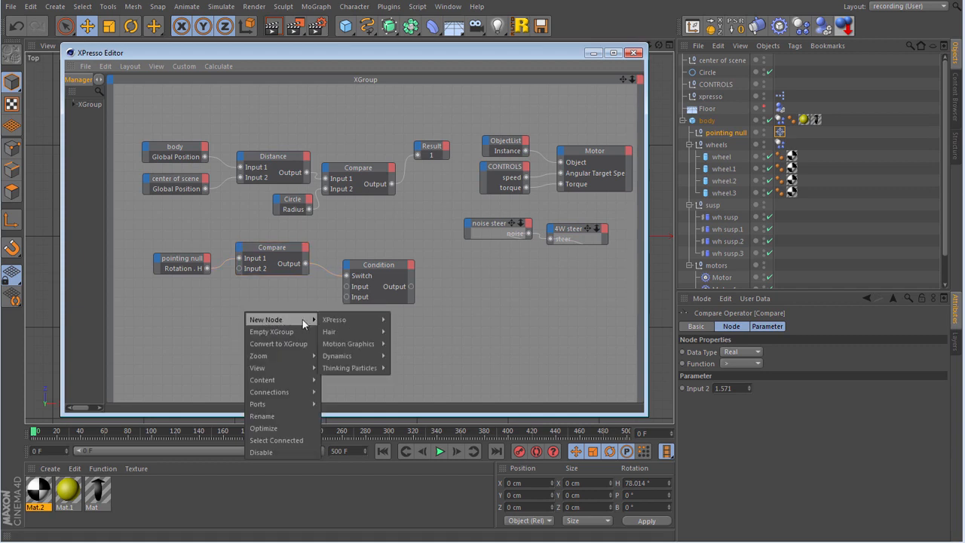
mouse_move(351, 319)
mouse_move(415, 354)
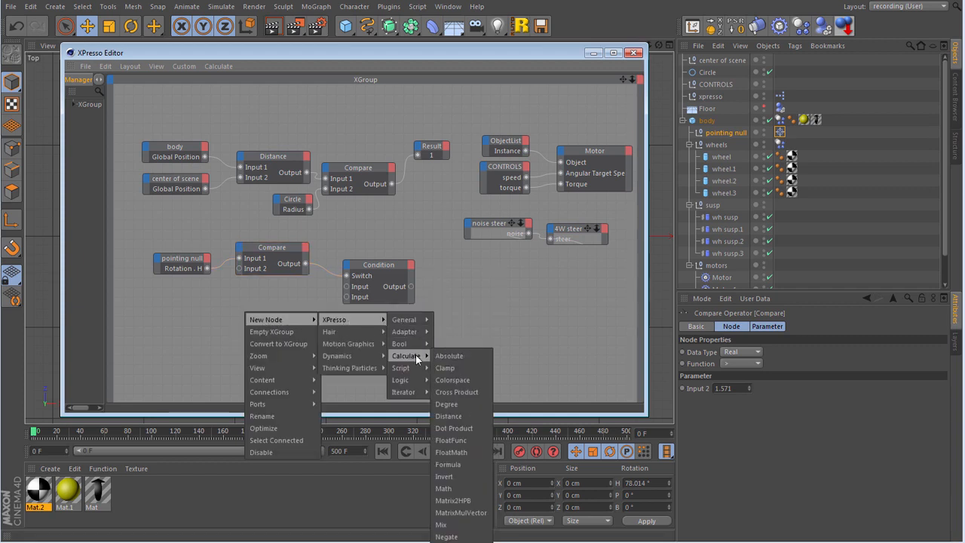
left_click(457, 488)
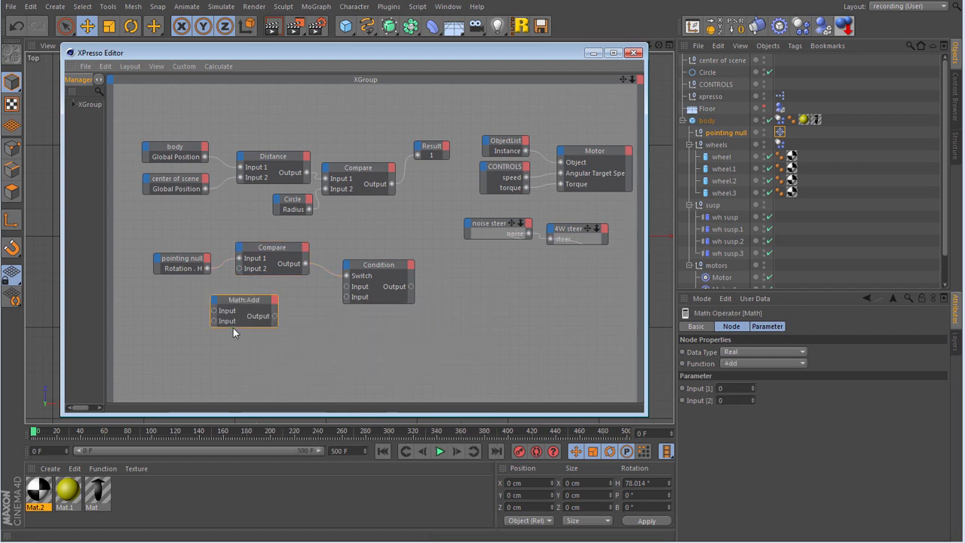
- Place the Math node below the Compare node, set its function to Subtract, and connect the pointing null's Rotation . H to its second input
left_click_drag(233, 300, 259, 310)
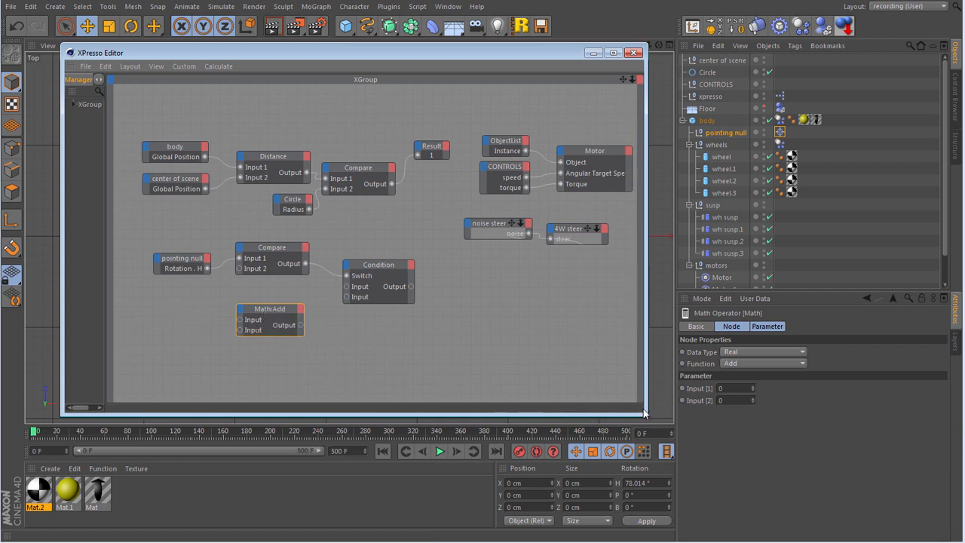
left_click(746, 363)
left_click(750, 385)
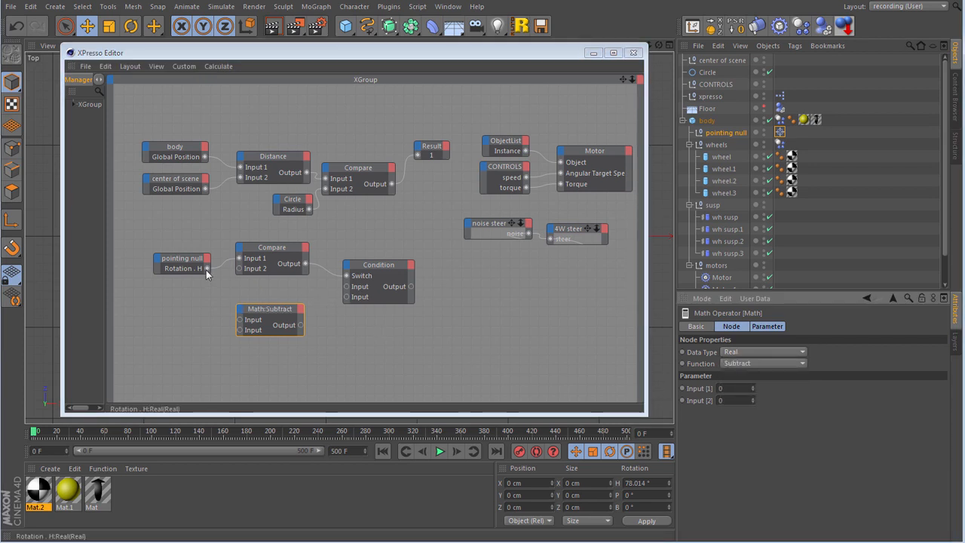
left_click_drag(206, 270, 239, 331)
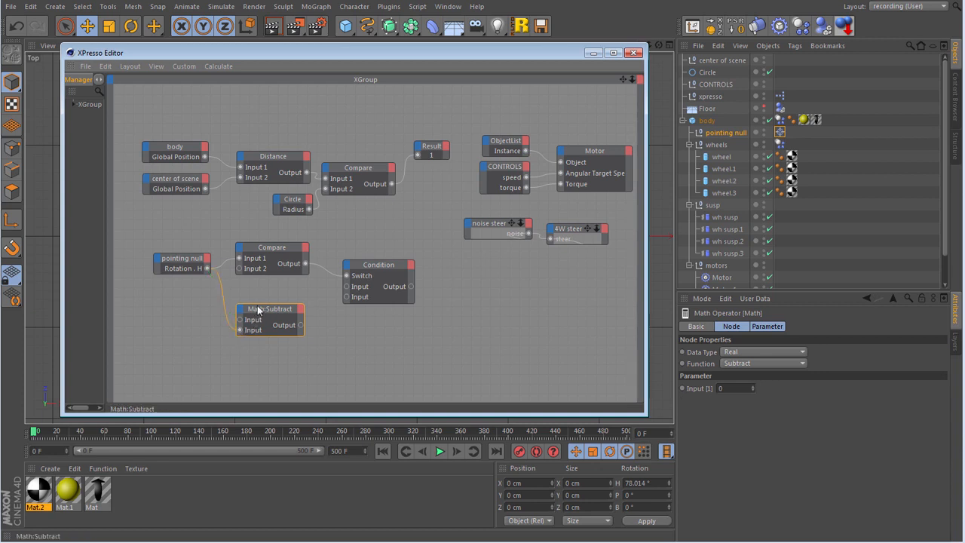
- Set Input [1] of the Subtract node to pi
left_click(731, 388)
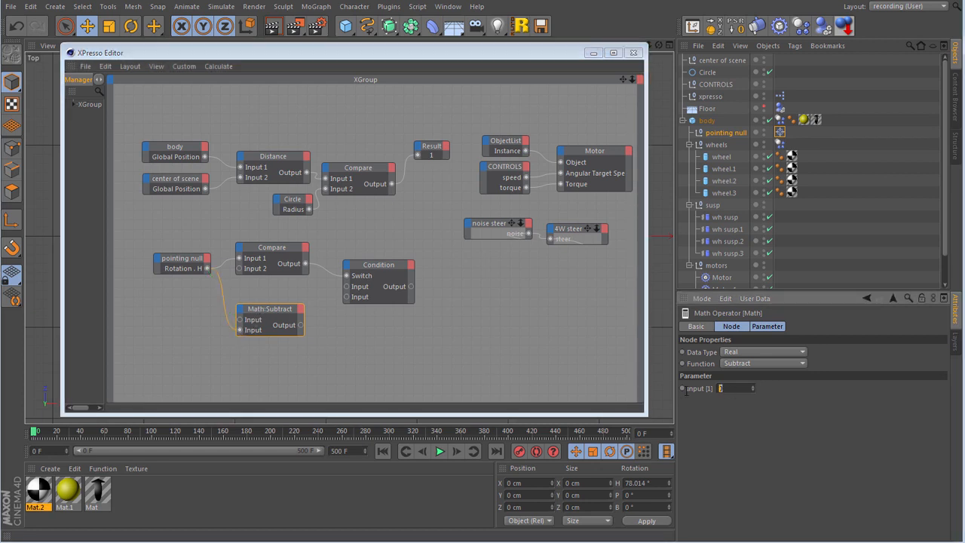
type("9")
type("i")
key("Return")
- Move the lower Compare node slightly up and rename it "Compare > pi/2"
left_click_drag(269, 245, 271, 235)
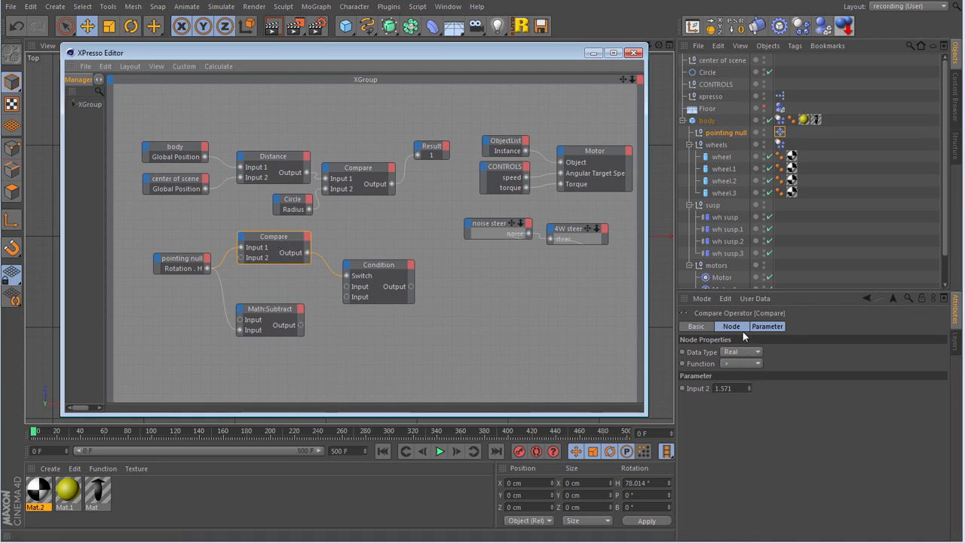
left_click(698, 325)
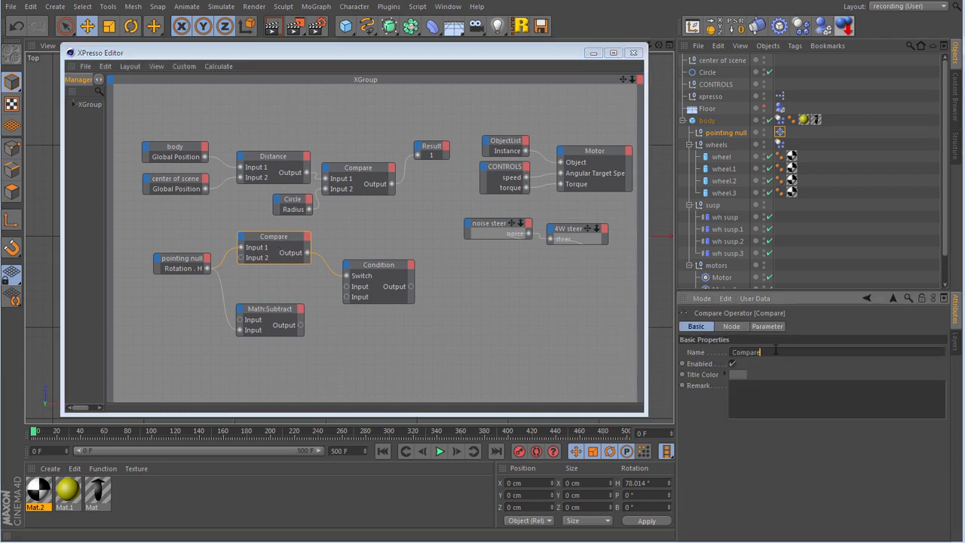
type("> pi/2")
key("Return")
- Connect the Subtract output to the Condition node's second input and the pointing null's Rotation . H to its first input
left_click(259, 318)
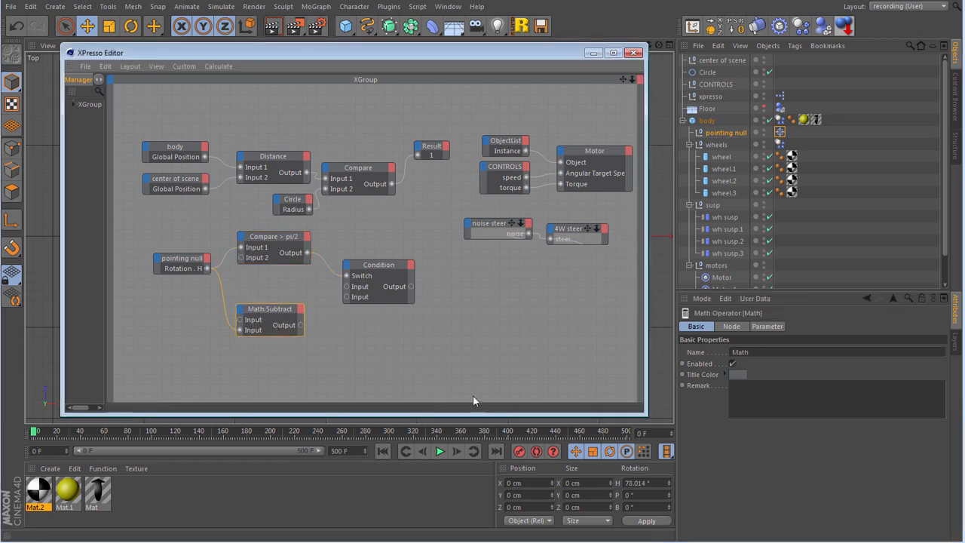
left_click(738, 331)
left_click(761, 327)
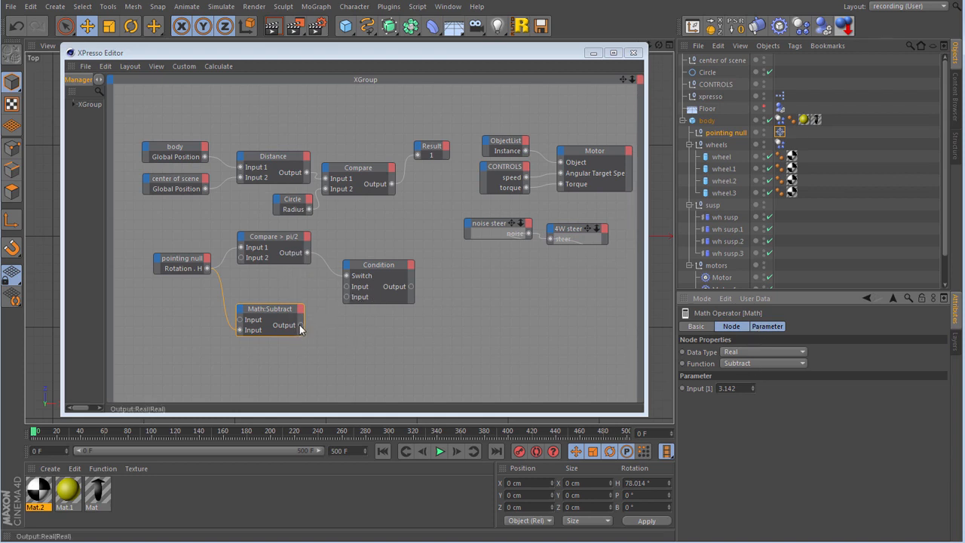
left_click_drag(300, 326, 346, 297)
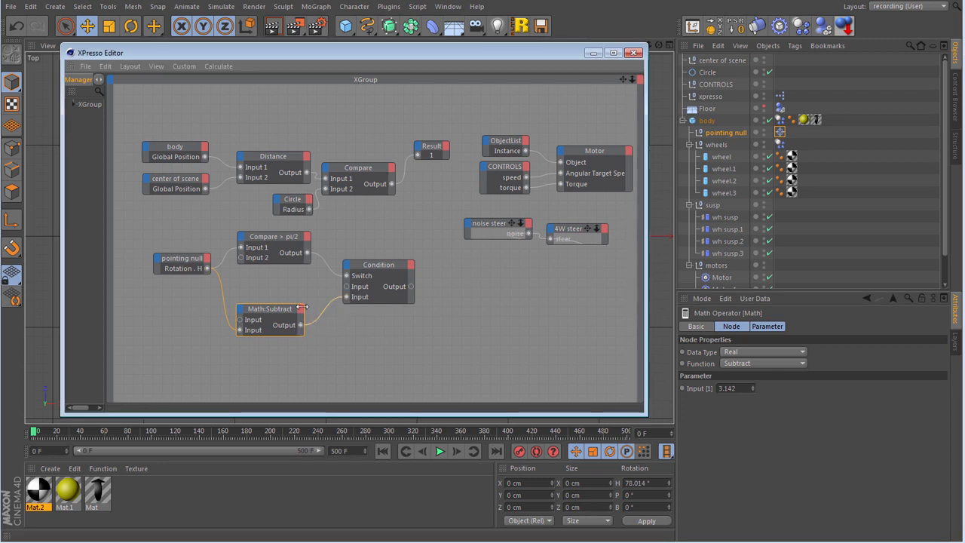
left_click(209, 271)
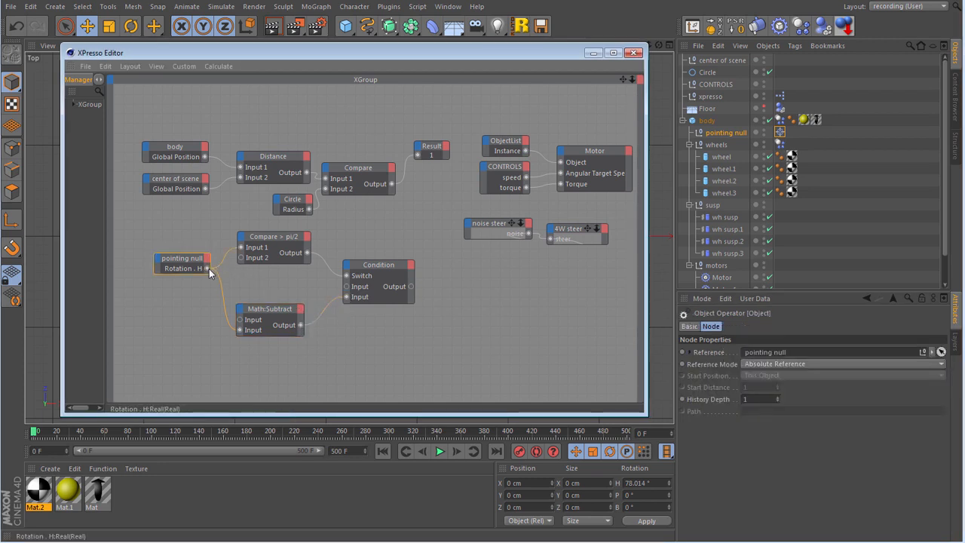
left_click_drag(209, 270, 347, 287)
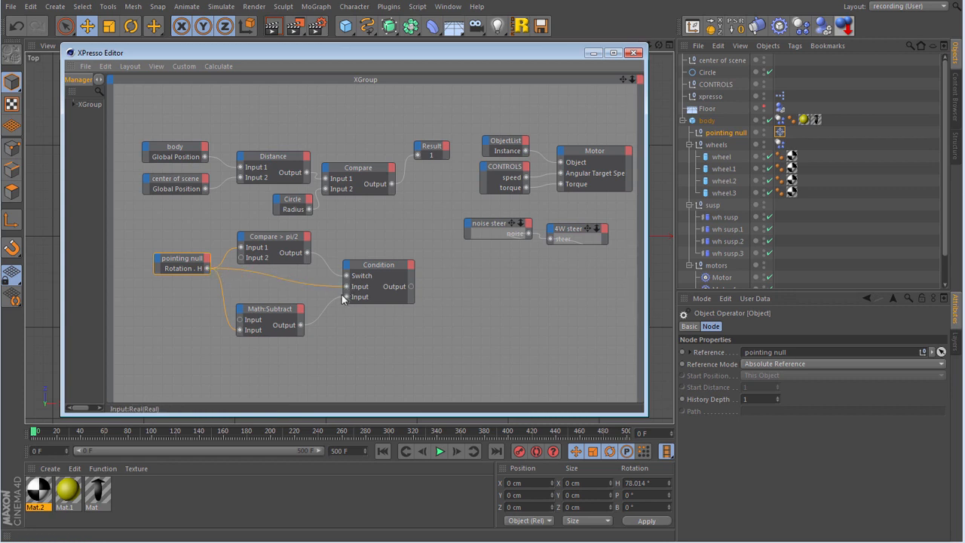
- Shift the Condition node toward the Compare node and add a Clamp node beside its output
left_click(263, 243)
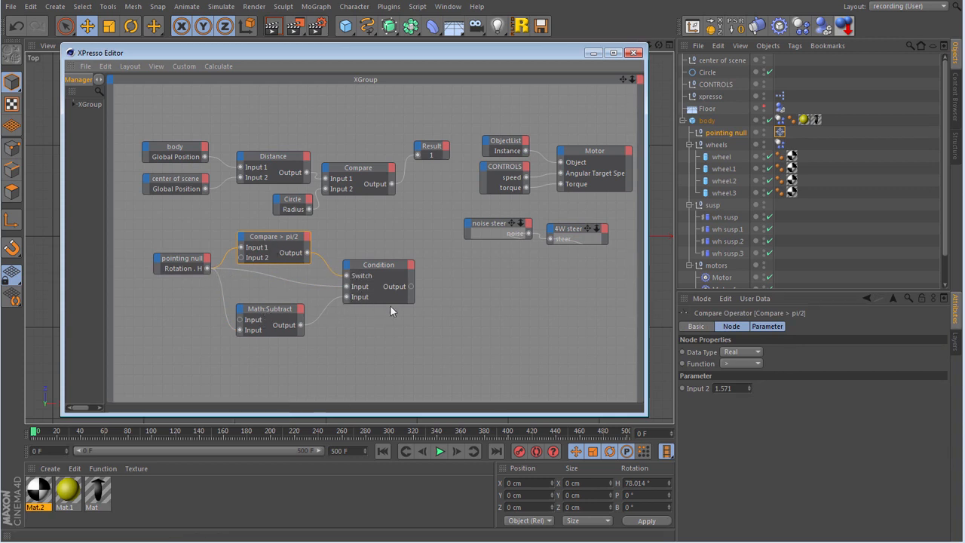
left_click_drag(372, 269, 361, 270)
right_click(431, 282)
mouse_move(468, 284)
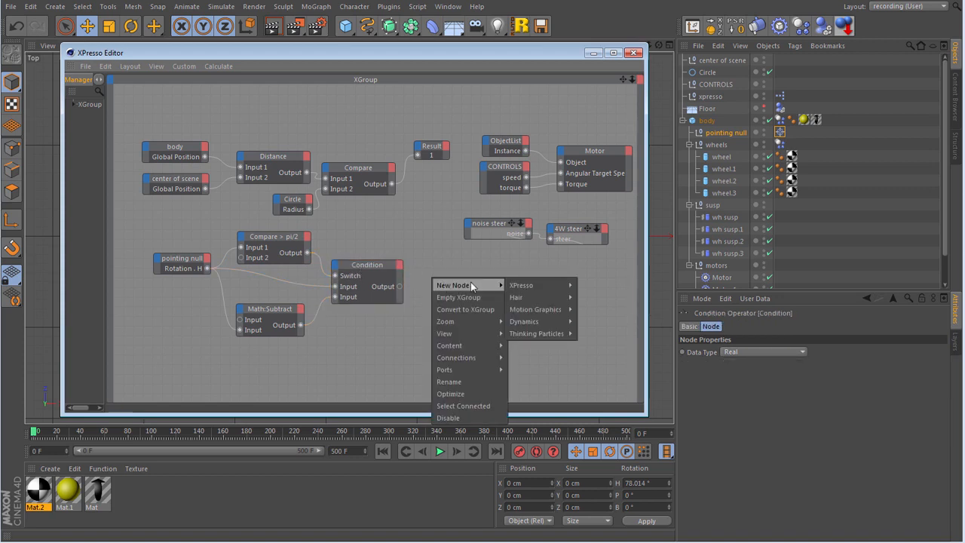
mouse_move(580, 285)
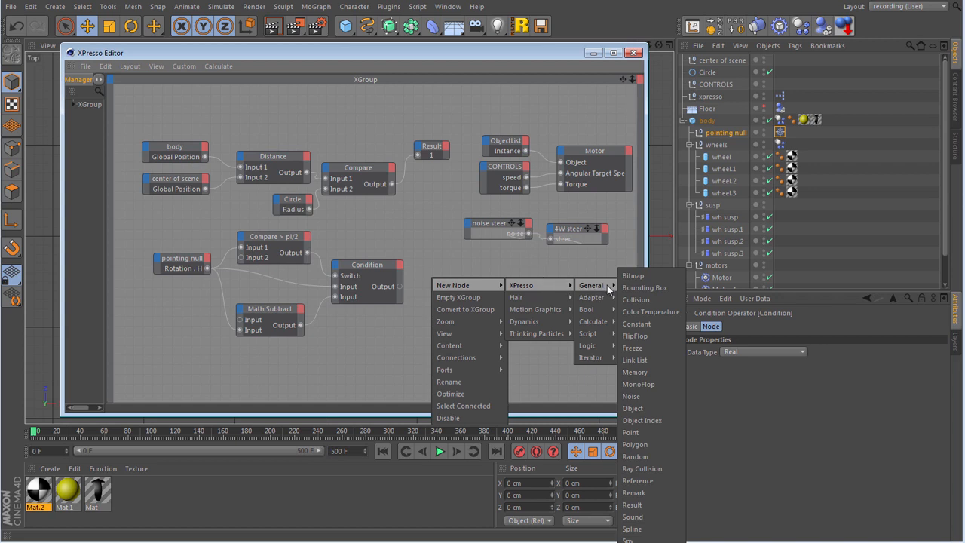
mouse_move(603, 322)
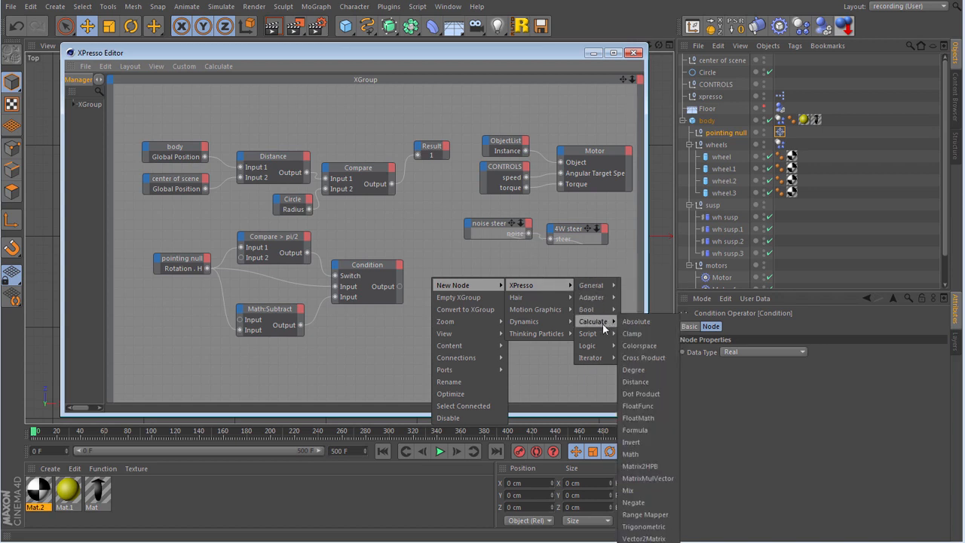
left_click(644, 333)
left_click_drag(453, 265, 456, 266)
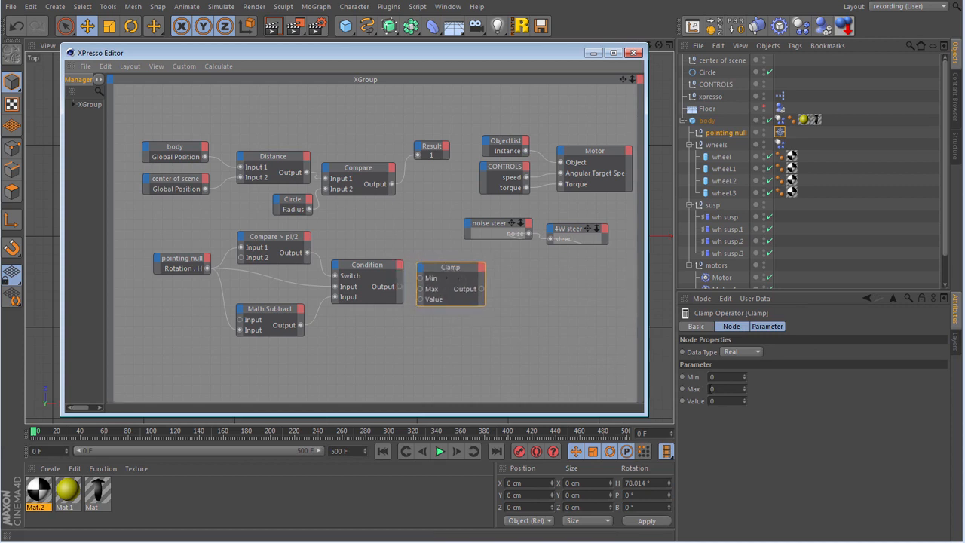
- Set the Clamp node's Min to -0.5 and Max to 0.5, and connect the Condition output to its Value input
left_click(719, 377)
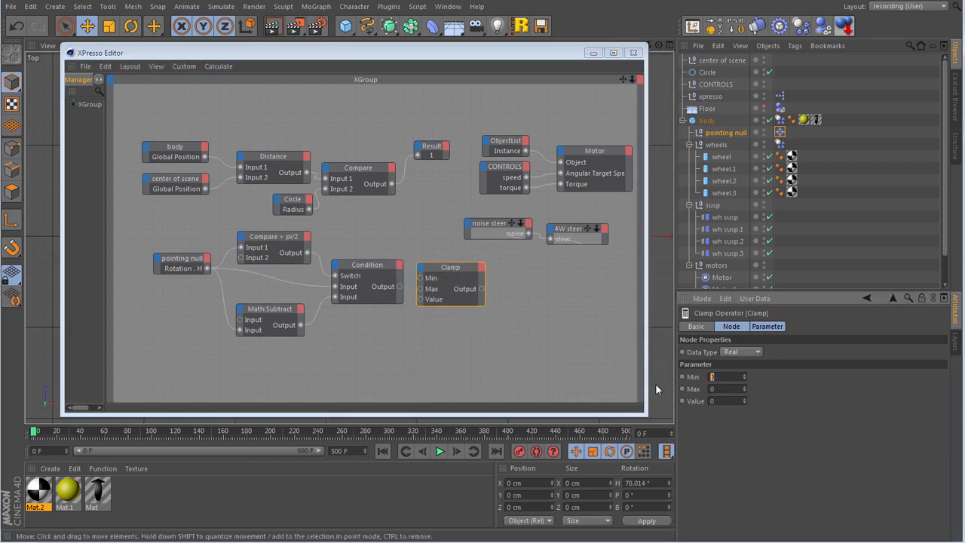
type("-5")
key("Tab")
type("0.5")
key("Tab")
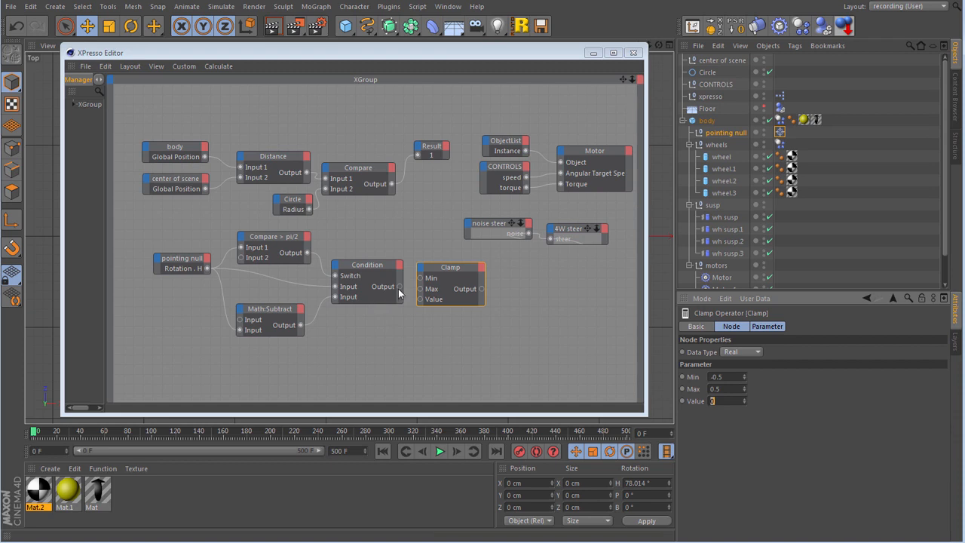
left_click_drag(400, 286, 420, 299)
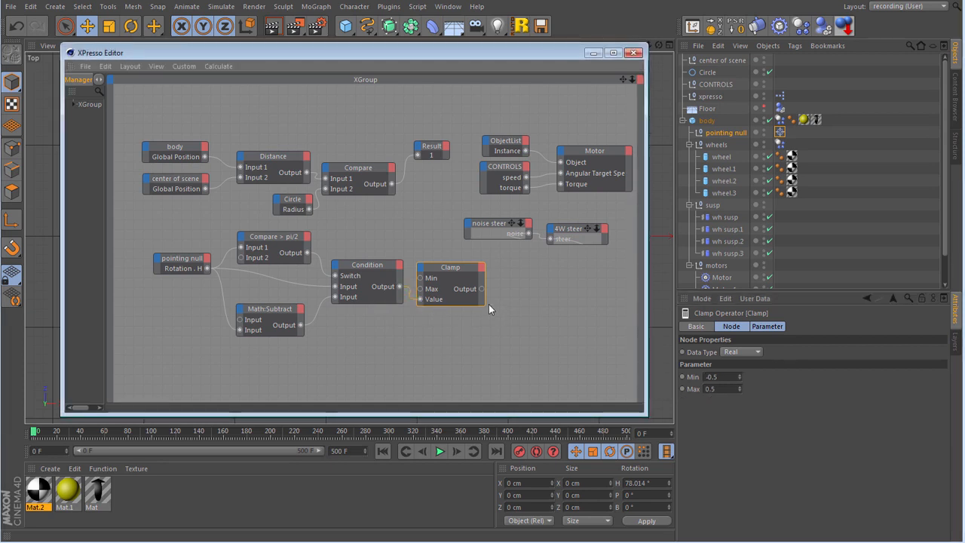
- Detach the Result node from the upper Compare node, place it beside the Clamp node, and connect it to the Clamp output
left_click(404, 181)
left_click(433, 155)
left_click_drag(434, 158, 510, 290)
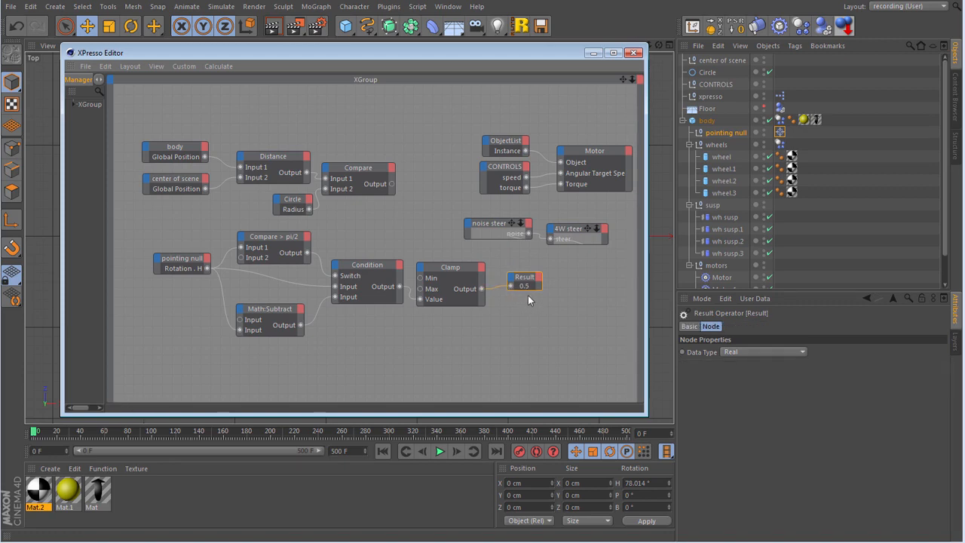
- Shrink the XPresso Editor to uncover the viewport and move the body inside the circle to about X -18 cm, Z -420 cm
left_click_drag(431, 51, 746, 117)
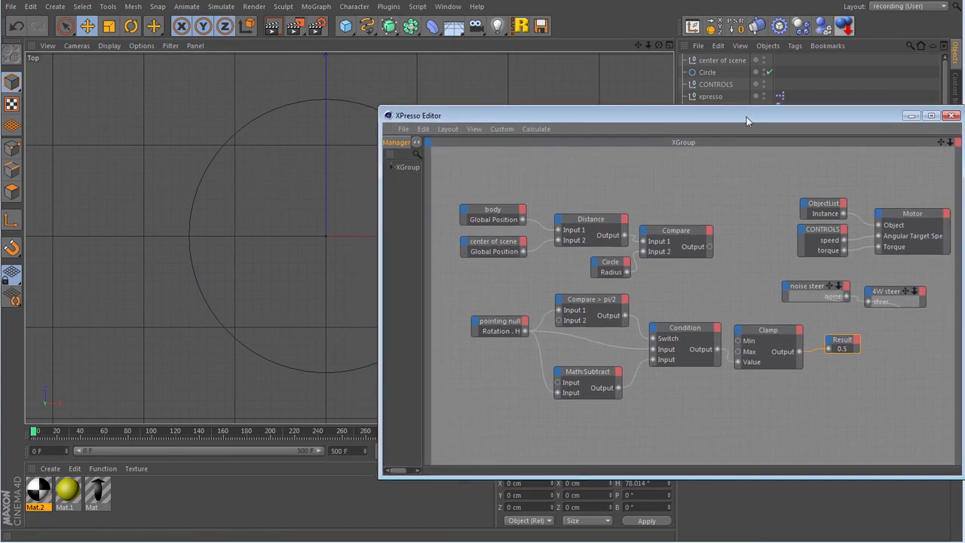
left_click_drag(411, 109, 677, 167)
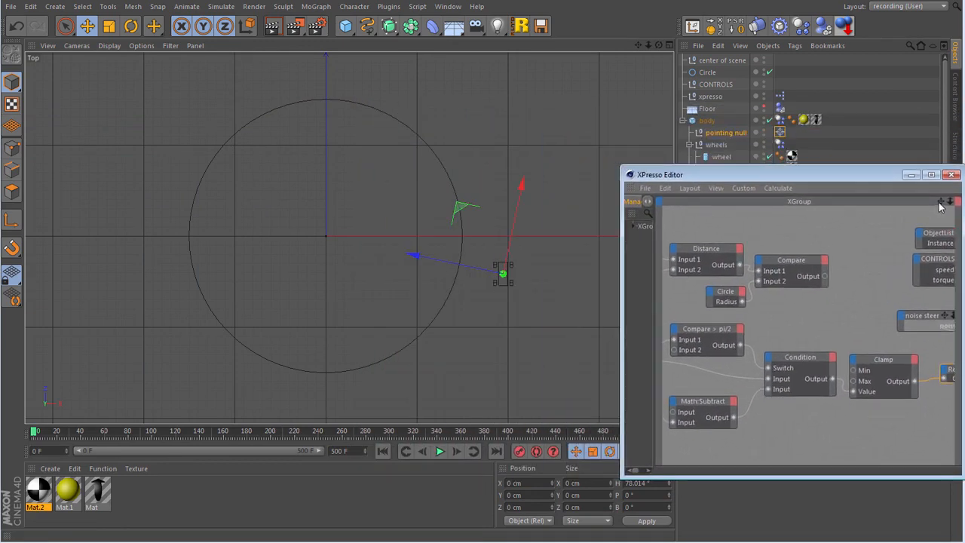
left_click_drag(940, 201, 847, 201)
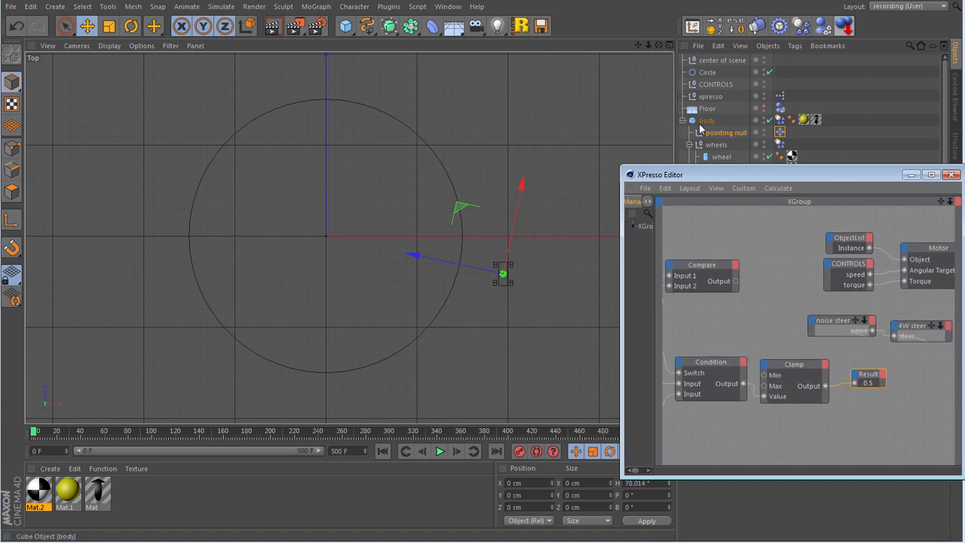
left_click(695, 121)
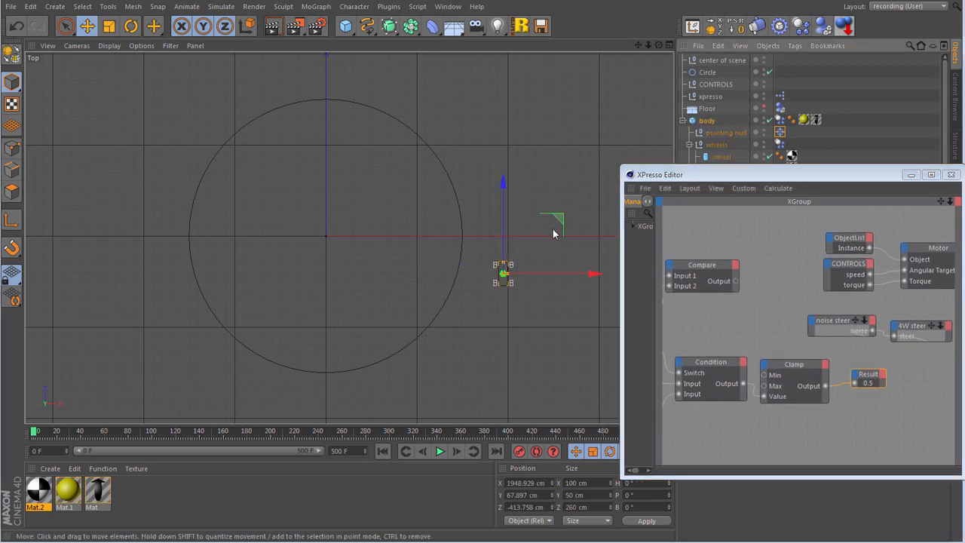
left_click_drag(554, 219, 378, 218)
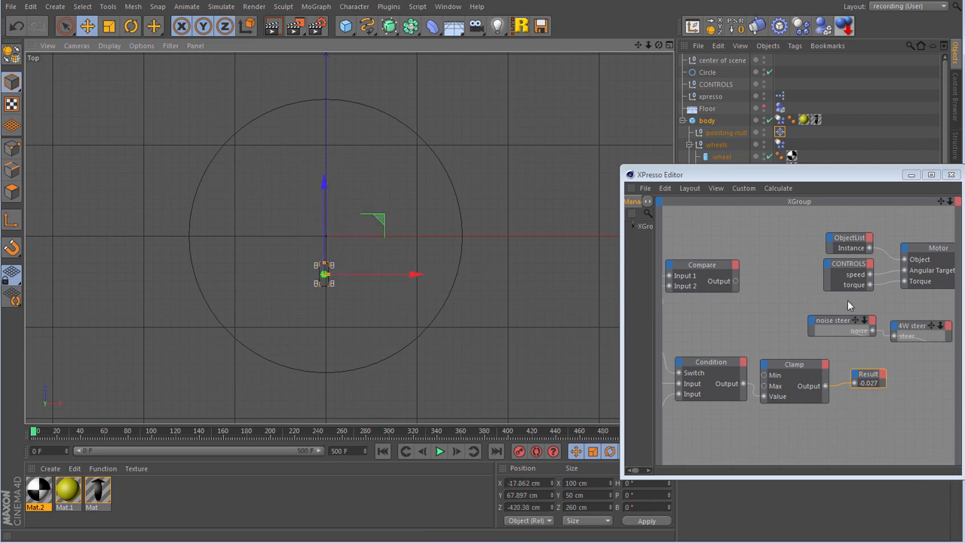
- Move the body around the circle's center to test the clamped Result value, leaving it at about X -5 cm, Z -367 cm
left_click_drag(819, 175, 732, 141)
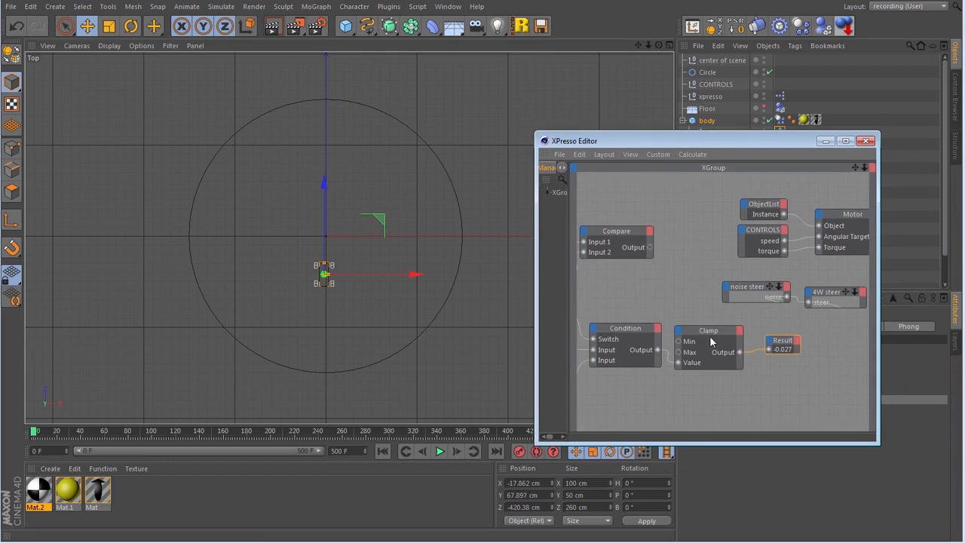
left_click_drag(378, 219, 366, 156)
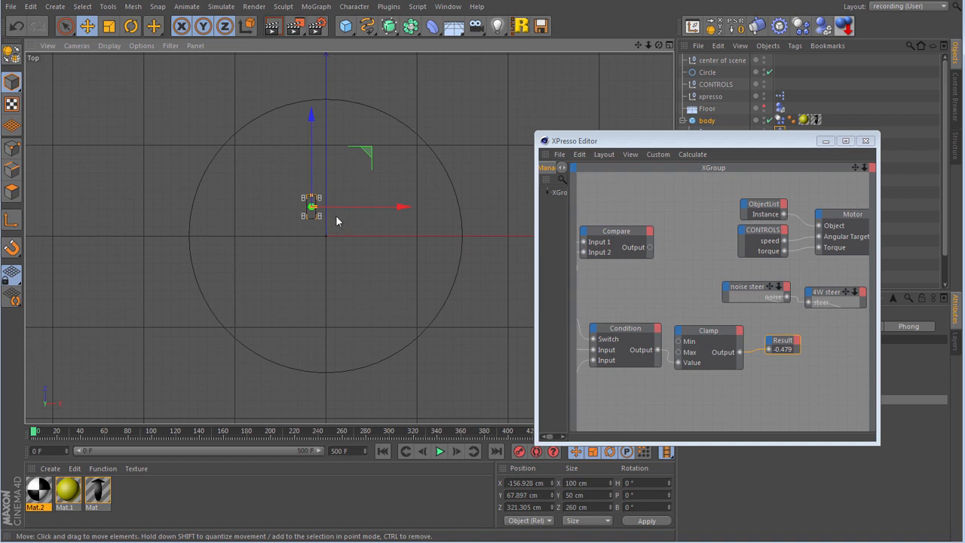
left_click_drag(369, 152, 401, 148)
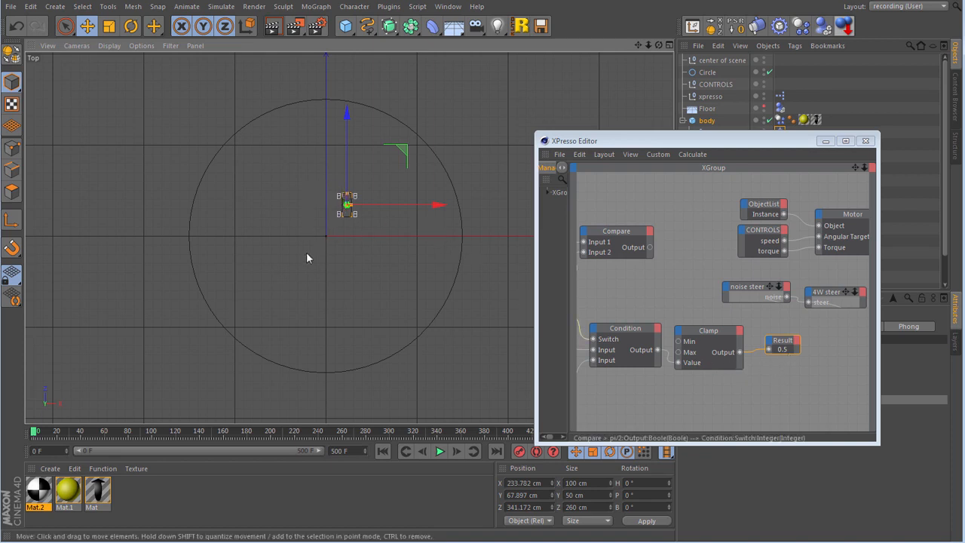
left_click_drag(402, 150, 381, 218)
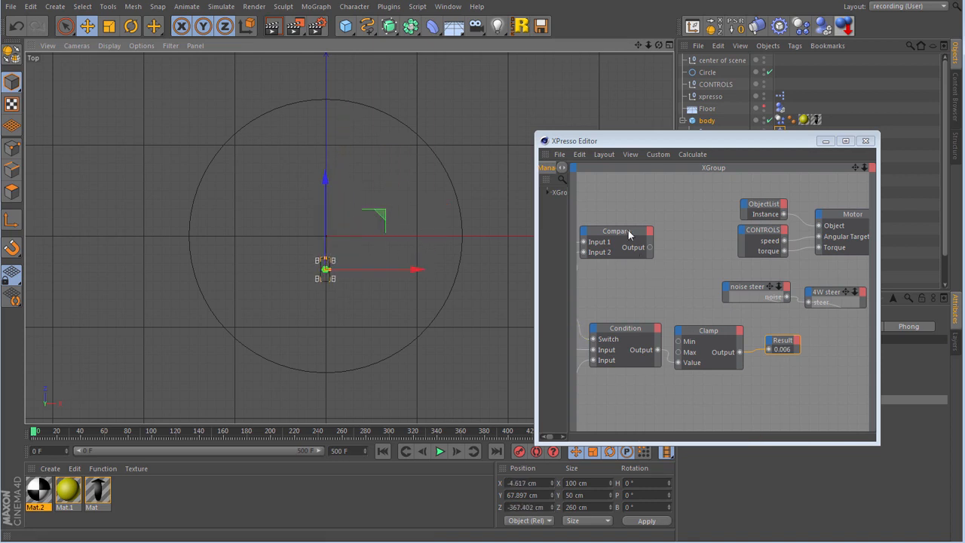
- Enlarge the XPresso Editor window and recenter the node graph to show the whole rig
left_click_drag(534, 134, 146, 117)
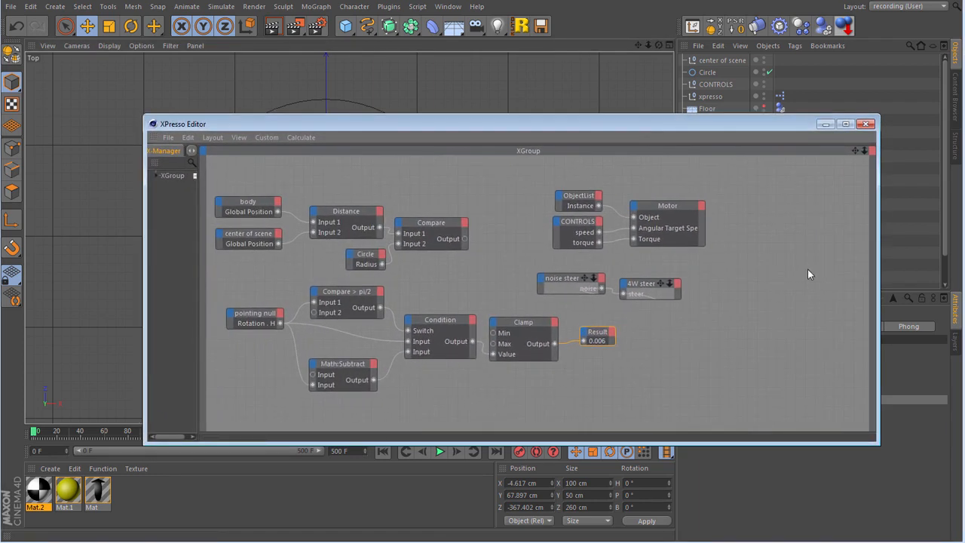
left_click_drag(855, 151, 905, 157)
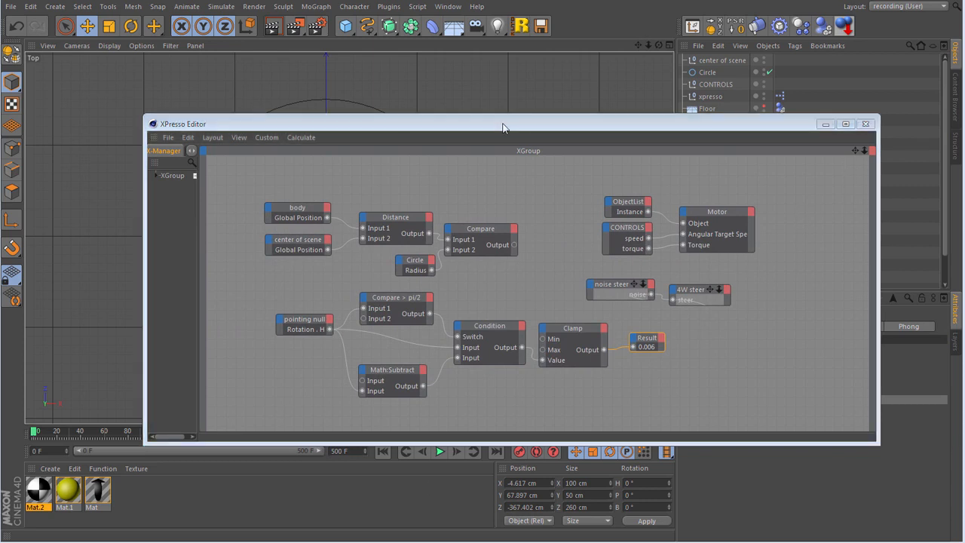
left_click_drag(497, 114, 474, 51)
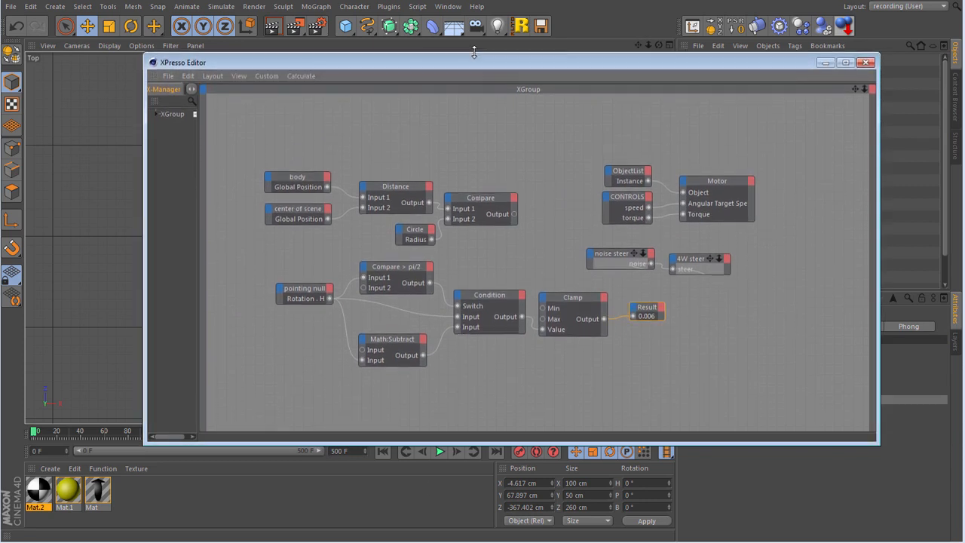
- Move the Subtract node closer to the Compare node above it, then disconnect the Result node from Clamp and move it aside
left_click_drag(388, 339, 393, 330)
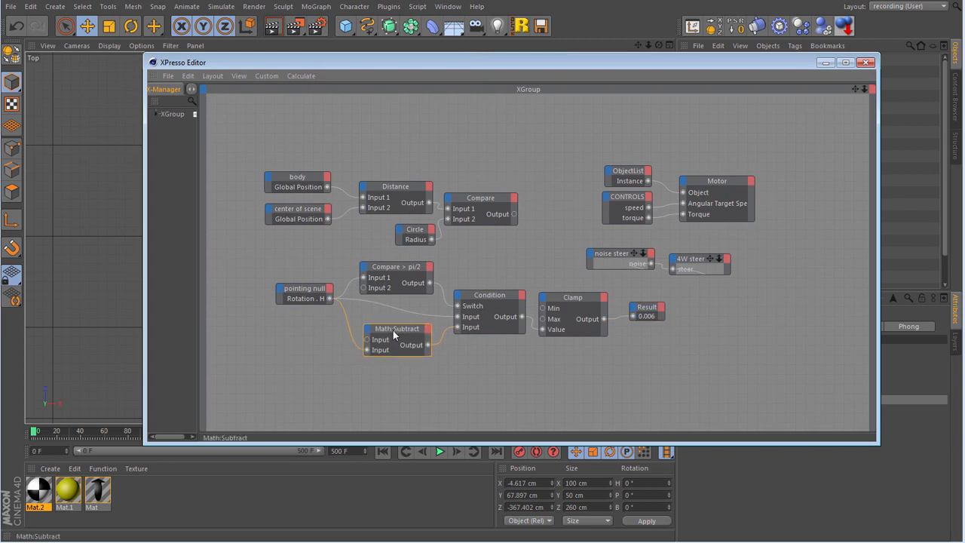
double_click(616, 317)
left_click_drag(641, 310, 780, 299)
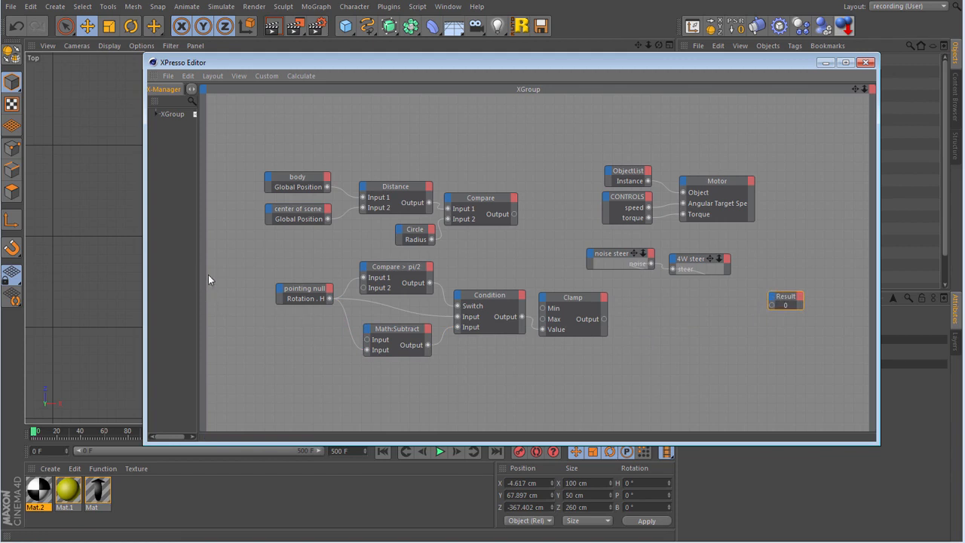
- Convert the pointing null, Compare > pi/2, Subtract, Condition and Clamp nodes into an XGroup and rename it "steer 2 center"
left_click_drag(315, 257, 566, 369)
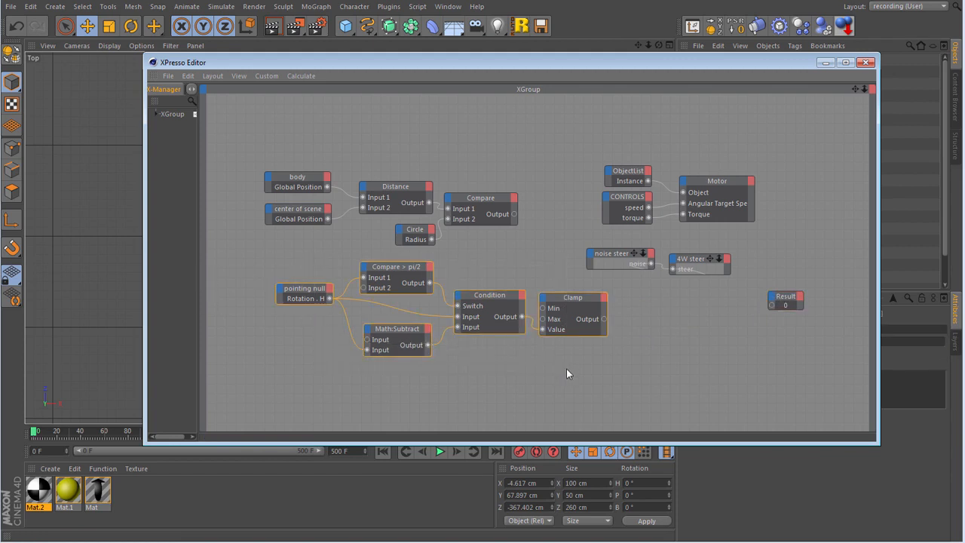
right_click(485, 296)
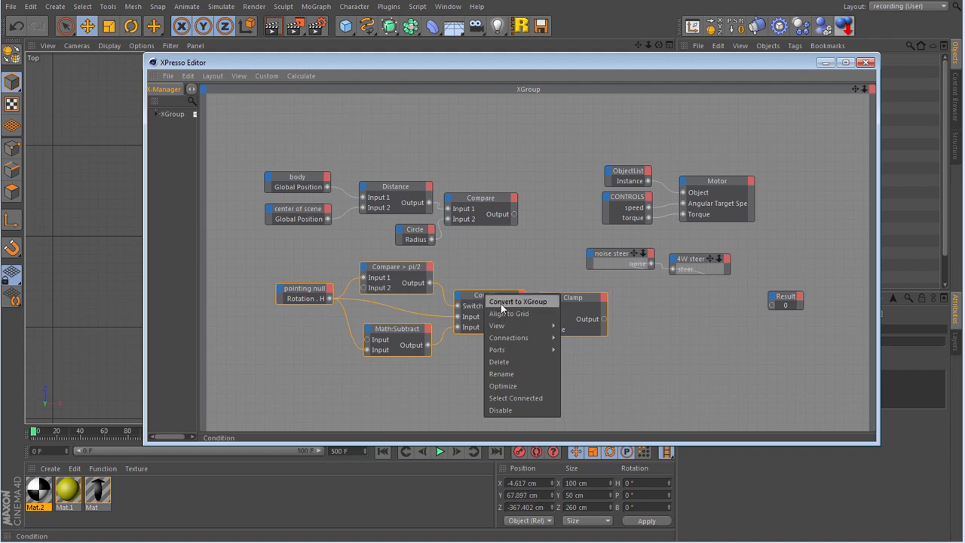
left_click(502, 301)
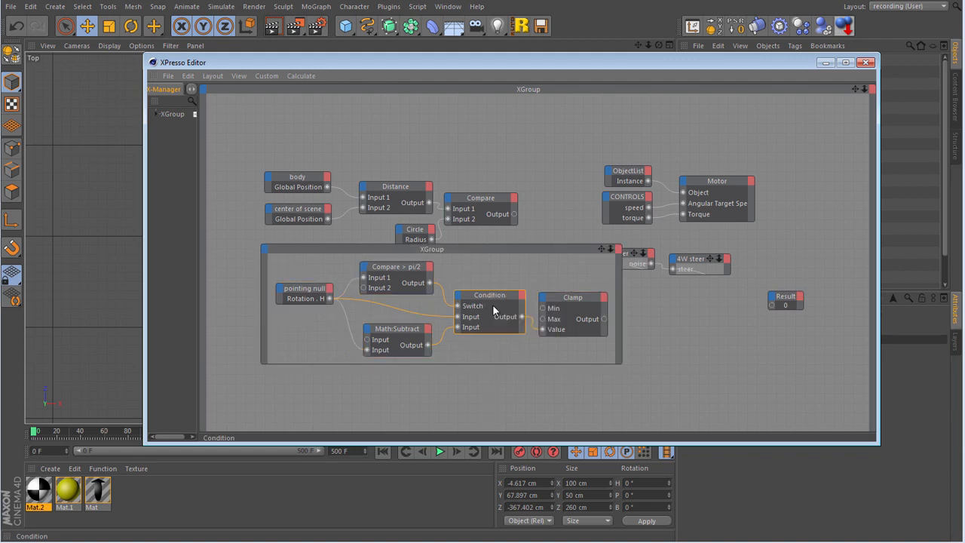
right_click(420, 254)
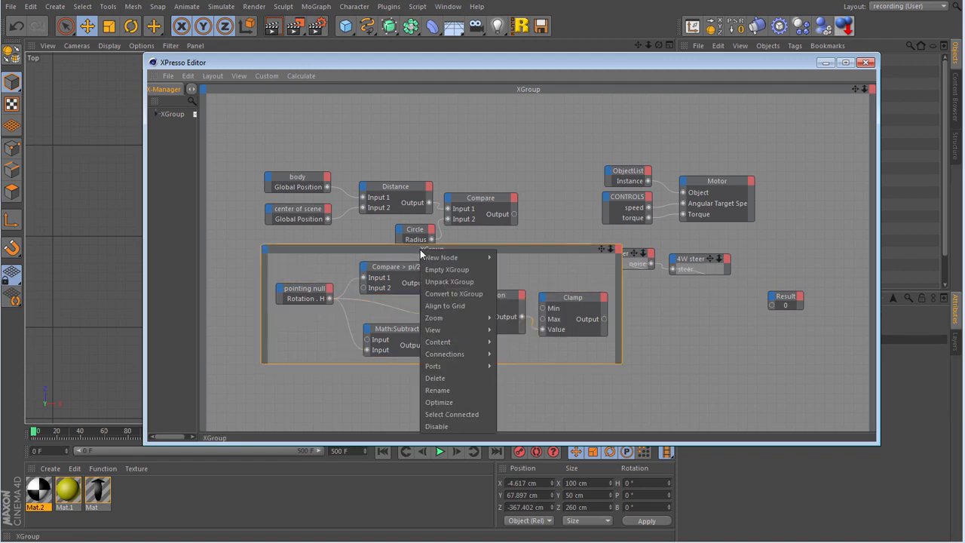
left_click(449, 389)
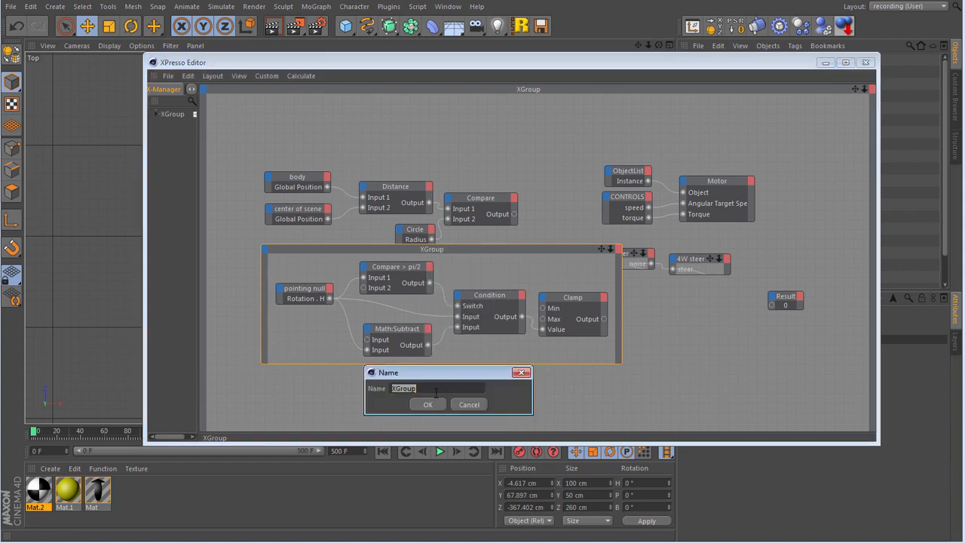
type("steer 2 center")
key("Return")
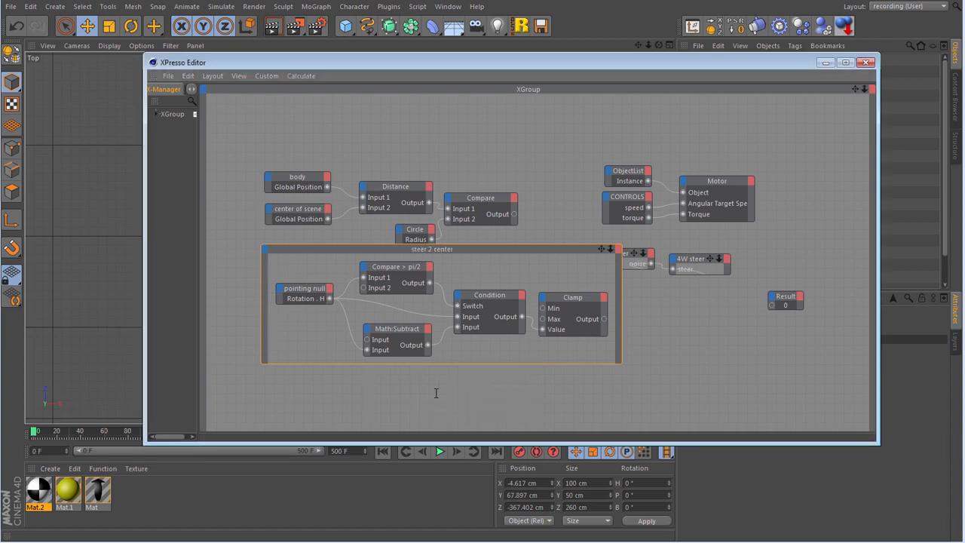
- Add a Real output port to the steer 2 center group, enlarge the group and show its port names
left_click(618, 251)
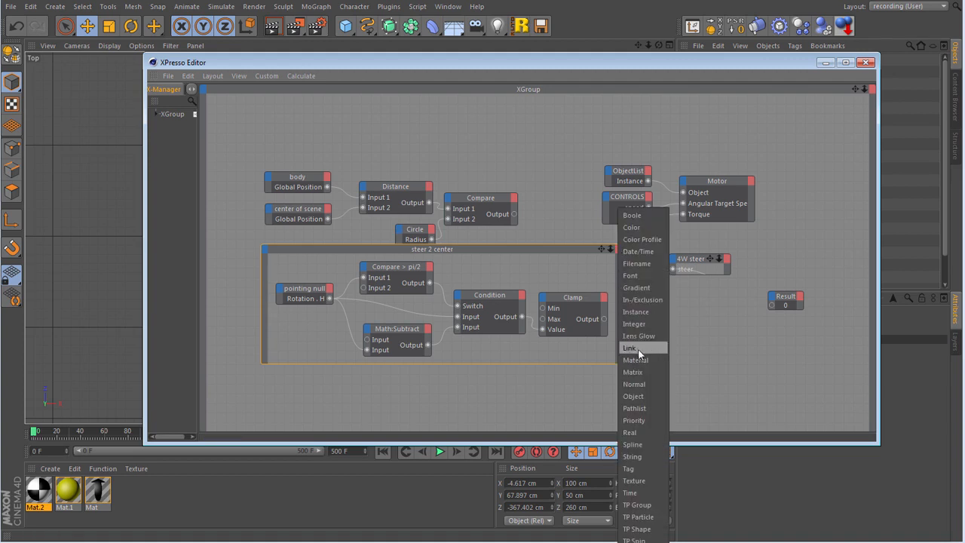
left_click(646, 432)
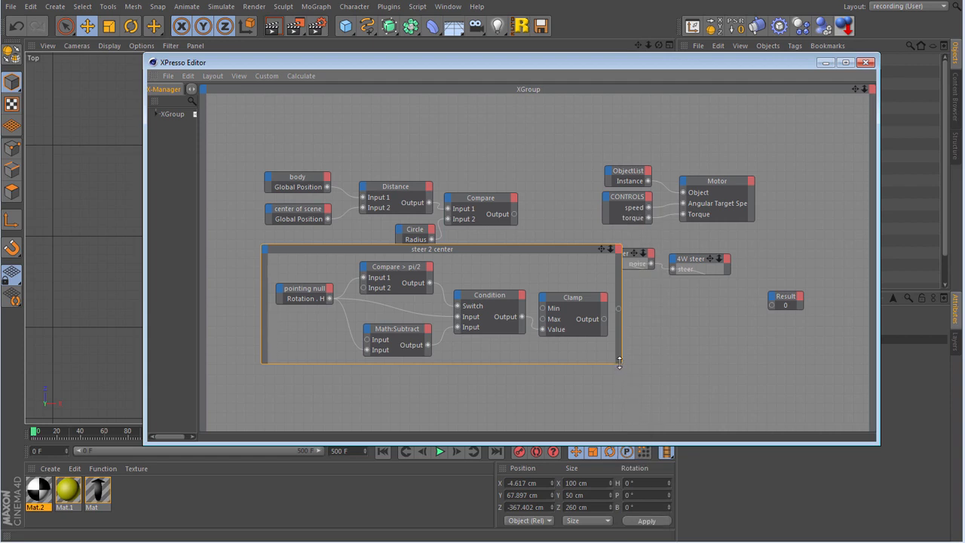
left_click_drag(621, 364, 672, 382)
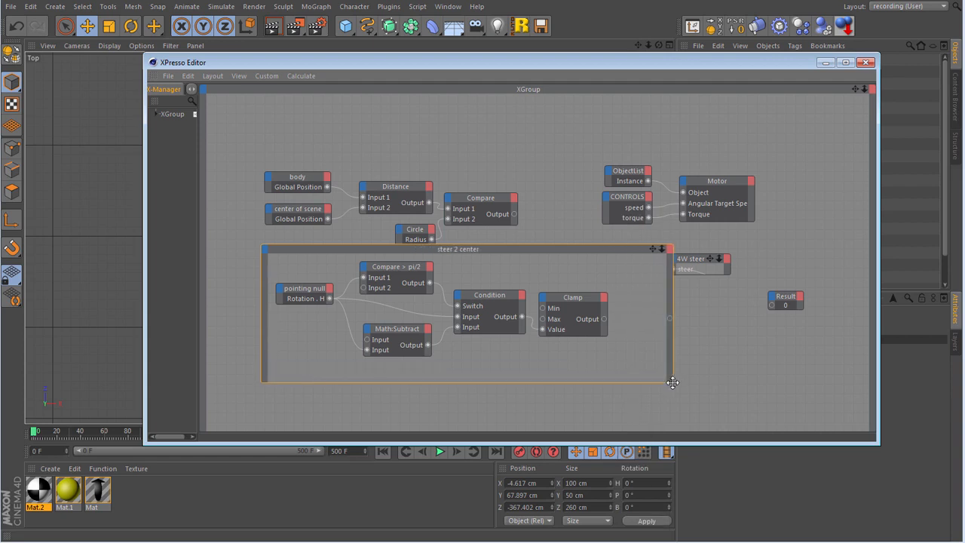
right_click(462, 246)
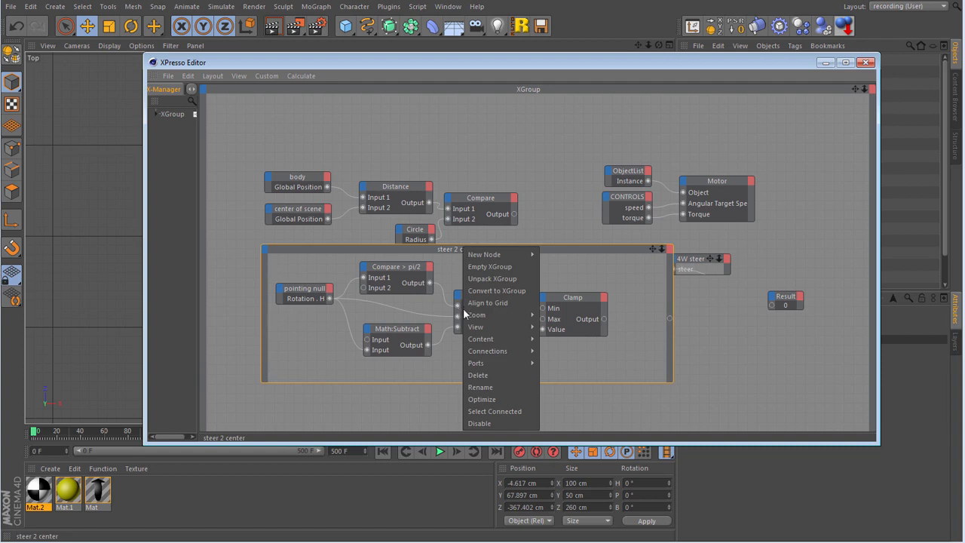
mouse_move(493, 352)
mouse_move(520, 363)
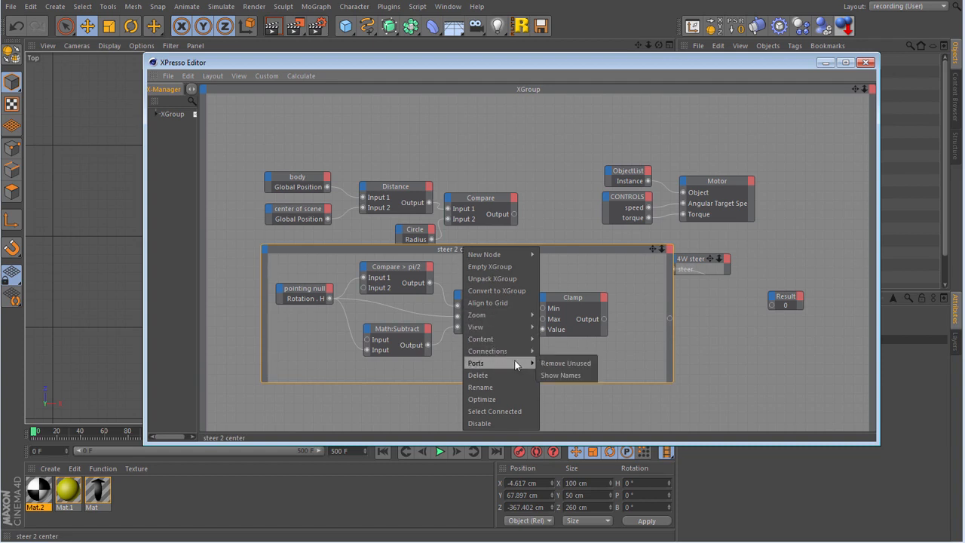
left_click(566, 375)
- Rename the group's Real output port to "steer" and connect the Clamp node's Output to it
right_click(655, 321)
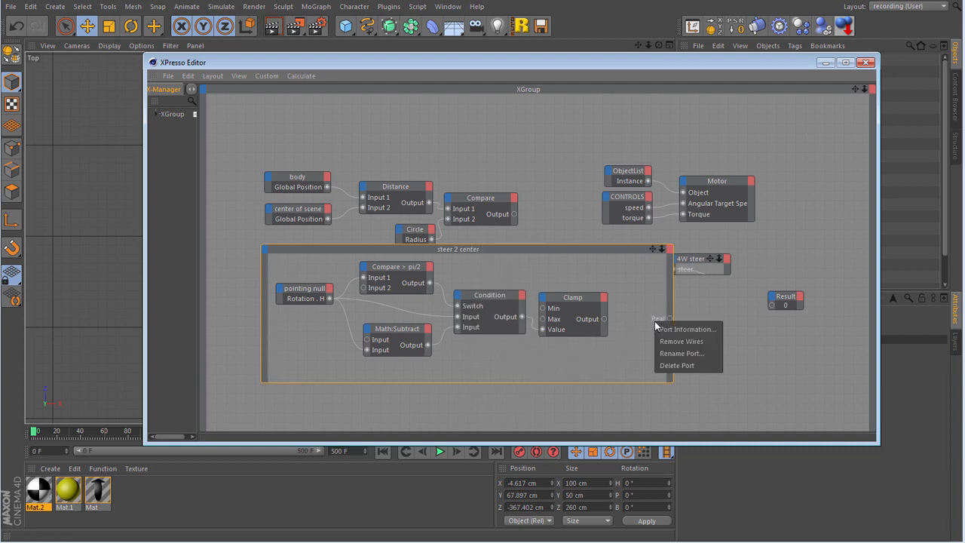
left_click(679, 352)
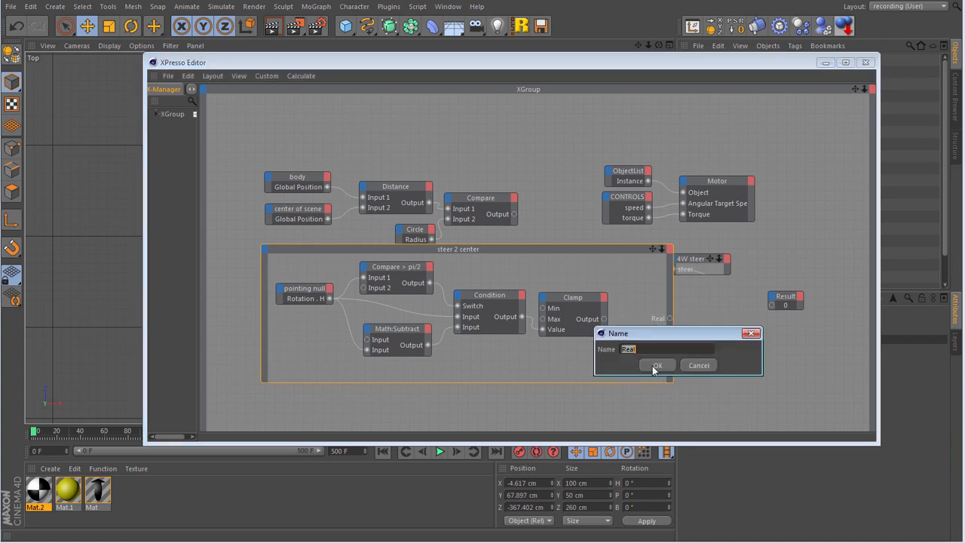
type("steer")
left_click(656, 364)
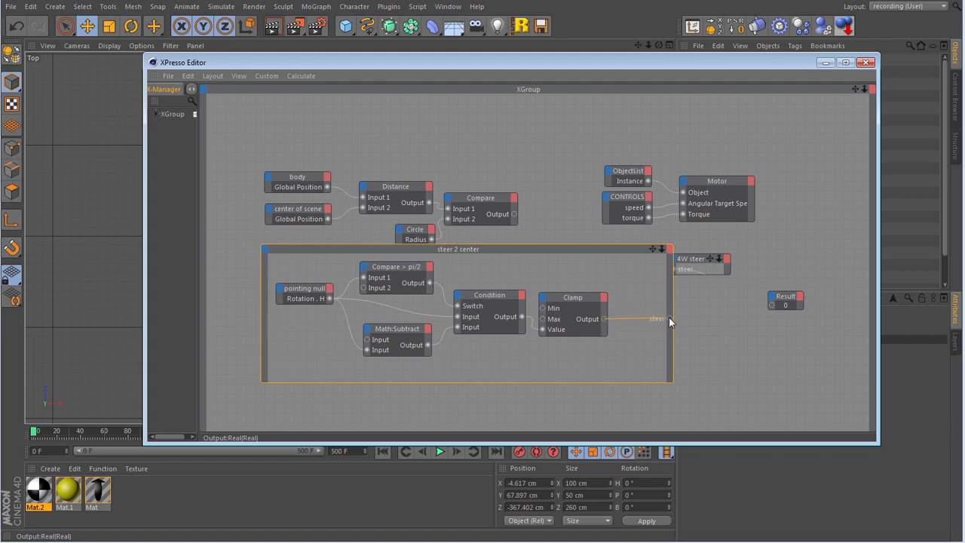
left_click_drag(668, 319, 670, 318)
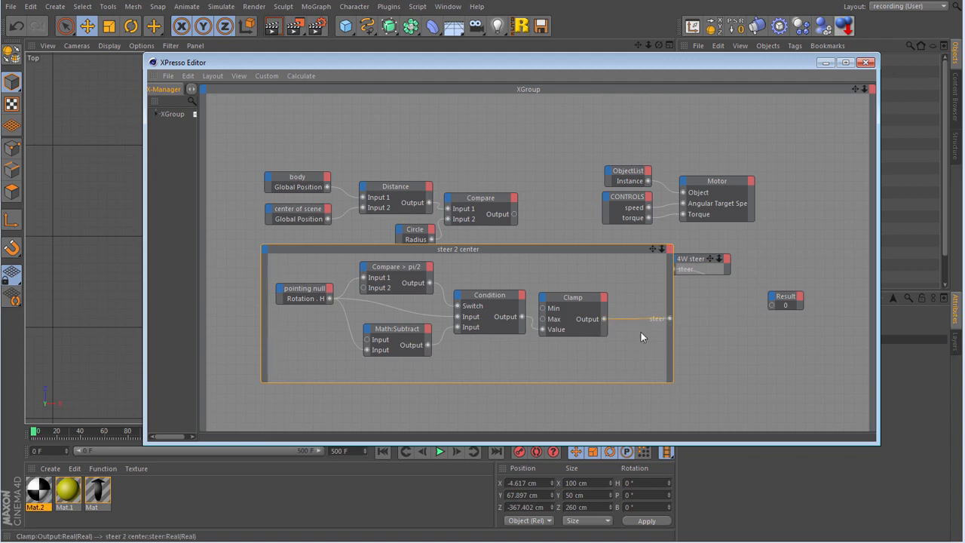
- Collapse the steer 2 center group to a compact node below Compare and place the noise steer node just above it
double_click(376, 249)
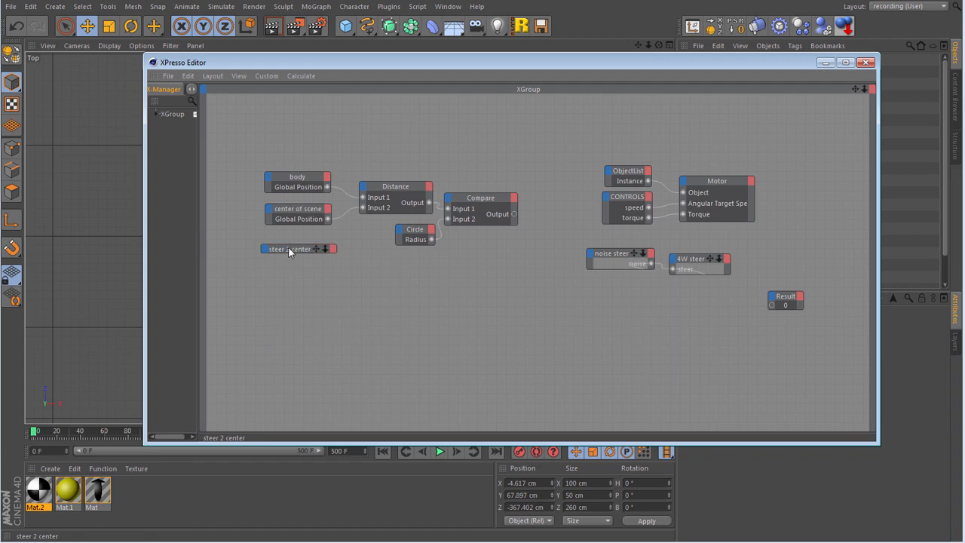
double_click(288, 248)
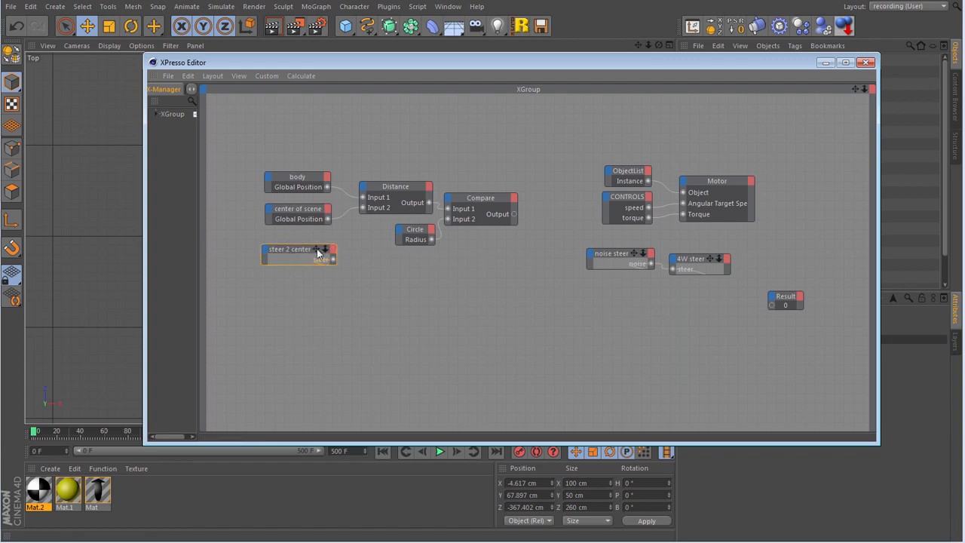
left_click_drag(305, 246, 480, 314)
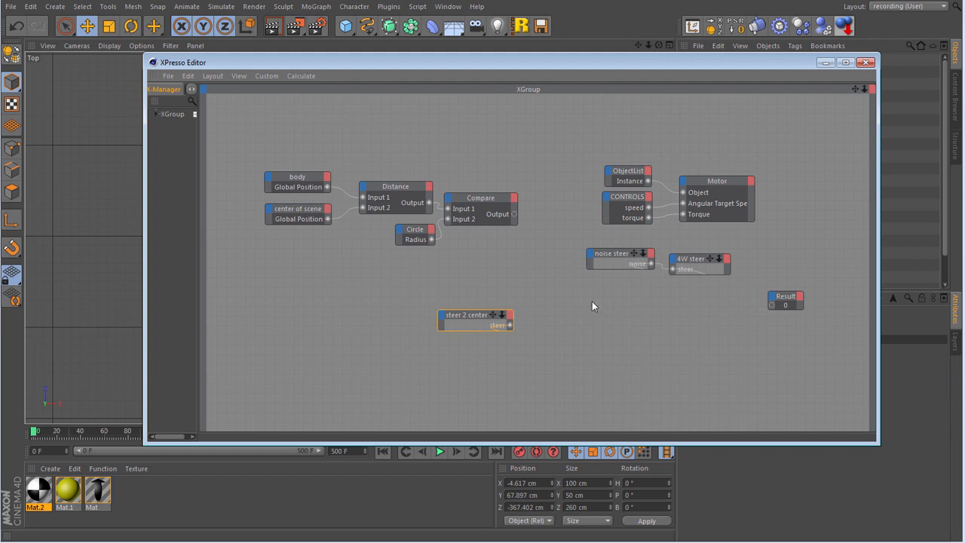
left_click_drag(616, 253, 469, 273)
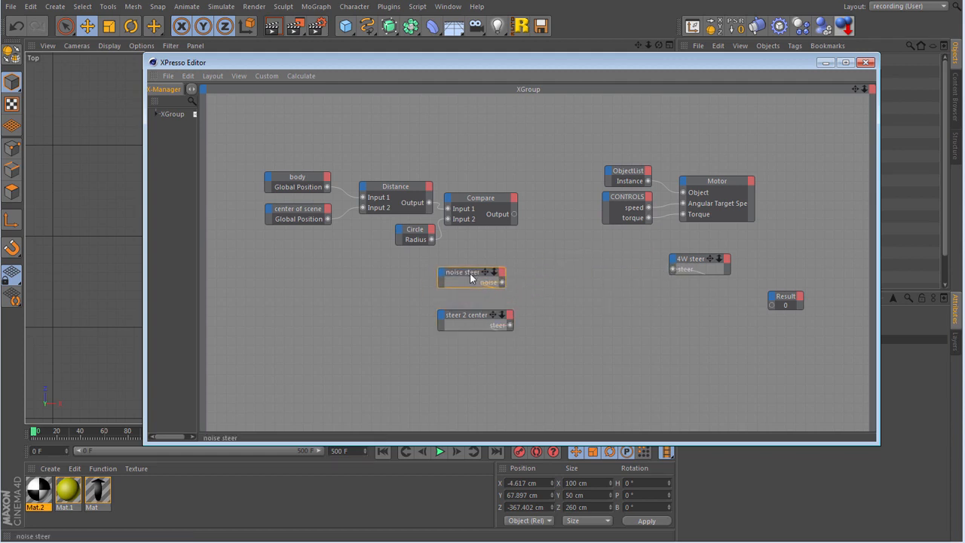
- Add a Condition node and position it between the noise steer and 4W steer nodes
right_click(555, 268)
mouse_move(592, 271)
mouse_move(656, 271)
mouse_move(738, 301)
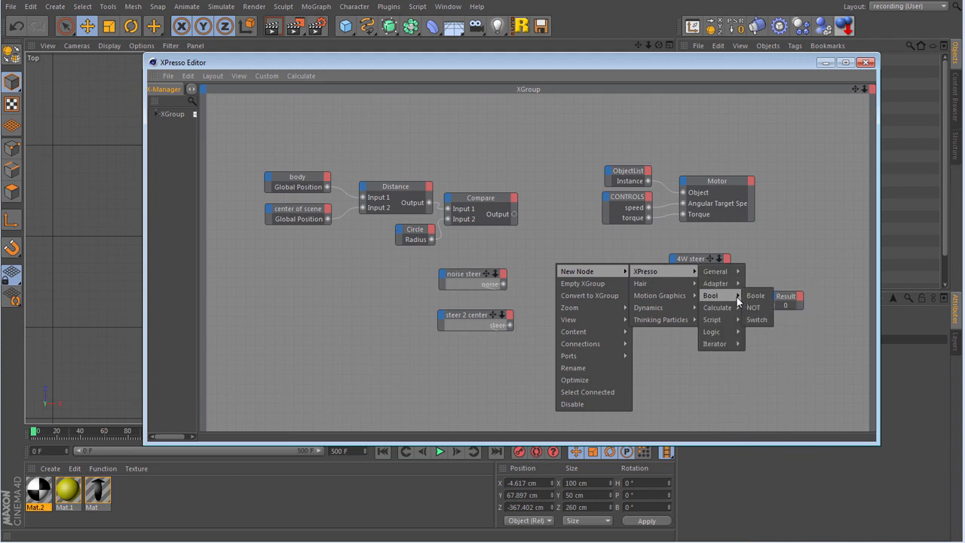
left_click(759, 345)
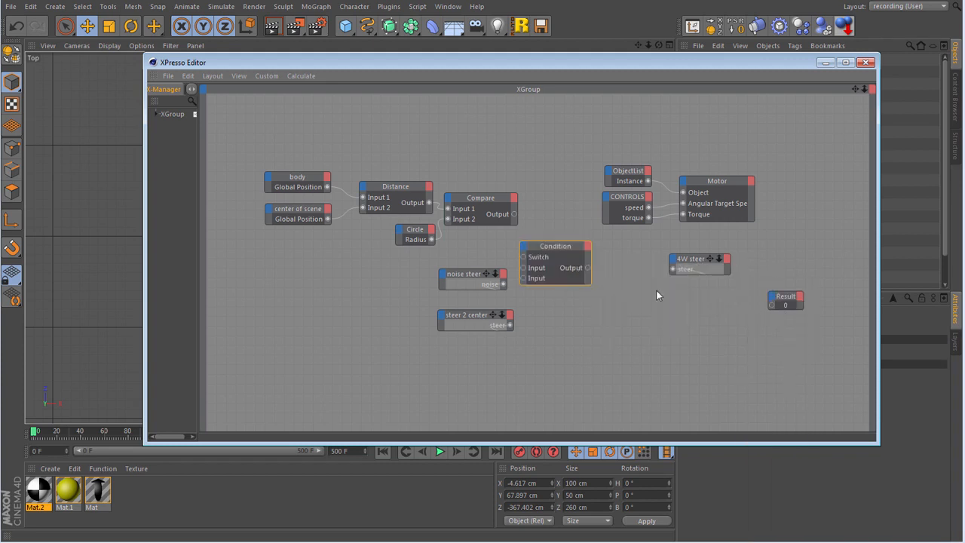
left_click_drag(549, 246, 573, 245)
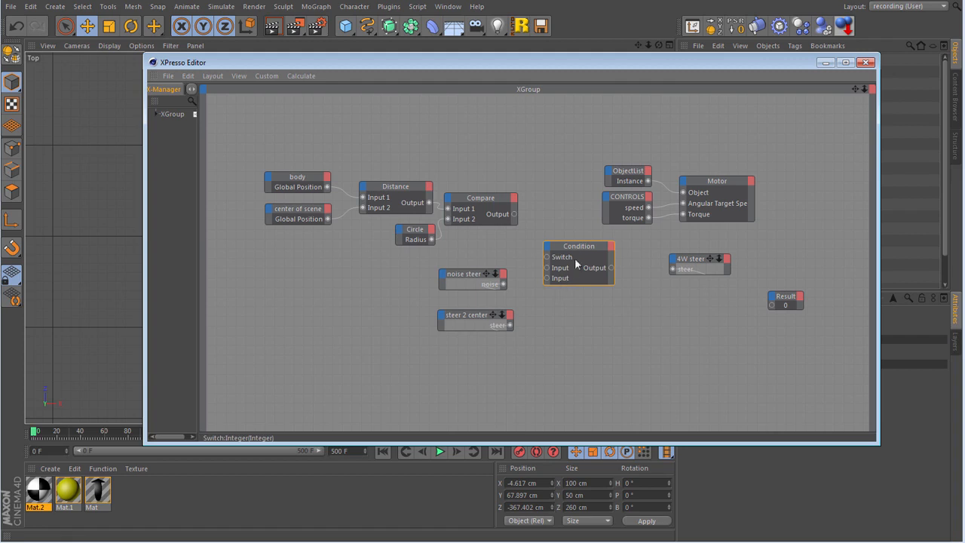
left_click_drag(576, 249, 570, 268)
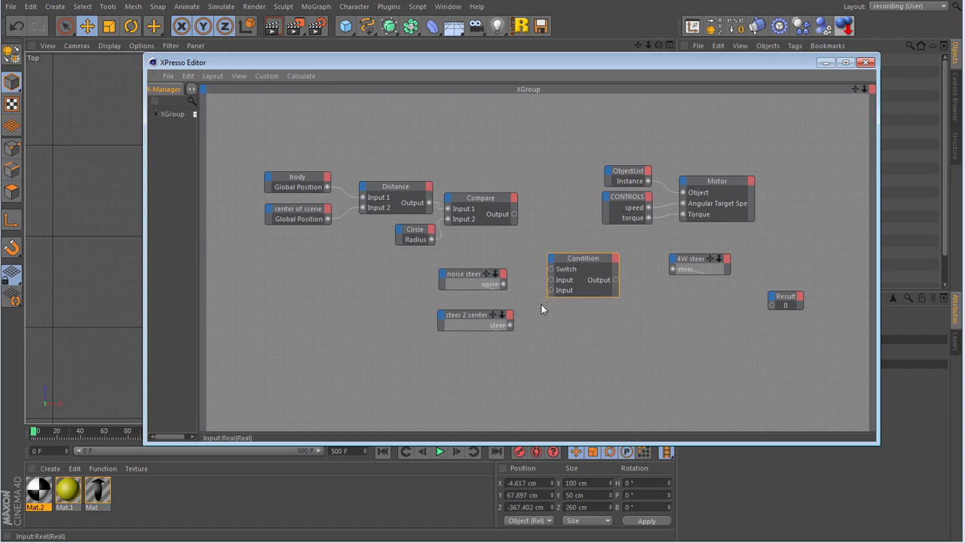
- Wire Compare to the new Condition's Switch, noise and steer 2 center to its Inputs, and its Output to 4W steer, moved closer
left_click_drag(510, 325, 511, 325)
left_click_drag(504, 285, 551, 280)
left_click_drag(514, 214, 551, 269)
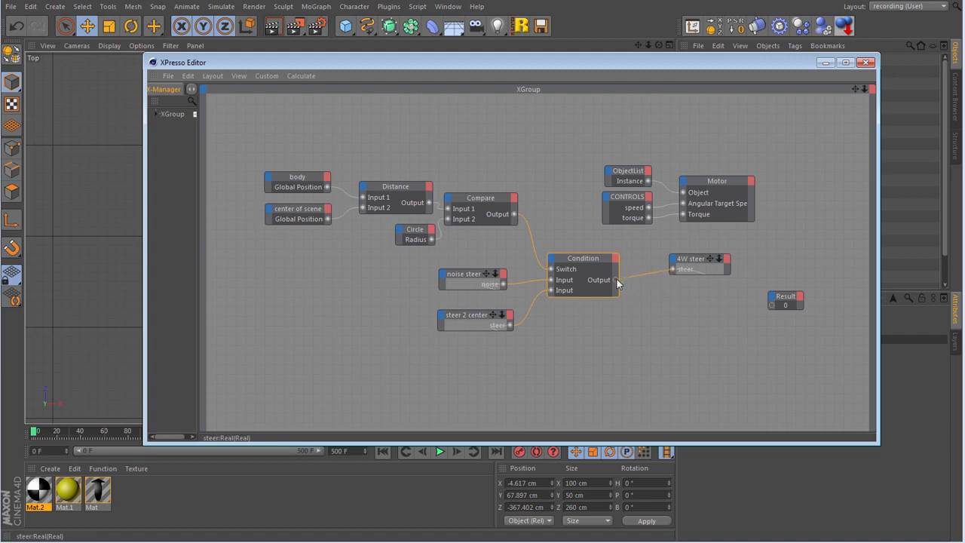
left_click(684, 262)
left_click_drag(683, 263, 656, 265)
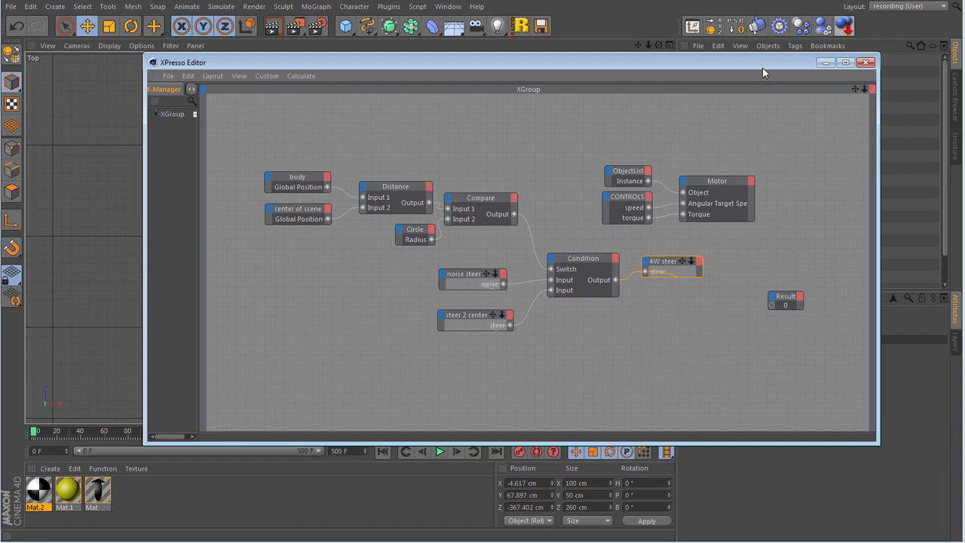
- Move the XPresso Editor out of the way, switch to the perspective view and play the simulation with nothing selected
left_click_drag(760, 60, 0, 38)
key("F1")
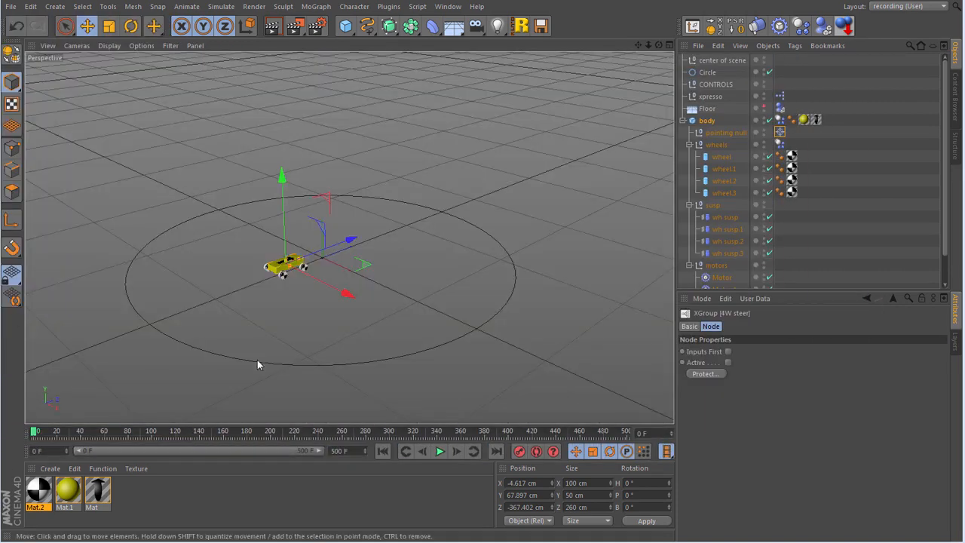
left_click(439, 452)
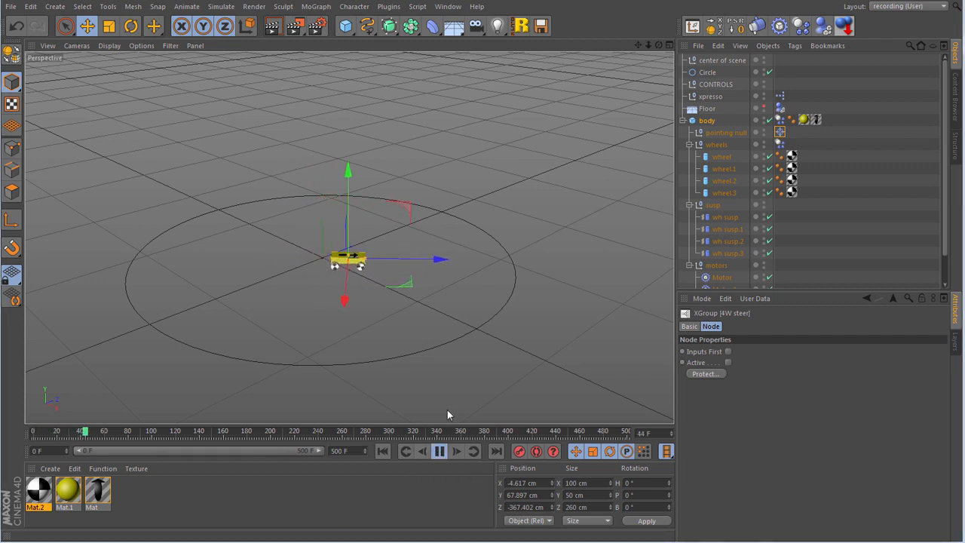
left_click(841, 237)
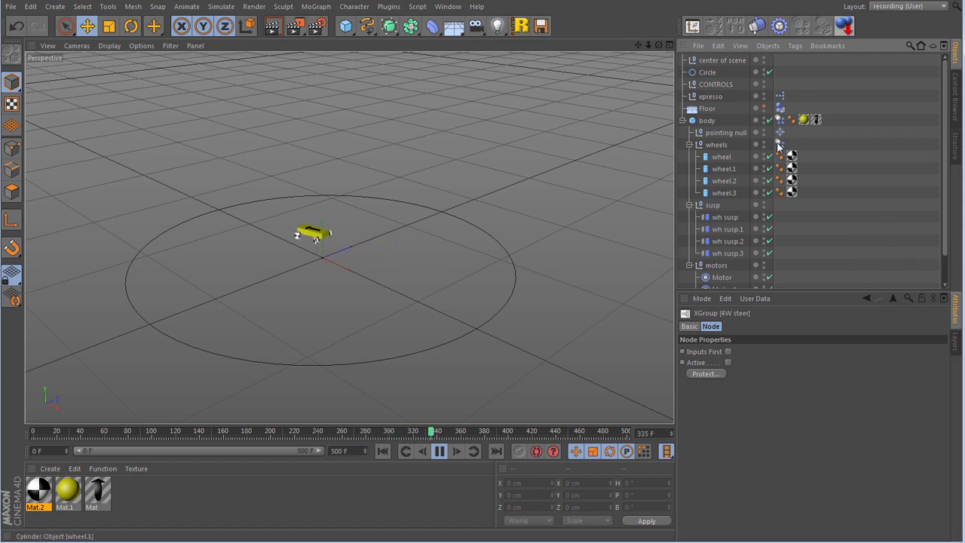
- Set the CONTROLS null's speed to 32 during playback, watch the car, and return the stopped animation to its start
left_click(719, 83)
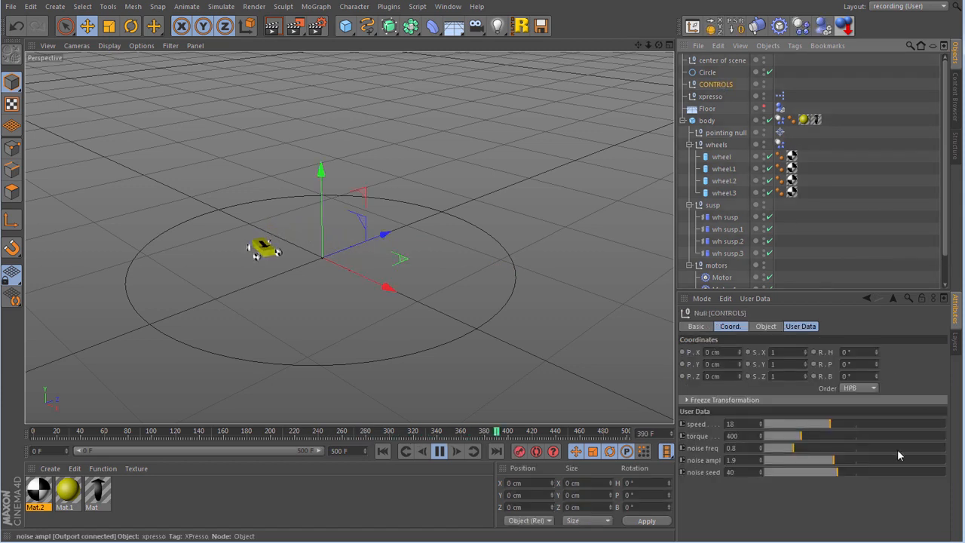
left_click(882, 424)
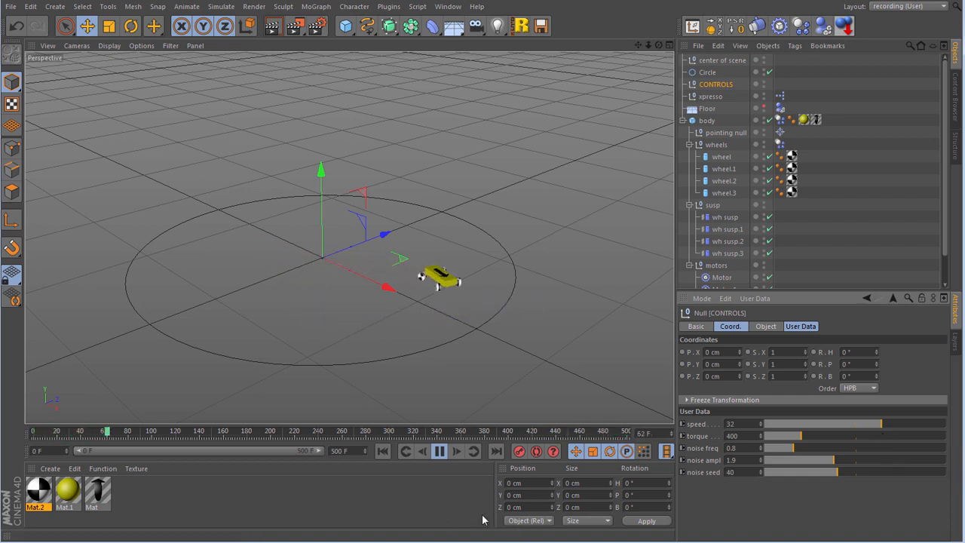
left_click(439, 451)
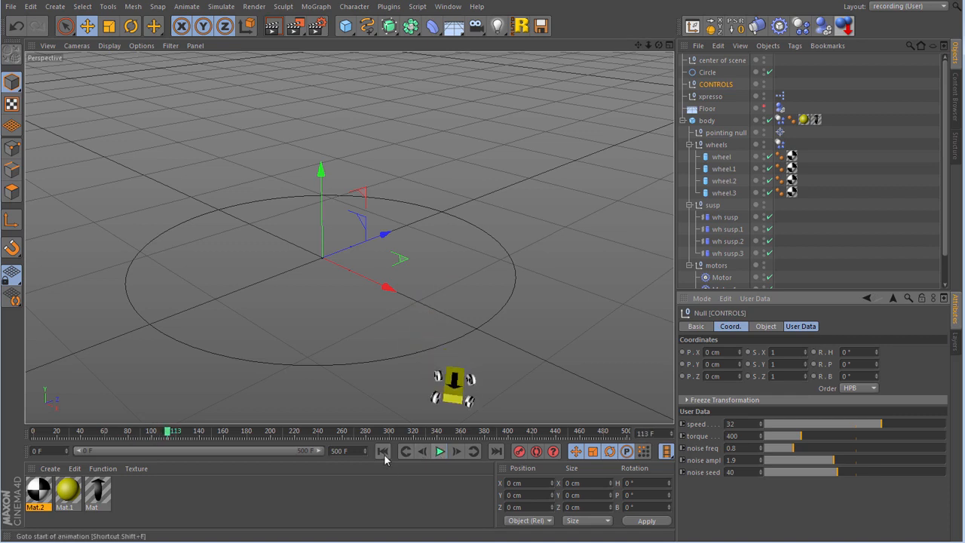
left_click(382, 450)
- Set the animation length to 1000 frames, extend the preview range to 1000 F and play the simulation
left_click(339, 451)
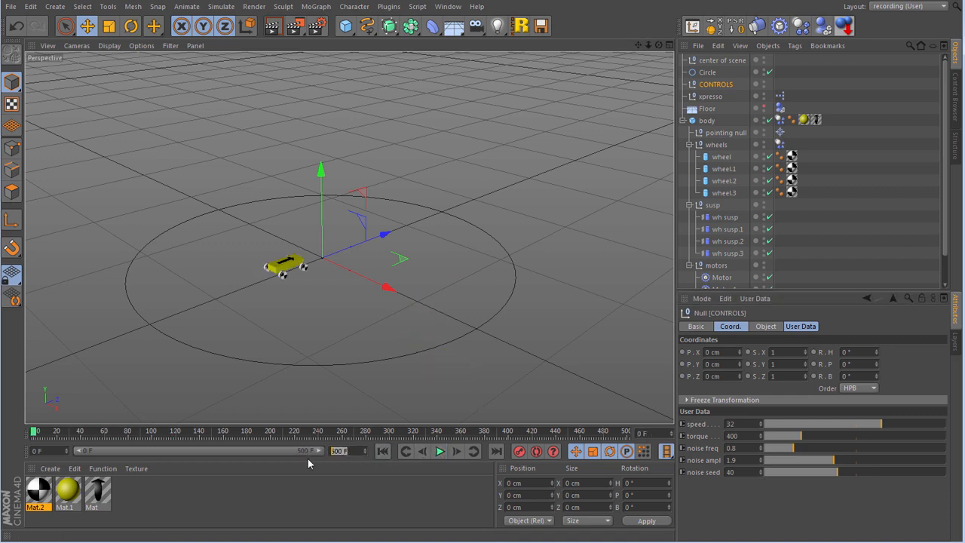
type("1000")
key("Return")
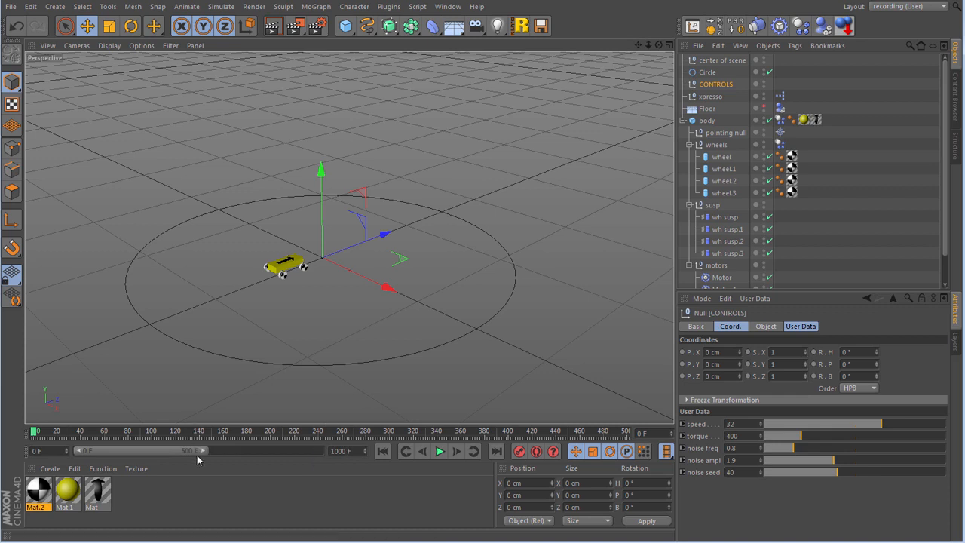
left_click_drag(202, 452, 352, 451)
left_click(440, 450)
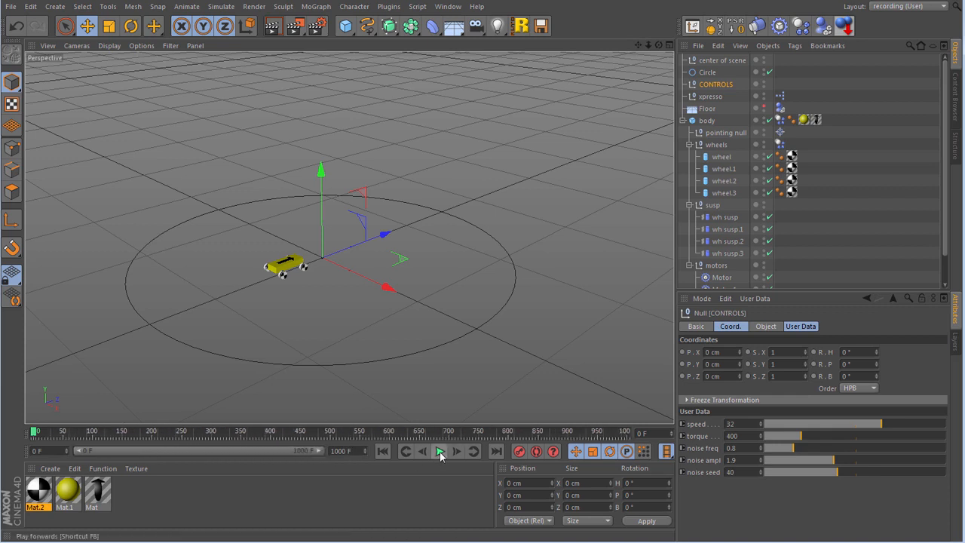
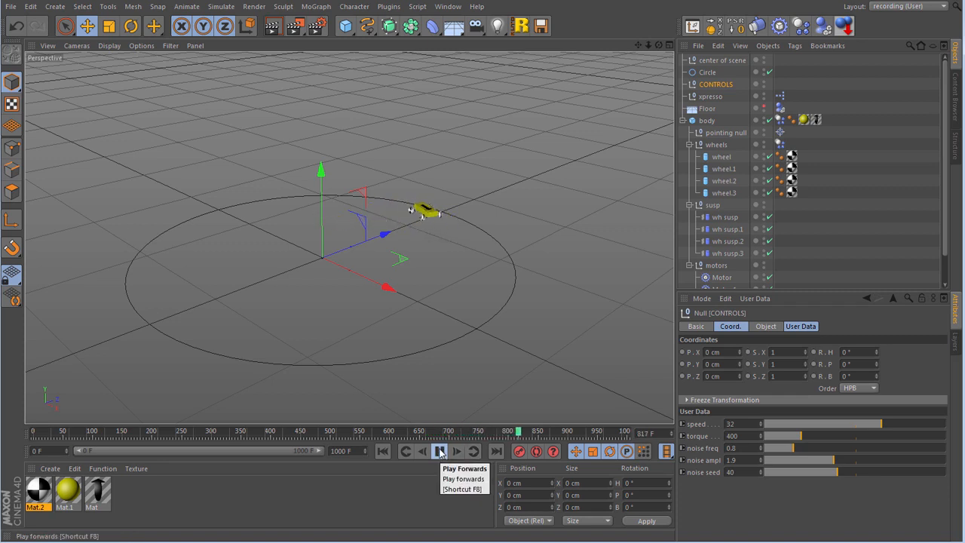
- Stop the simulation at its start frame and move the car body to about X 1316 cm, Z 136 cm near the circle's edge
left_click(439, 451)
left_click(382, 450)
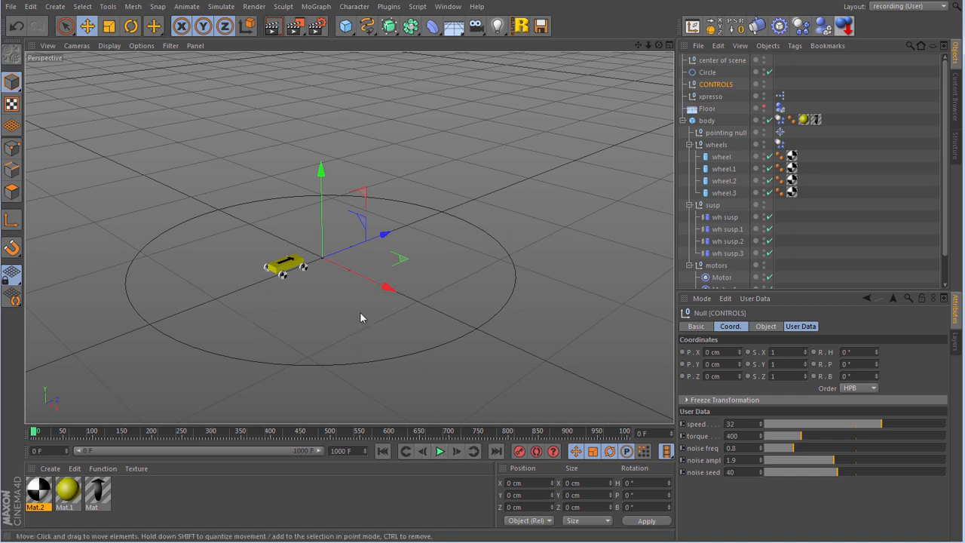
left_click(702, 122)
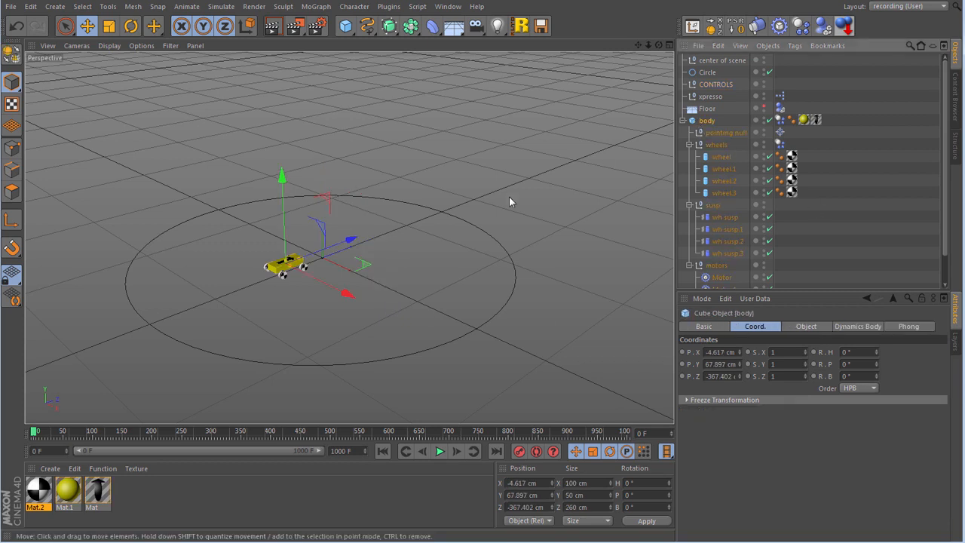
left_click_drag(368, 263, 546, 303)
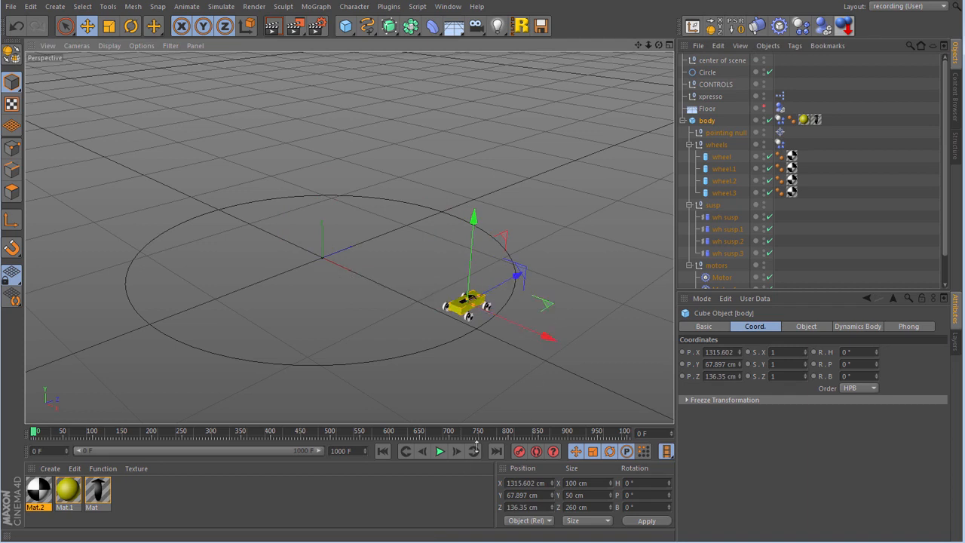
- Play the simulation from the car's new position, watch its path, and return the stopped animation to its start
left_click(439, 450)
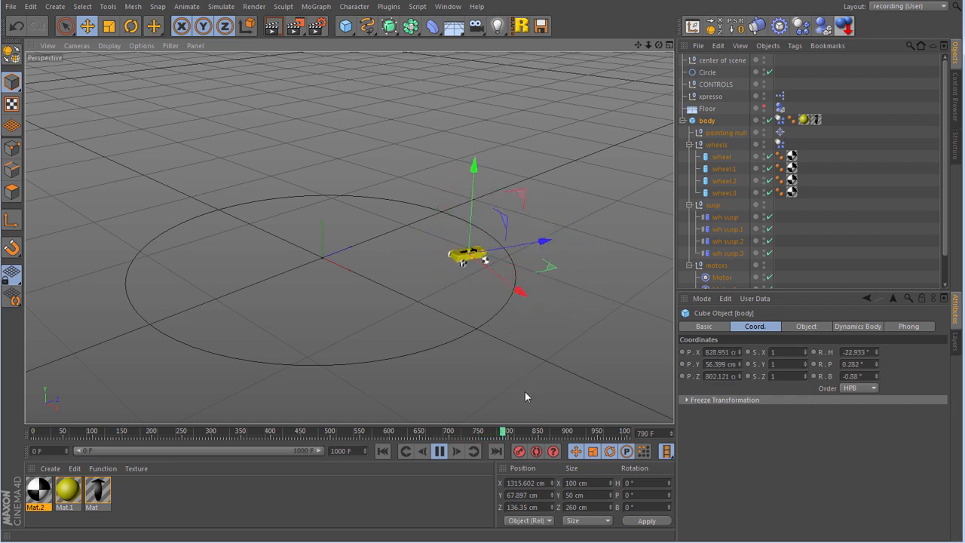
left_click(439, 451)
left_click(382, 450)
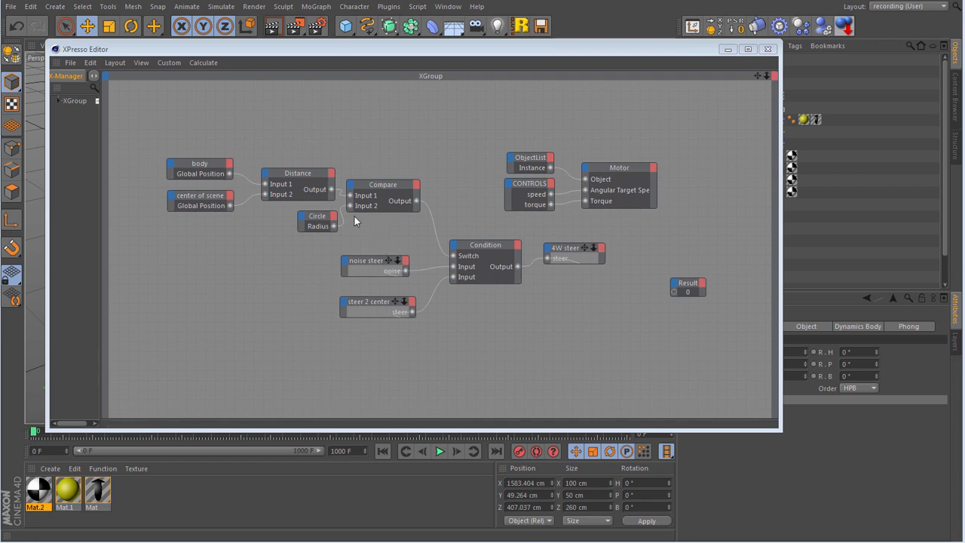
- Move the body, center of scene, Distance, Circle and Compare nodes as a group away from the Condition, and clear the editor from the viewport
left_click_drag(193, 139, 338, 135)
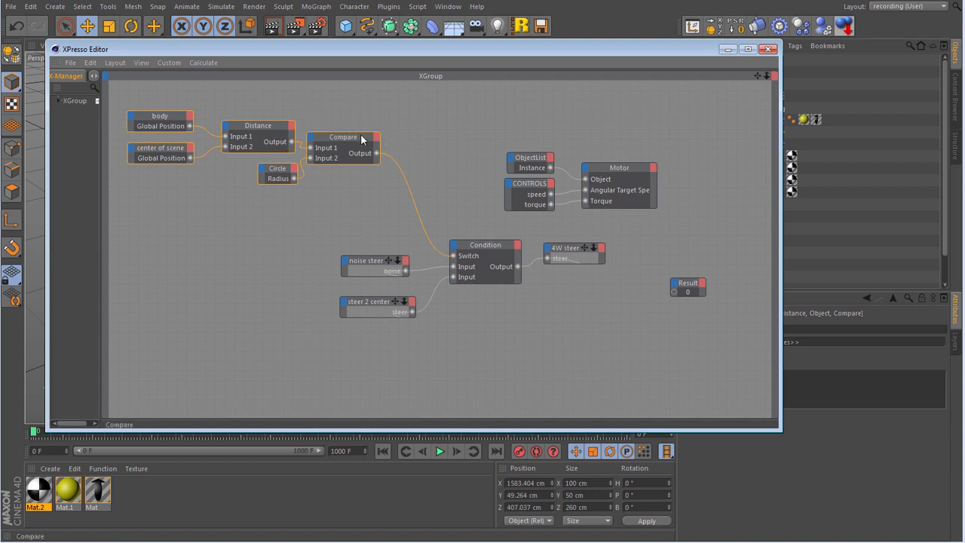
left_click(420, 149)
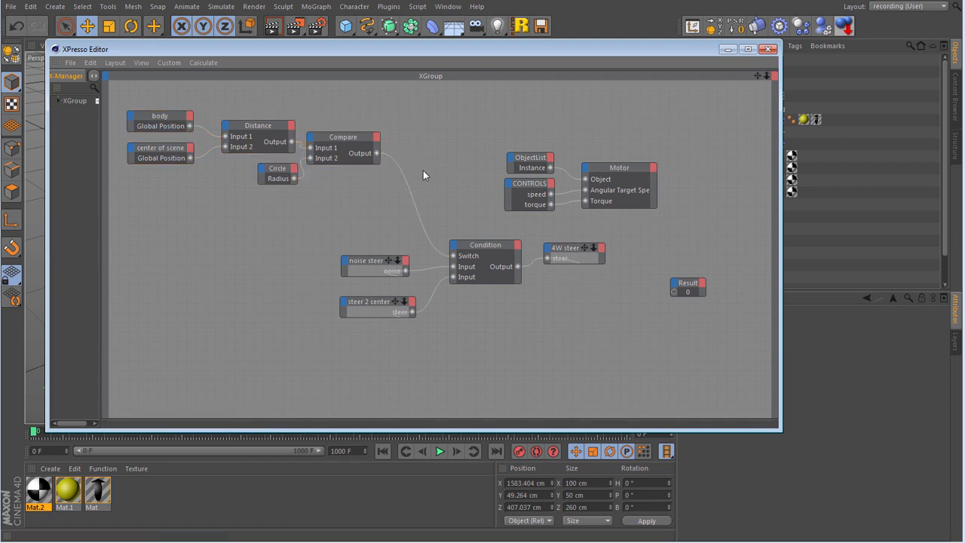
left_click_drag(619, 48, 0, 45)
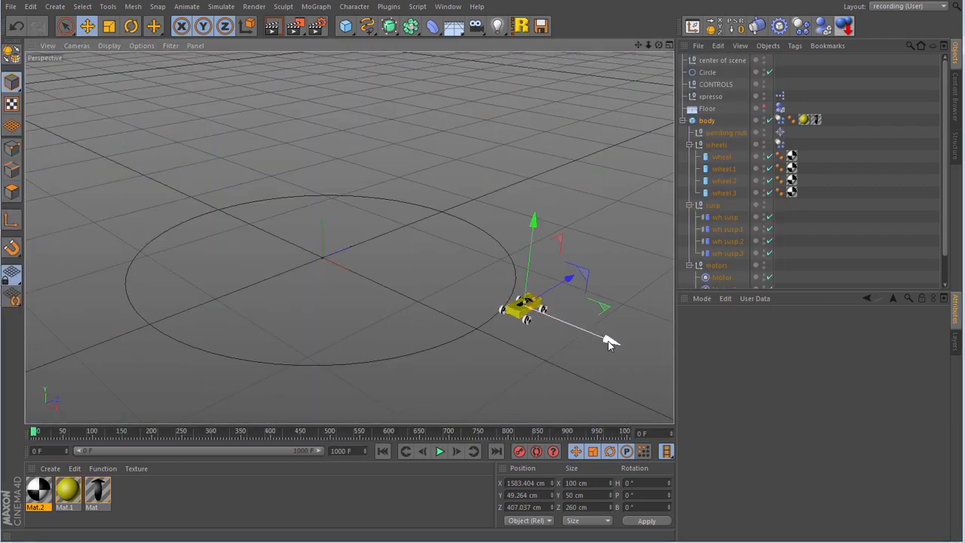
- Move the car body back across the circle's edge to inside it, at about X 182 cm, Z -187 cm
left_click_drag(609, 339, 582, 338)
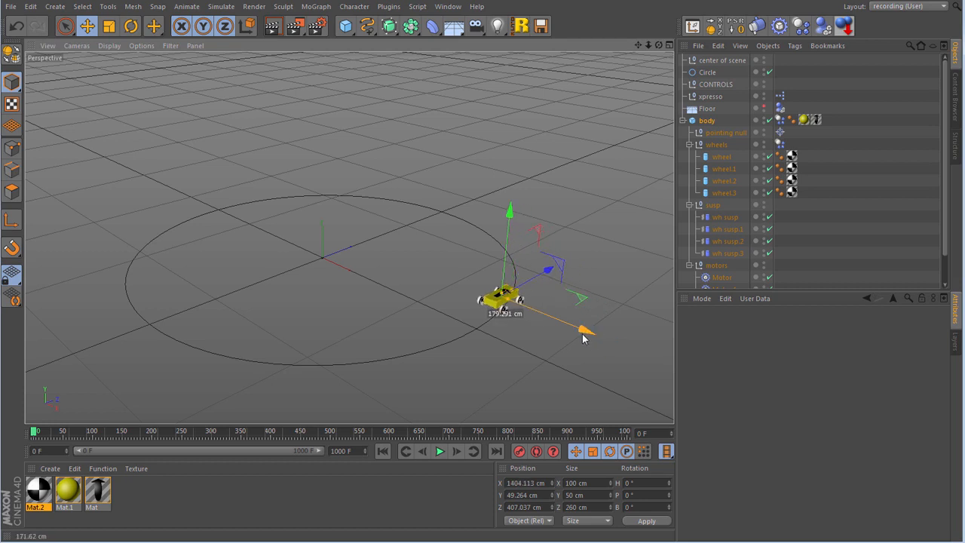
left_click_drag(582, 338, 468, 297)
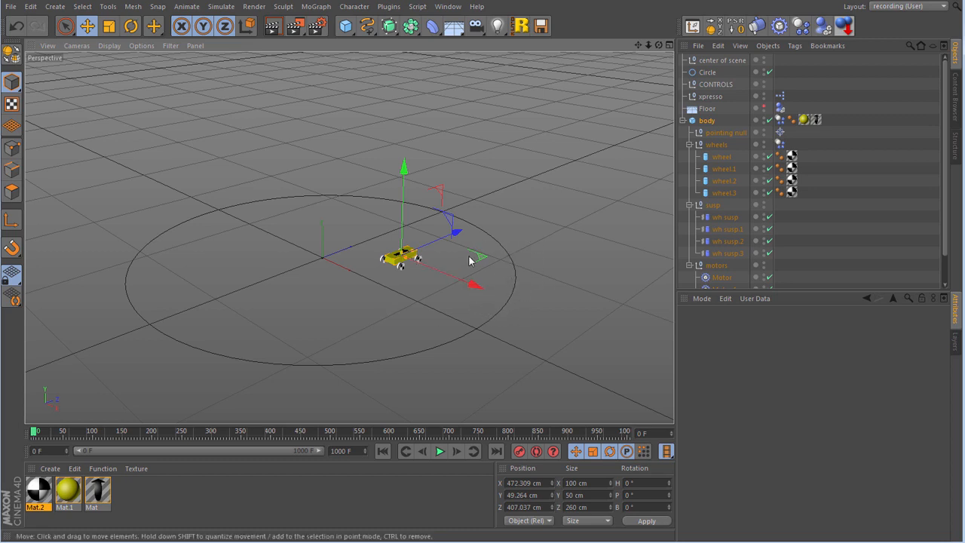
left_click_drag(480, 259, 397, 268)
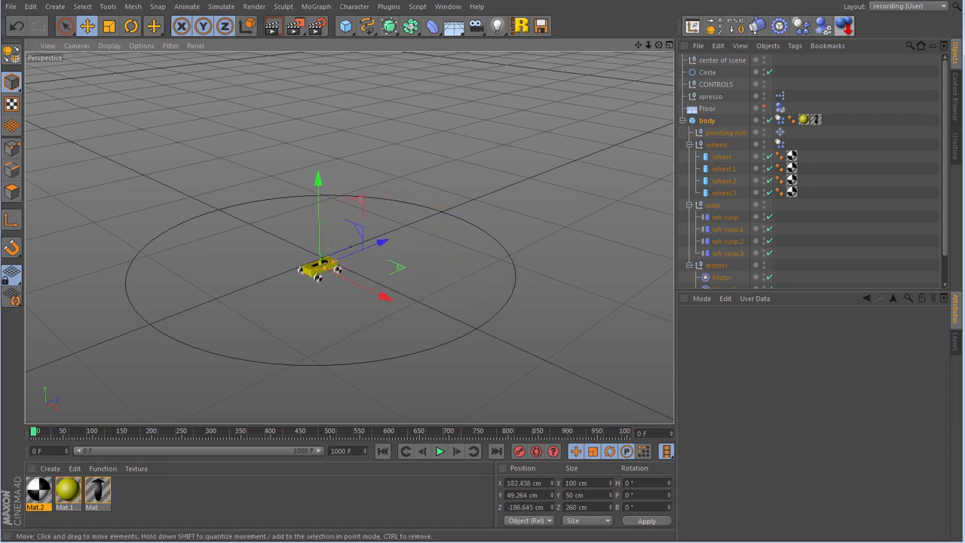
- Bring the XPresso Editor back and move the steering, Condition and Motor nodes as a group farther away from Compare
left_click_drag(0, 66, 391, 58)
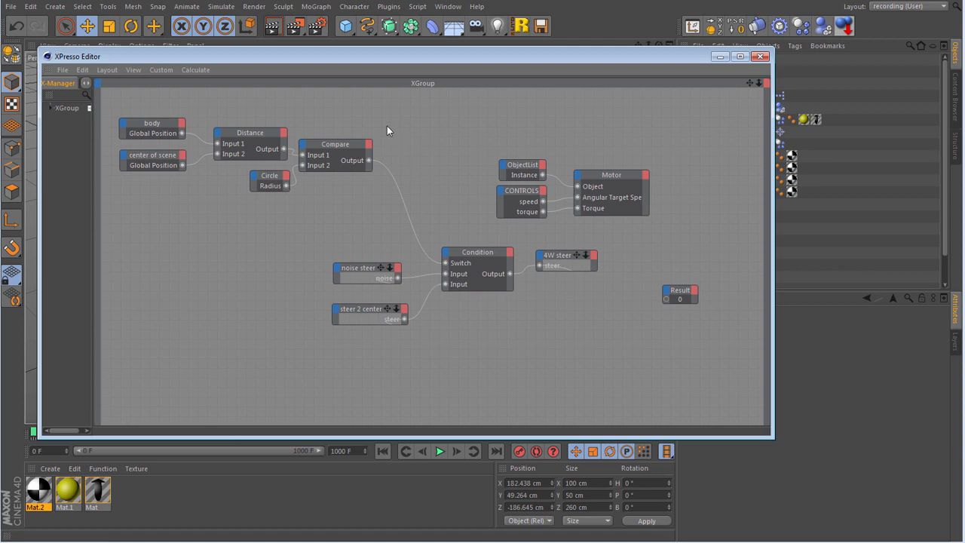
left_click_drag(387, 126, 594, 348)
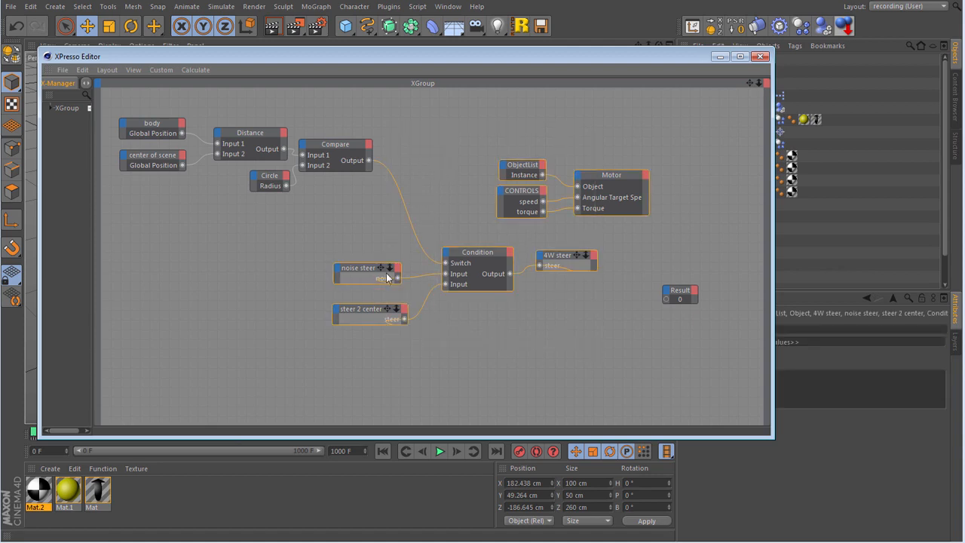
left_click_drag(373, 269, 492, 324)
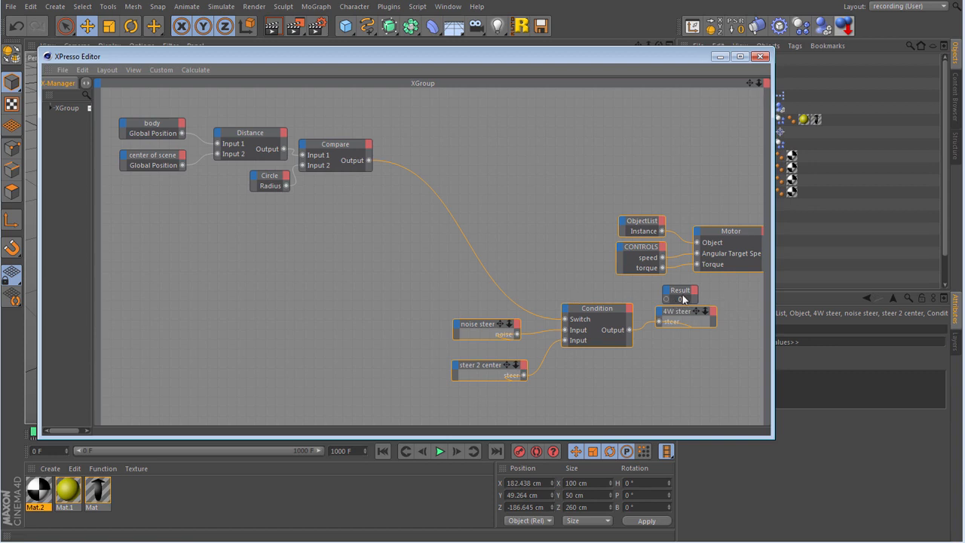
- Delete the unused Result node and the connection from Compare's Output to Condition's Switch
left_click_drag(683, 299, 159, 302)
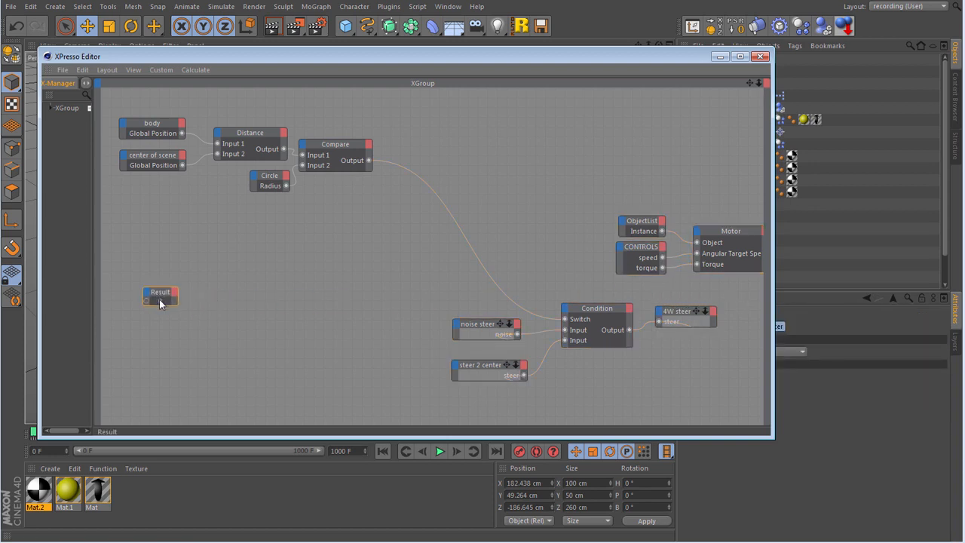
key("Delete")
left_click(436, 193)
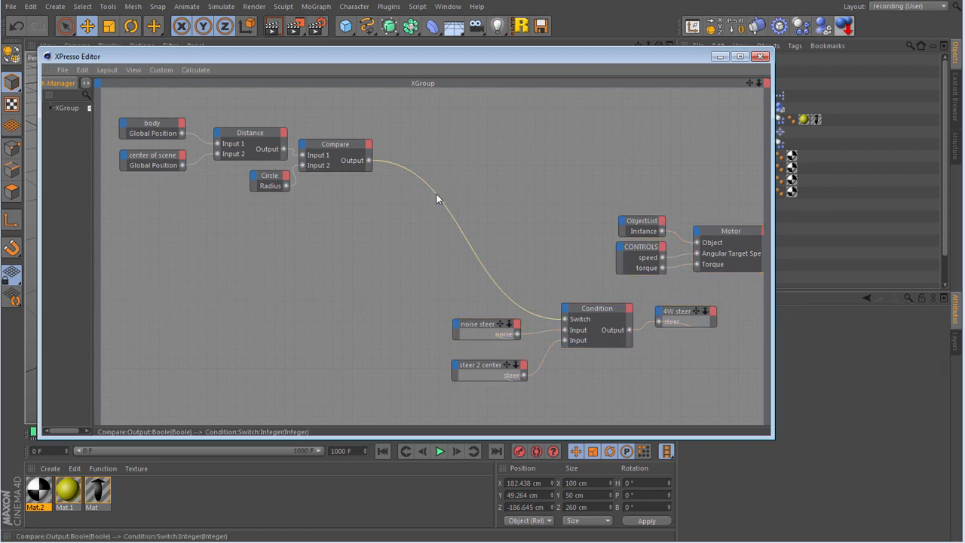
key("Delete")
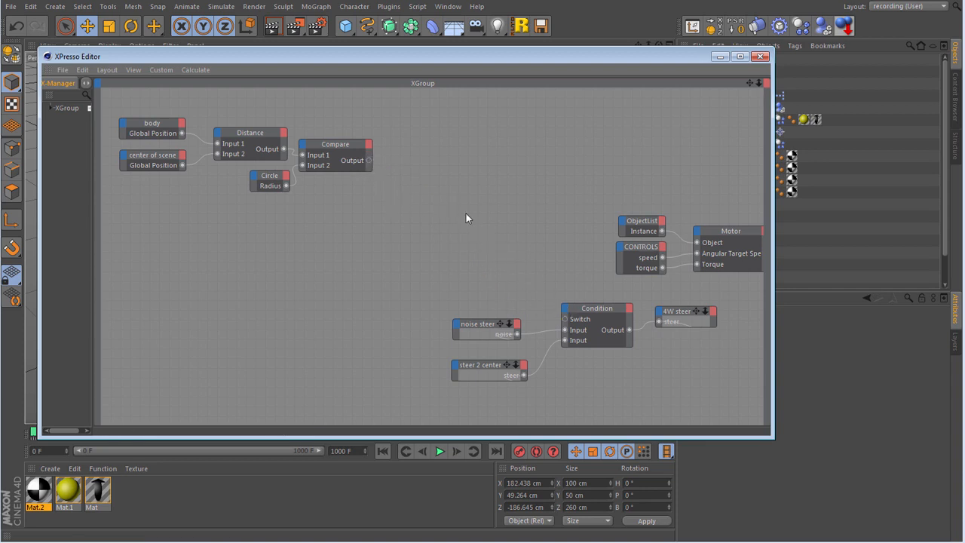
- Add a MonoFlop node to the XGroup and place it beside the Compare node
right_click(414, 154)
mouse_move(483, 158)
mouse_move(520, 158)
mouse_move(589, 158)
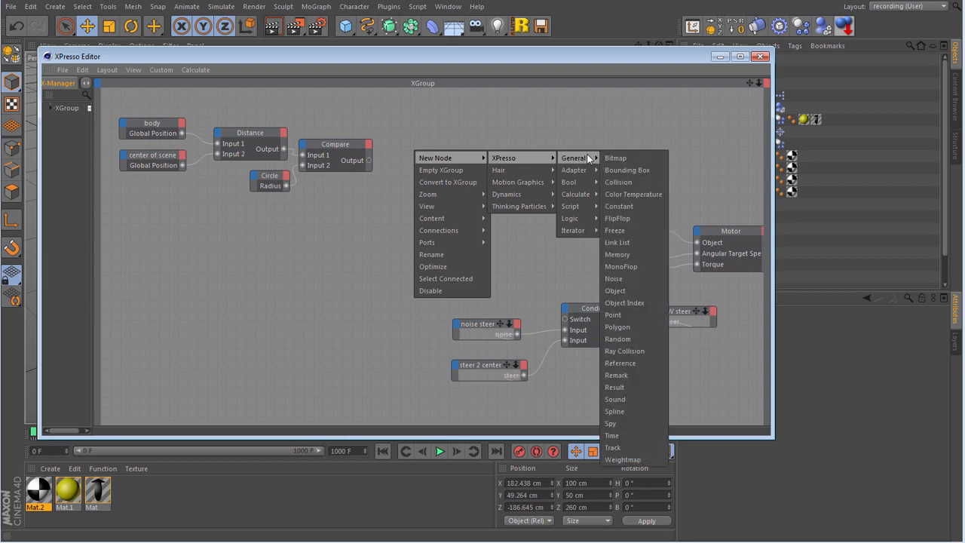
left_click(622, 267)
left_click_drag(420, 133, 453, 144)
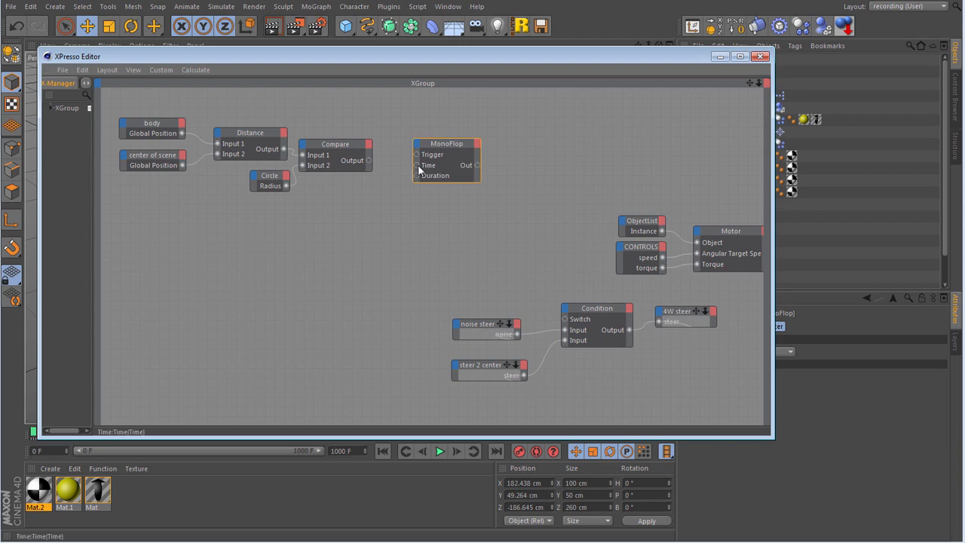
- Add a Time node below Compare, wire it to MonoFlop's Time input, and tidy both nodes' positions
right_click(349, 200)
mouse_move(395, 204)
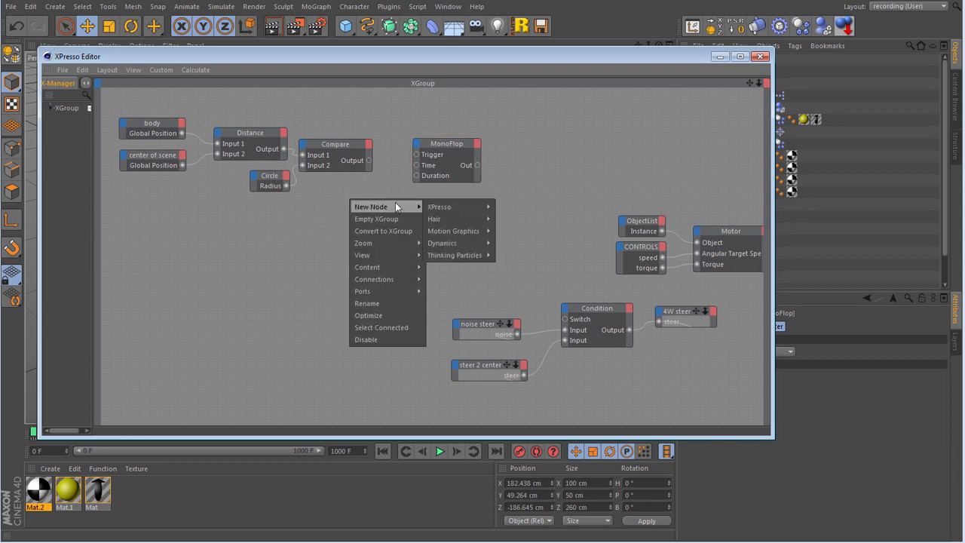
mouse_move(485, 207)
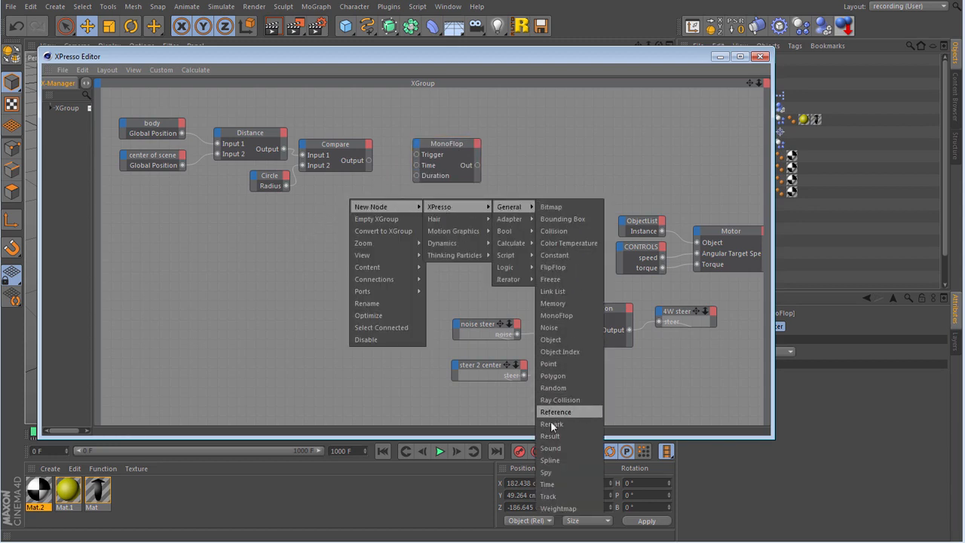
left_click(564, 483)
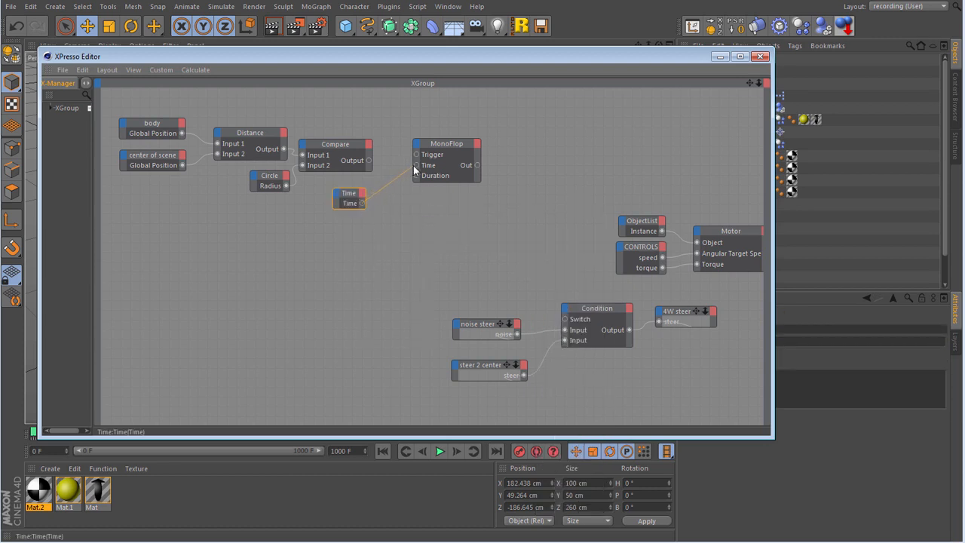
left_click_drag(419, 167, 450, 150)
left_click_drag(359, 199, 365, 198)
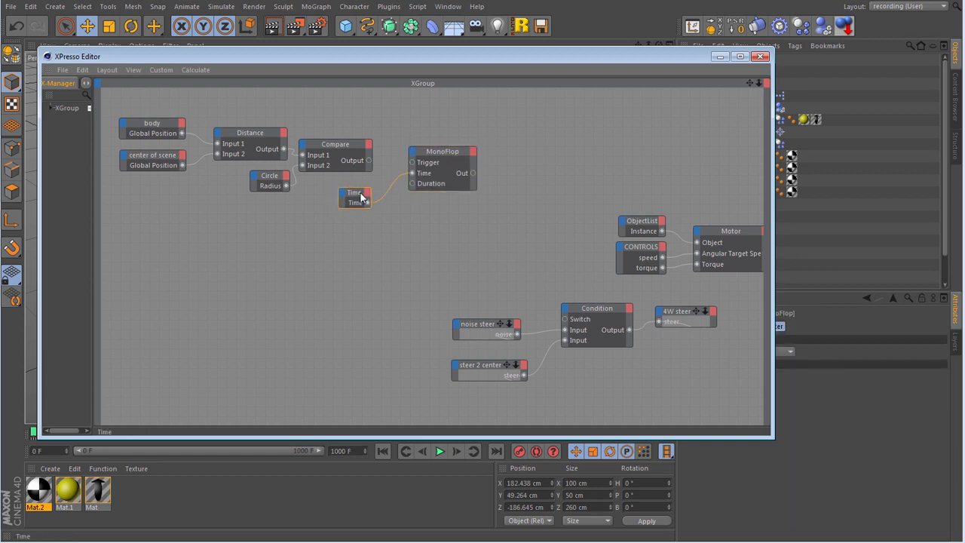
left_click_drag(434, 151, 423, 148)
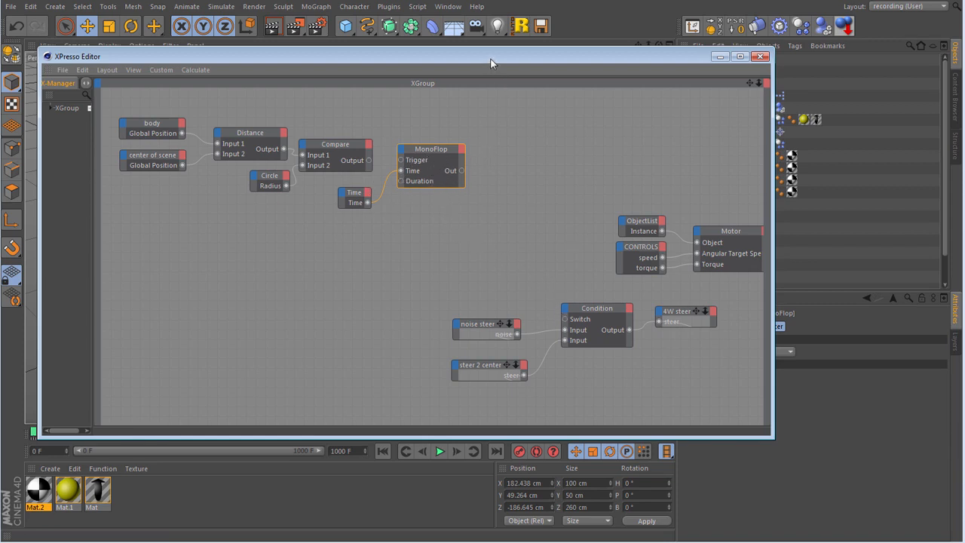
- Set the MonoFlop node's mode to OneShot and bring the XPresso Editor back into view
left_click_drag(489, 58, 366, 59)
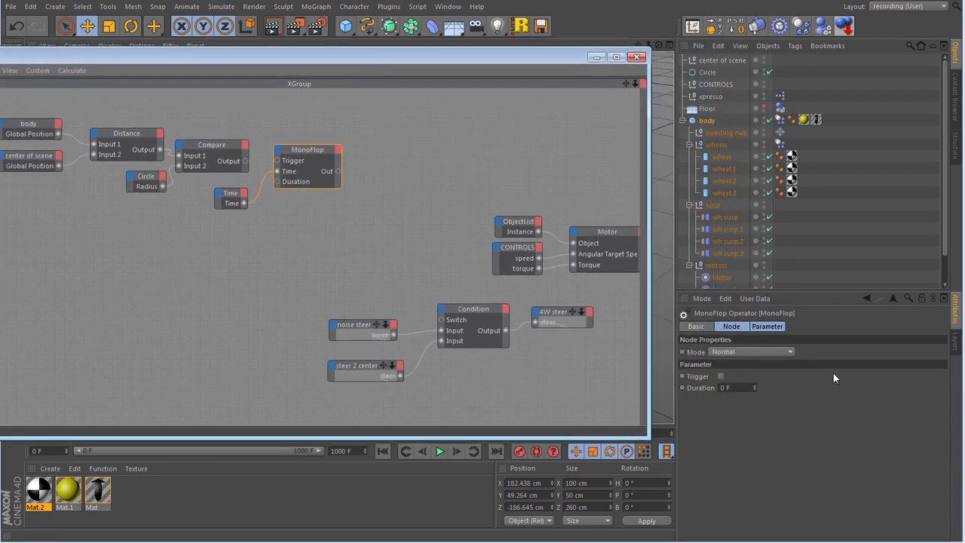
left_click(735, 353)
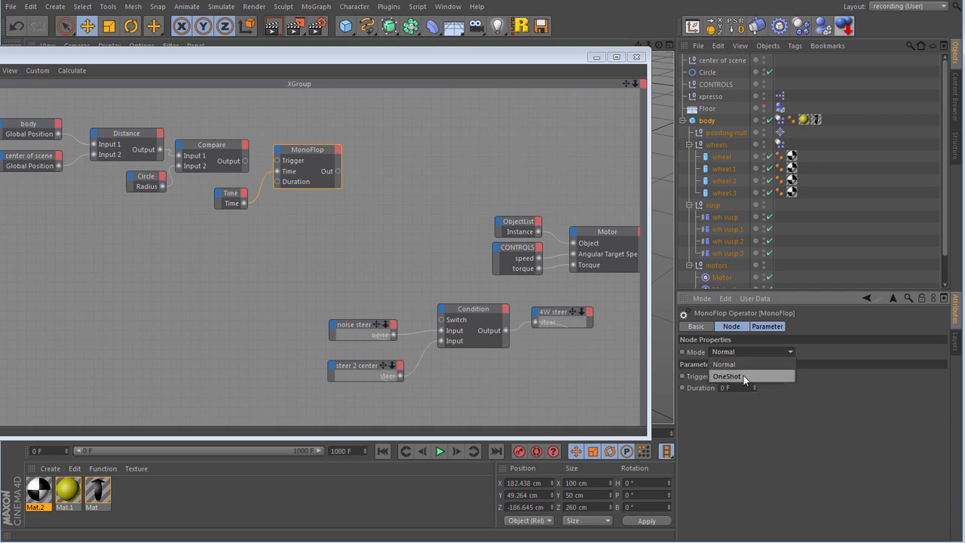
left_click(743, 375)
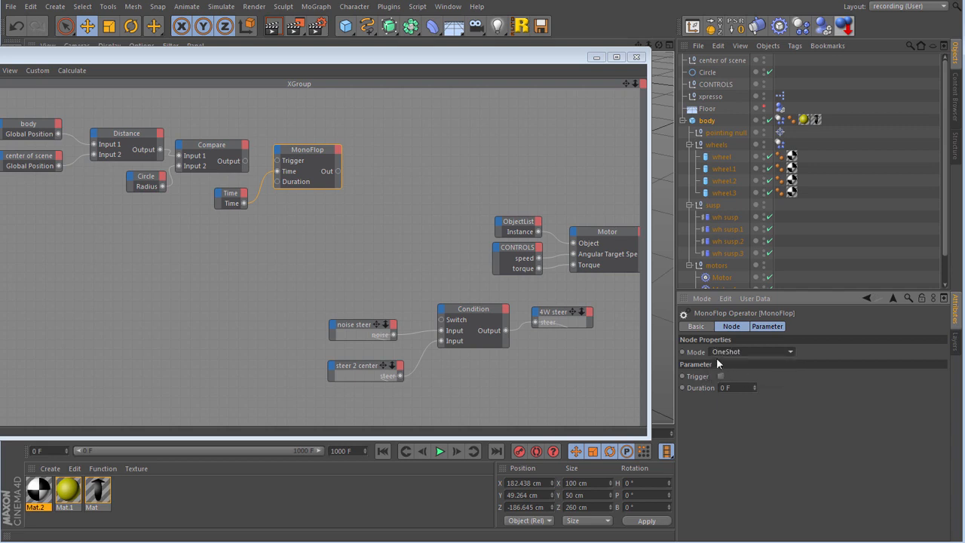
left_click_drag(249, 58, 401, 49)
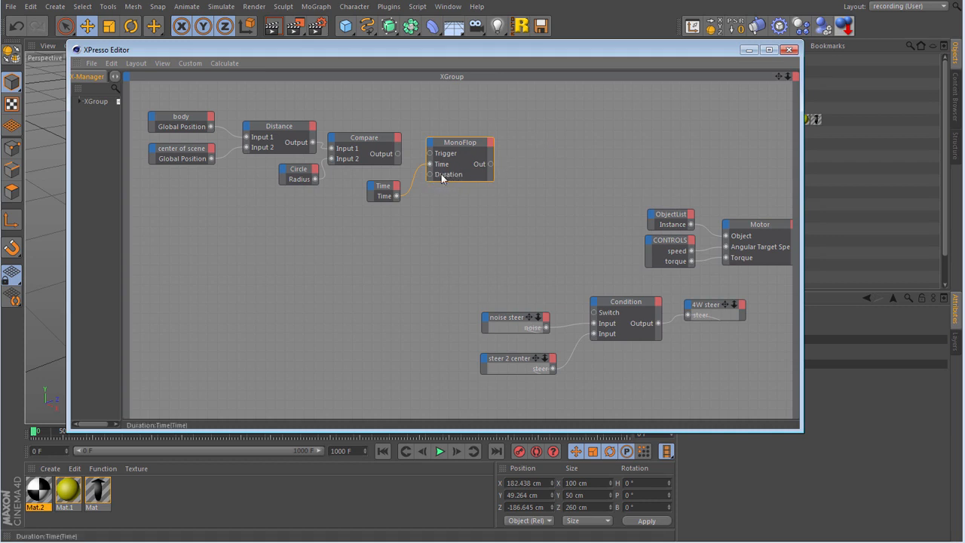
- Set the MonoFlop node's mode back to Normal and return the XPresso Editor to full view
mouse_move(557, 51)
left_mouse_down()
mouse_move(404, 69)
mouse_move(545, 52)
left_mouse_up()
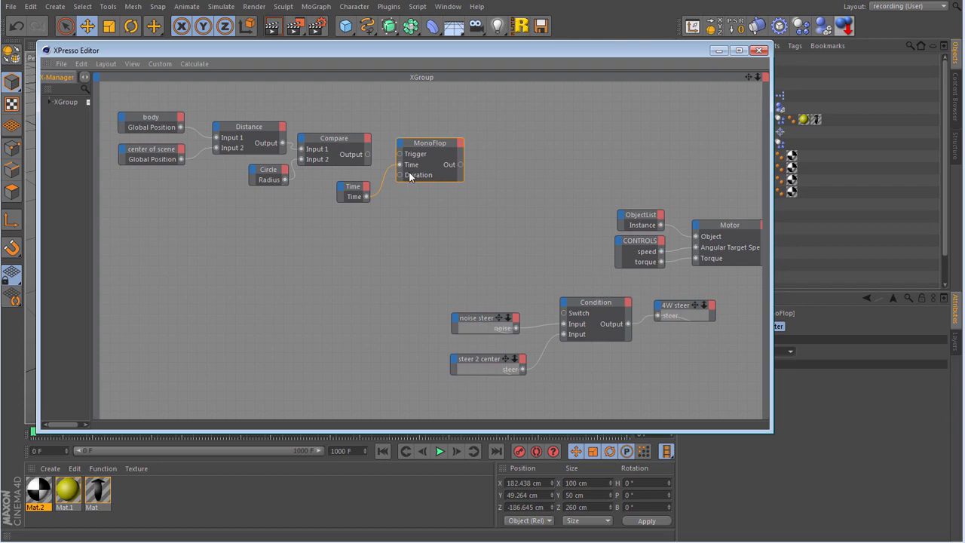
left_click_drag(494, 49, 372, 46)
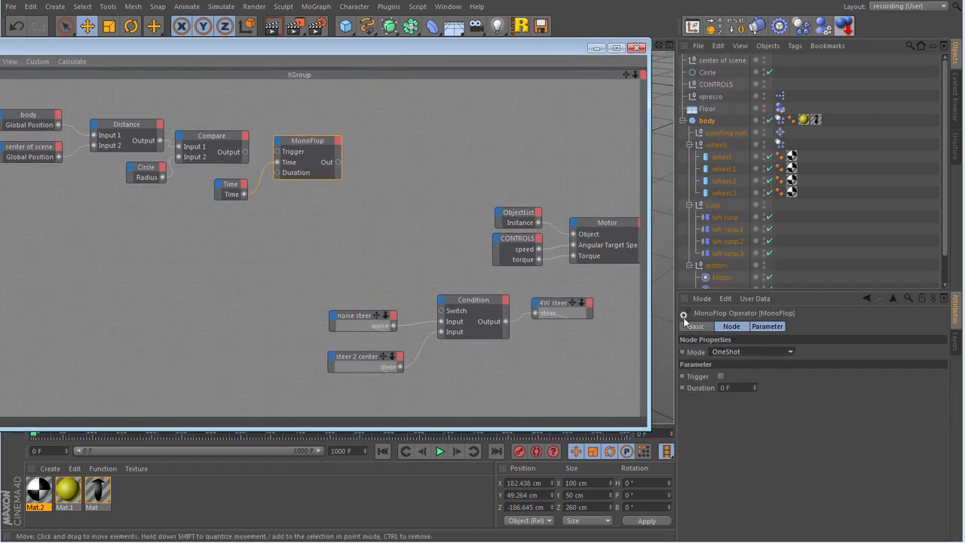
left_click(728, 349)
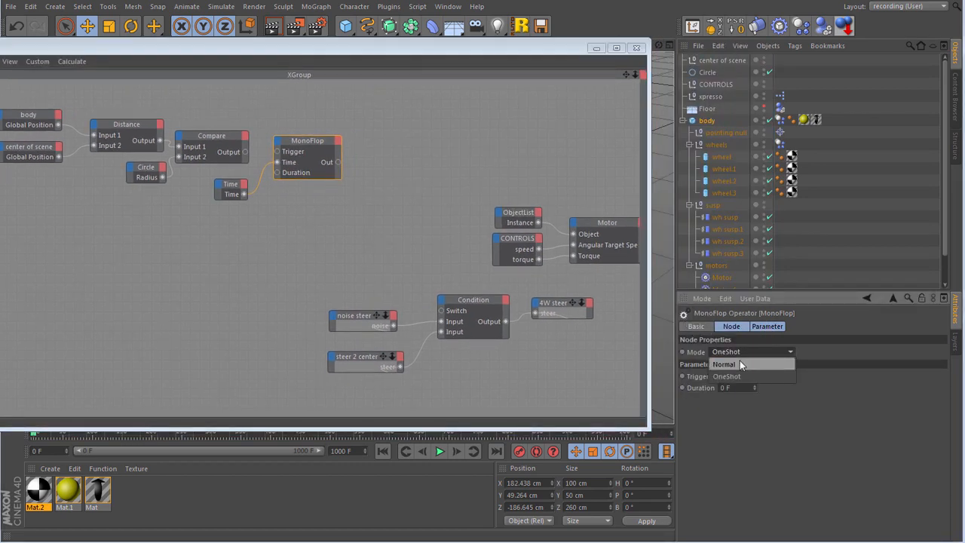
left_click(739, 360)
left_click_drag(386, 46, 507, 45)
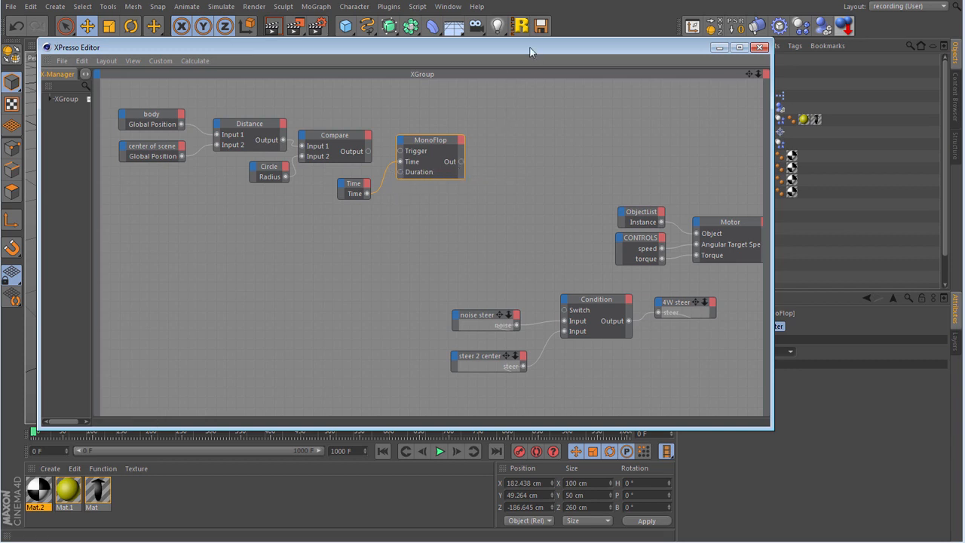
- Clear the XPresso Editor from the viewport and move the car body out past the circle and back inside, to about X 723 cm
left_click_drag(531, 50, 0, 113)
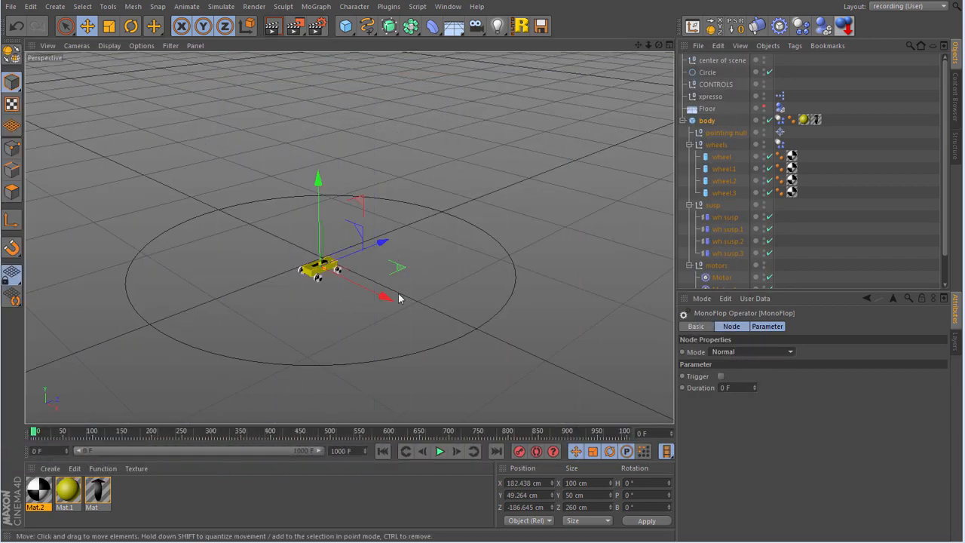
left_click_drag(388, 297, 571, 382)
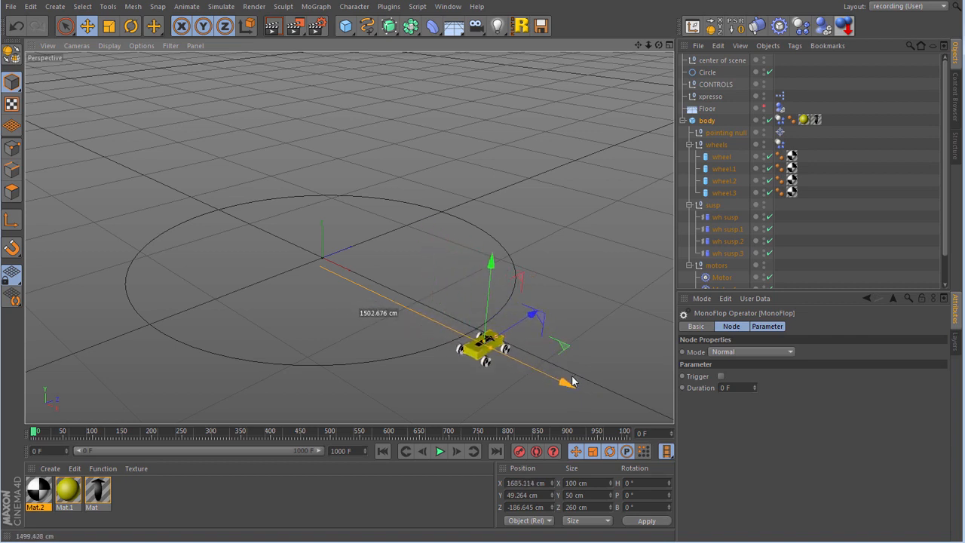
left_click_drag(572, 381, 444, 325)
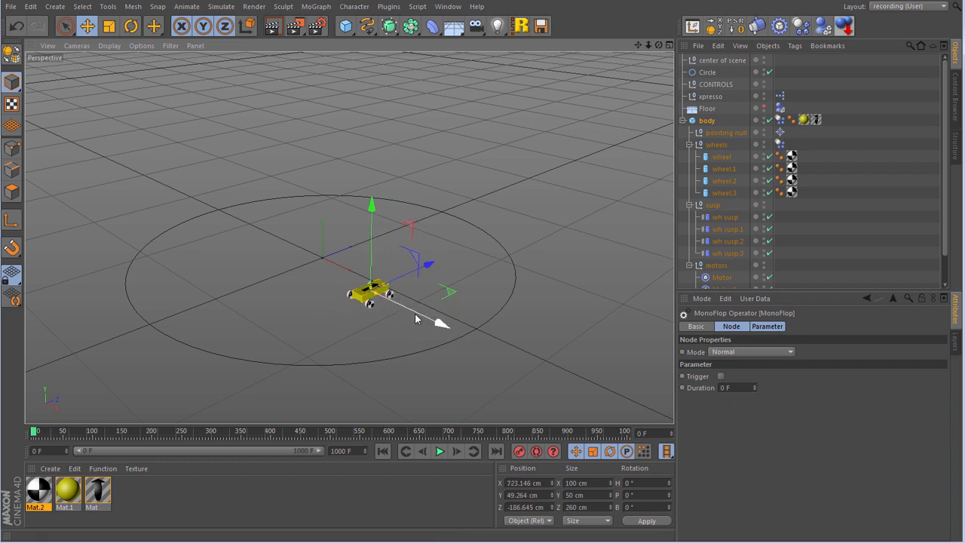
- Bring the XPresso Editor back into view and set the MonoFlop node's Duration to 15 F
left_click_drag(0, 45, 581, 35)
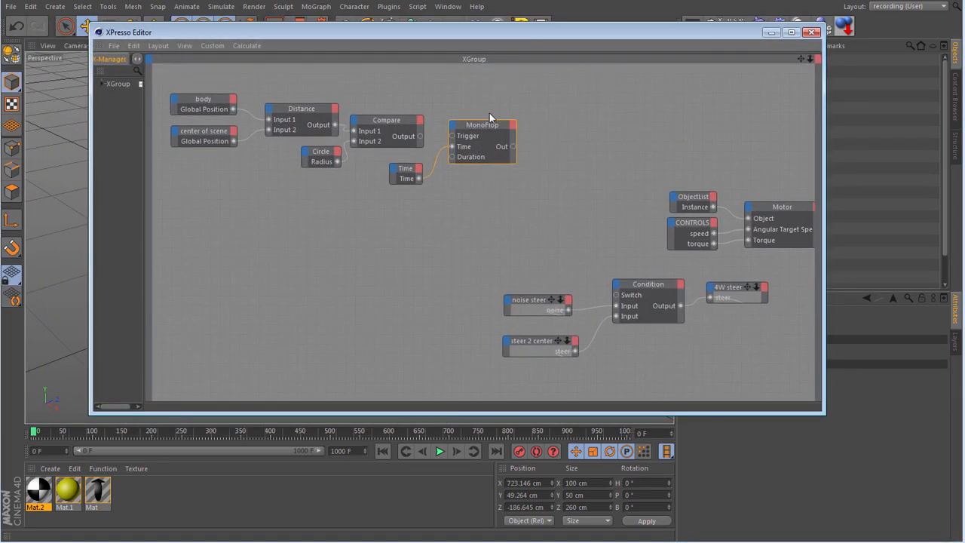
left_click_drag(511, 33, 318, 31)
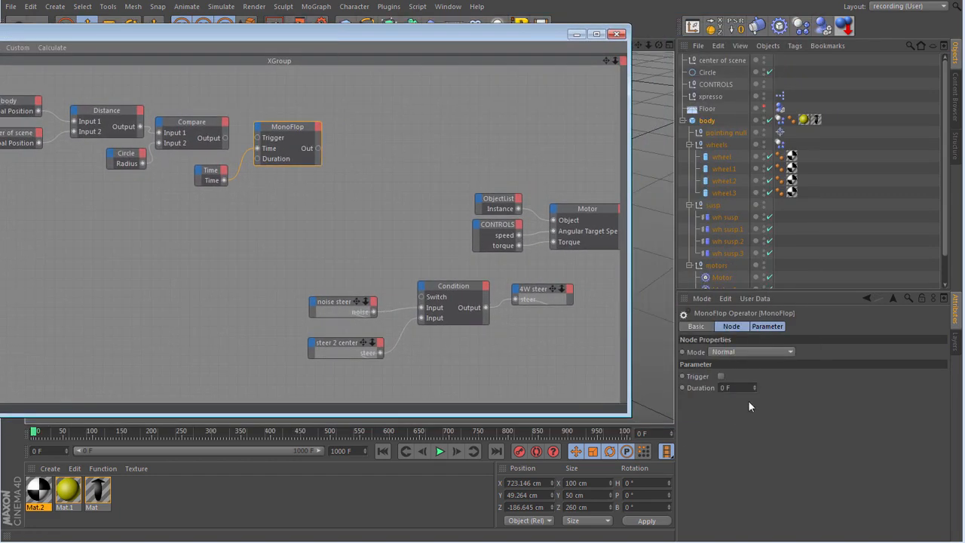
left_click(726, 388)
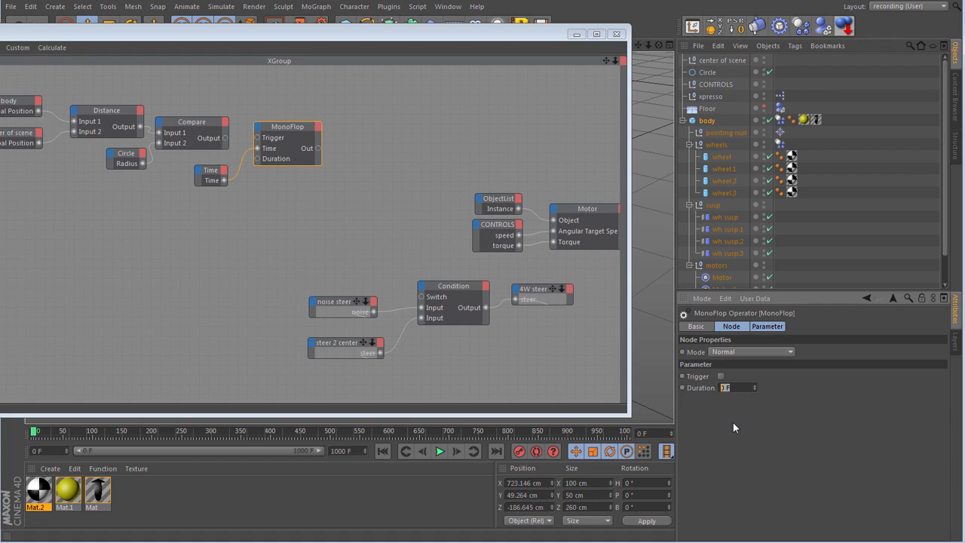
type("15")
key("Return")
- Wire Compare's Output to MonoFlop's Trigger and MonoFlop's Out to the Condition node's Switch, then clear the editor from the viewport
left_click_drag(224, 138, 259, 137)
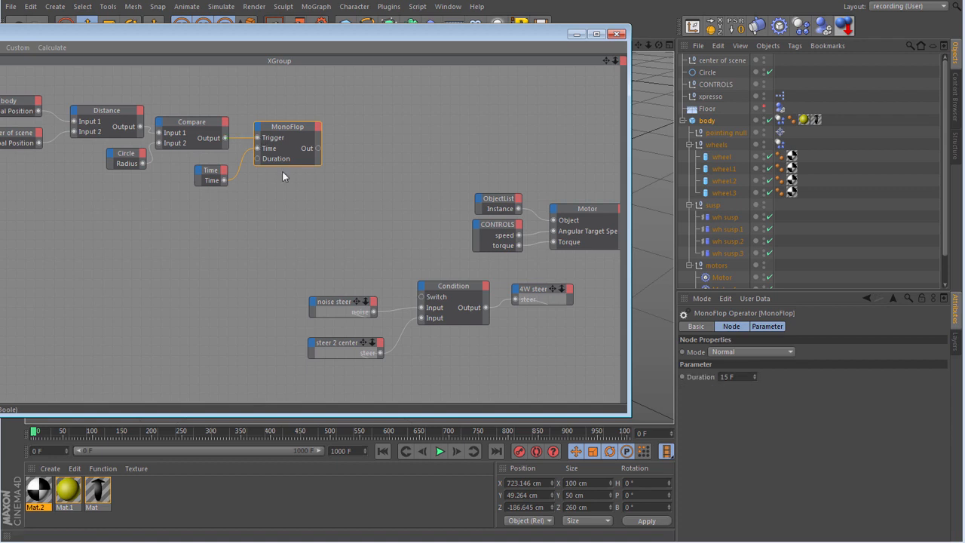
left_click_drag(422, 299, 318, 147)
left_click_drag(349, 37, 0, 30)
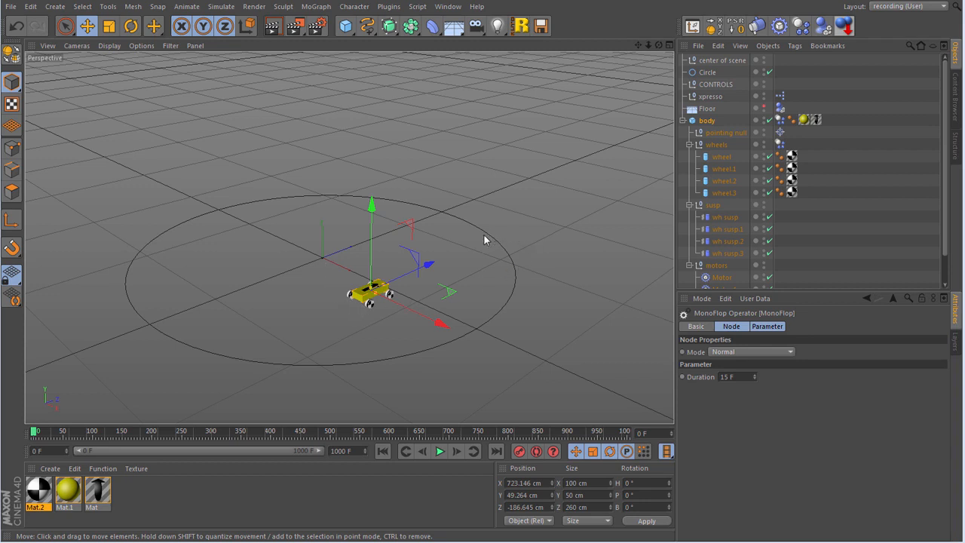
- Play the simulation to examine how the car steers back into the circle, rewind to frame 0, and review the node graph
left_click(441, 451)
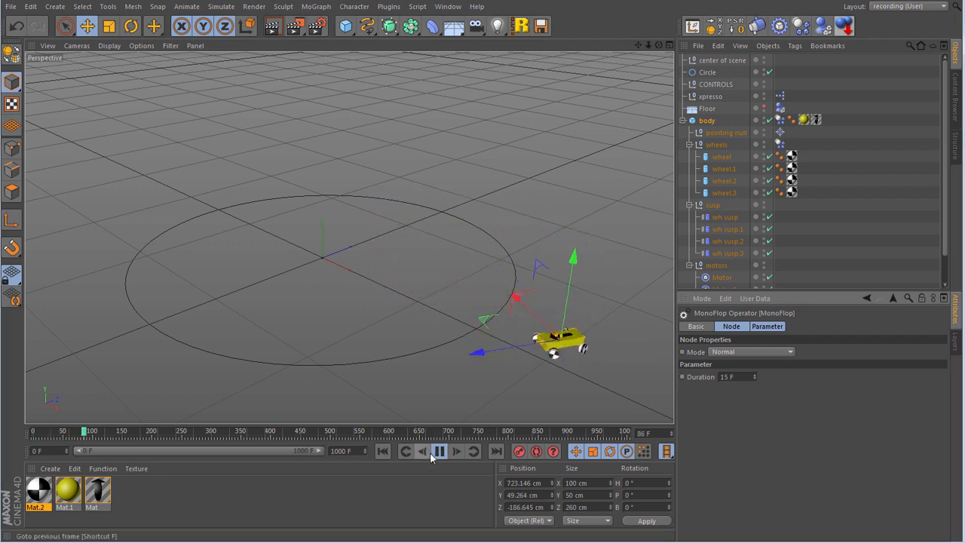
left_click(437, 452)
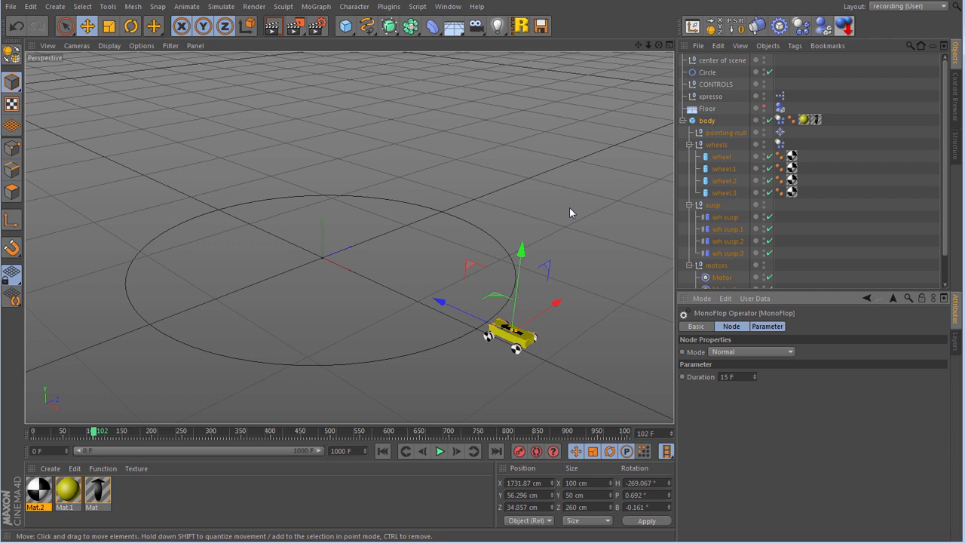
key("F8")
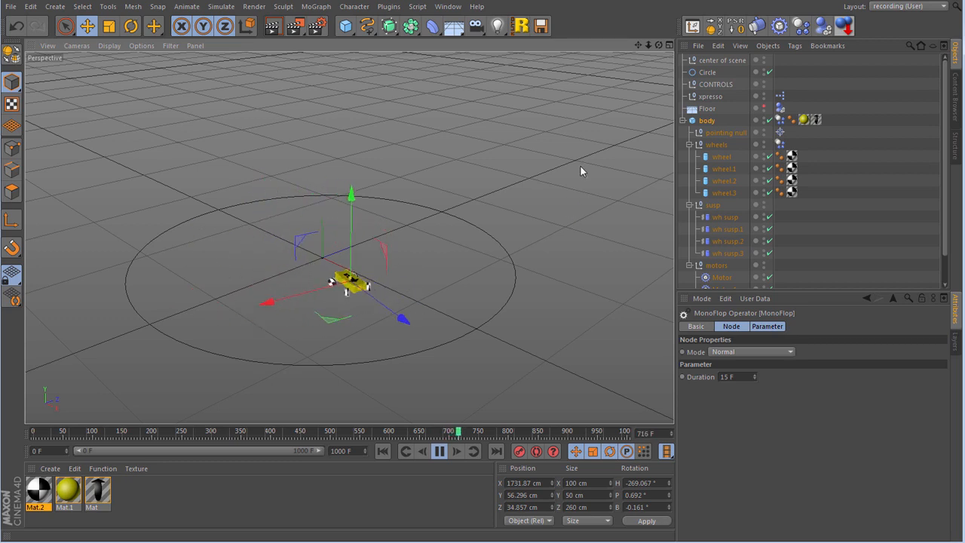
left_click(439, 451)
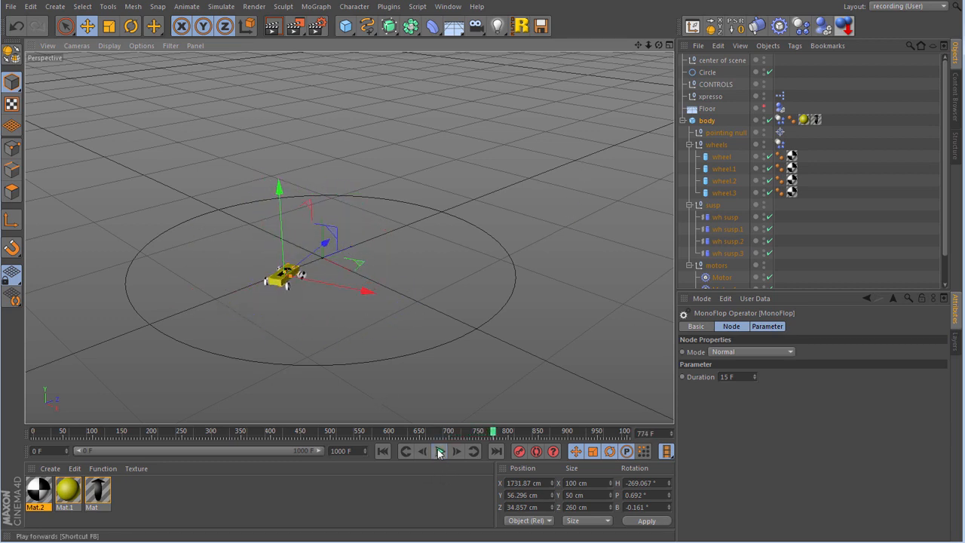
left_click(383, 450)
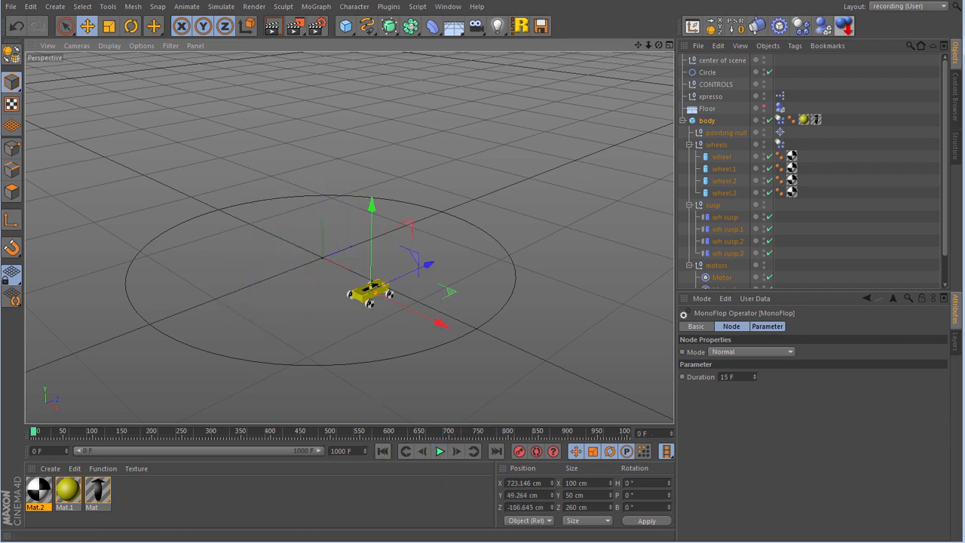
left_click_drag(1, 15, 384, 3)
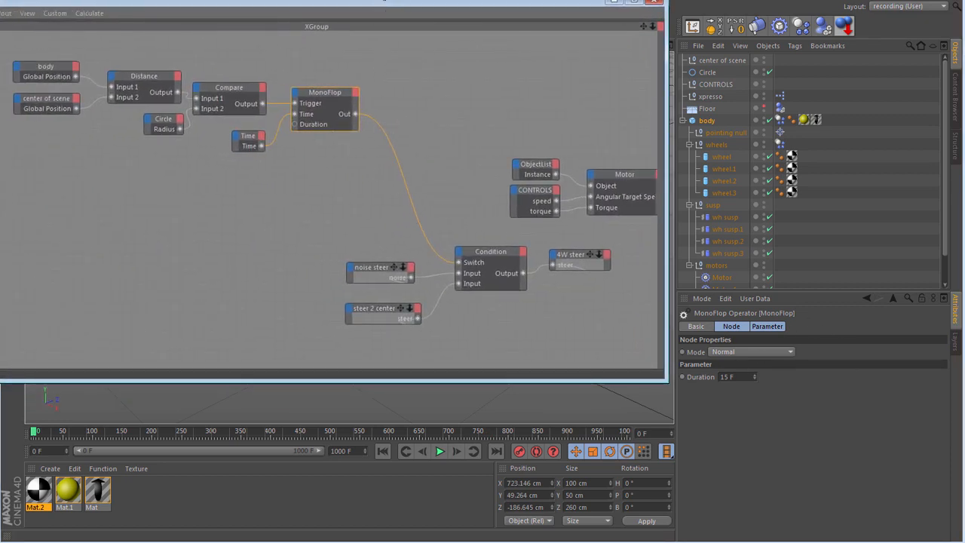
left_click_drag(519, 3, 0, 5)
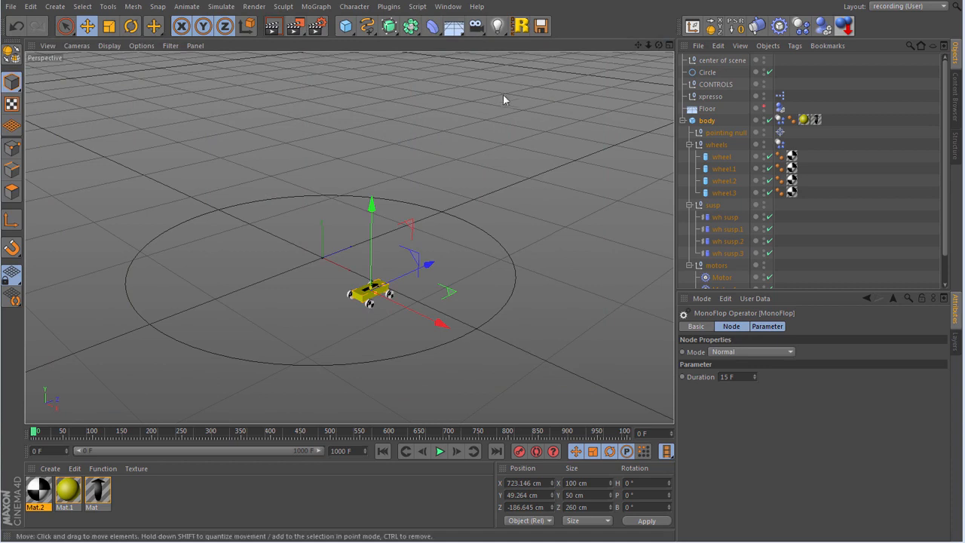
- Add a new user data entry named "re-entry delay" to the CONTROLS null
left_click(720, 84)
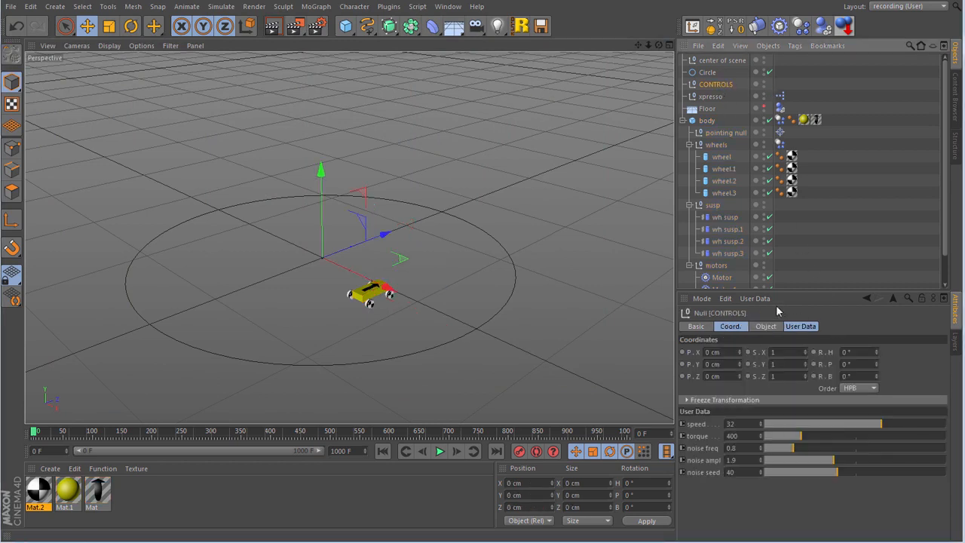
left_click(755, 298)
left_click(761, 322)
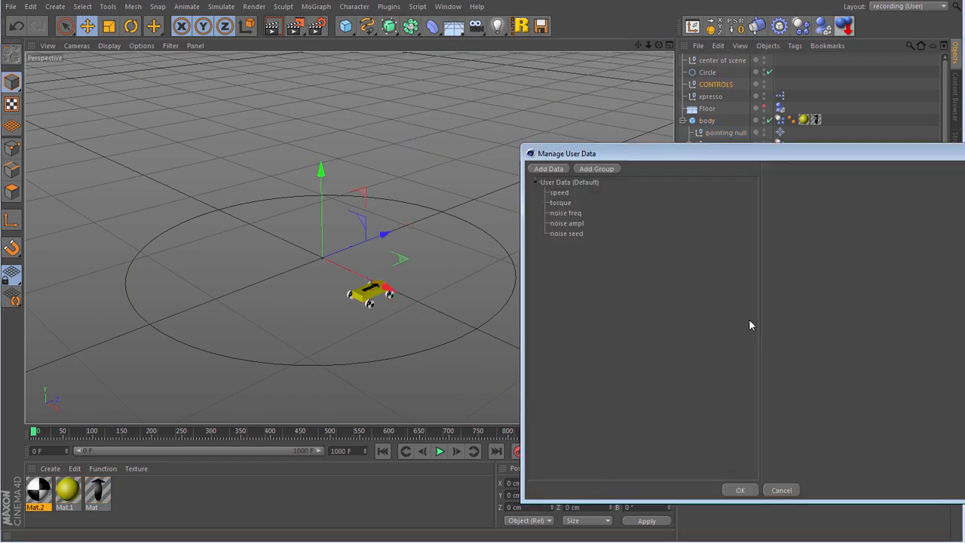
left_click(548, 169)
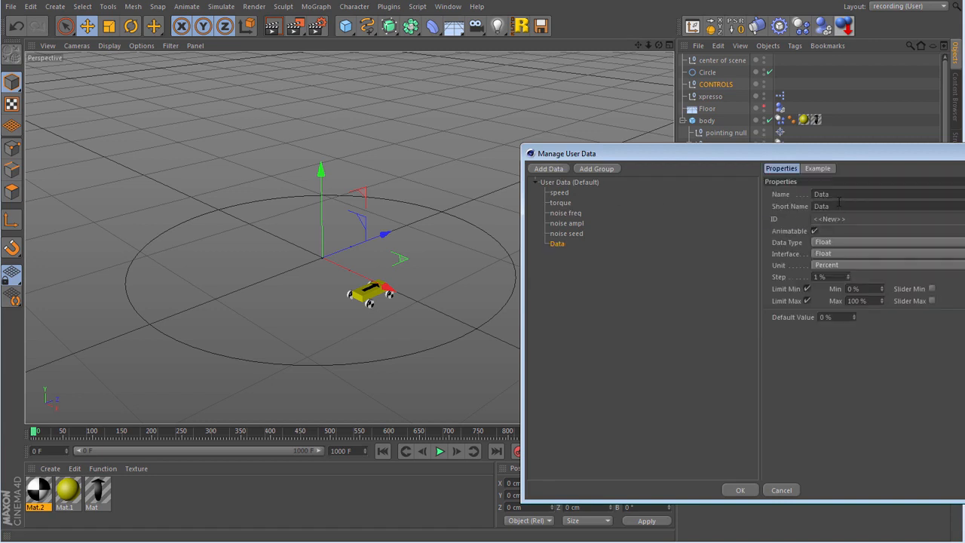
left_click_drag(838, 196, 775, 202)
type("r")
type("ever")
type("try c")
key("Tab")
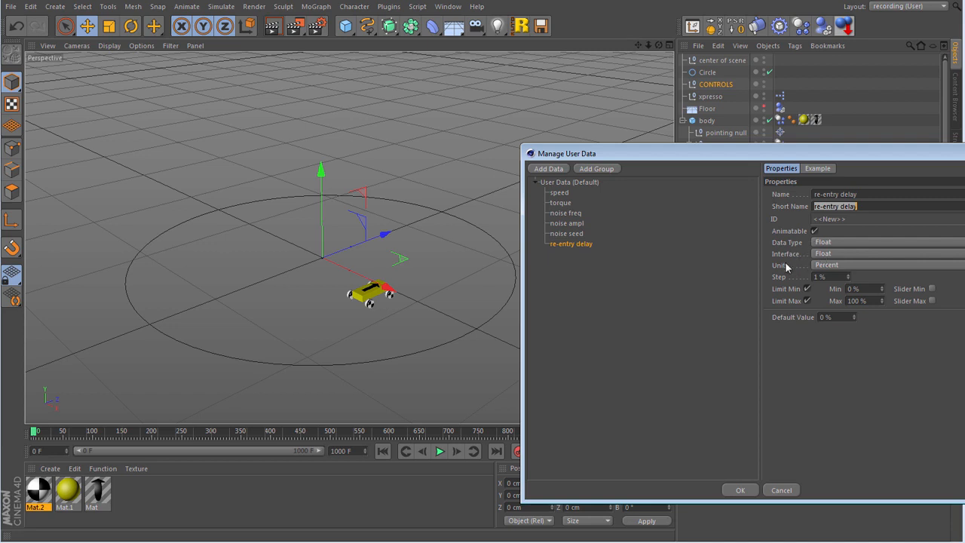
- Configure re-entry delay as a Float Slider with Real units, step 0.1, maximum 2 and default value 0.5
left_click(835, 252)
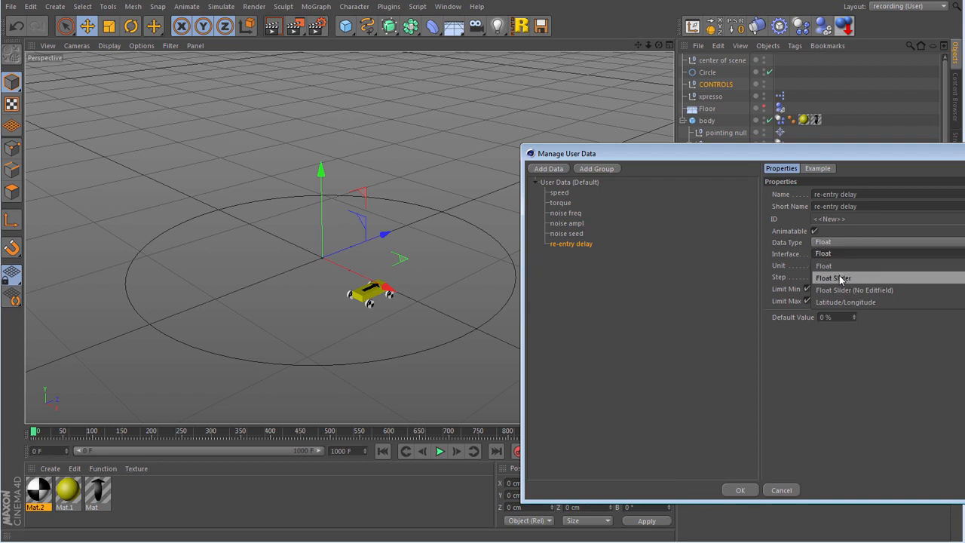
left_click(838, 277)
left_click(835, 266)
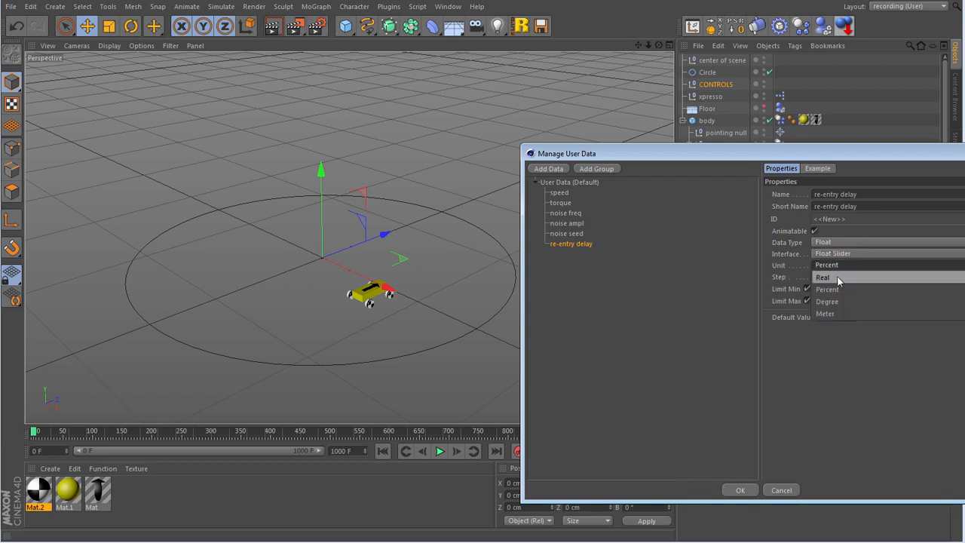
left_click(836, 277)
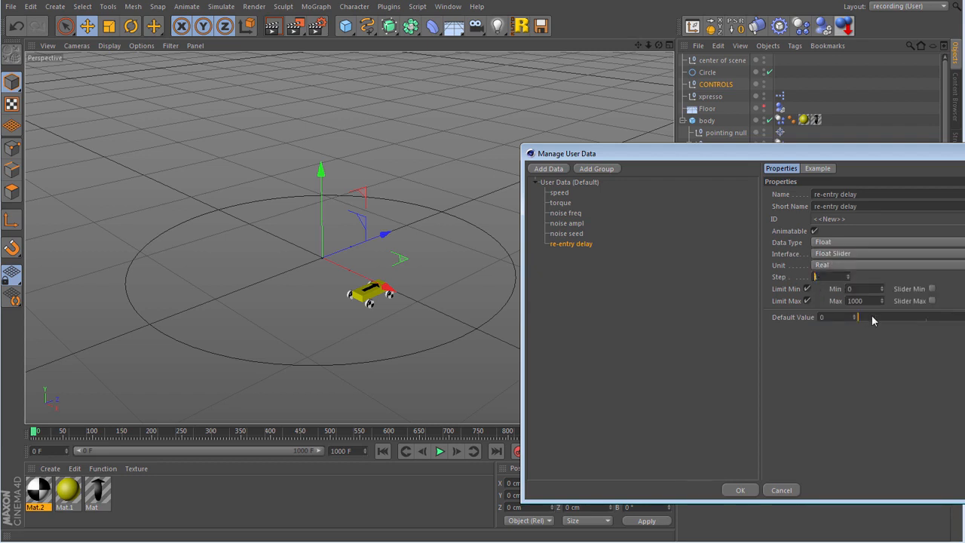
type("0.1")
left_click_drag(863, 301, 837, 306)
type("2")
mouse_move(899, 317)
left_mouse_down()
mouse_move(913, 318)
mouse_move(885, 317)
left_mouse_up()
left_click(739, 490)
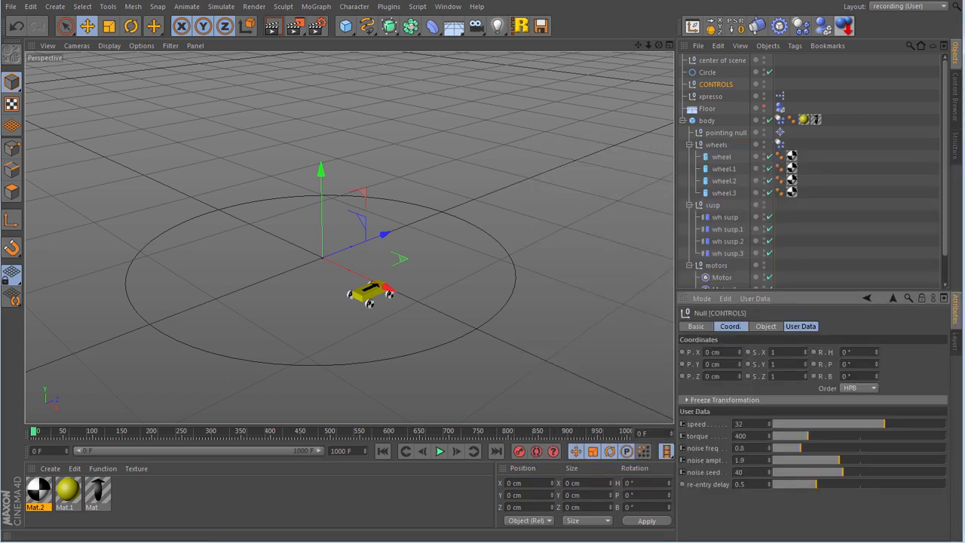
- Add a CONTROLS node with a re-entry delay output to the graph, wire it to MonoFlop's Duration, and clear the editor away
left_click_drag(0, 17, 500, 12)
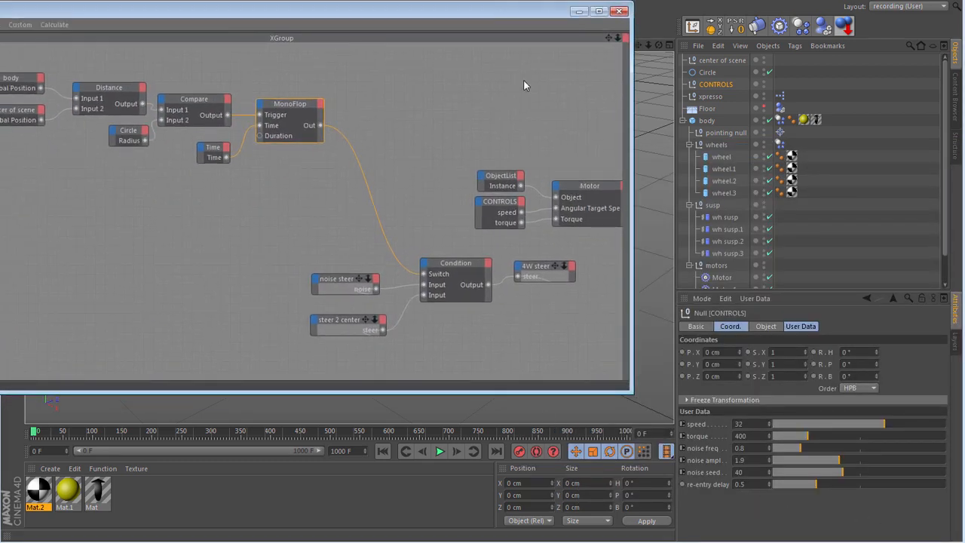
left_click_drag(695, 85, 211, 189)
left_click(223, 185)
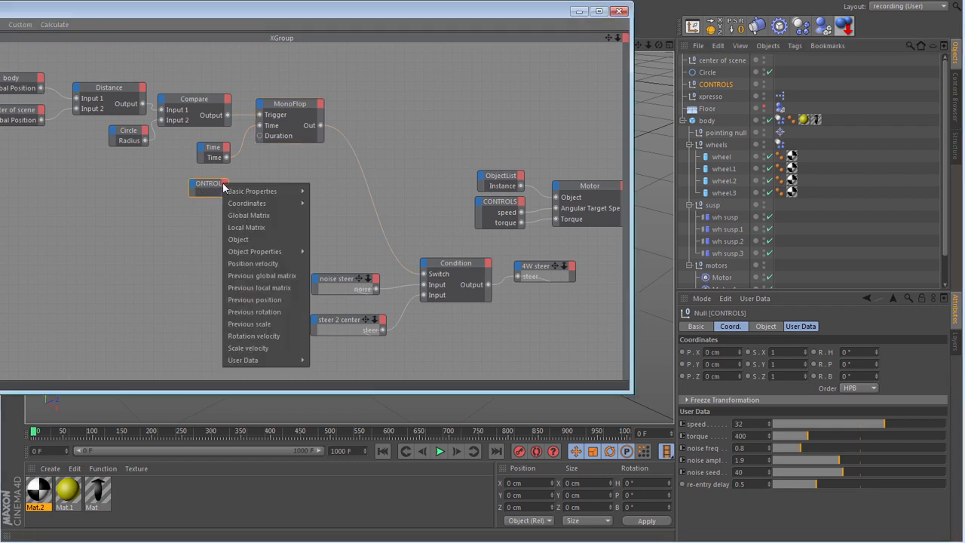
mouse_move(276, 359)
left_click(332, 420)
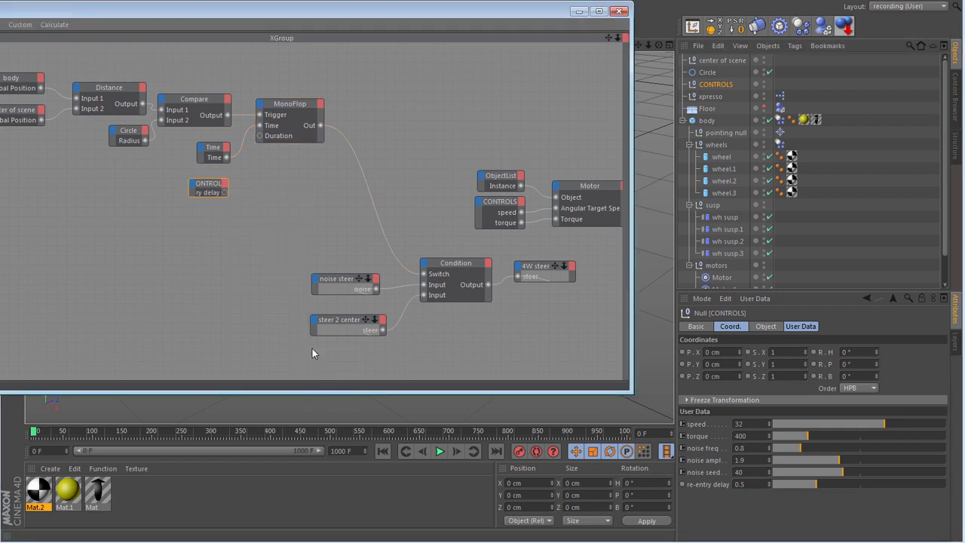
double_click(202, 186)
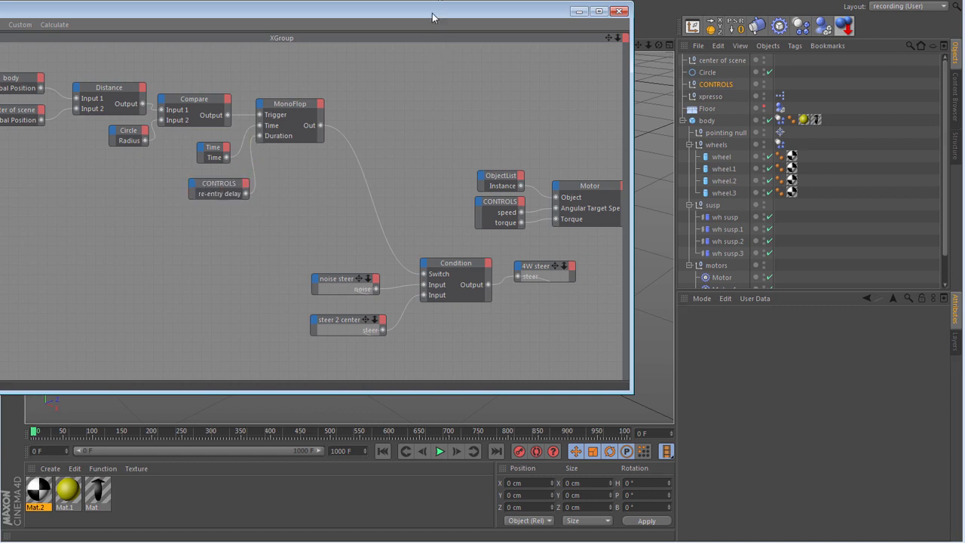
left_click_drag(432, 15, 0, 7)
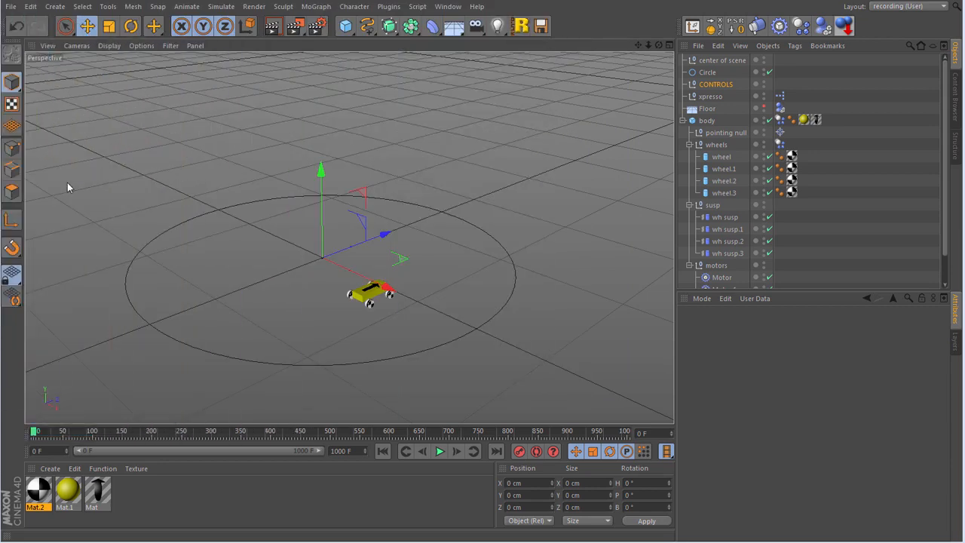
- Move CONTROLS to the top of the object hierarchy and set its re-entry delay to 0.2
left_click(714, 85)
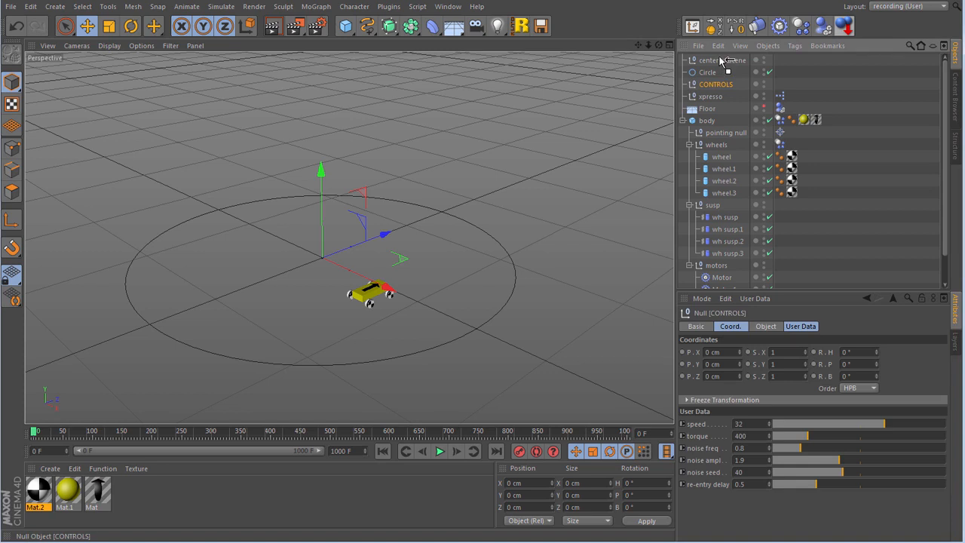
left_click_drag(722, 61, 723, 59)
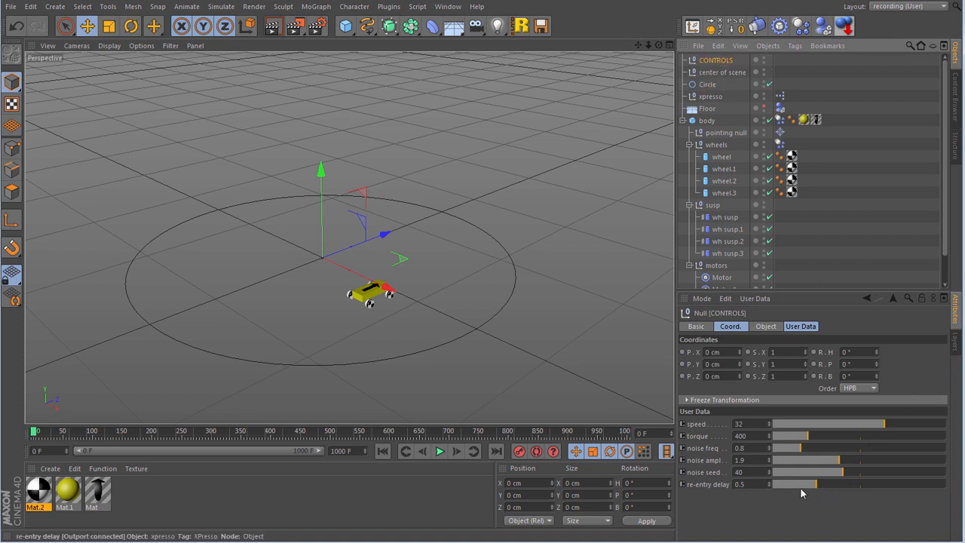
left_click_drag(793, 484, 790, 484)
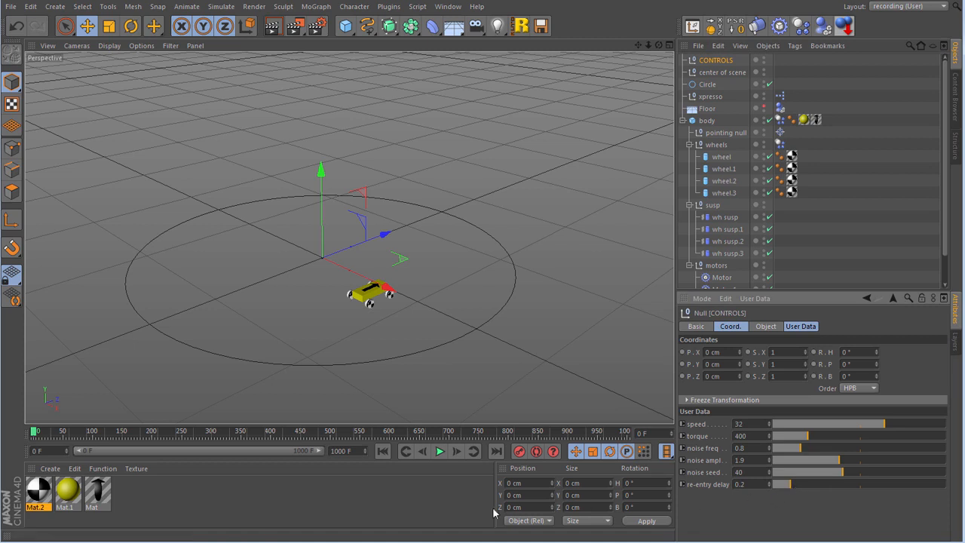
- Play the simulation while trying re-entry delays of 1 and 1.5, restart it from the first frame, and lower the delay
left_click(439, 451)
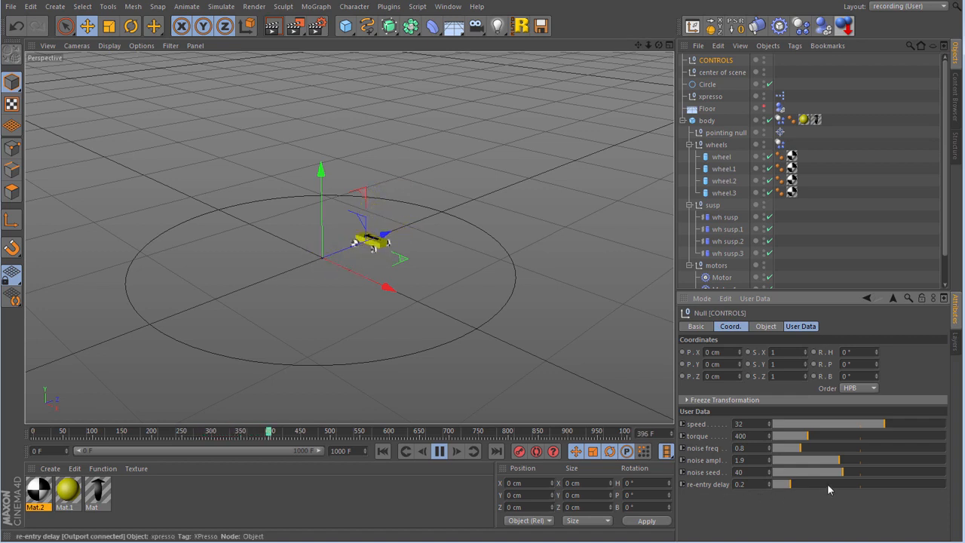
left_click(859, 483)
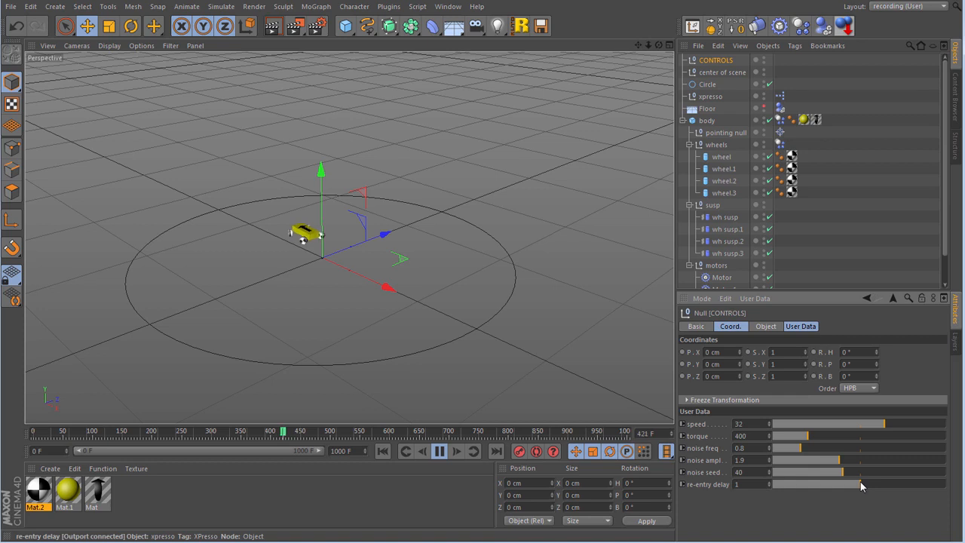
left_click(902, 484)
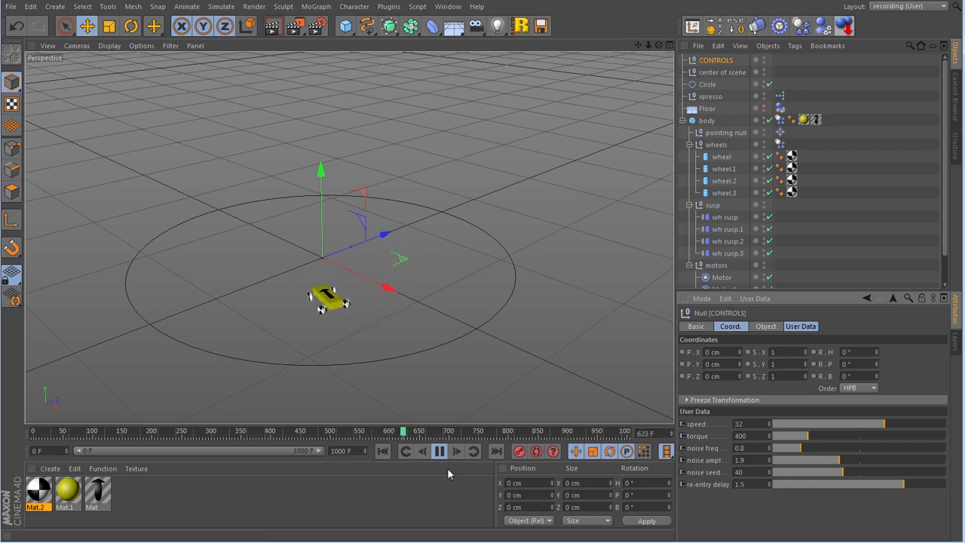
left_click(382, 452)
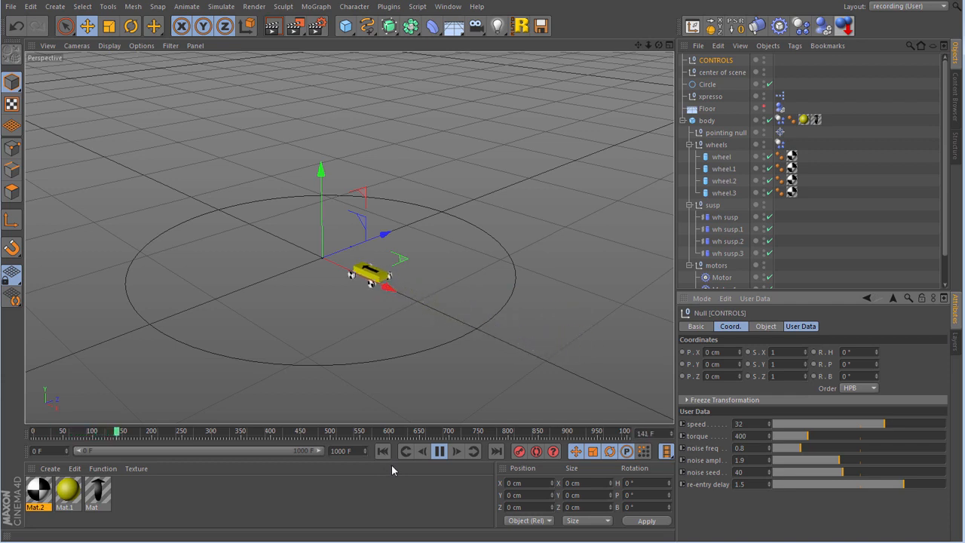
left_click(807, 484)
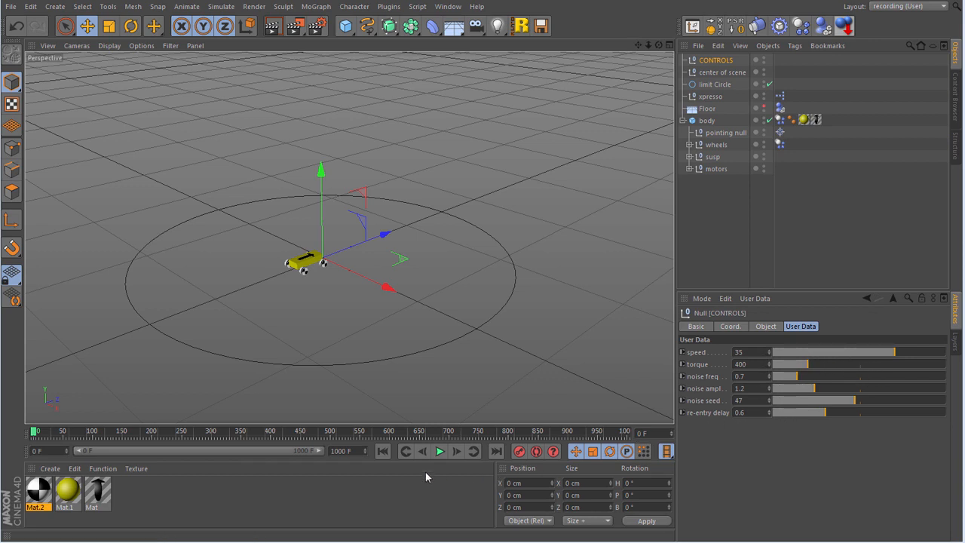
- Play the simulation and set the CONTROLS null's speed to 38 while the car drives
left_click(442, 451)
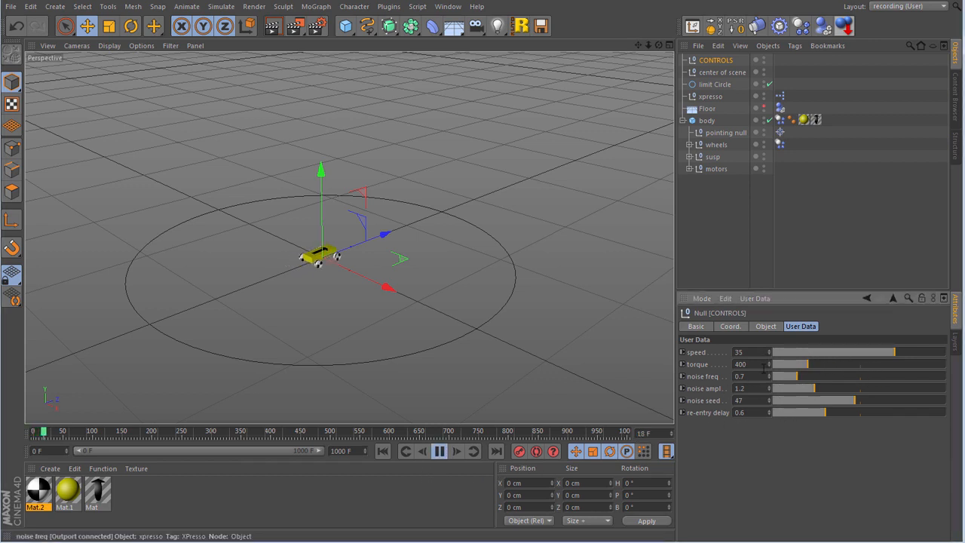
left_click_drag(892, 352, 768, 357)
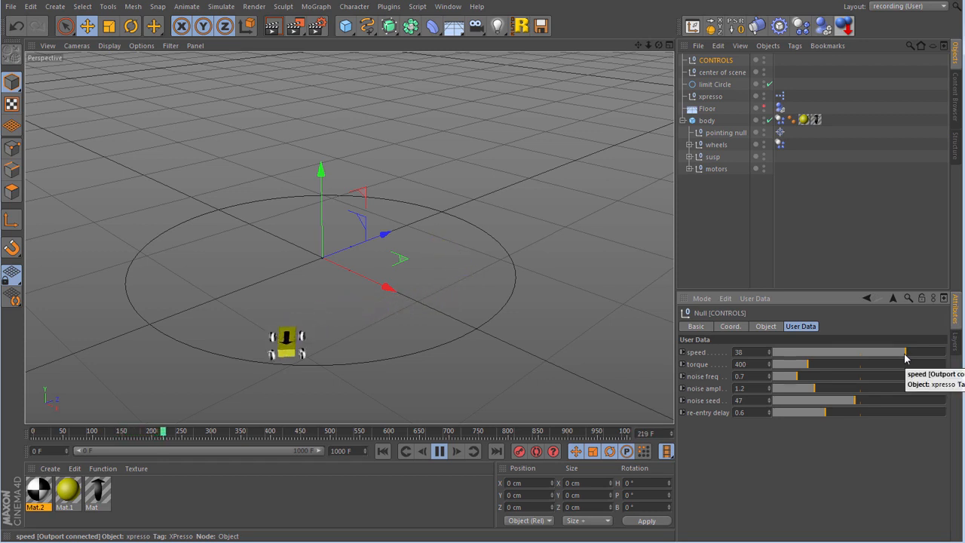
- Try speed 17 and torque 0 on CONTROLS during playback, settle on speed 25 and torque 900, and rewind to the first frame
left_click(832, 353)
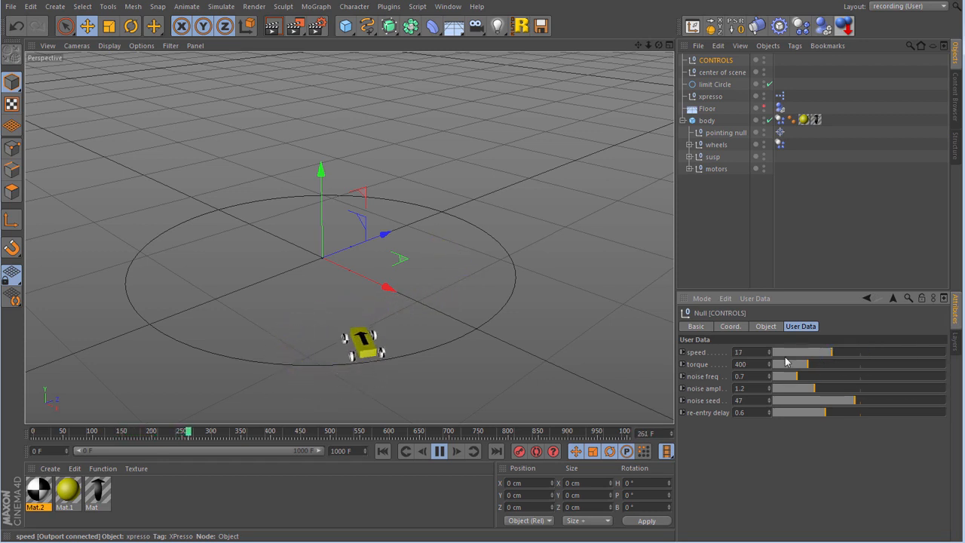
left_click(859, 354)
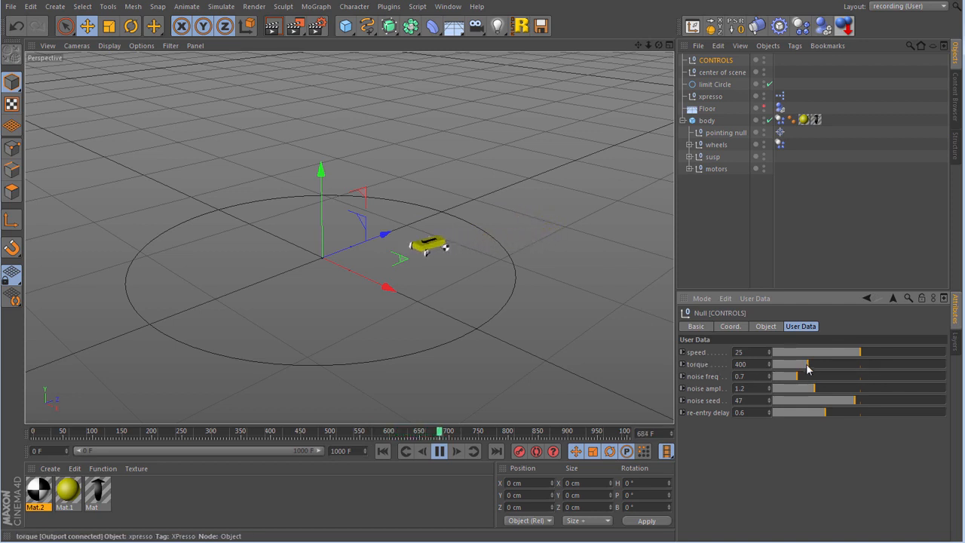
left_click_drag(806, 367, 789, 366)
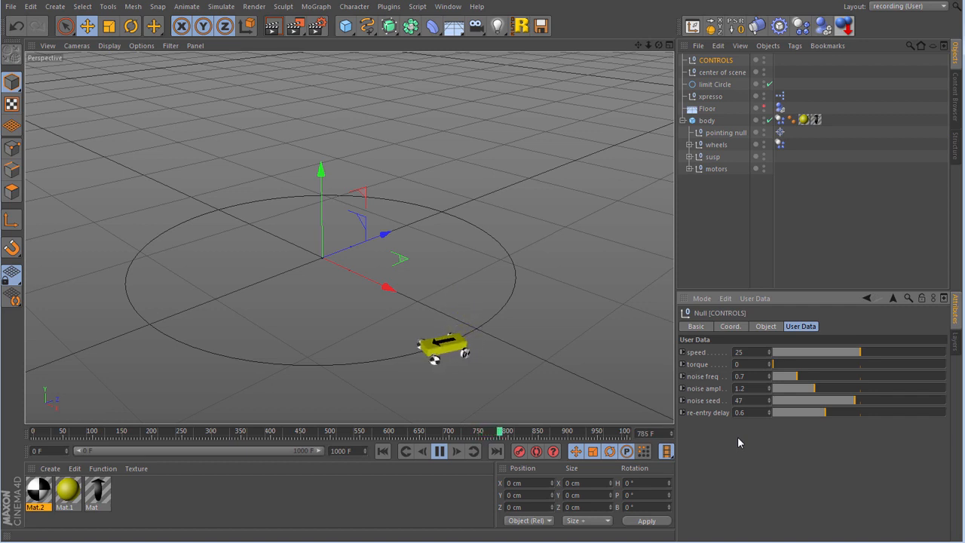
left_click(851, 364)
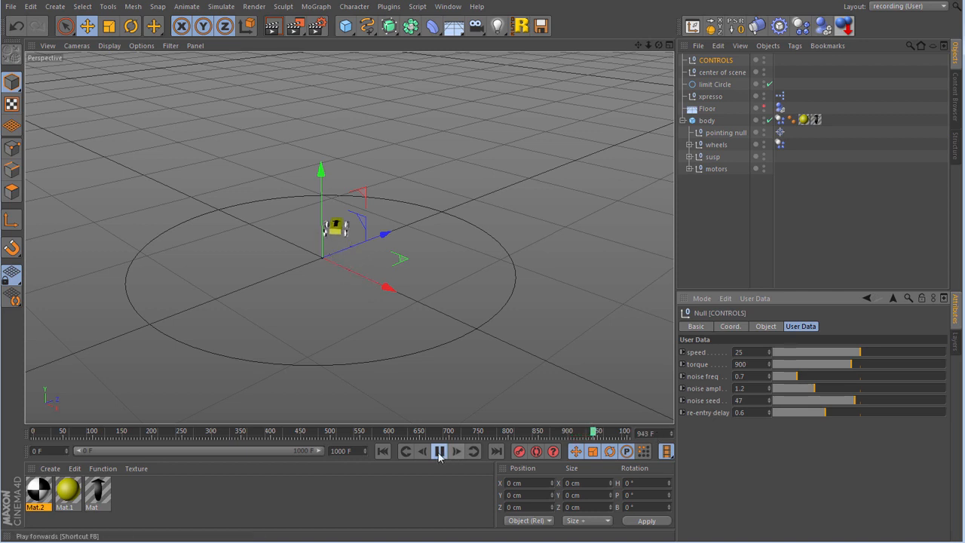
left_click(440, 451)
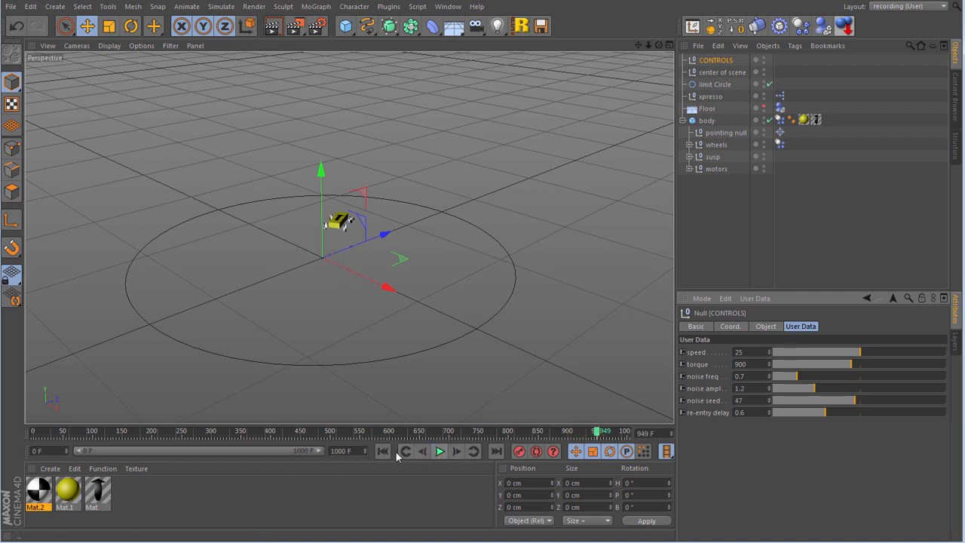
left_click(383, 451)
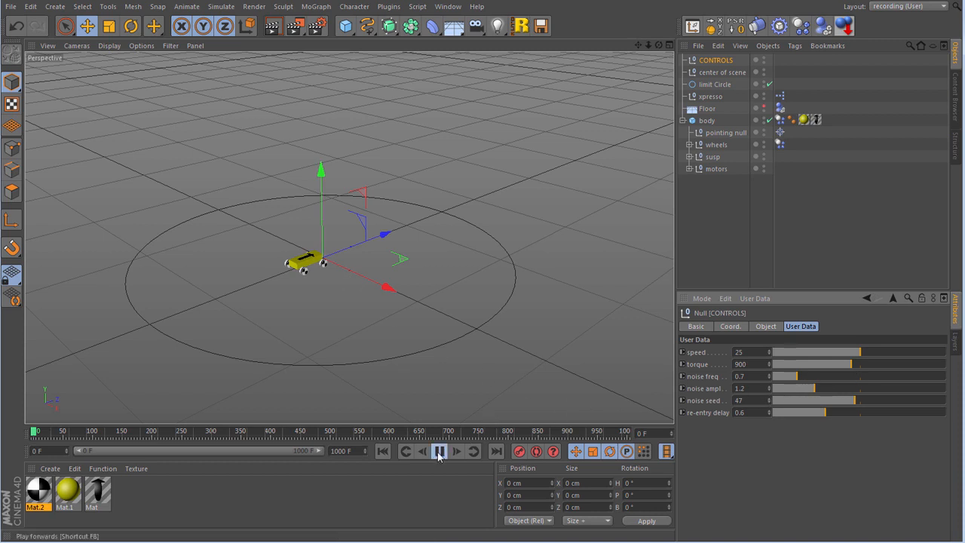
- Try a noise frequency of 2.7 during playback, watch the car in the top view, and lower the frequency to 0.8
left_click(867, 377)
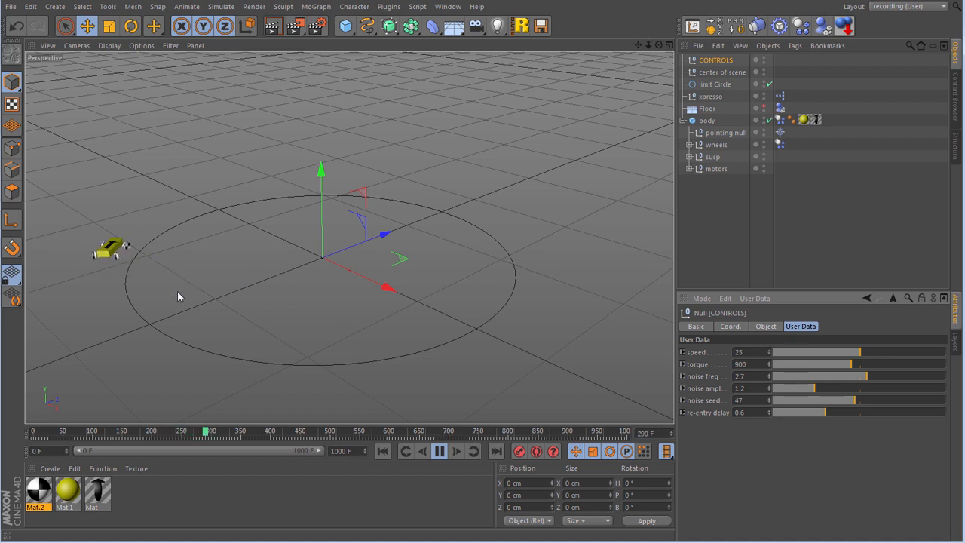
key("F2")
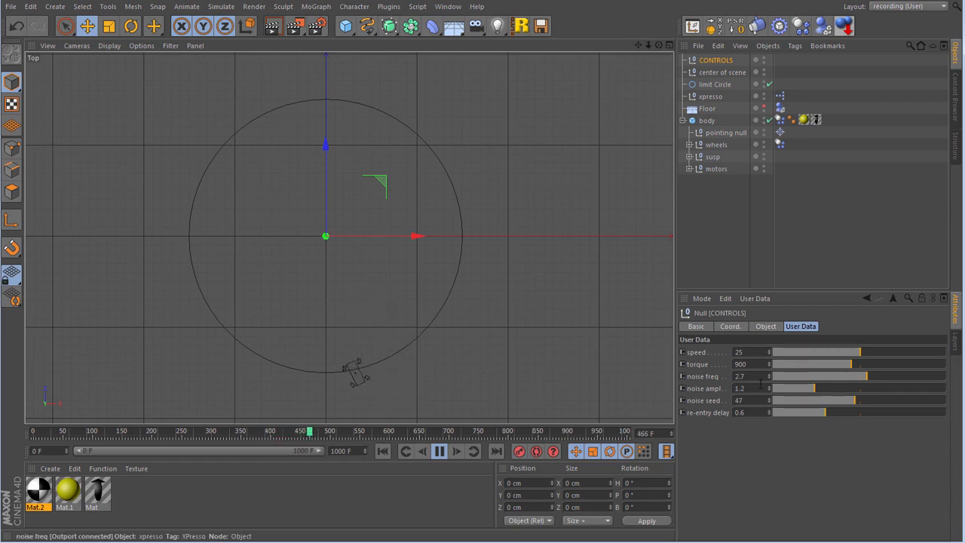
left_click_drag(816, 378, 801, 378)
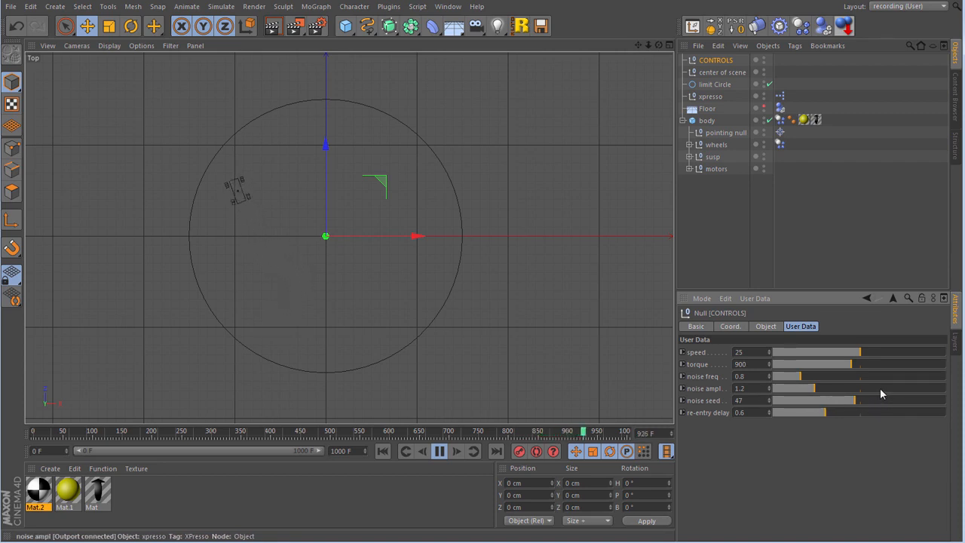
- Try noise amplitudes of 4.4 and 1.1 while the car drives, settle on 1.5, and stop playback
left_click_drag(880, 388, 926, 389)
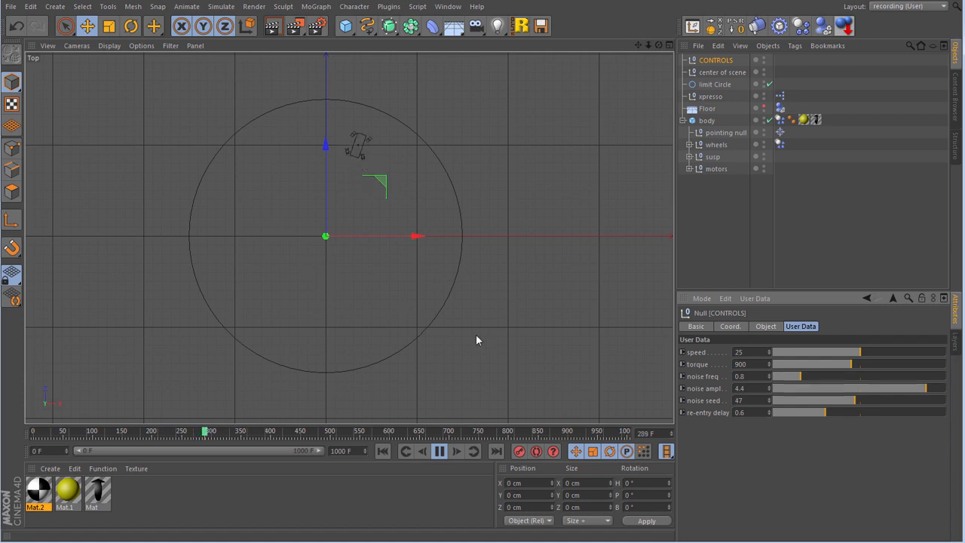
left_click(811, 388)
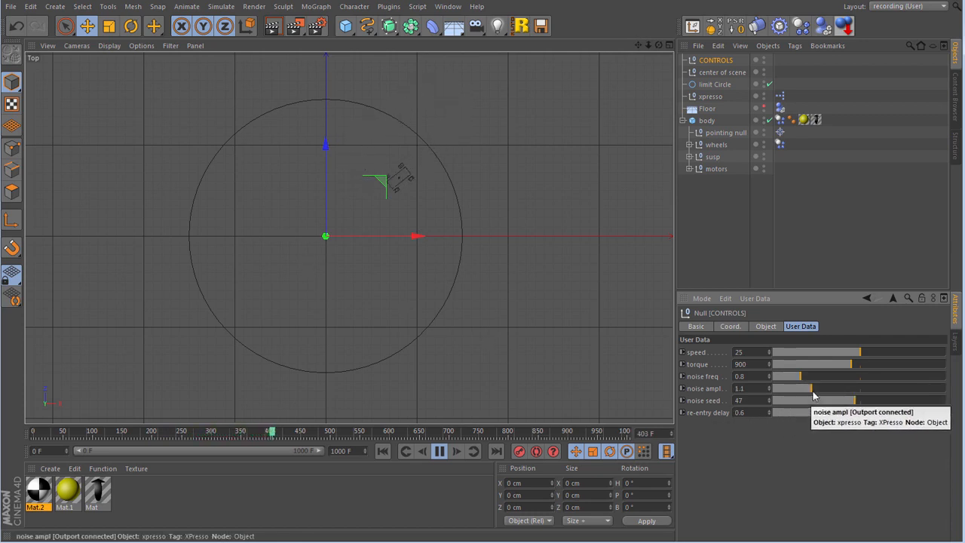
left_click(826, 389)
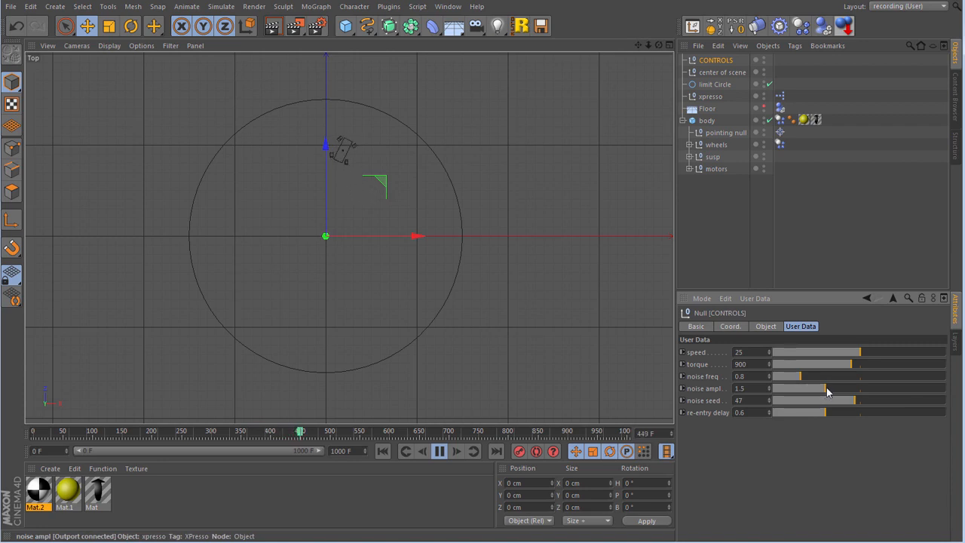
left_click(439, 451)
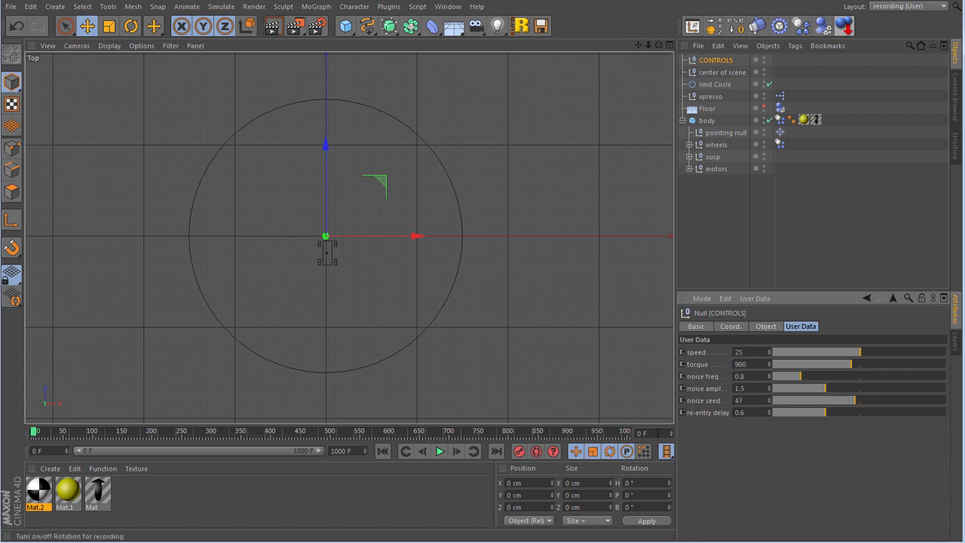
- Play the simulation, try a noise seed of 5 before setting it to 80, and return to the first frame
left_click(440, 451)
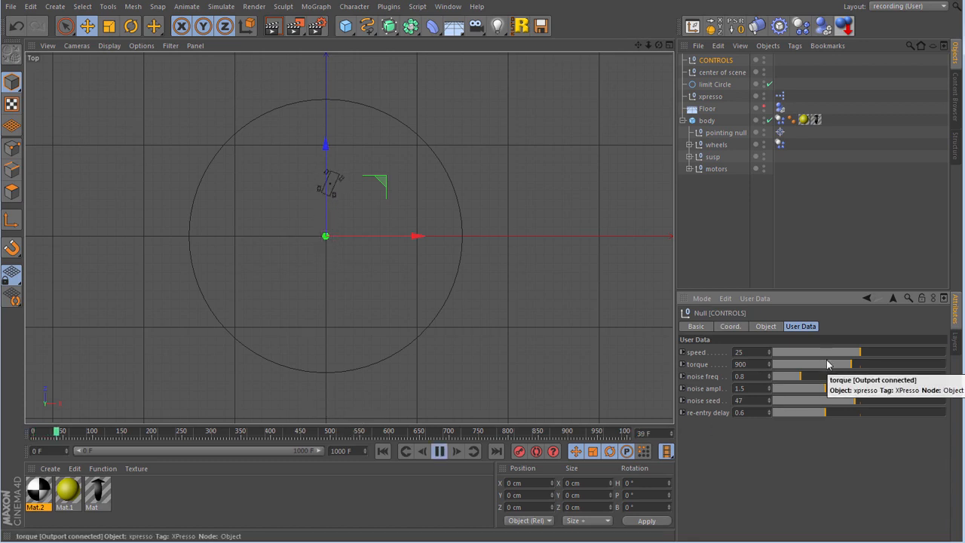
left_click(782, 403)
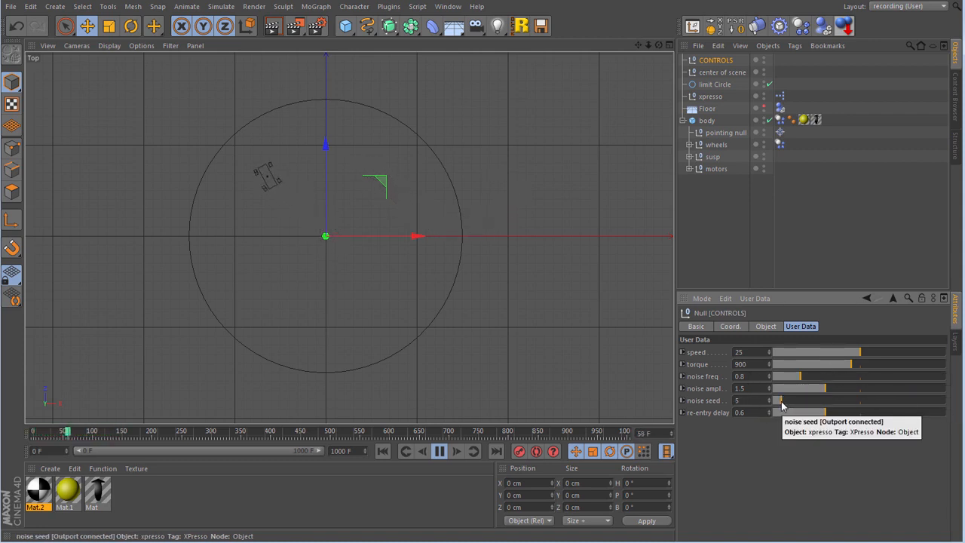
left_click(912, 402)
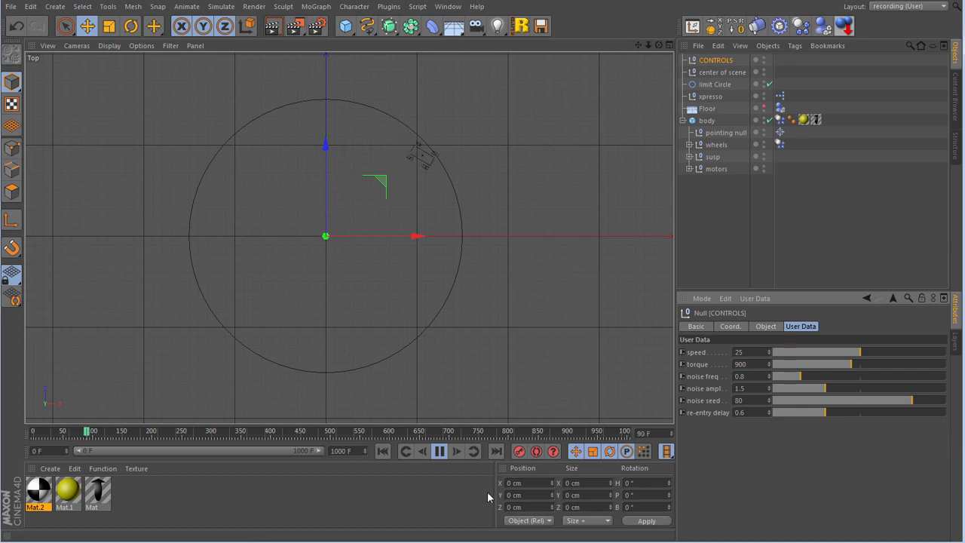
left_click(440, 453)
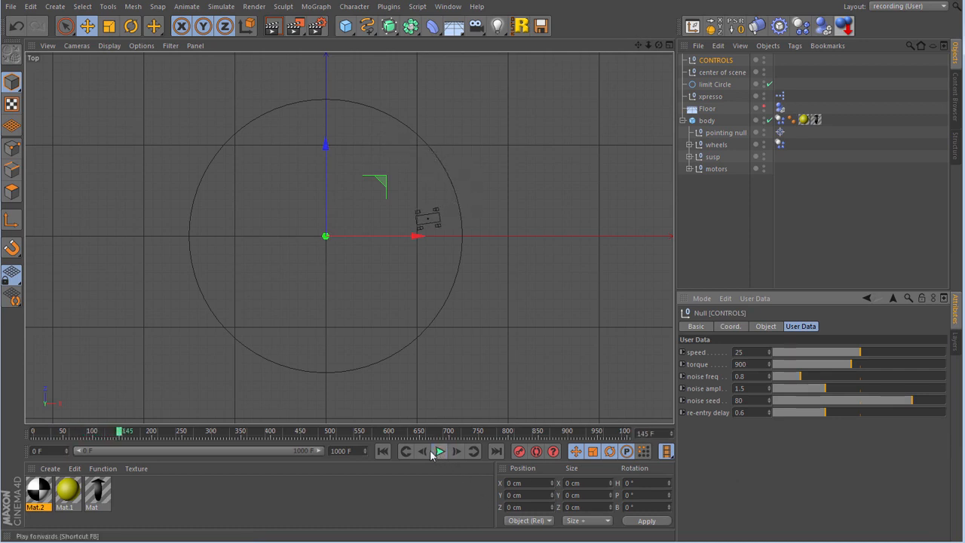
left_click(383, 451)
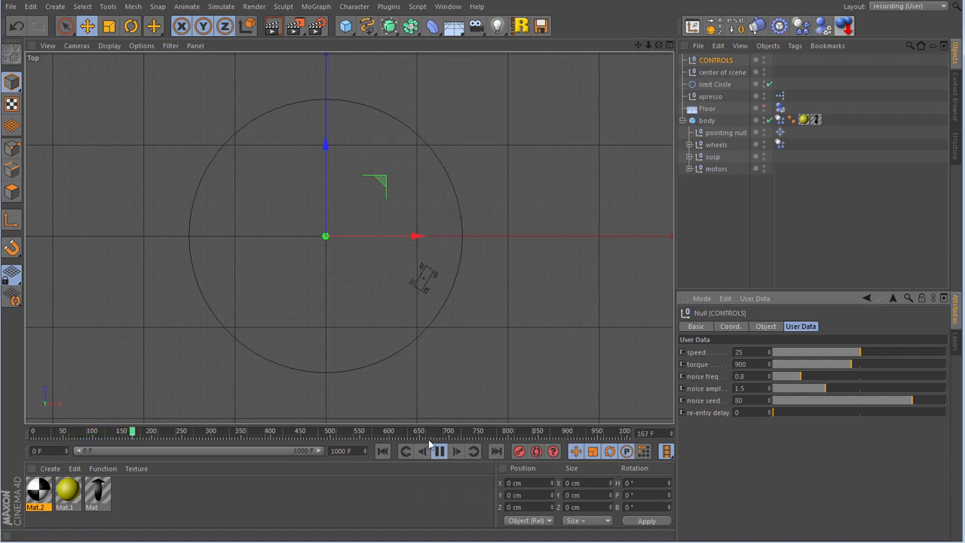
- Try a re-entry delay of 1.6 during playback, reduce it to 0.5, and rewind the simulation
left_click_drag(891, 413, 917, 419)
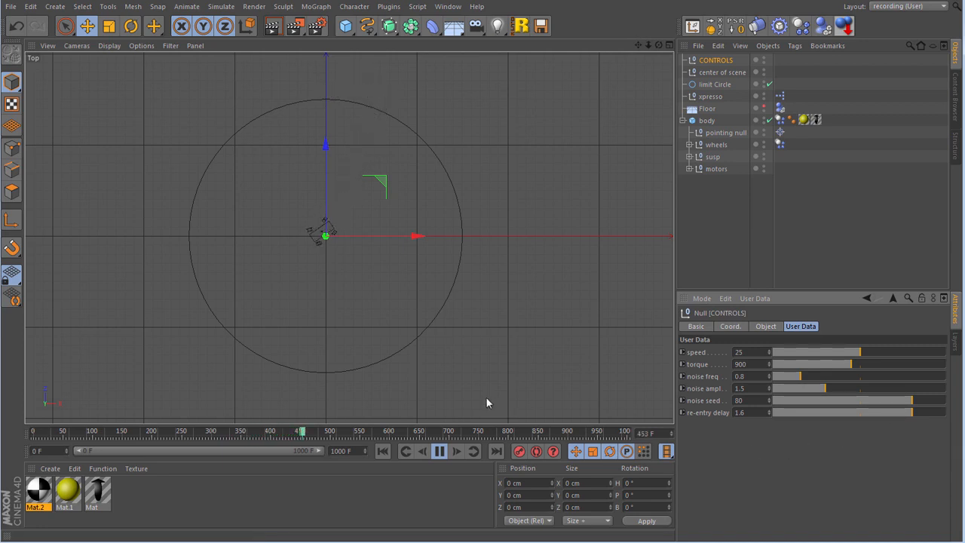
left_click_drag(804, 413, 814, 414)
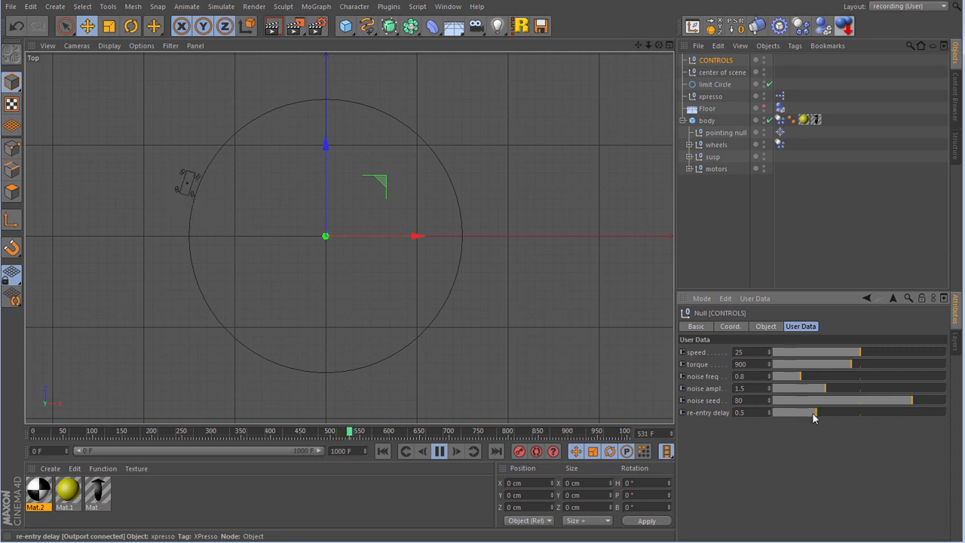
left_click(439, 451)
left_click(383, 450)
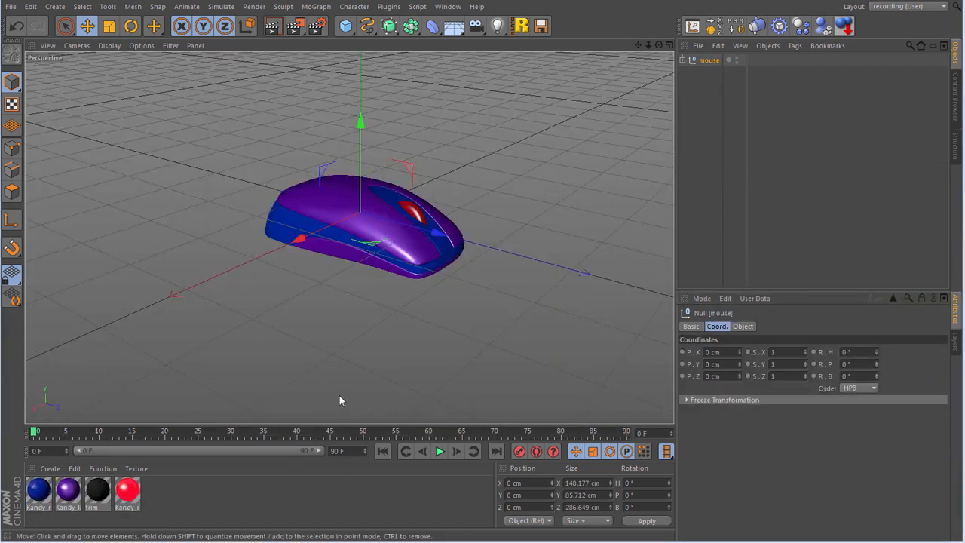
- Preview the mouse body.c4d scene, copy its mouse null, and paste it into xp3 final.c4d
left_click(441, 451)
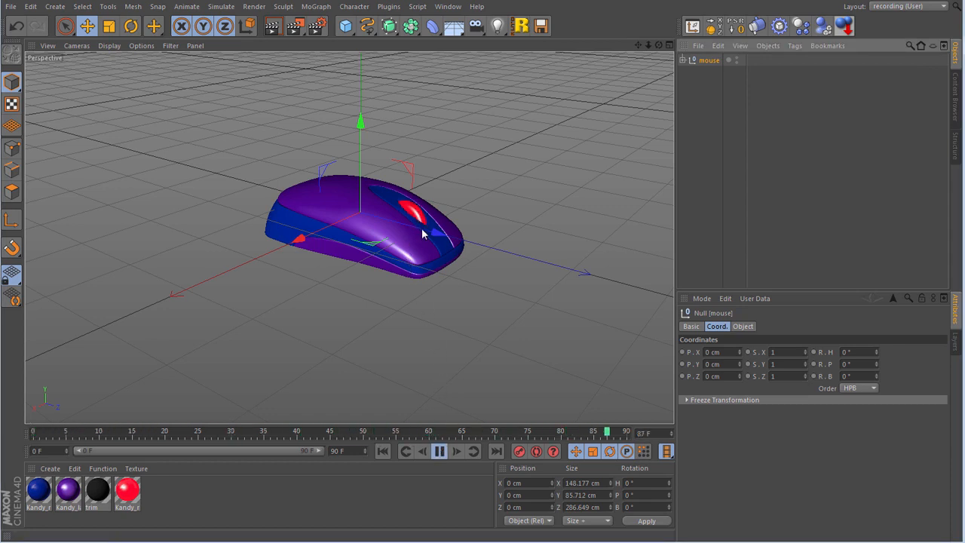
left_click(380, 450)
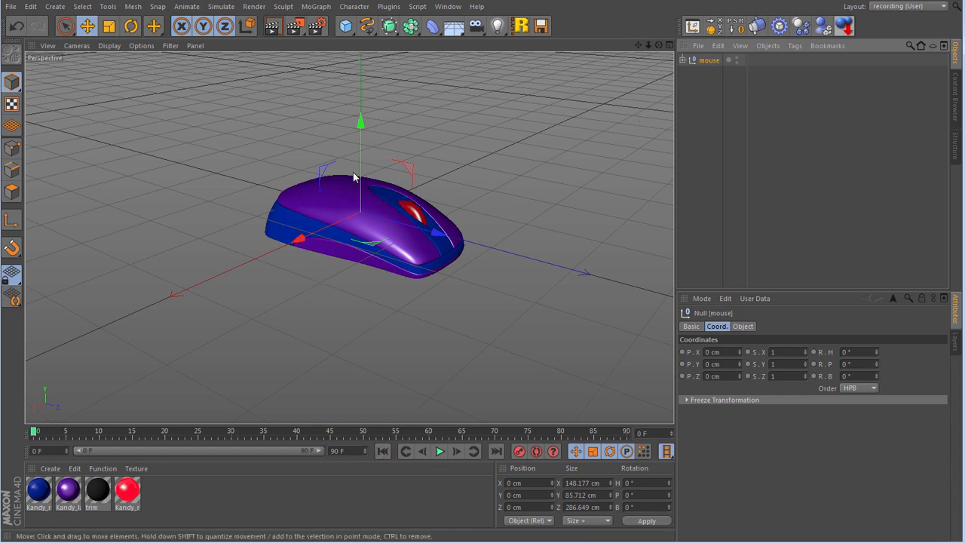
left_click(718, 46)
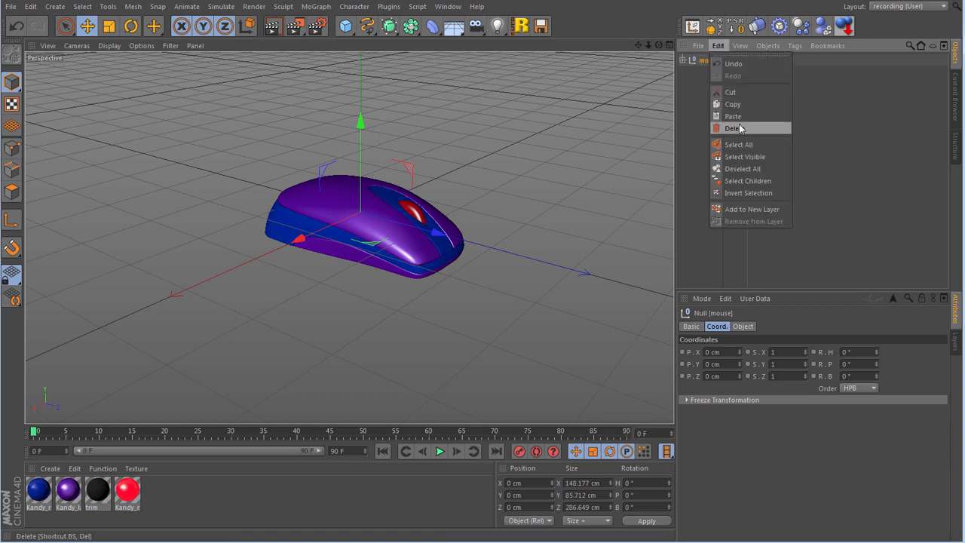
left_click(732, 104)
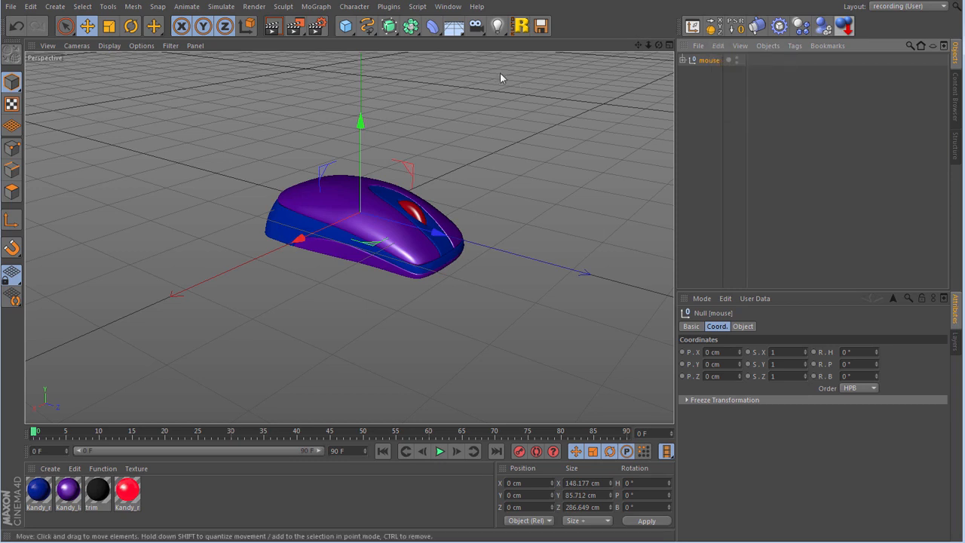
left_click(448, 6)
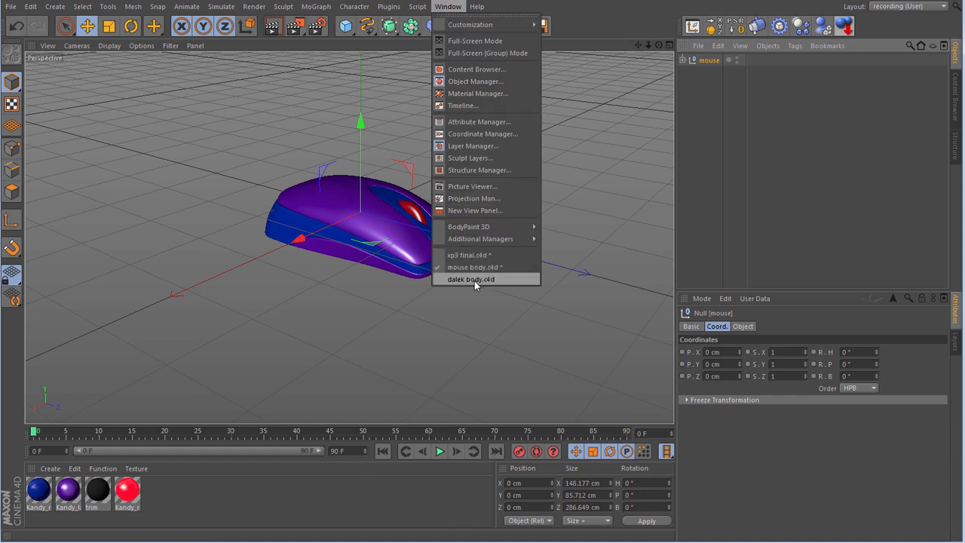
left_click(467, 256)
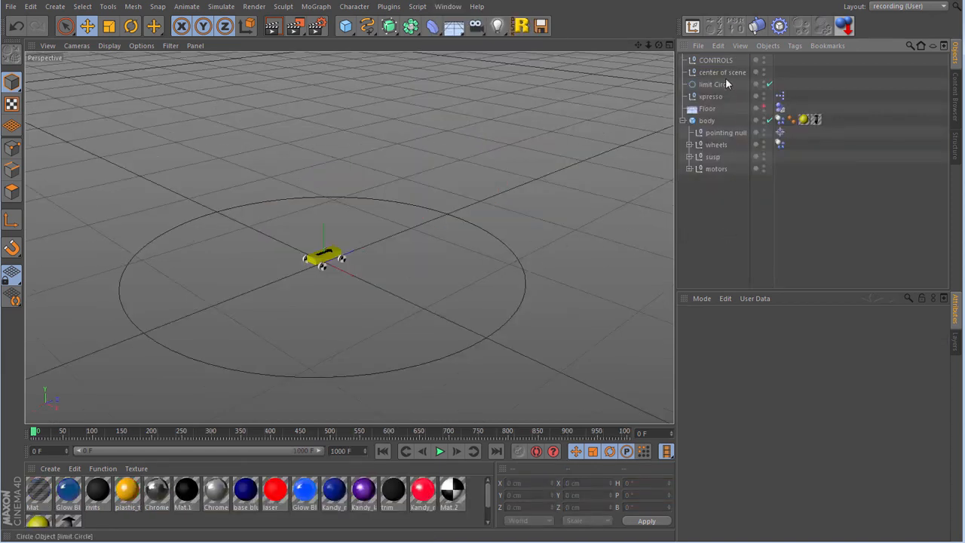
left_click(717, 46)
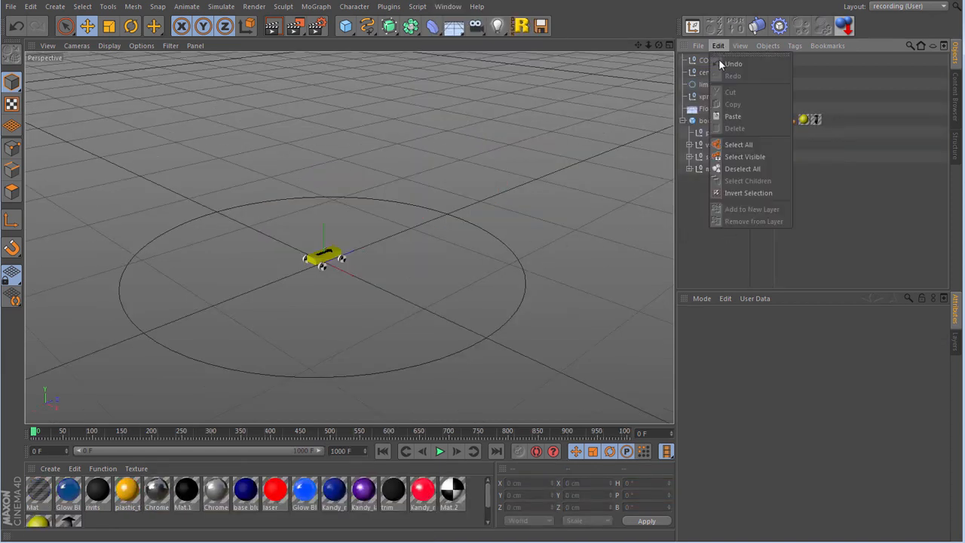
left_click(732, 117)
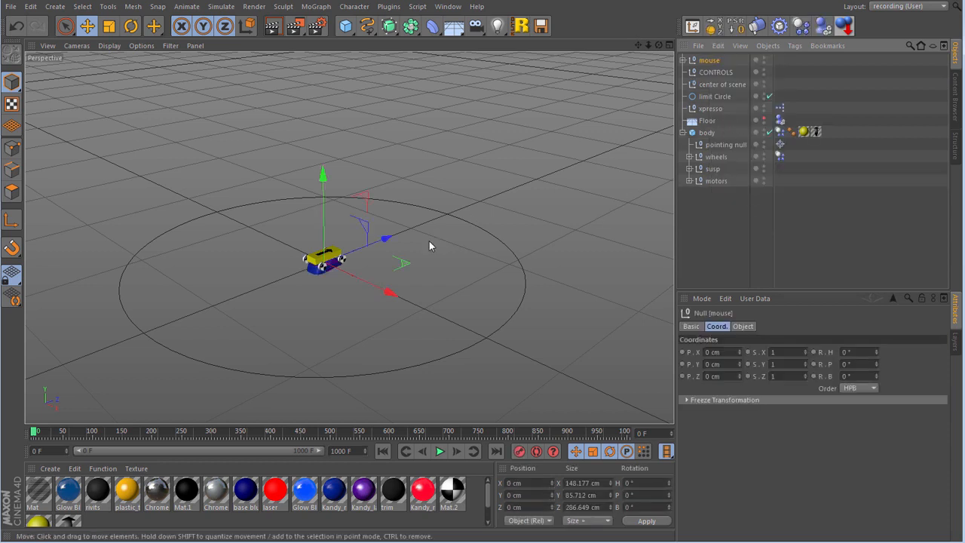
- Raise the mouse null to a Y position of about 57 cm in the right view and make it a child of body
key("F3")
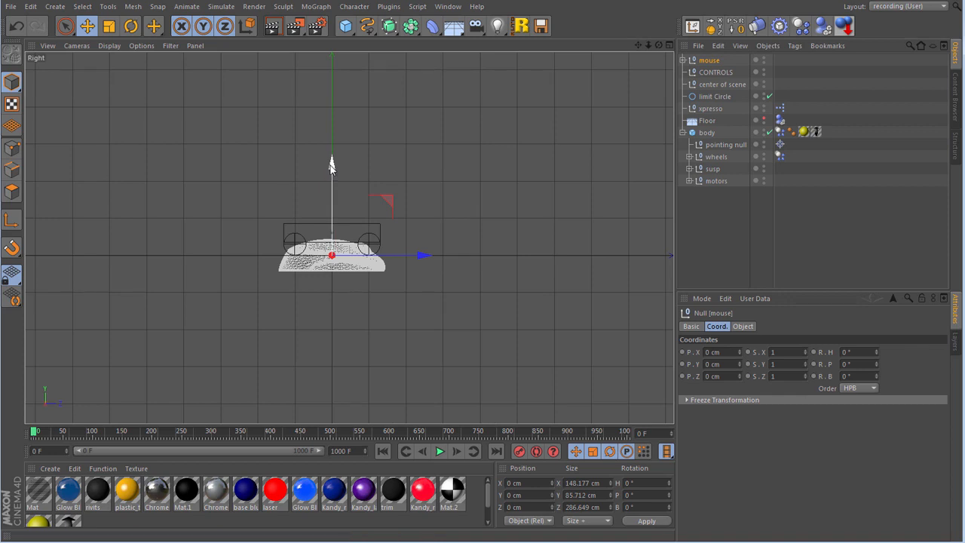
left_click_drag(332, 164, 326, 143)
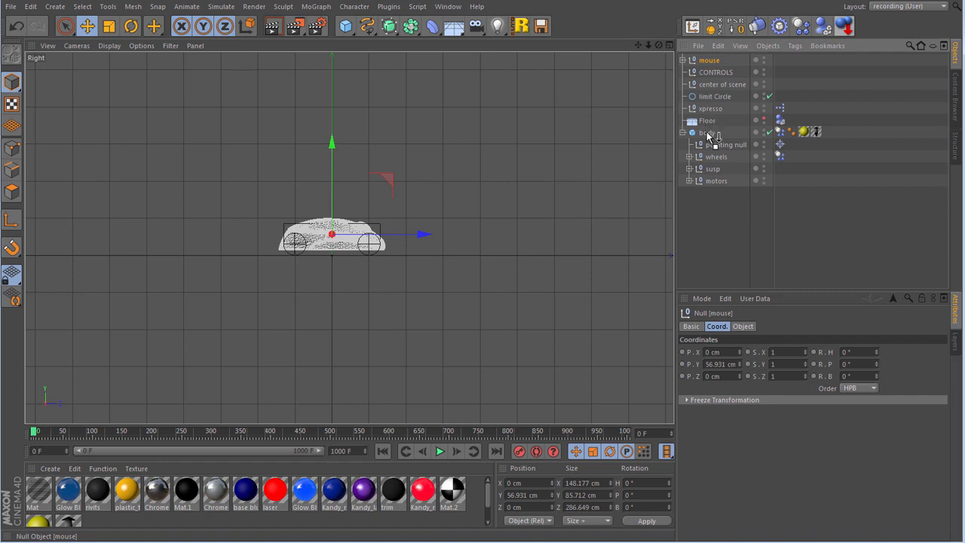
left_click_drag(709, 136, 710, 140)
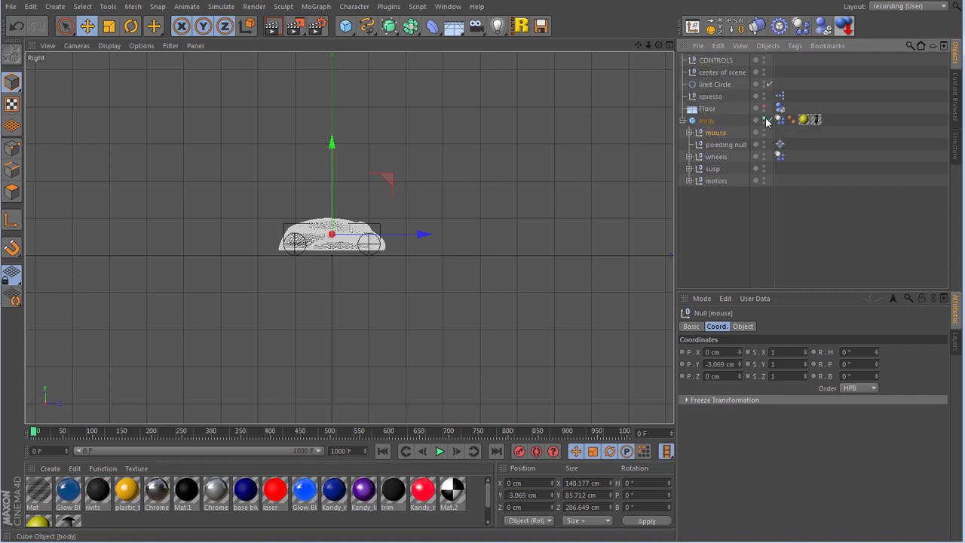
- Hide the body cube, force its mouse child visible in the editor, and deselect everything in the perspective view
left_click(765, 118)
left_click(763, 131)
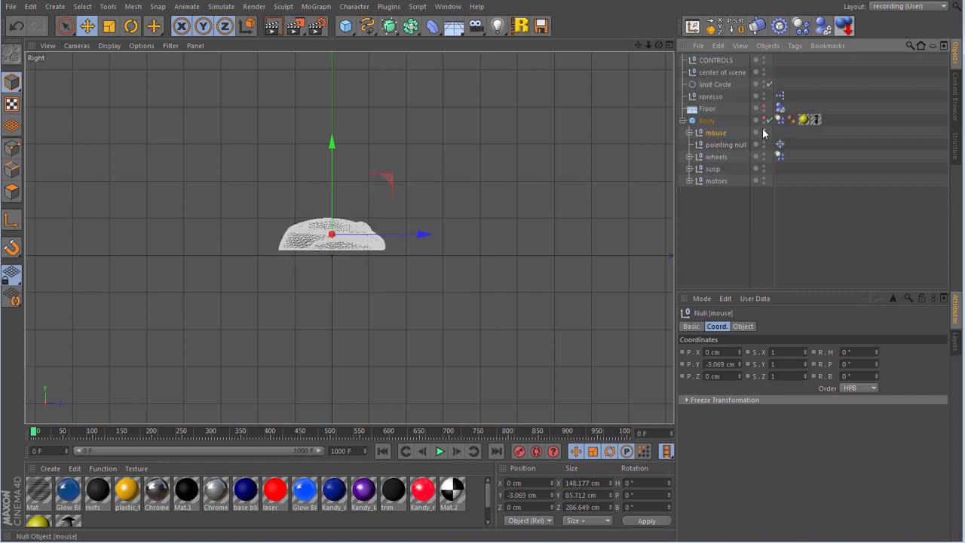
key("F1")
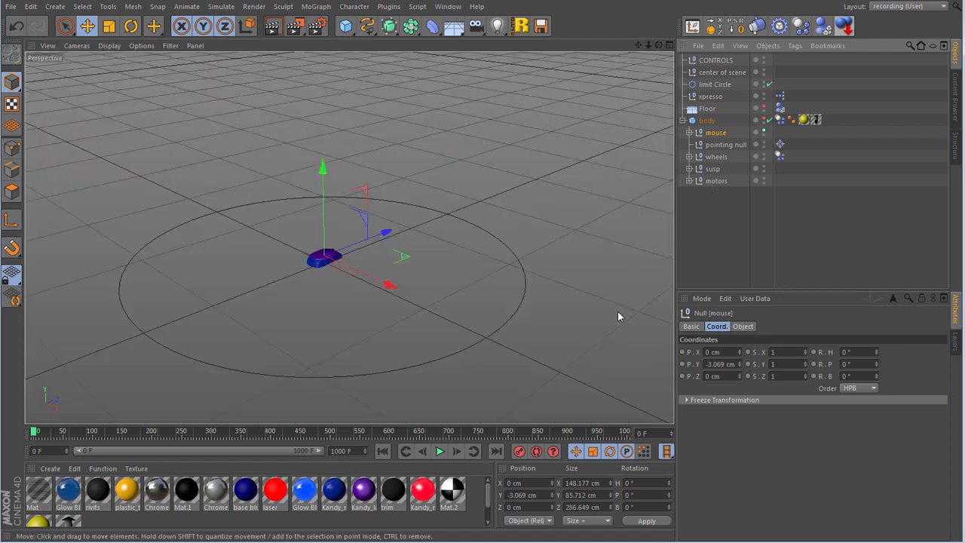
left_click(739, 227)
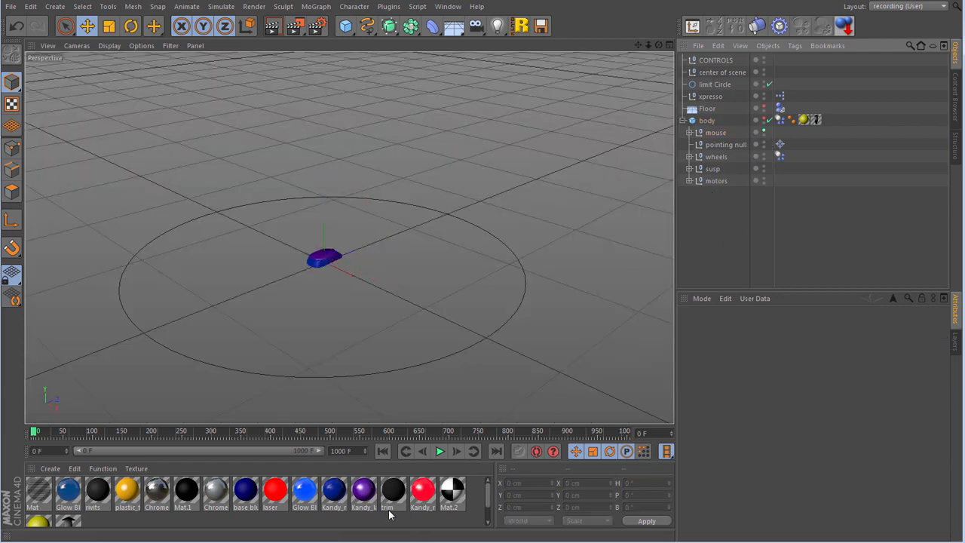
- Play the simulation, set the CONTROLS noise freq to 3.1 and noise ampl to 3 while it runs, and rewind to the start
left_click(440, 452)
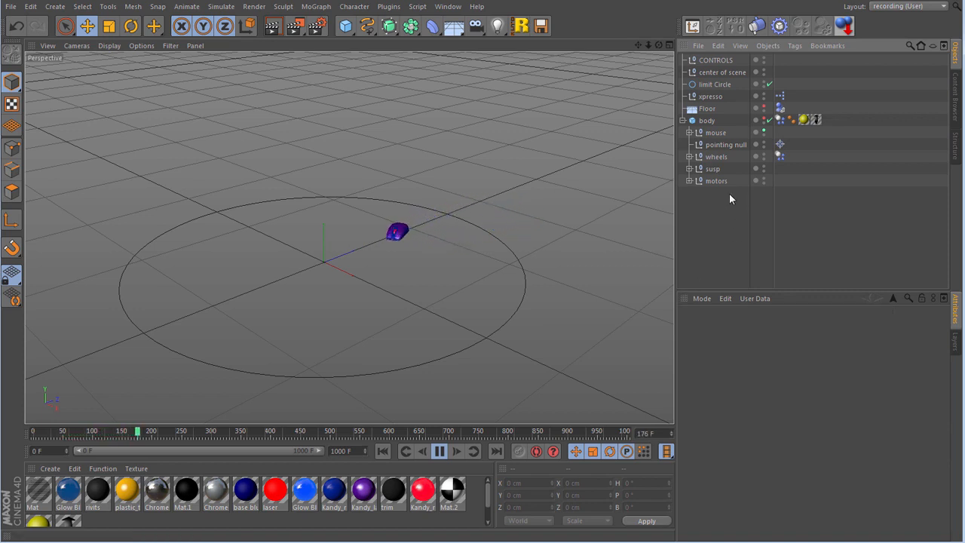
left_click(714, 61)
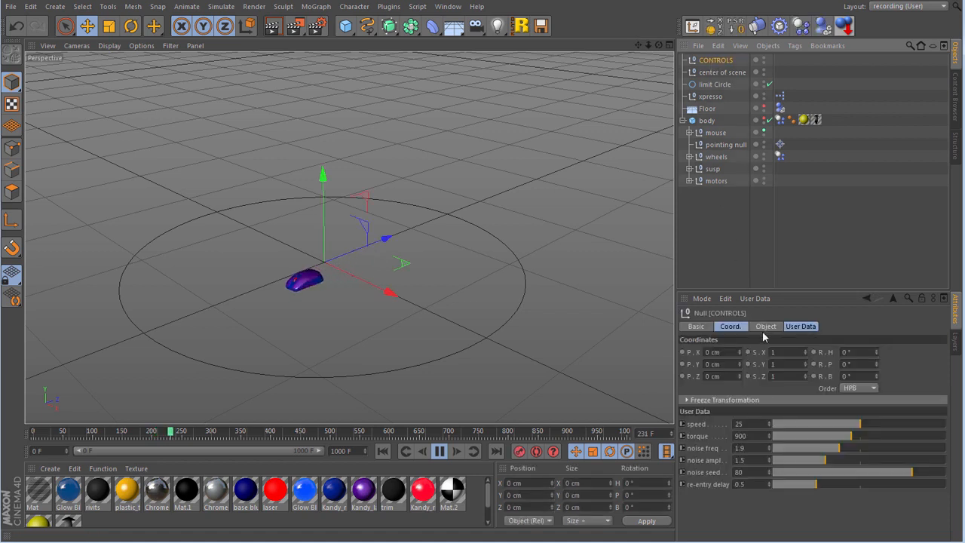
left_click(880, 448)
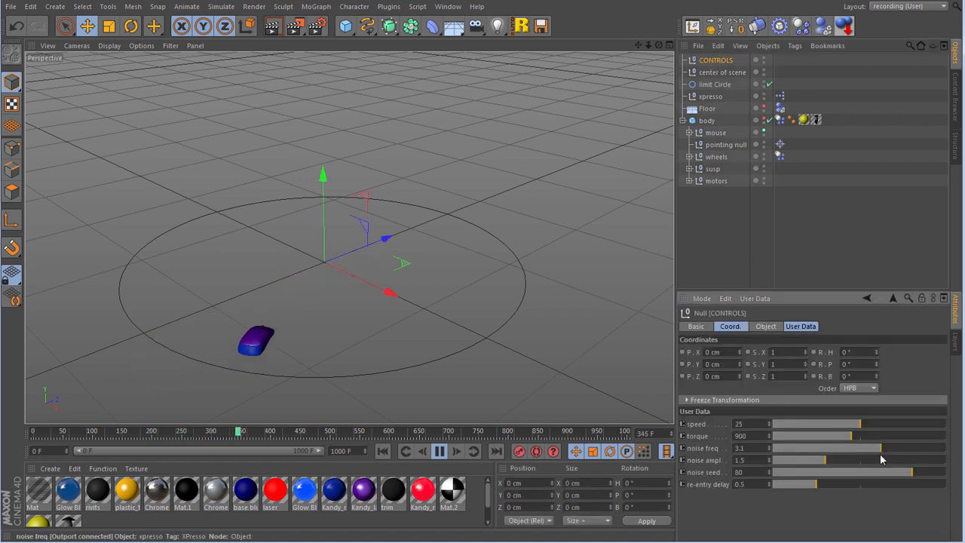
left_click(878, 460)
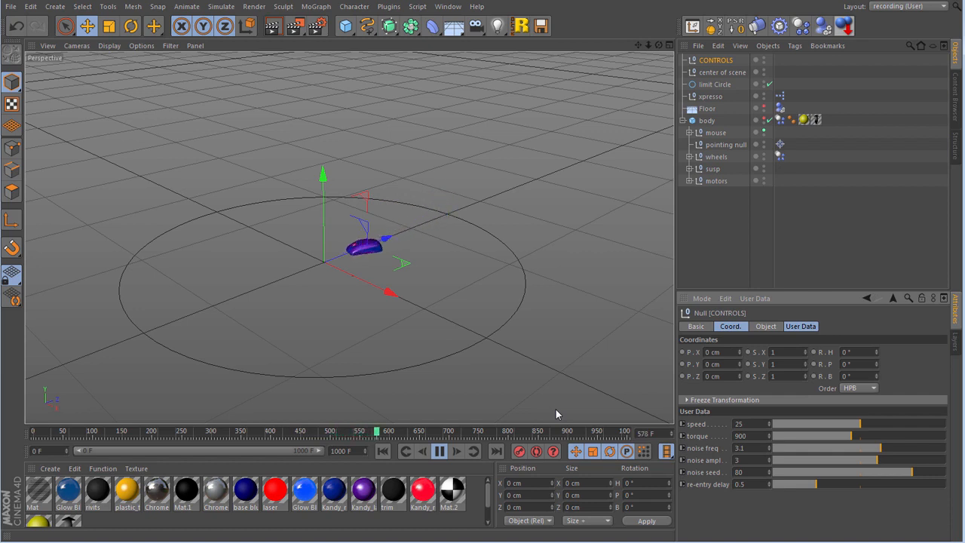
left_click(438, 450)
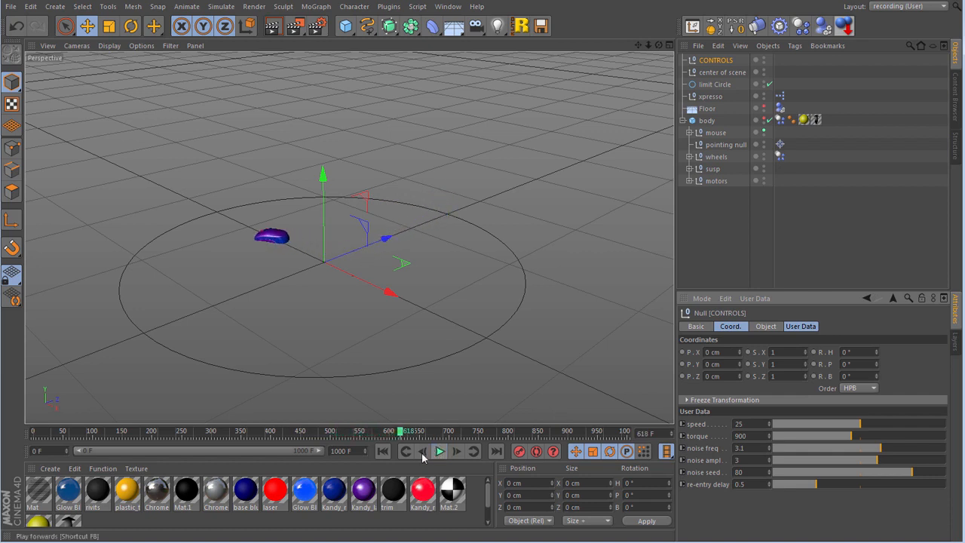
left_click(382, 450)
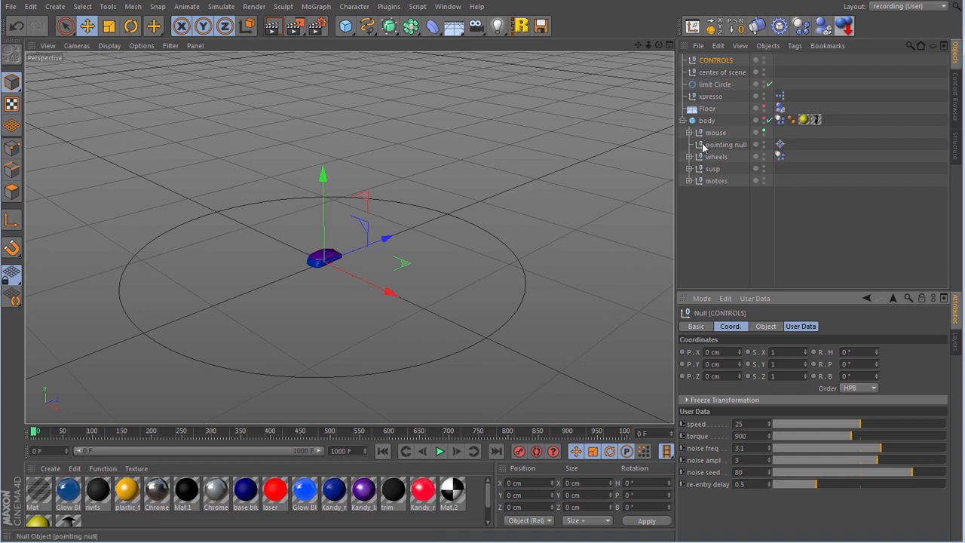
- Reset the editor visibility of the mouse and body, and copy the dalek null from dalek body.c4d
left_click(764, 132)
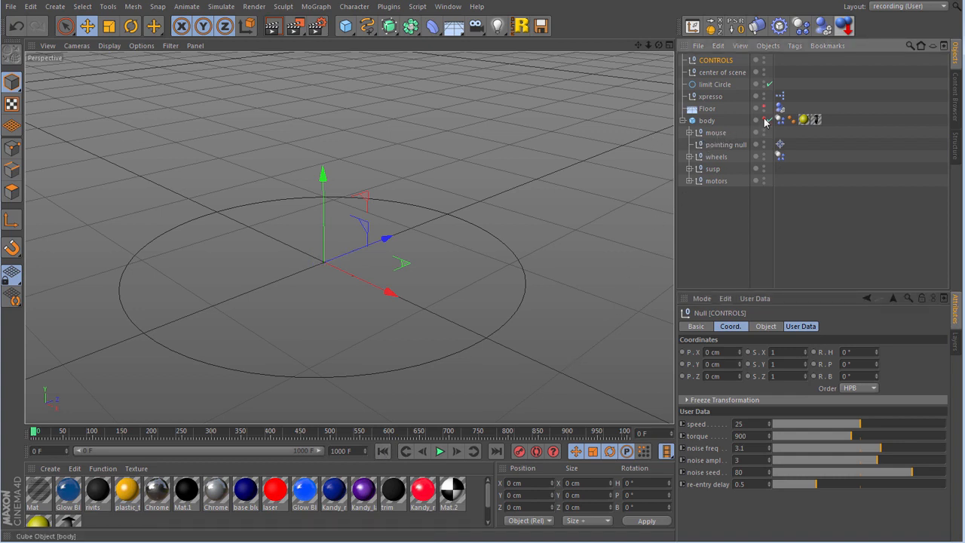
left_click(448, 9)
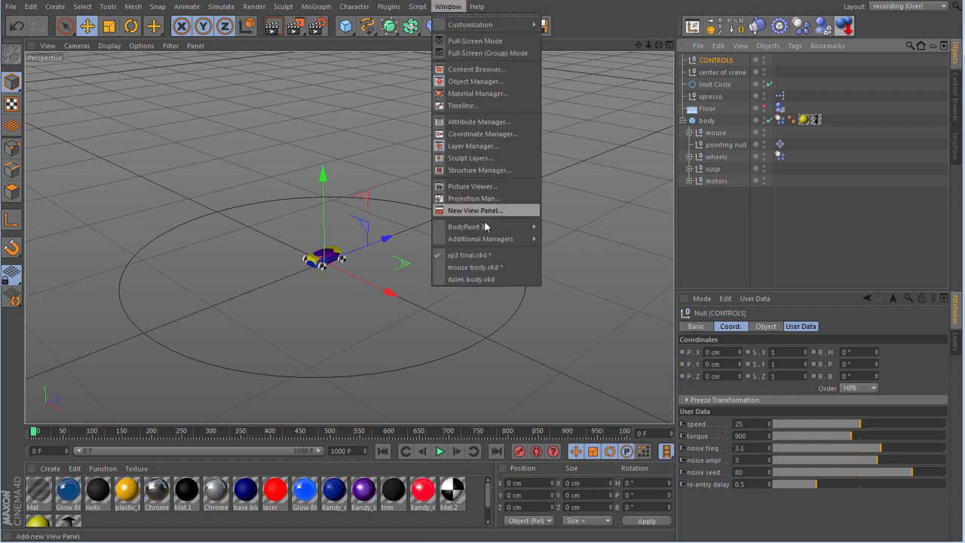
left_click(466, 280)
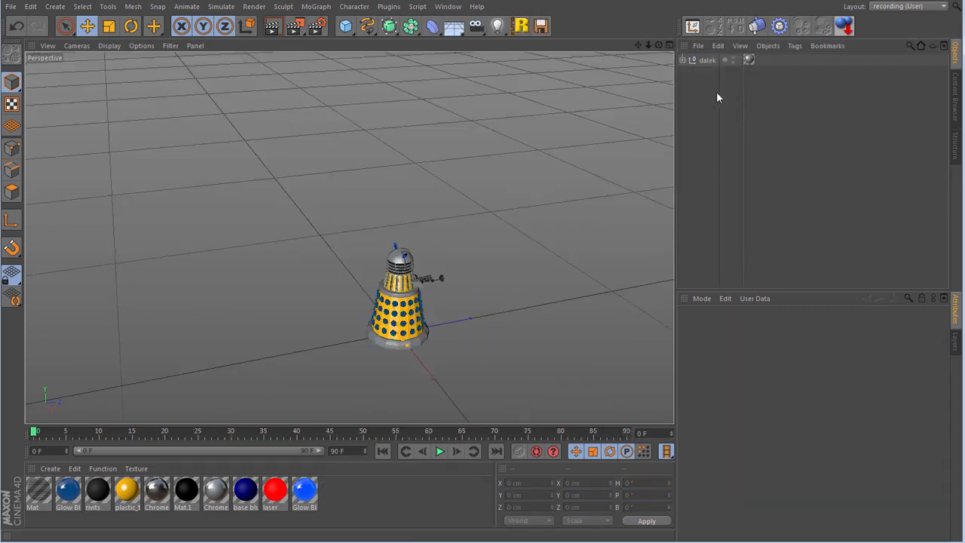
left_click(706, 61)
left_click(718, 46)
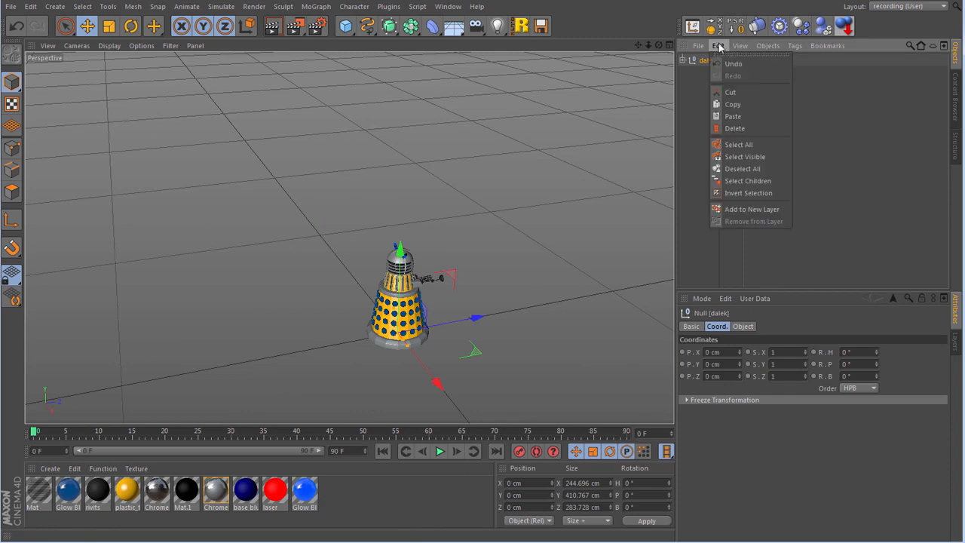
left_click(735, 108)
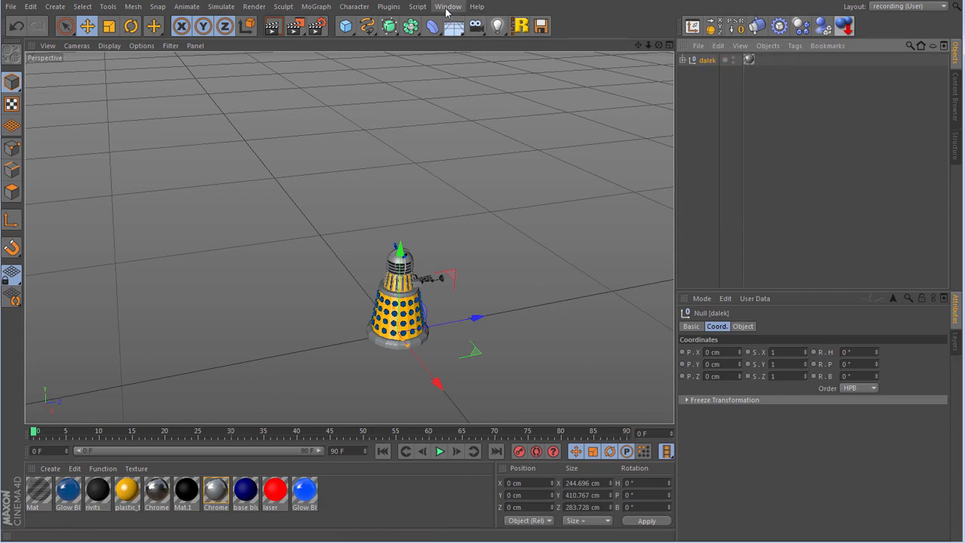
- Return to xp3 final.c4d, hide the mouse null, and paste the dalek null into the scene
left_click(448, 7)
left_click(476, 257)
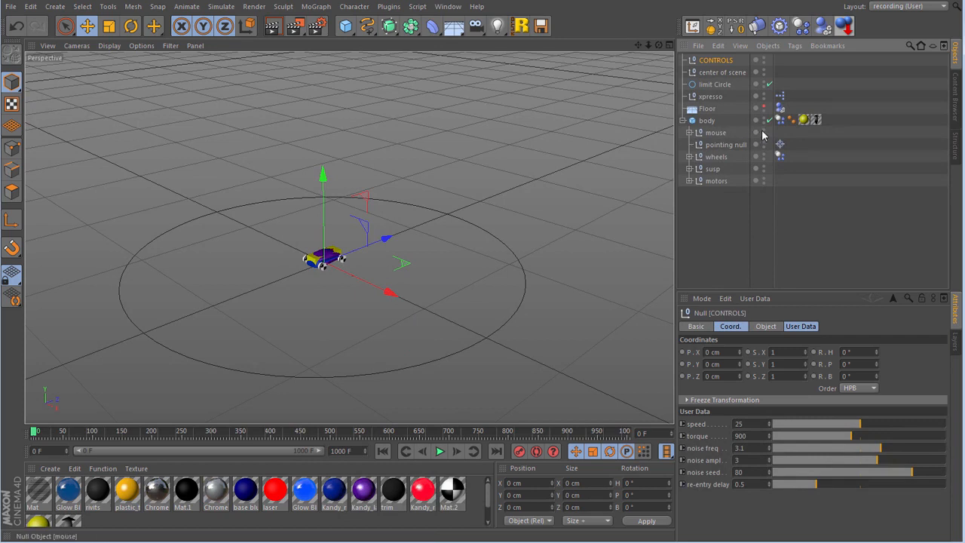
left_click(717, 46)
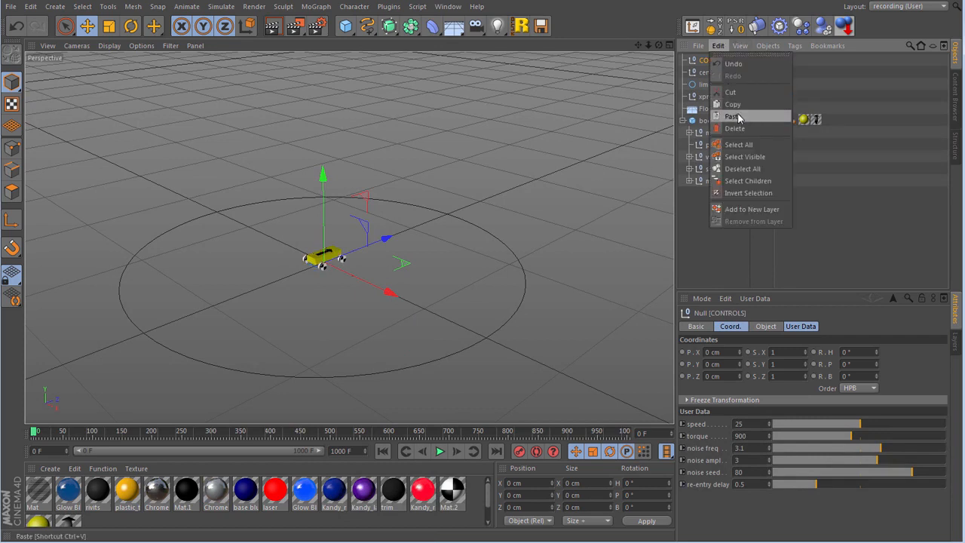
left_click(737, 117)
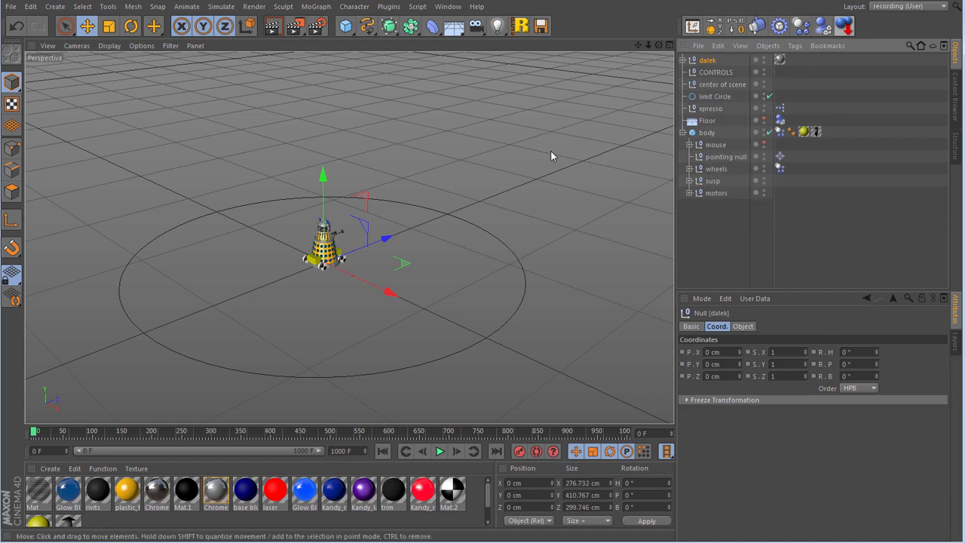
- Raise the dalek null to a Y position of about 13 cm in the right view and make it a child of body
key("F3")
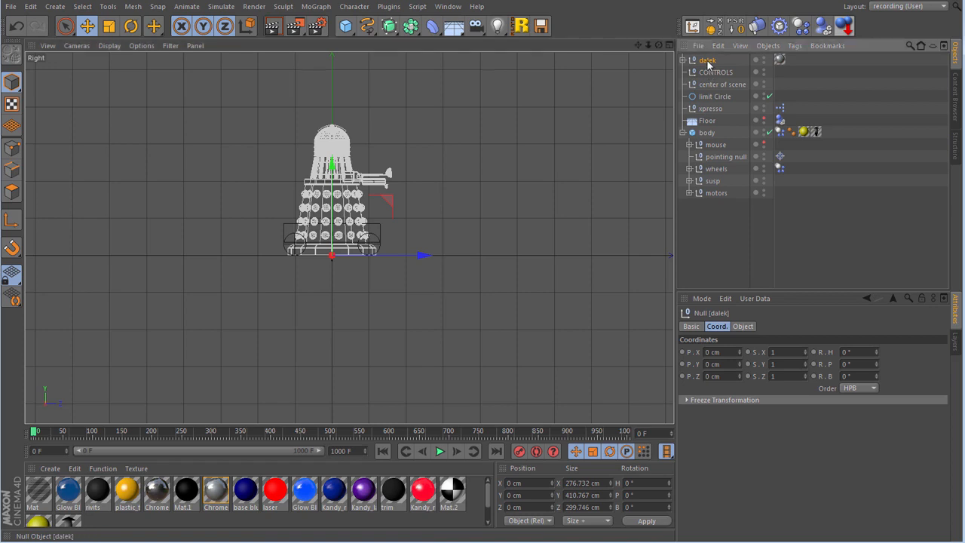
left_click_drag(331, 168, 333, 164)
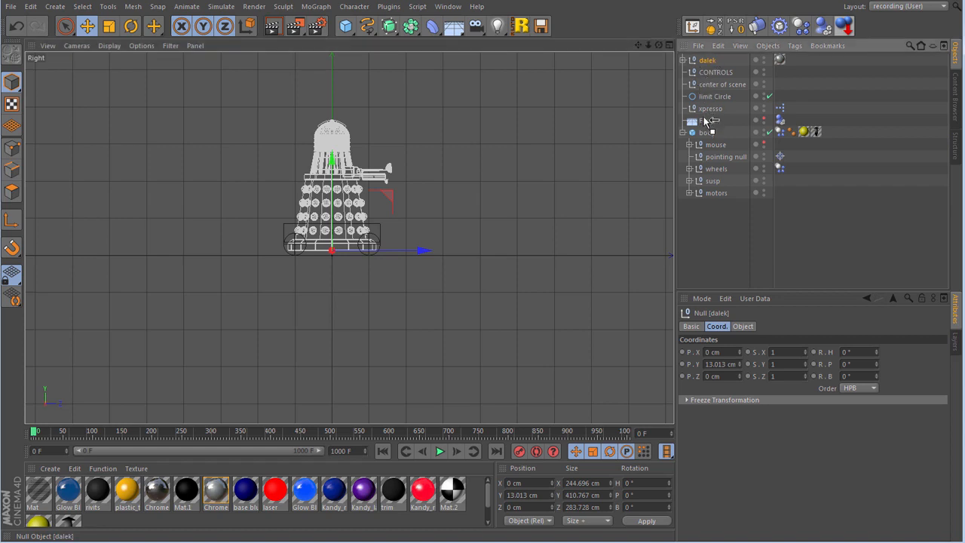
left_click_drag(713, 136, 709, 140)
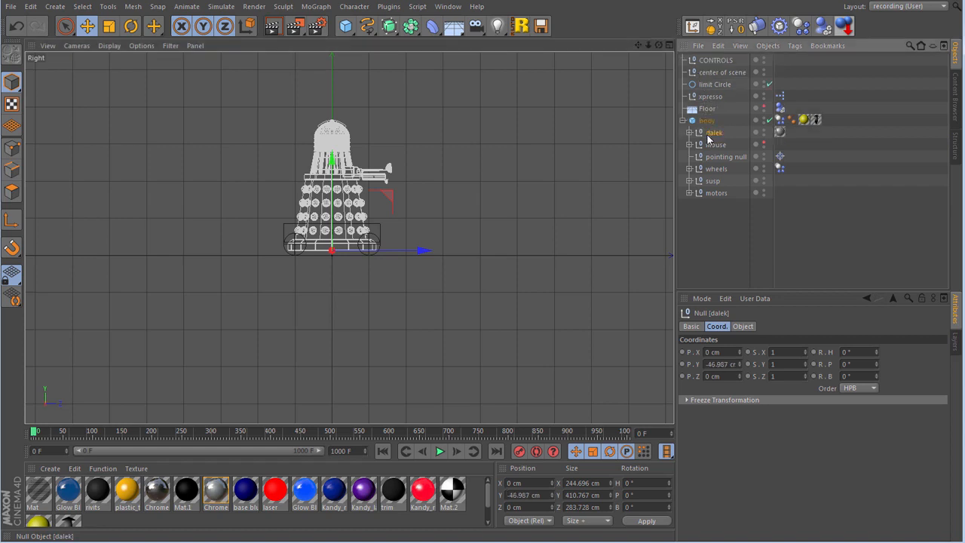
- Hide the body cube, force its dalek child visible in the editor, and play the simulation in the perspective view with nothing selected
left_click(763, 119)
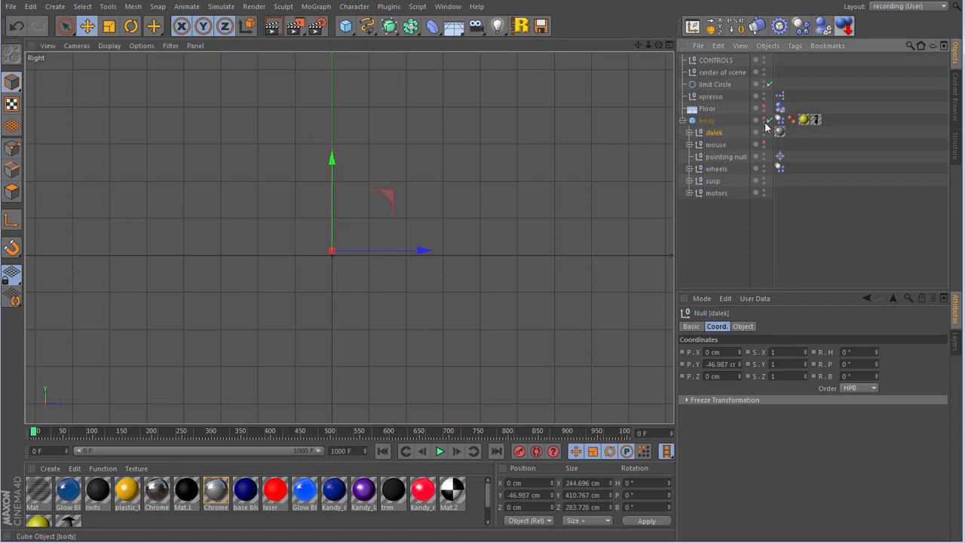
left_click(764, 131)
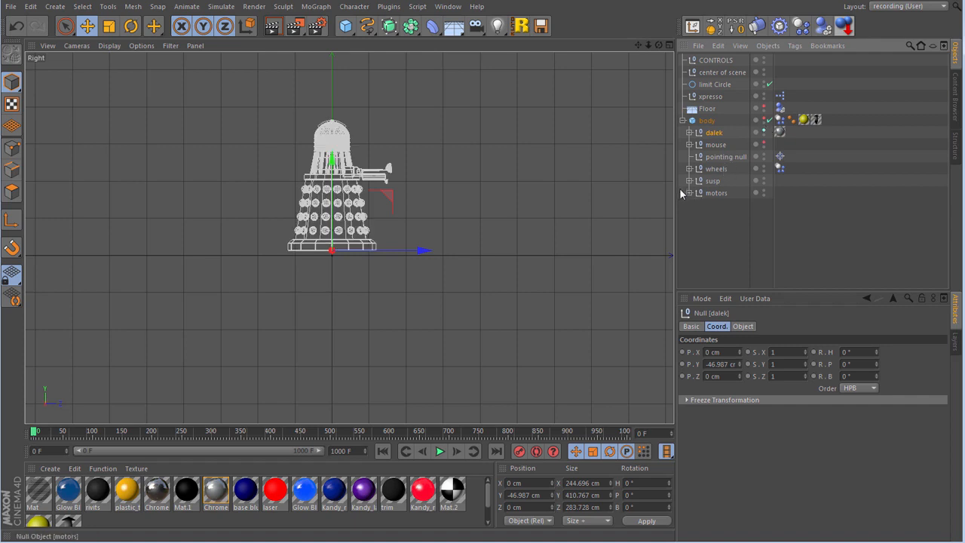
key("F1")
left_click(725, 264)
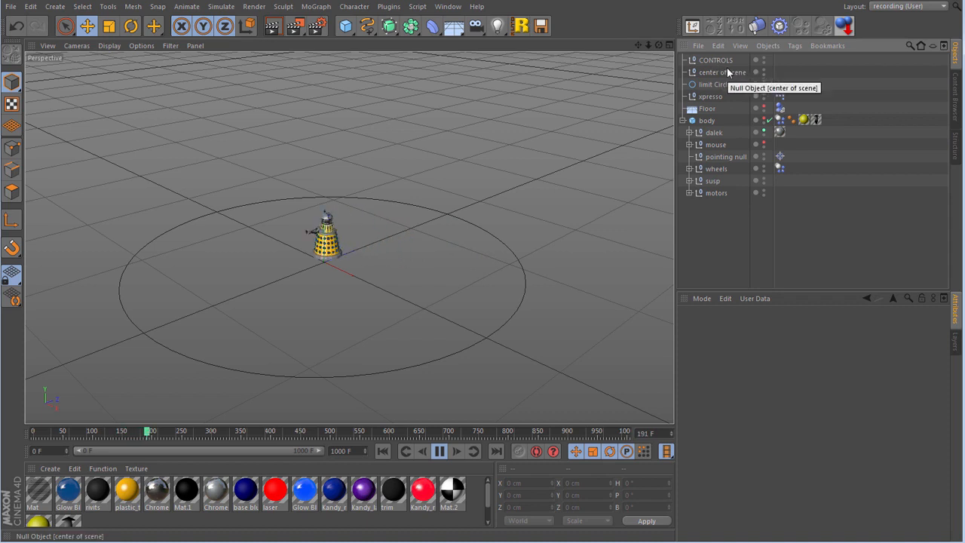
- During playback, try a CONTROLS speed of 14, lower noise freq to 0.9, set the speed to 19, and deselect everything
left_click(704, 60)
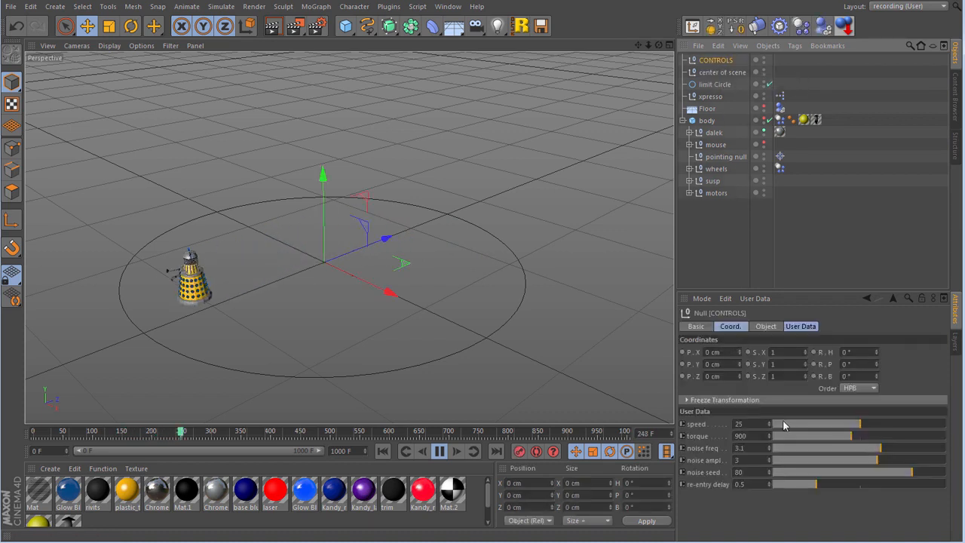
left_click(821, 426)
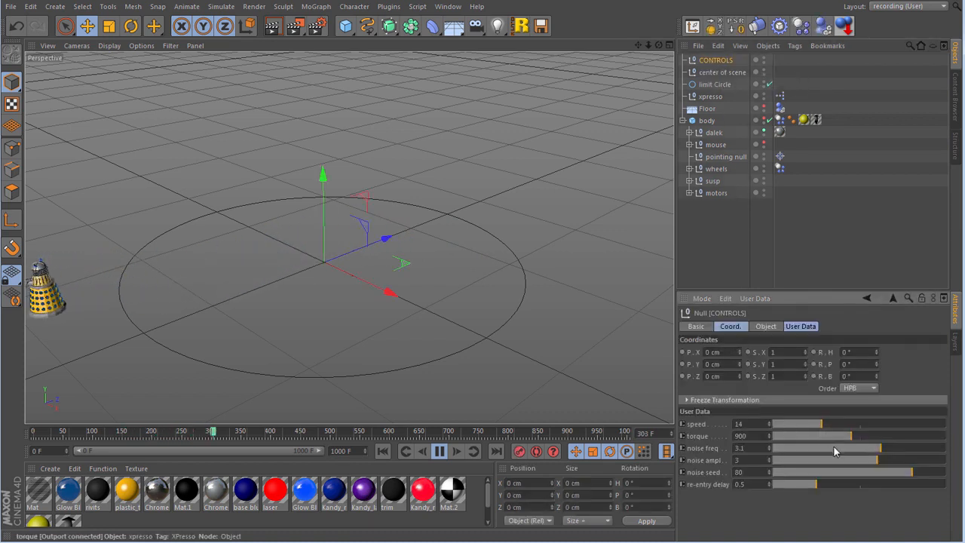
left_click_drag(822, 449, 803, 447)
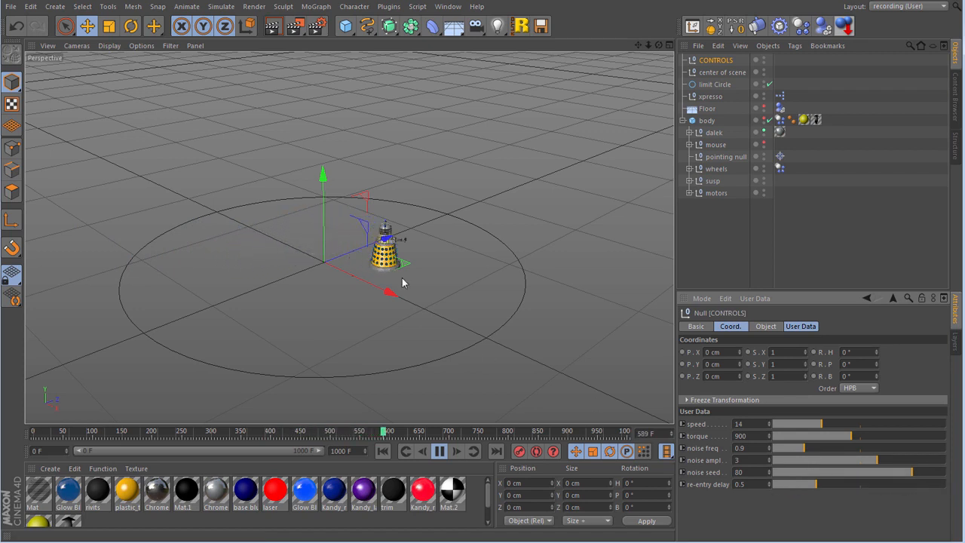
left_click(840, 425)
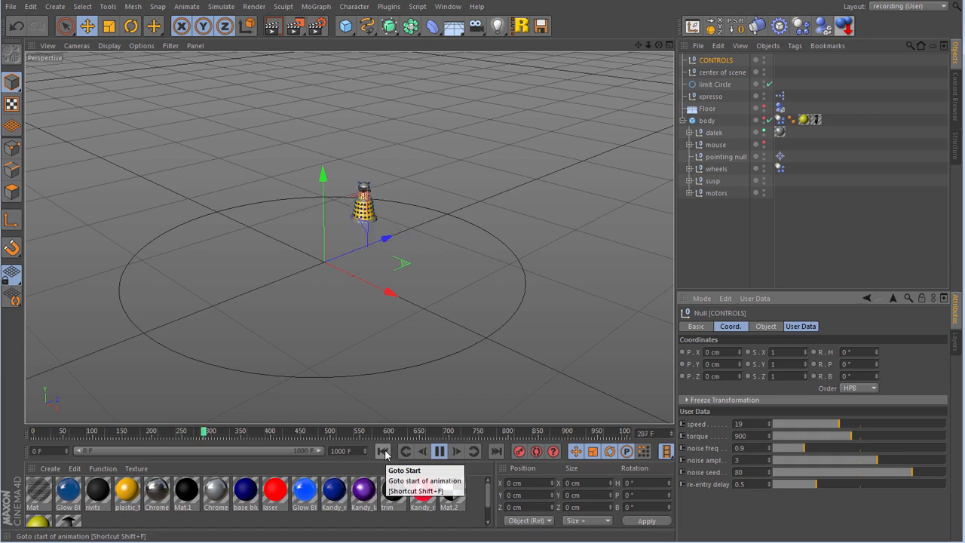
left_click(721, 250)
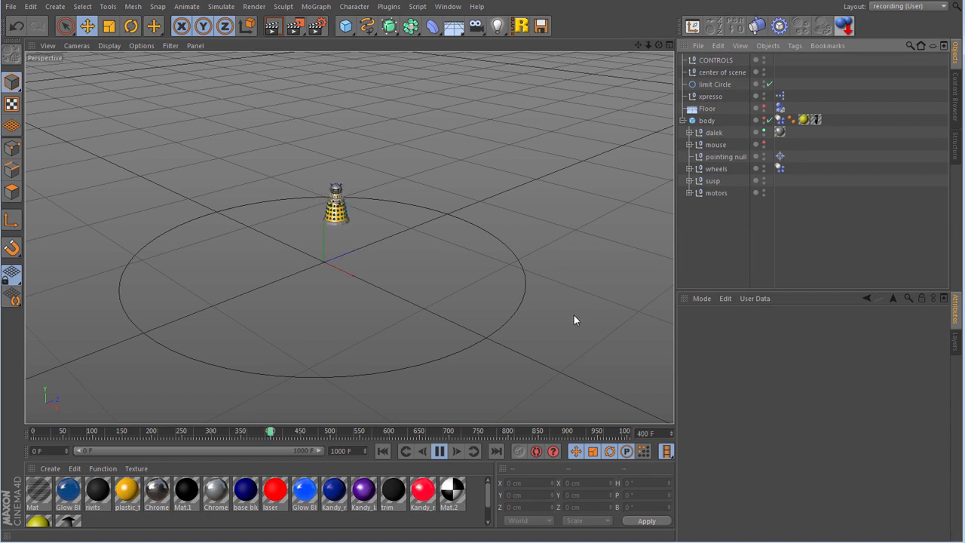